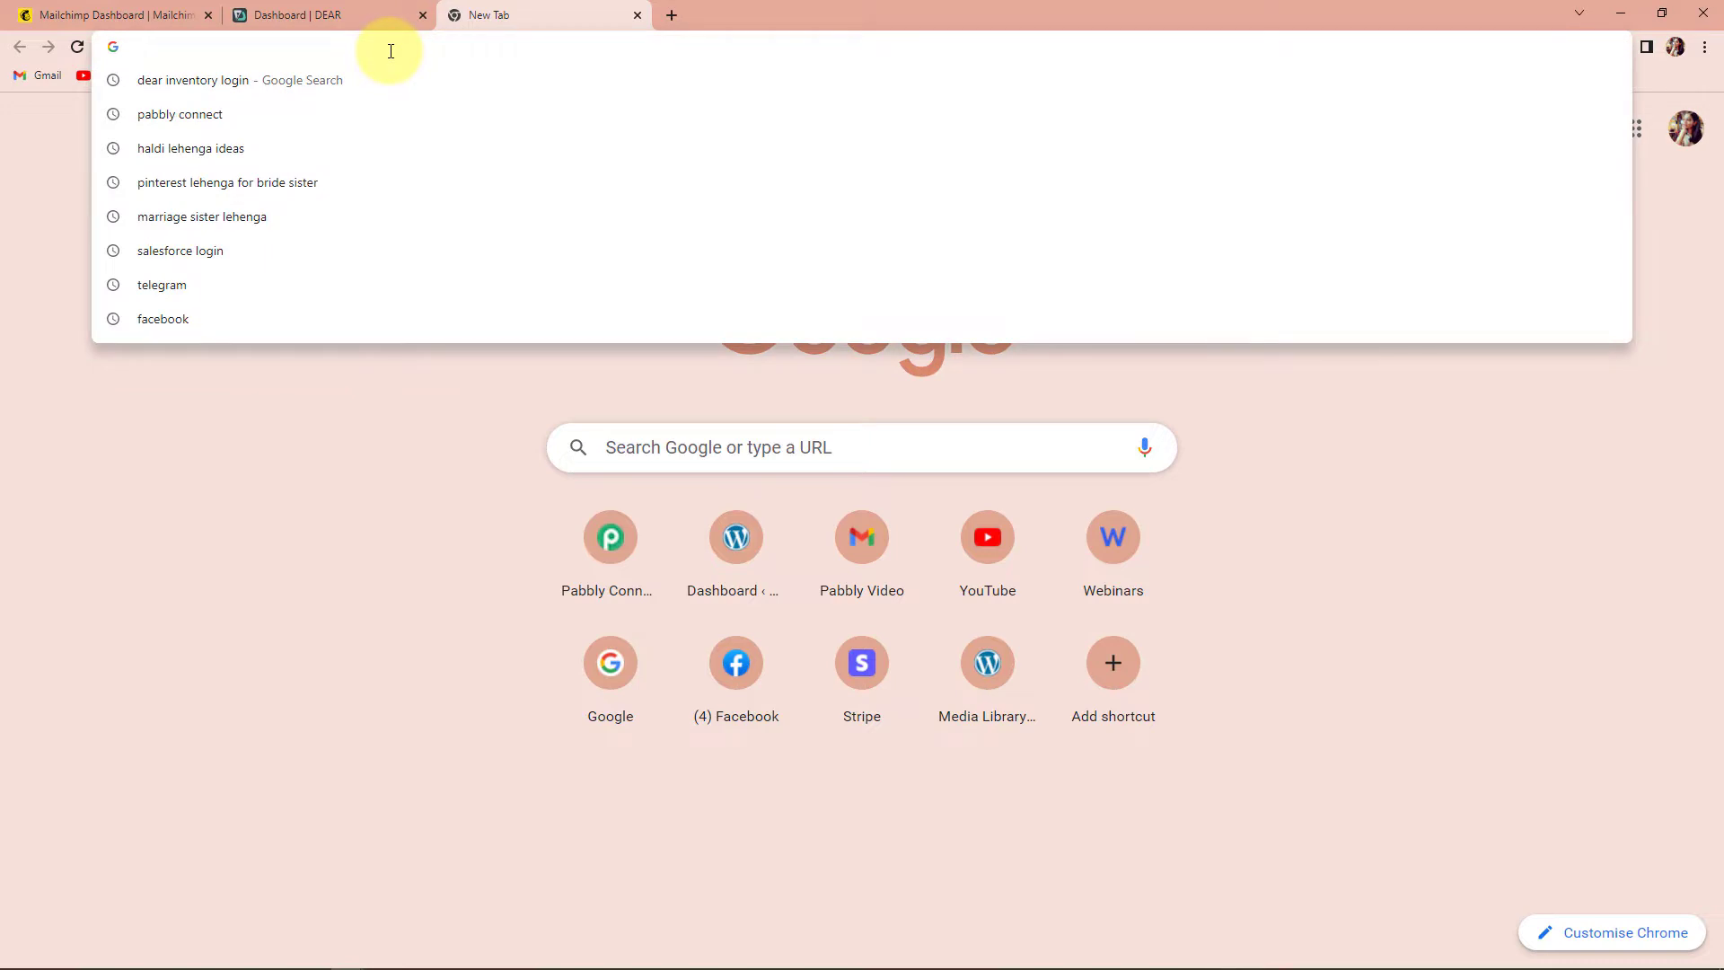
- Go to the Pabbly Connect website, sign in, and launch Pabbly Connect from the apps list
text(pa)
key(Return)
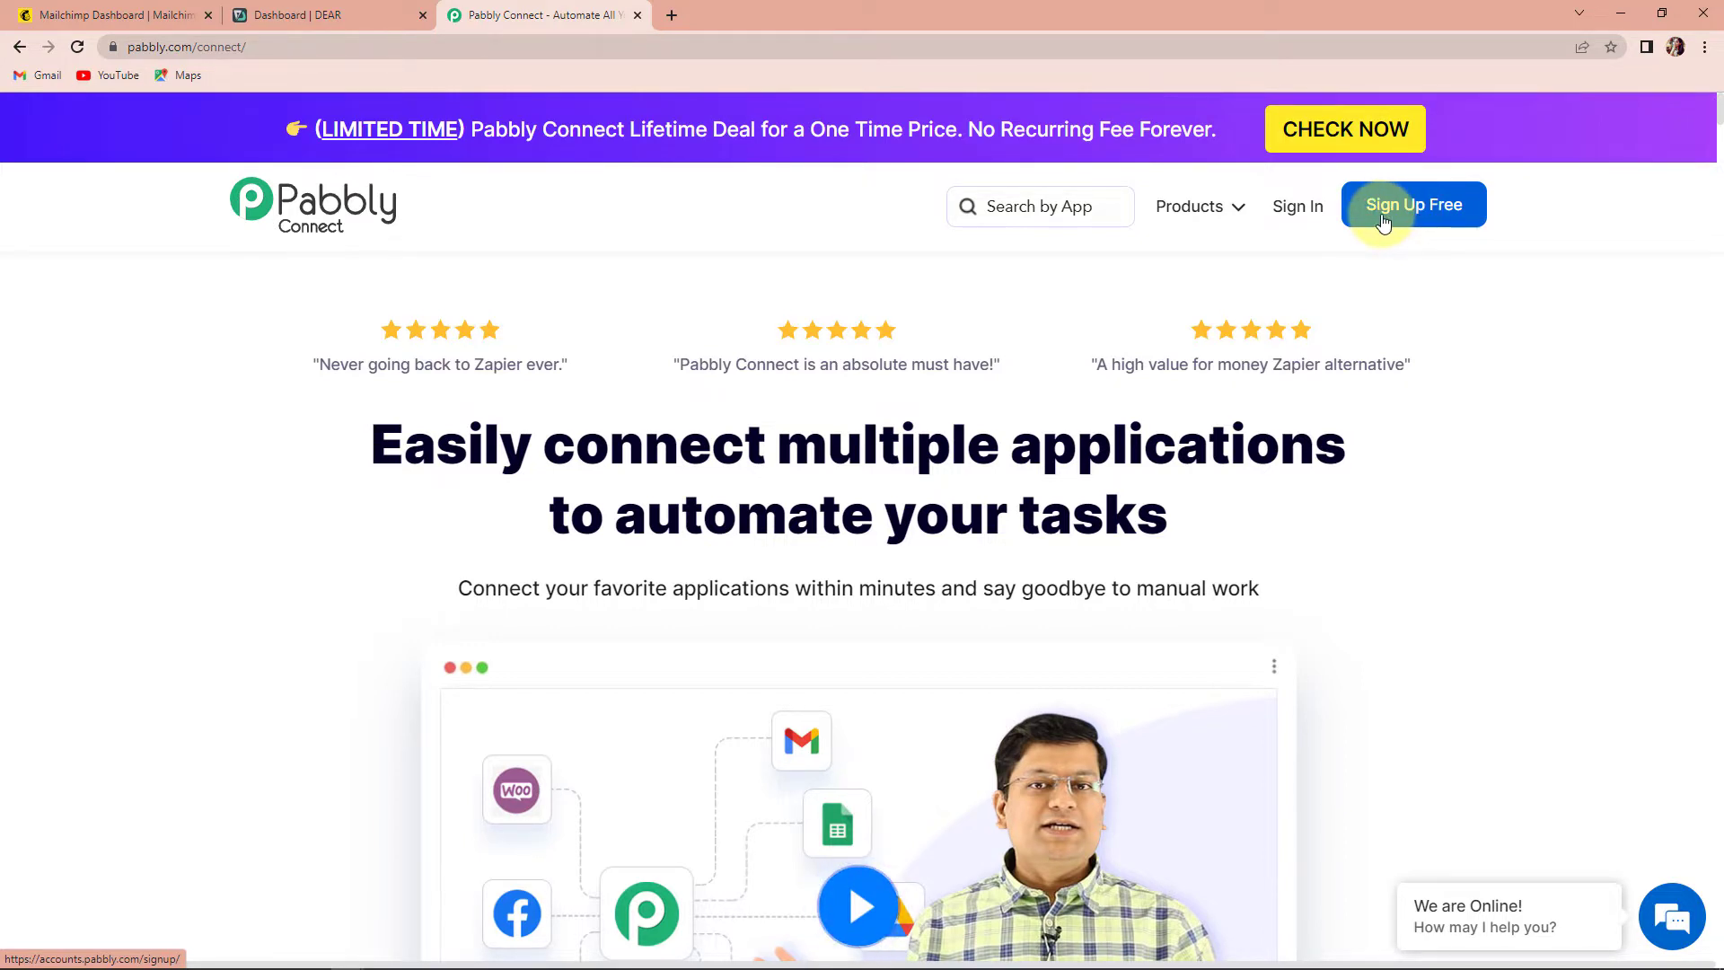
click(1298, 212)
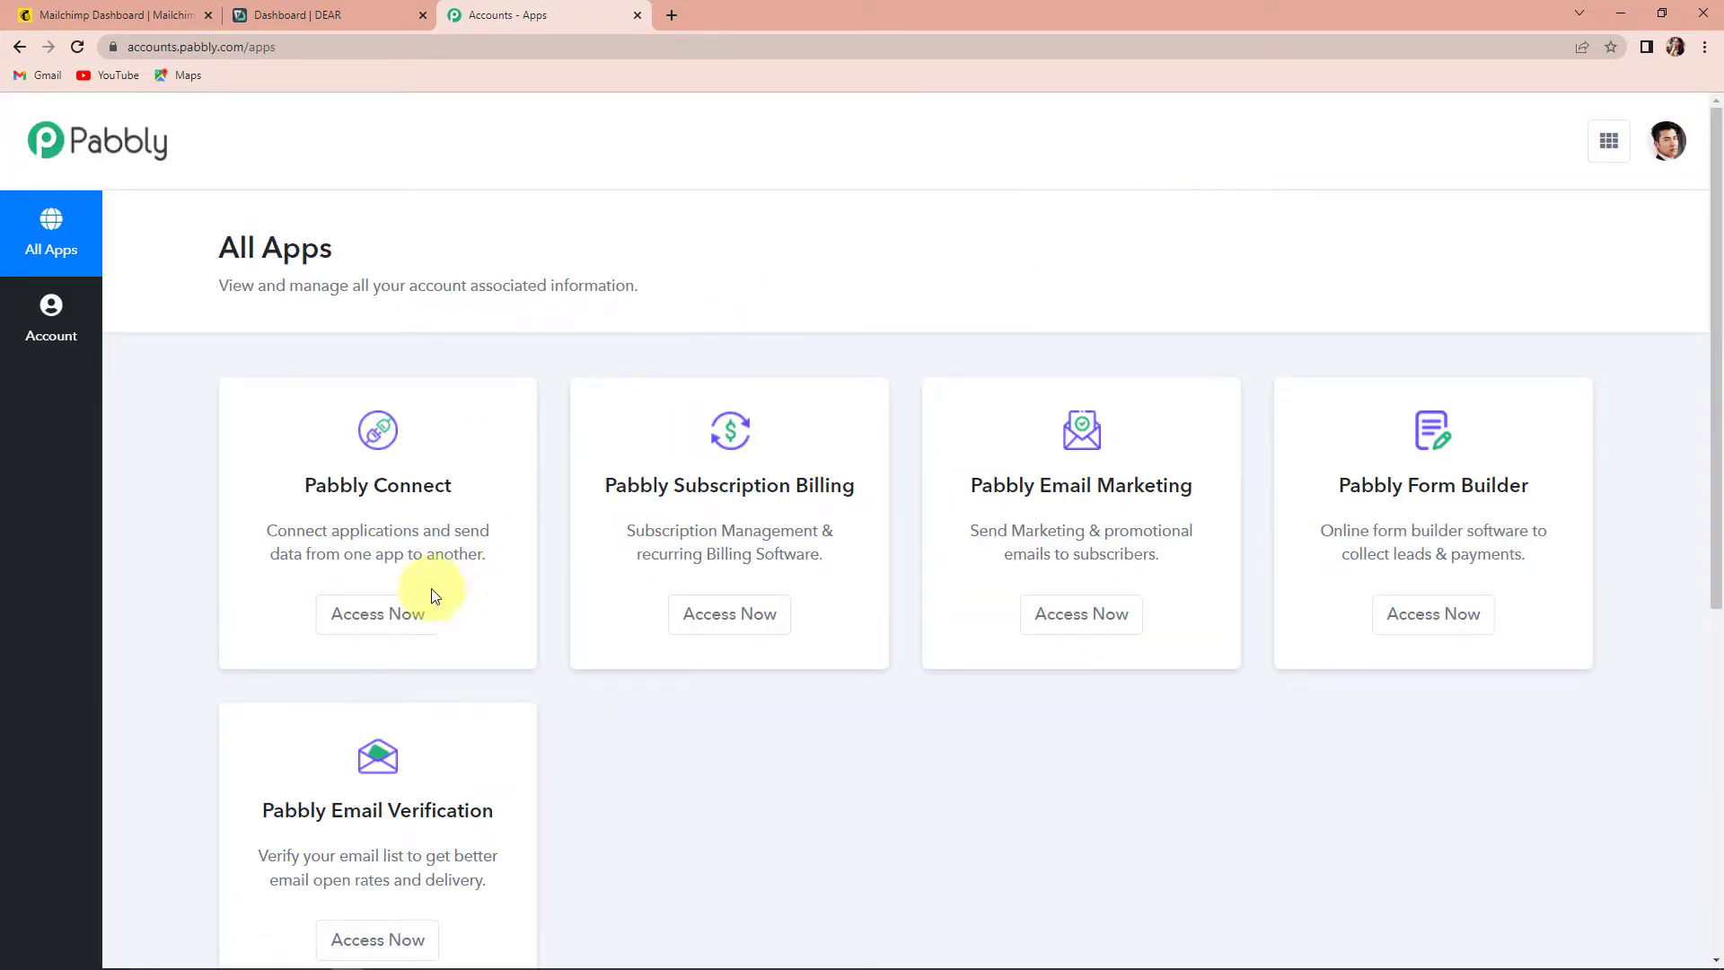
click(388, 613)
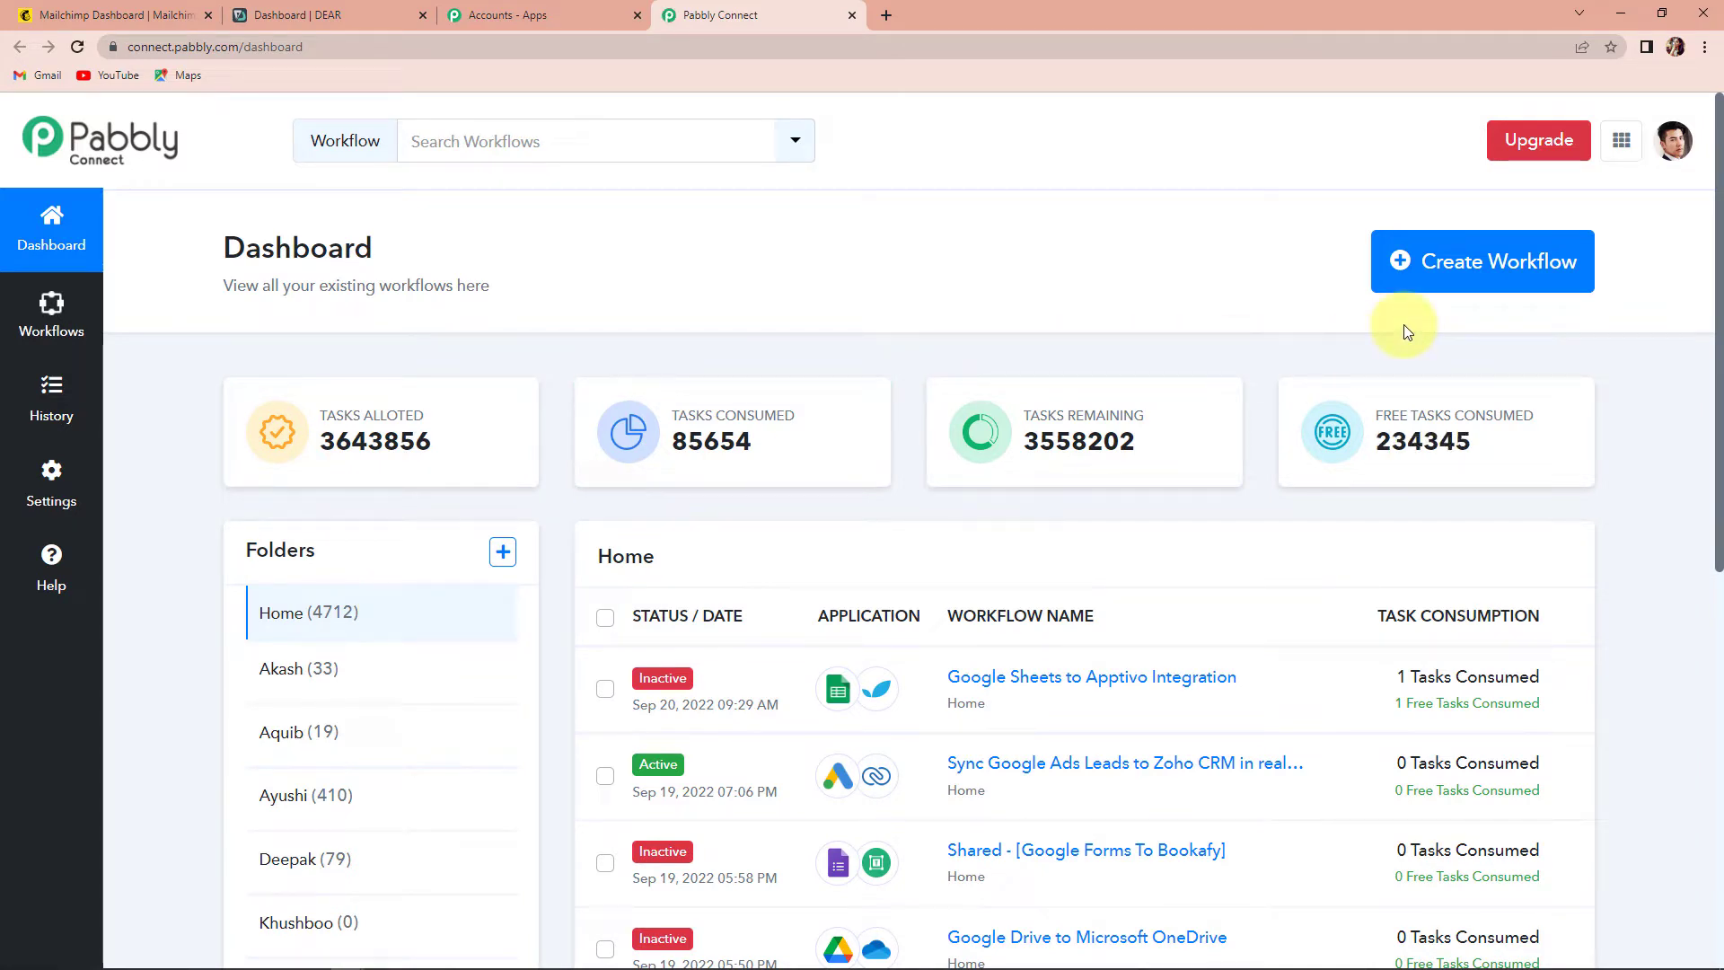
- Create a new workflow named 'Mailchimp to Dear Inventory Integration'
click(1474, 267)
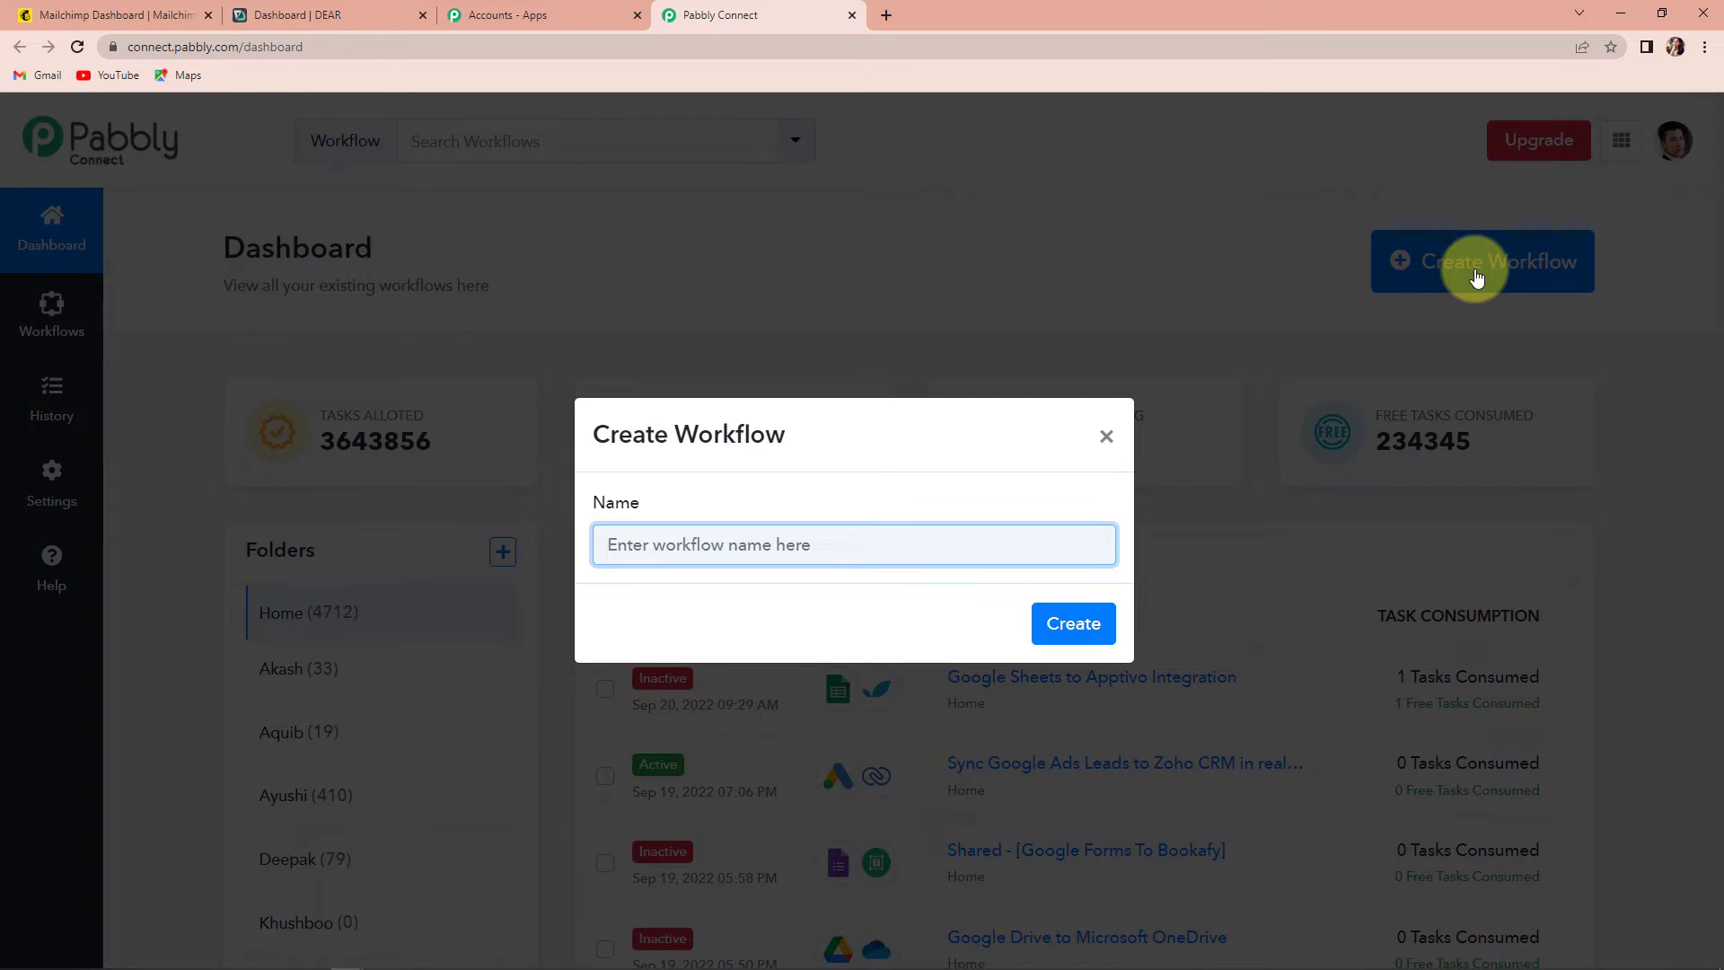
text(Mailchimp to Dear Inventory Integration)
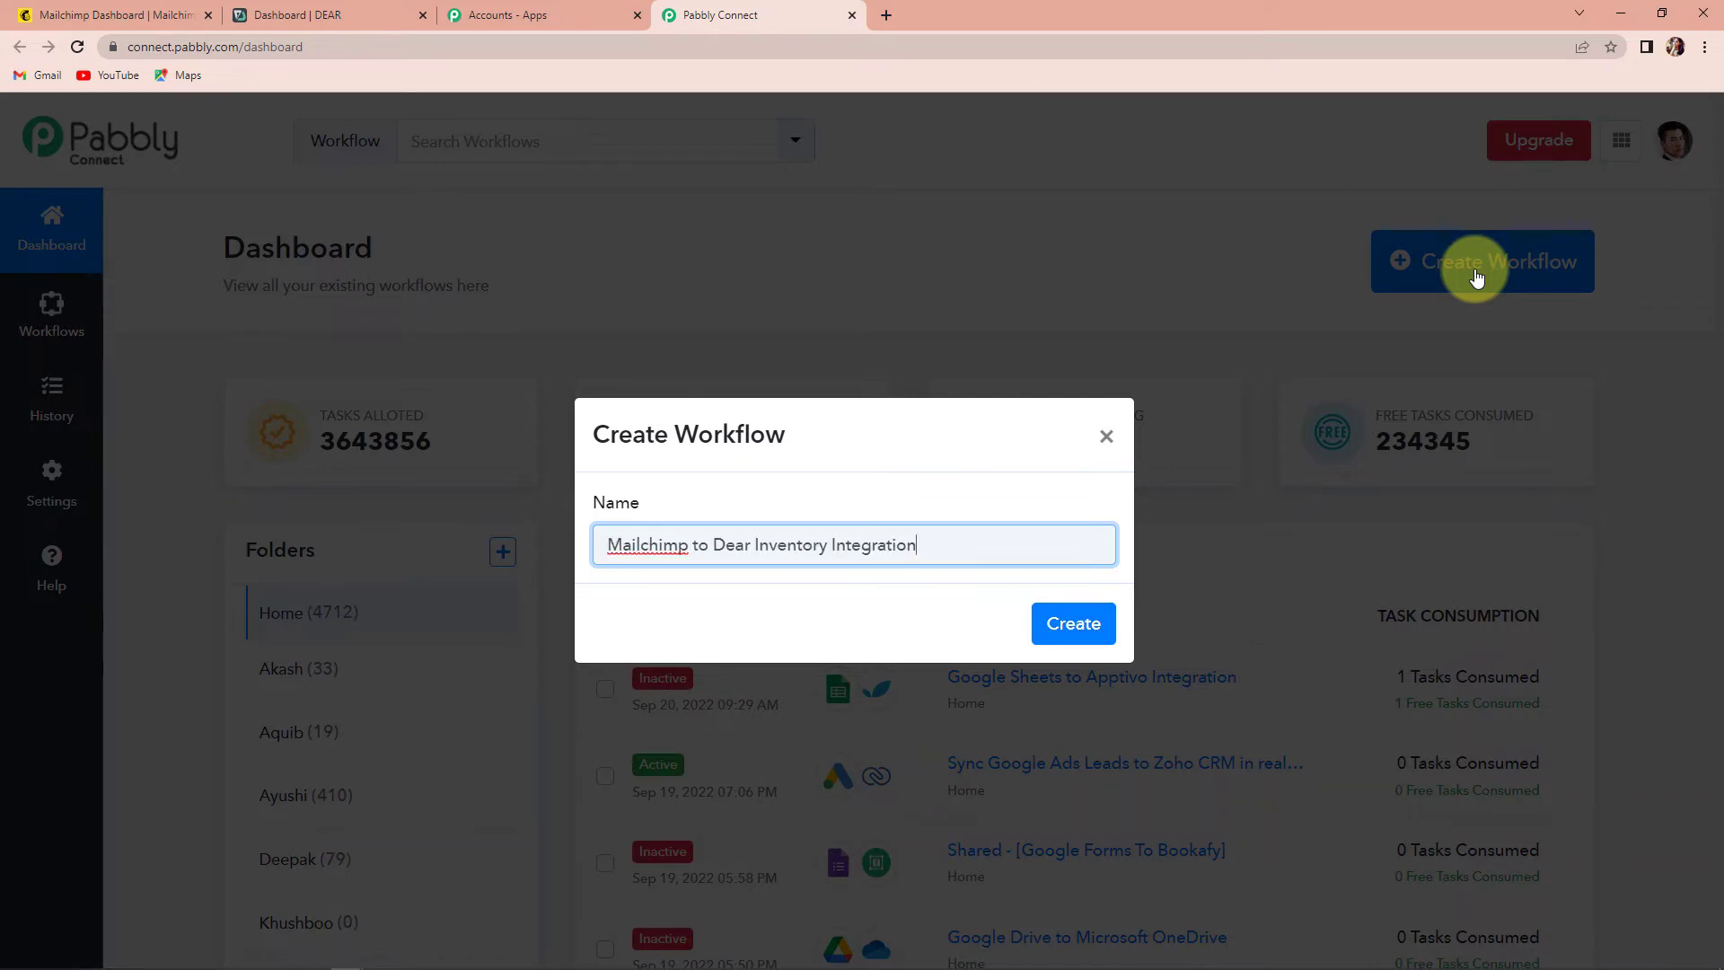
click(1071, 626)
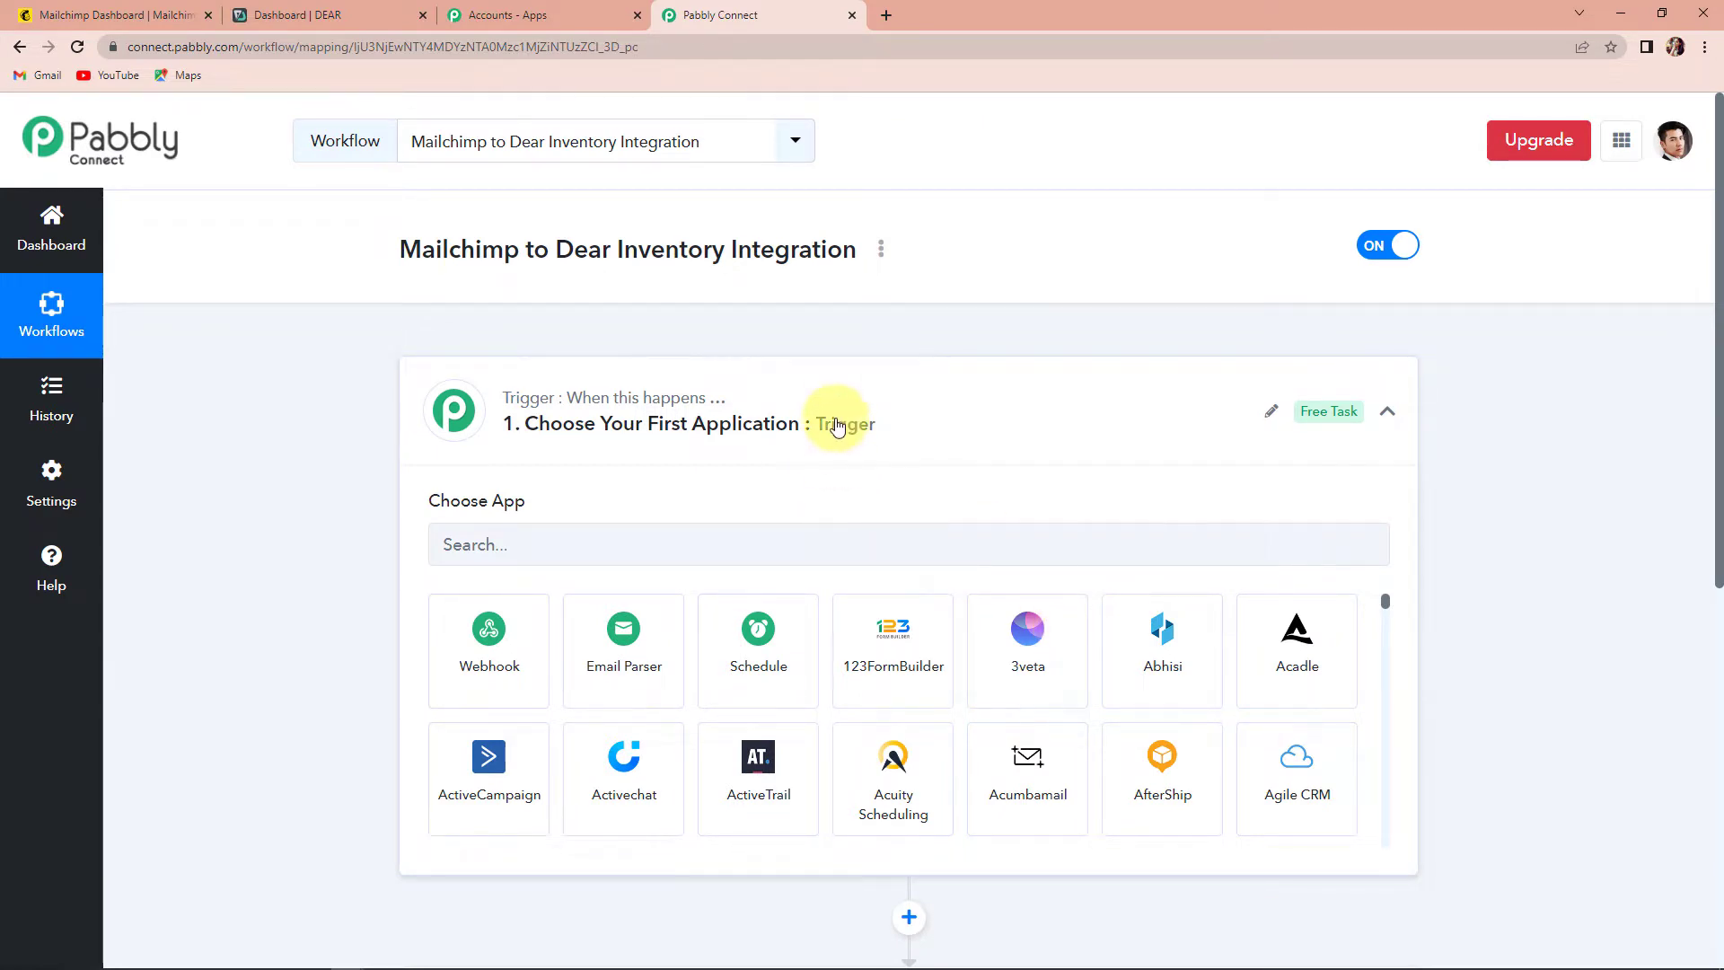
- Search for 'Mailchimp' and choose MailChimp as the trigger app
scroll(842, 431, down, 4)
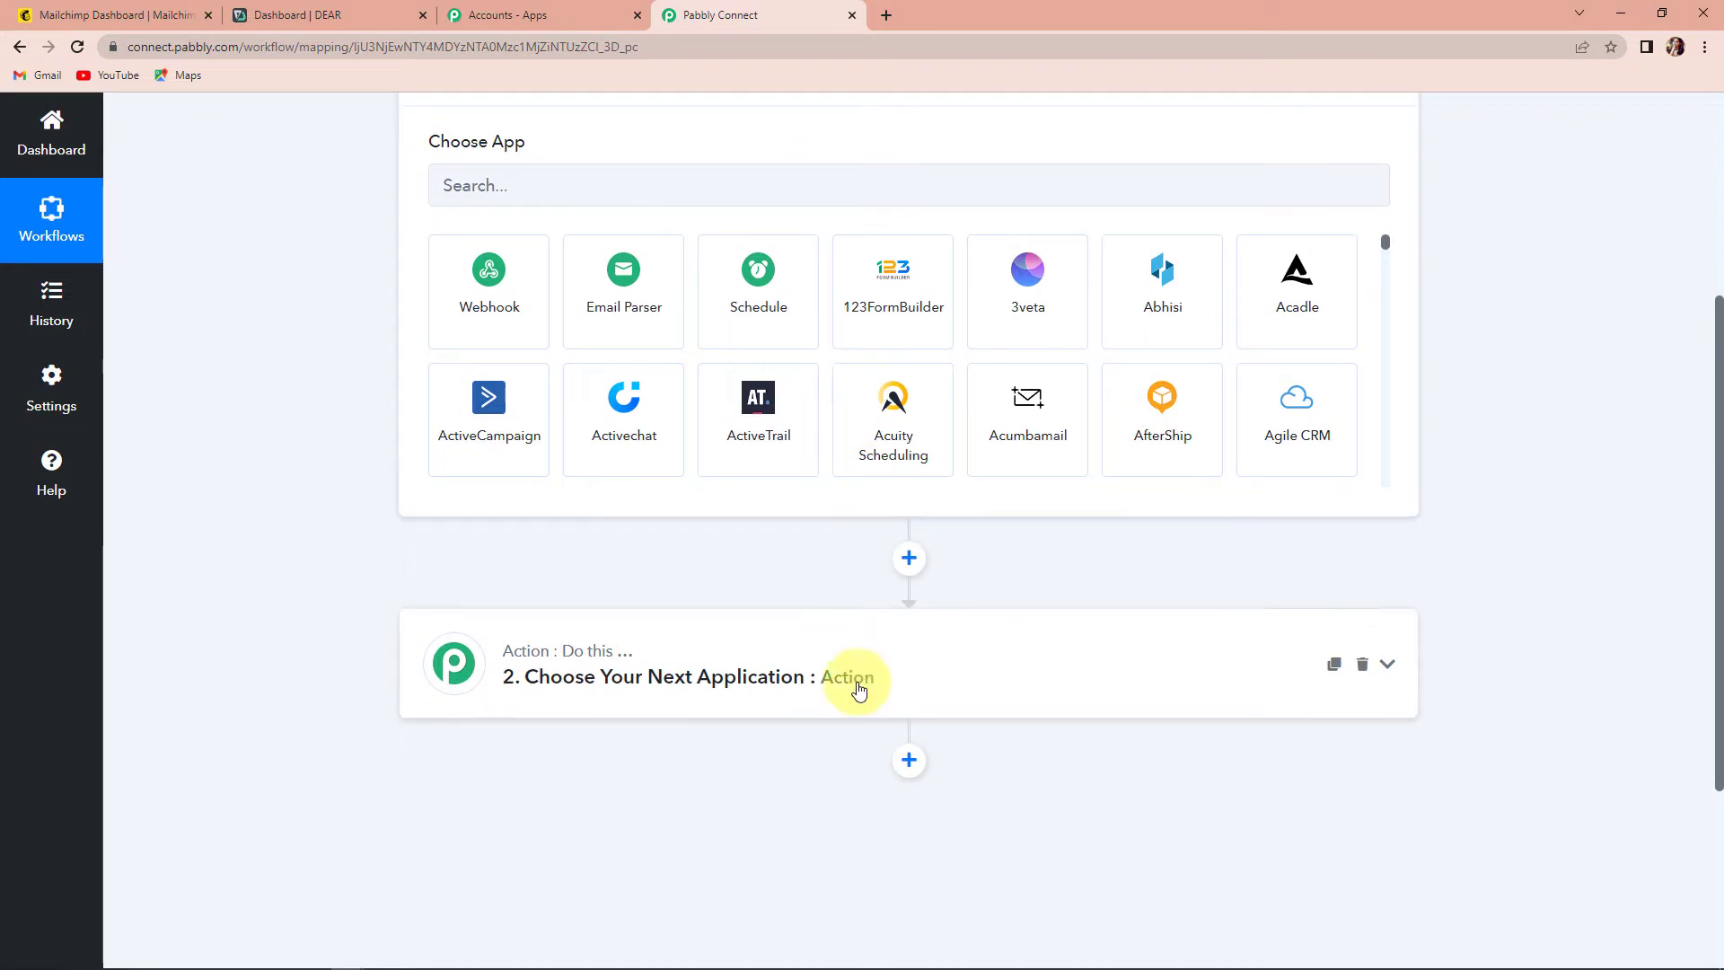
scroll(858, 689, up, 2)
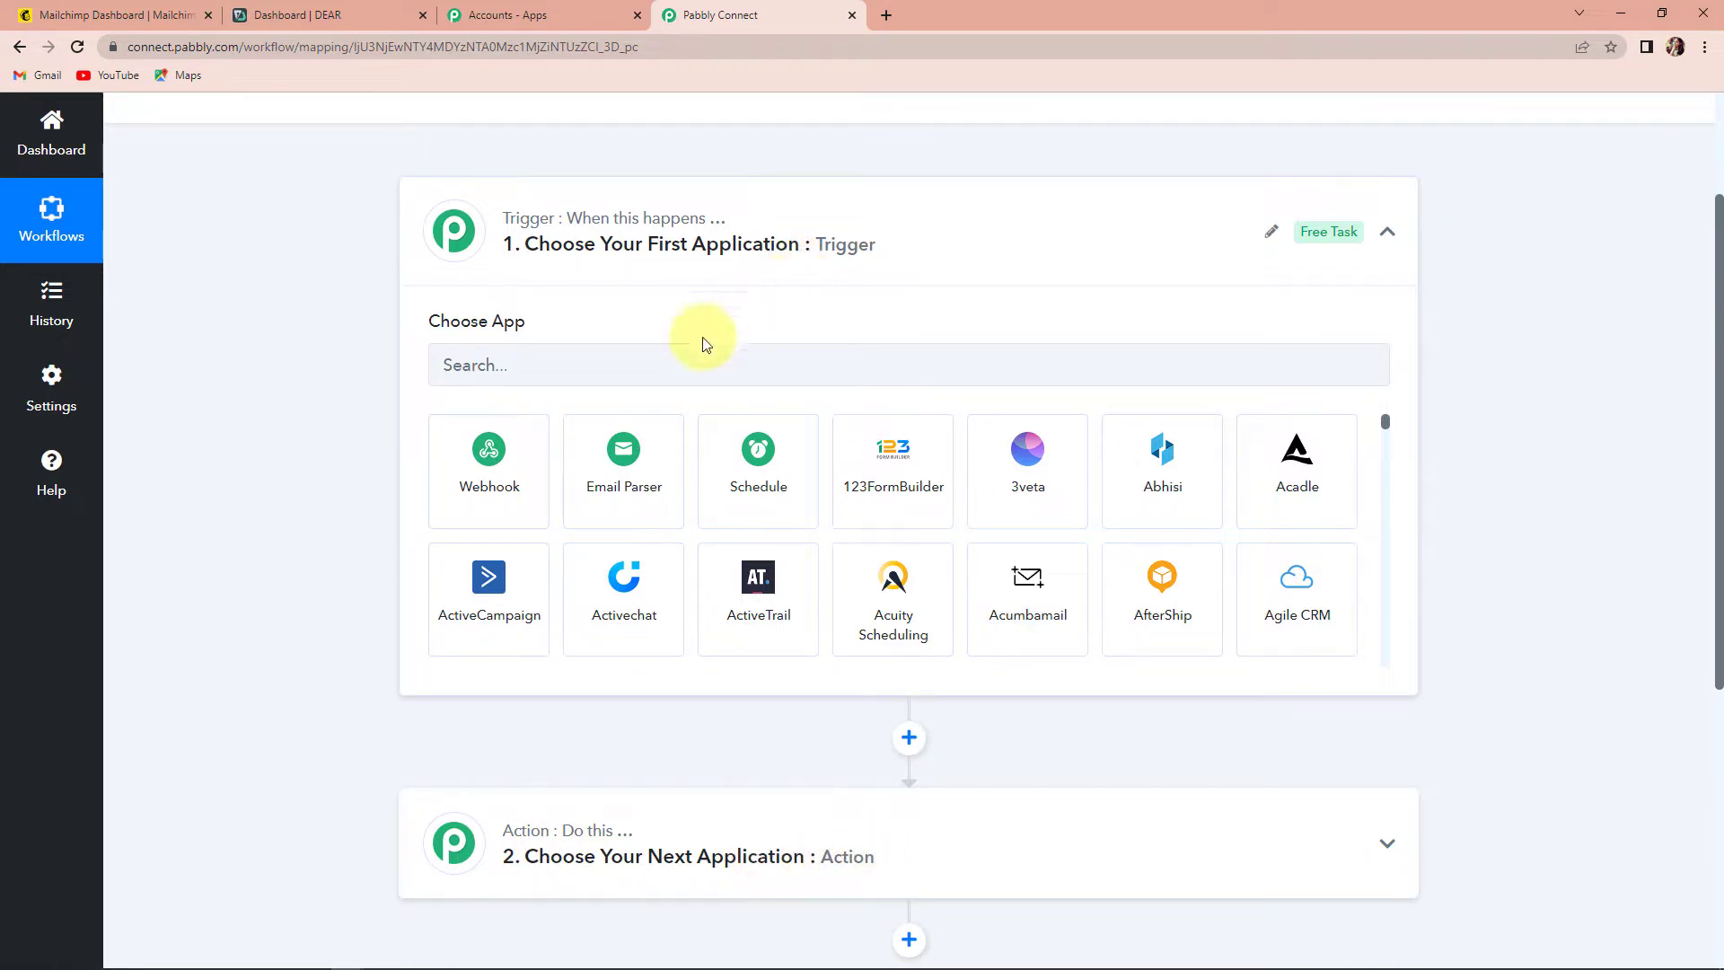
click(686, 365)
text(Mailchimp)
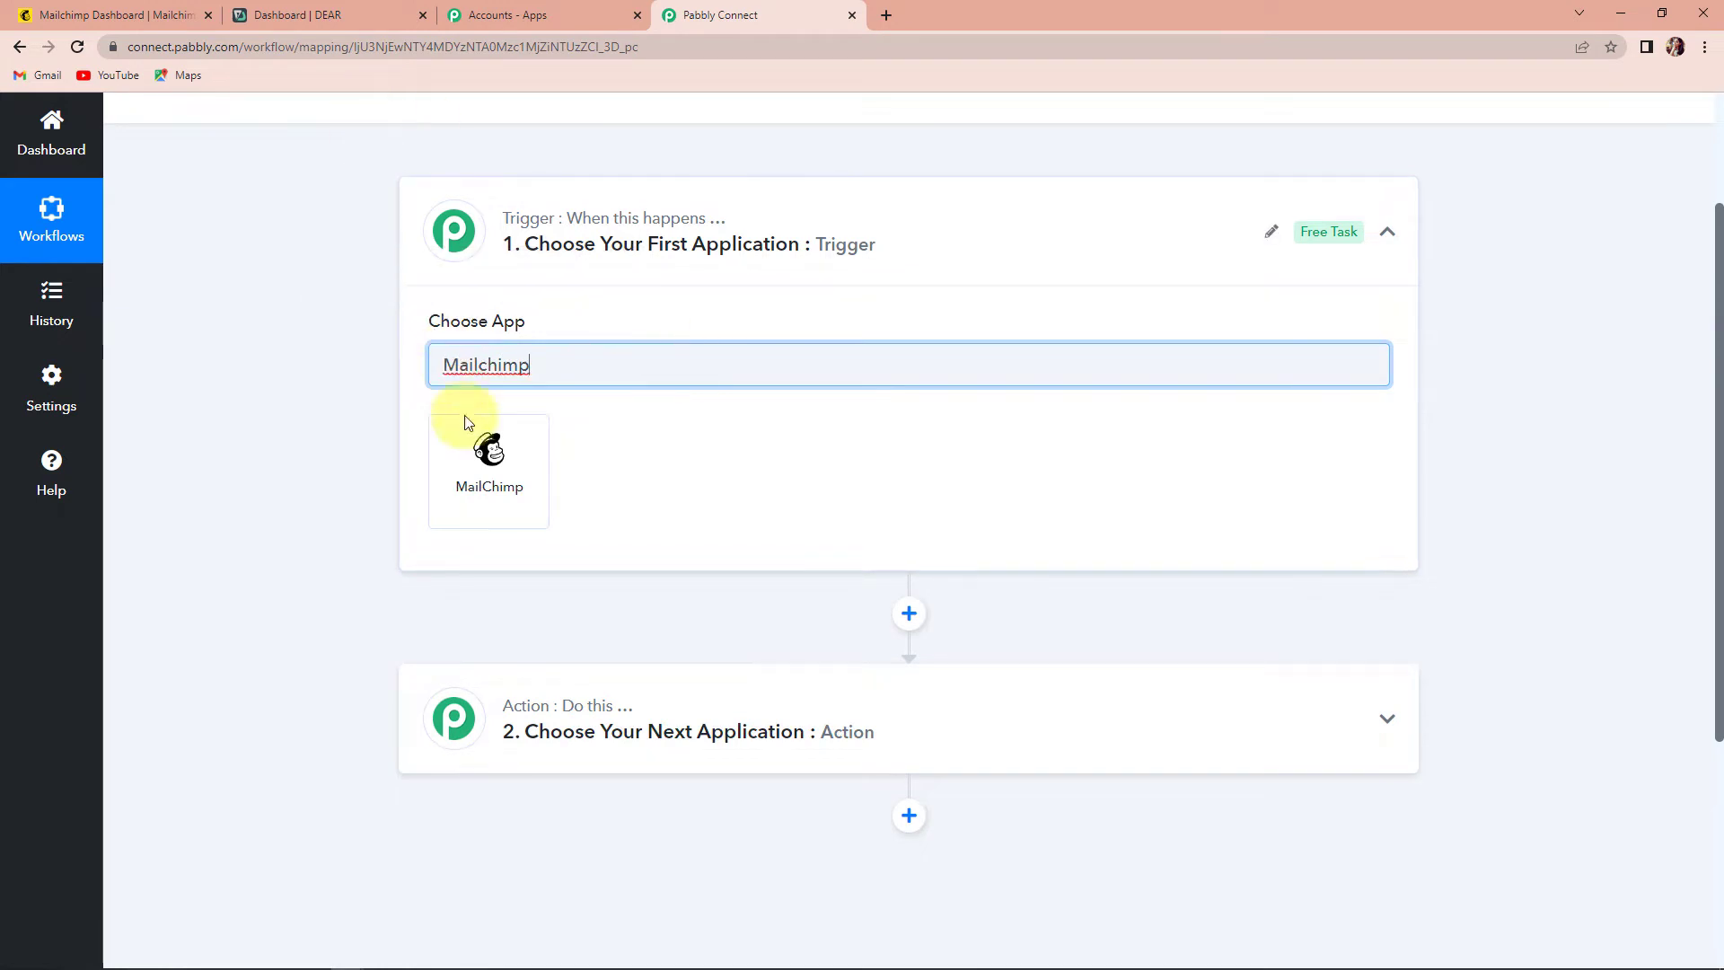
click(483, 484)
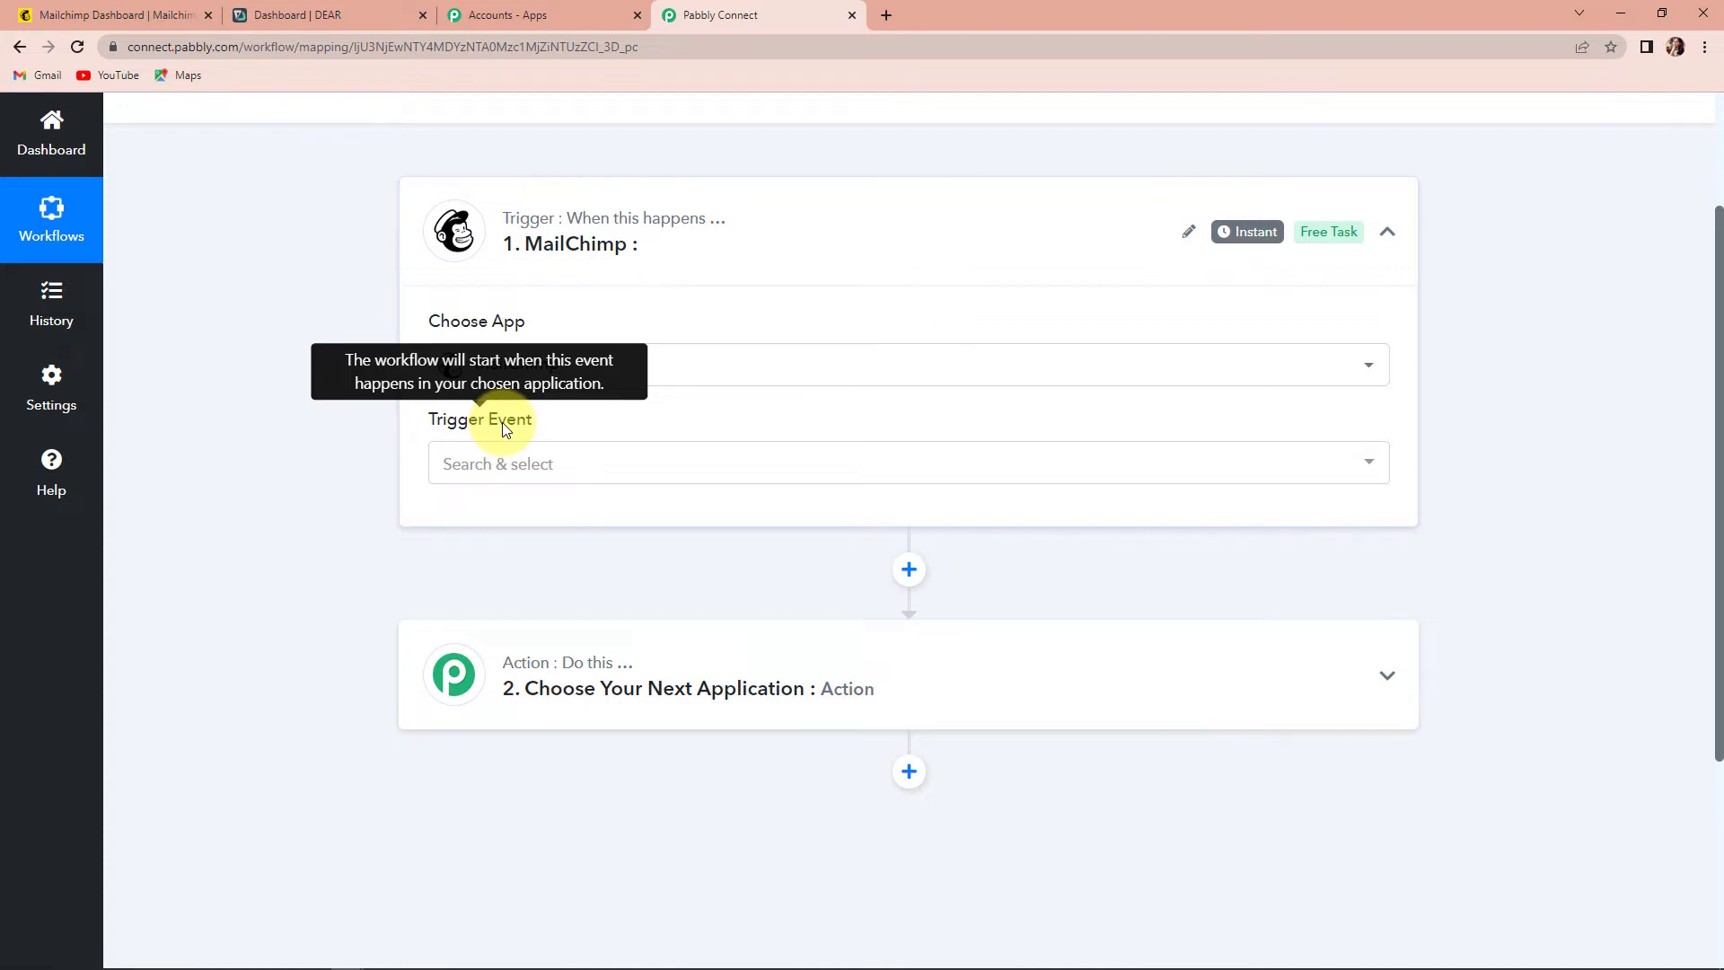
- Set the trigger event to New Subscriber and copy its webhook URL
click(506, 465)
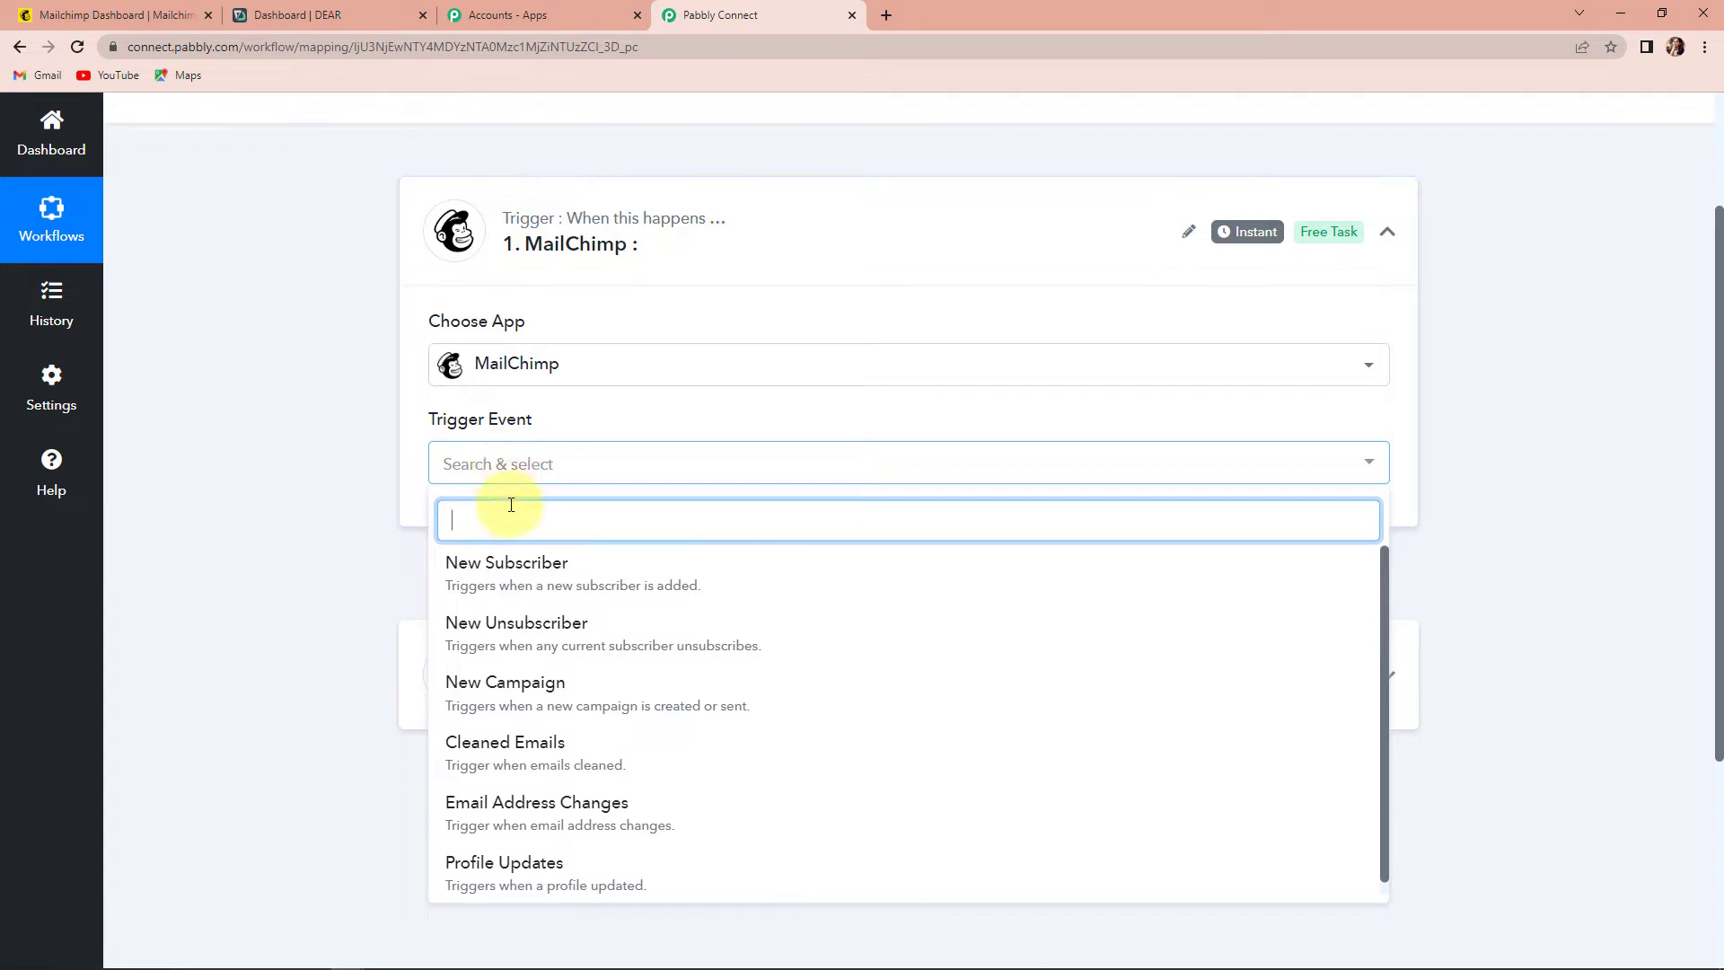
click(514, 575)
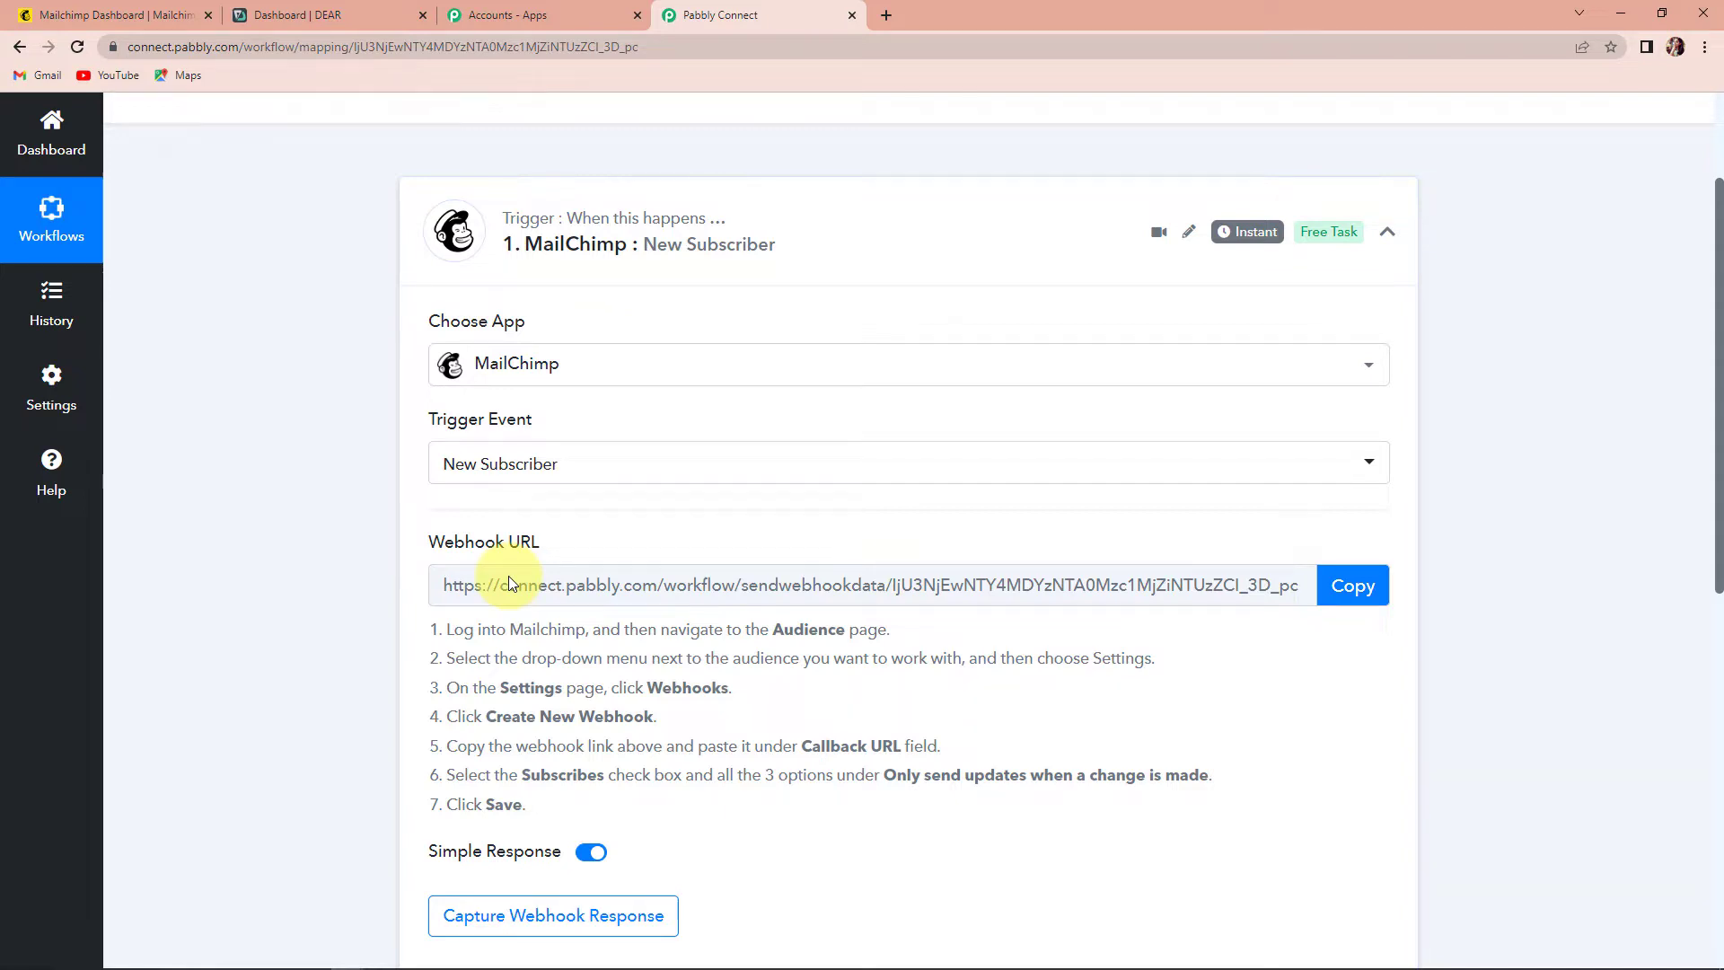
click(1364, 585)
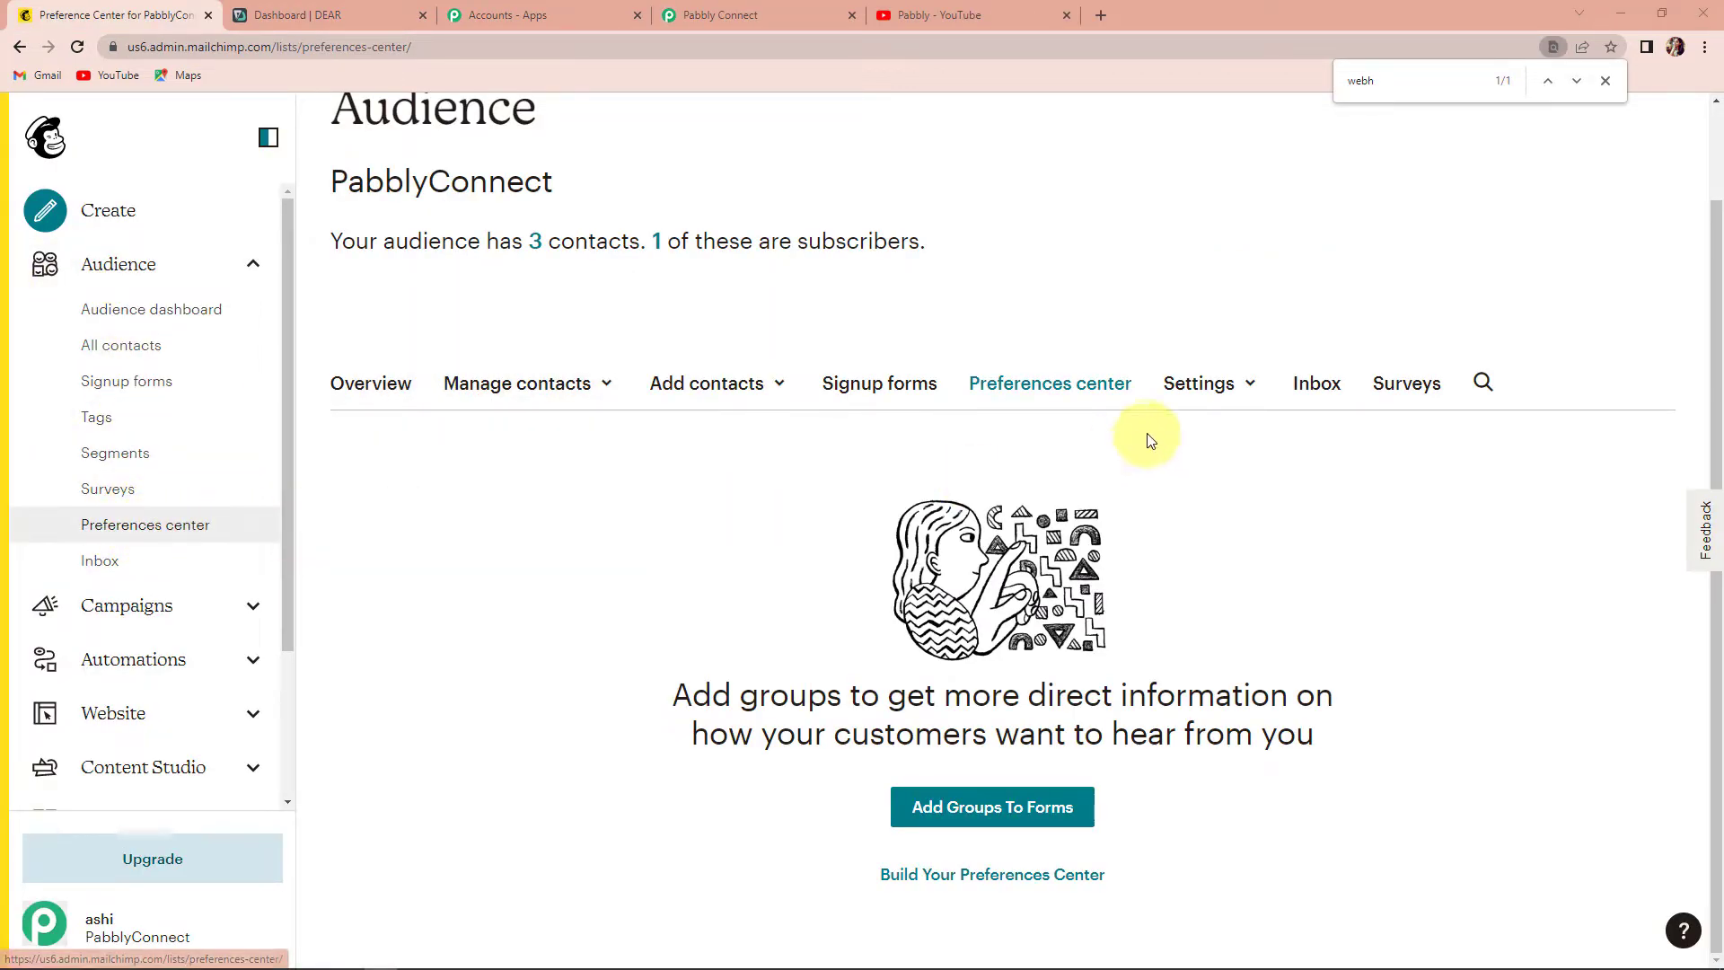
- Start a new webhook from the Mailchimp audience's webhook settings
click(1201, 384)
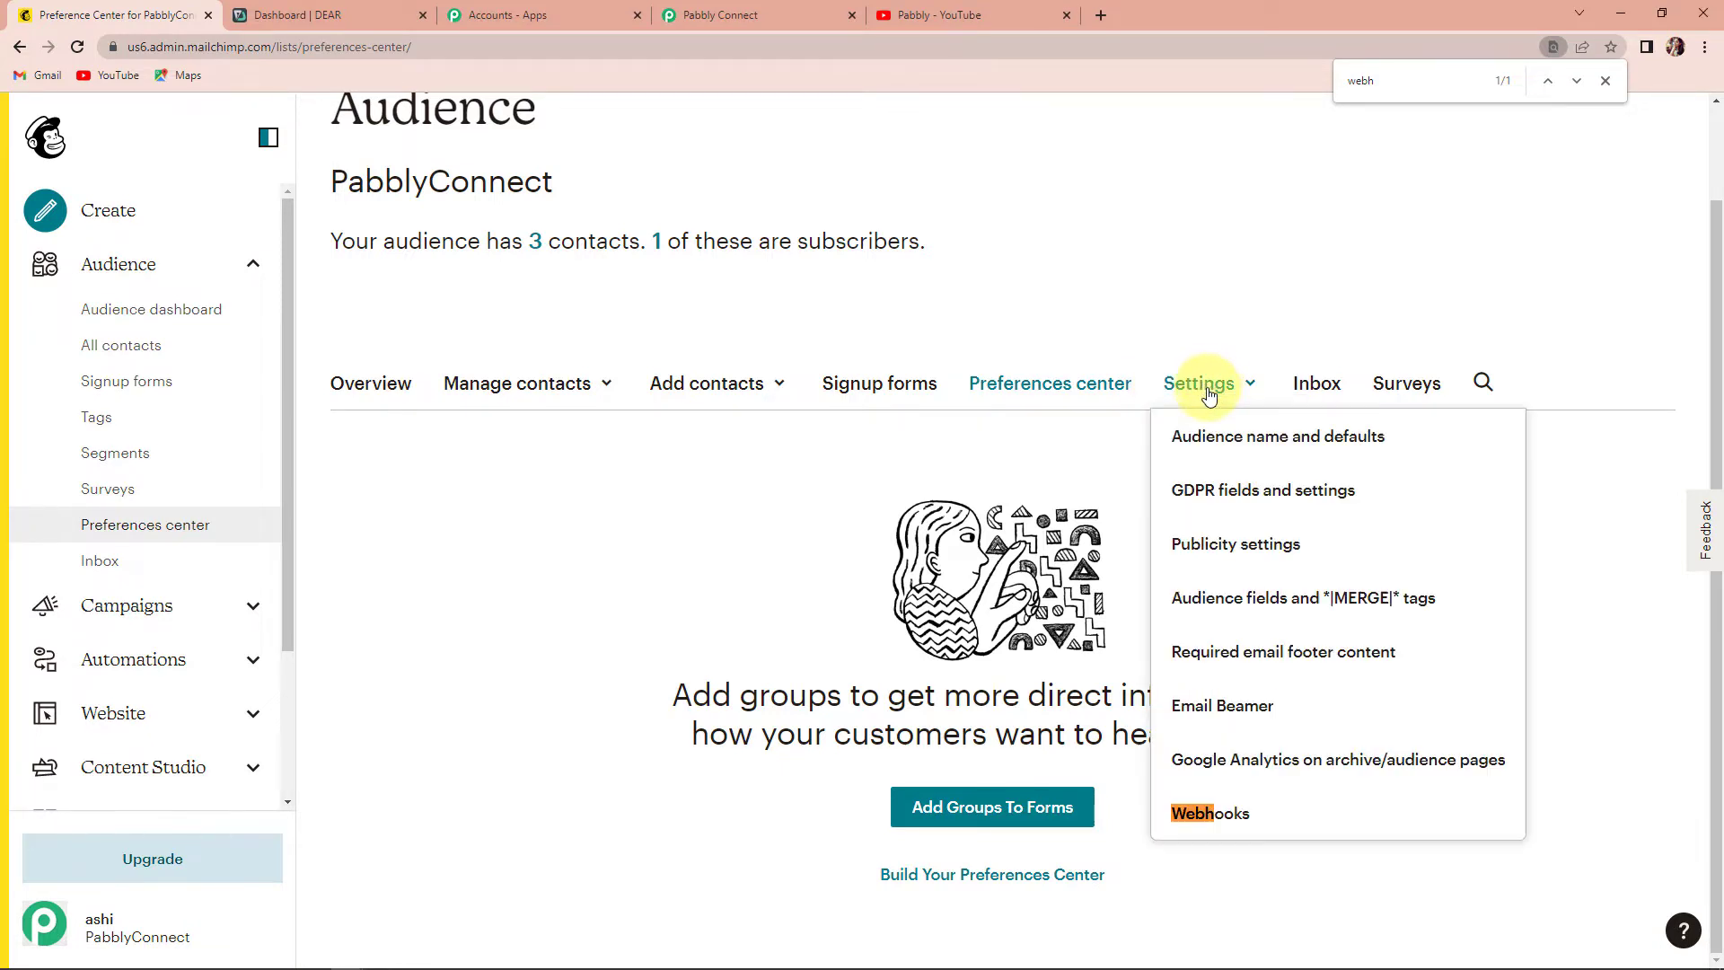
click(1234, 814)
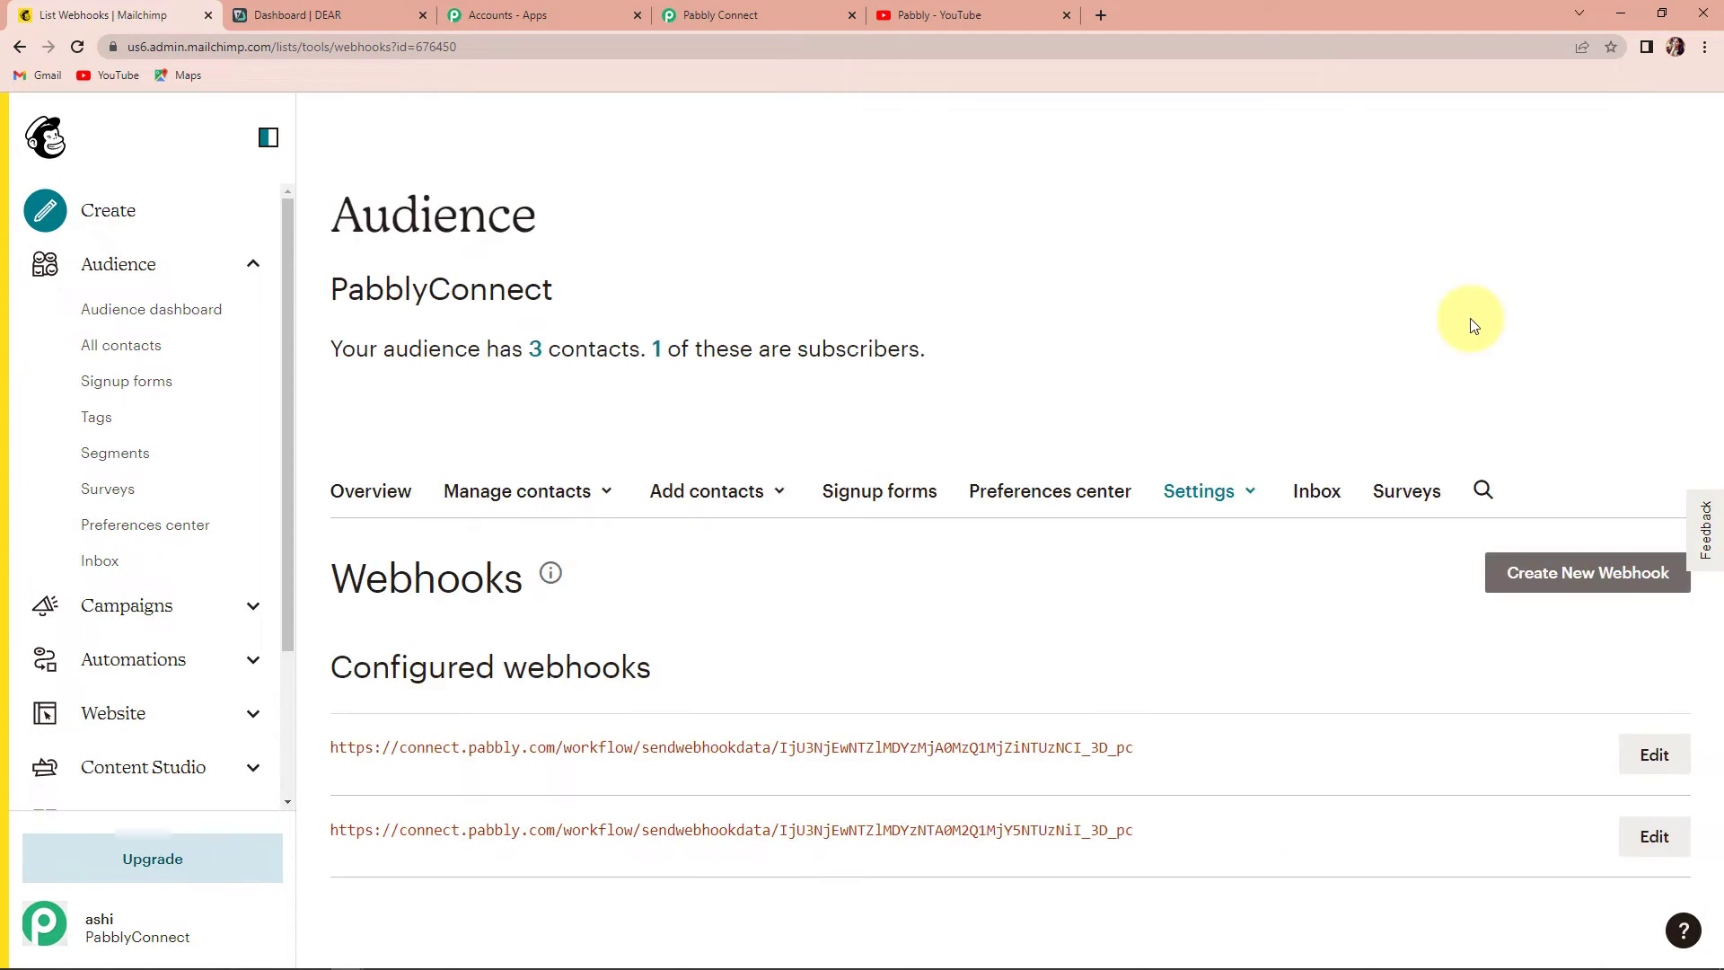
click(1591, 575)
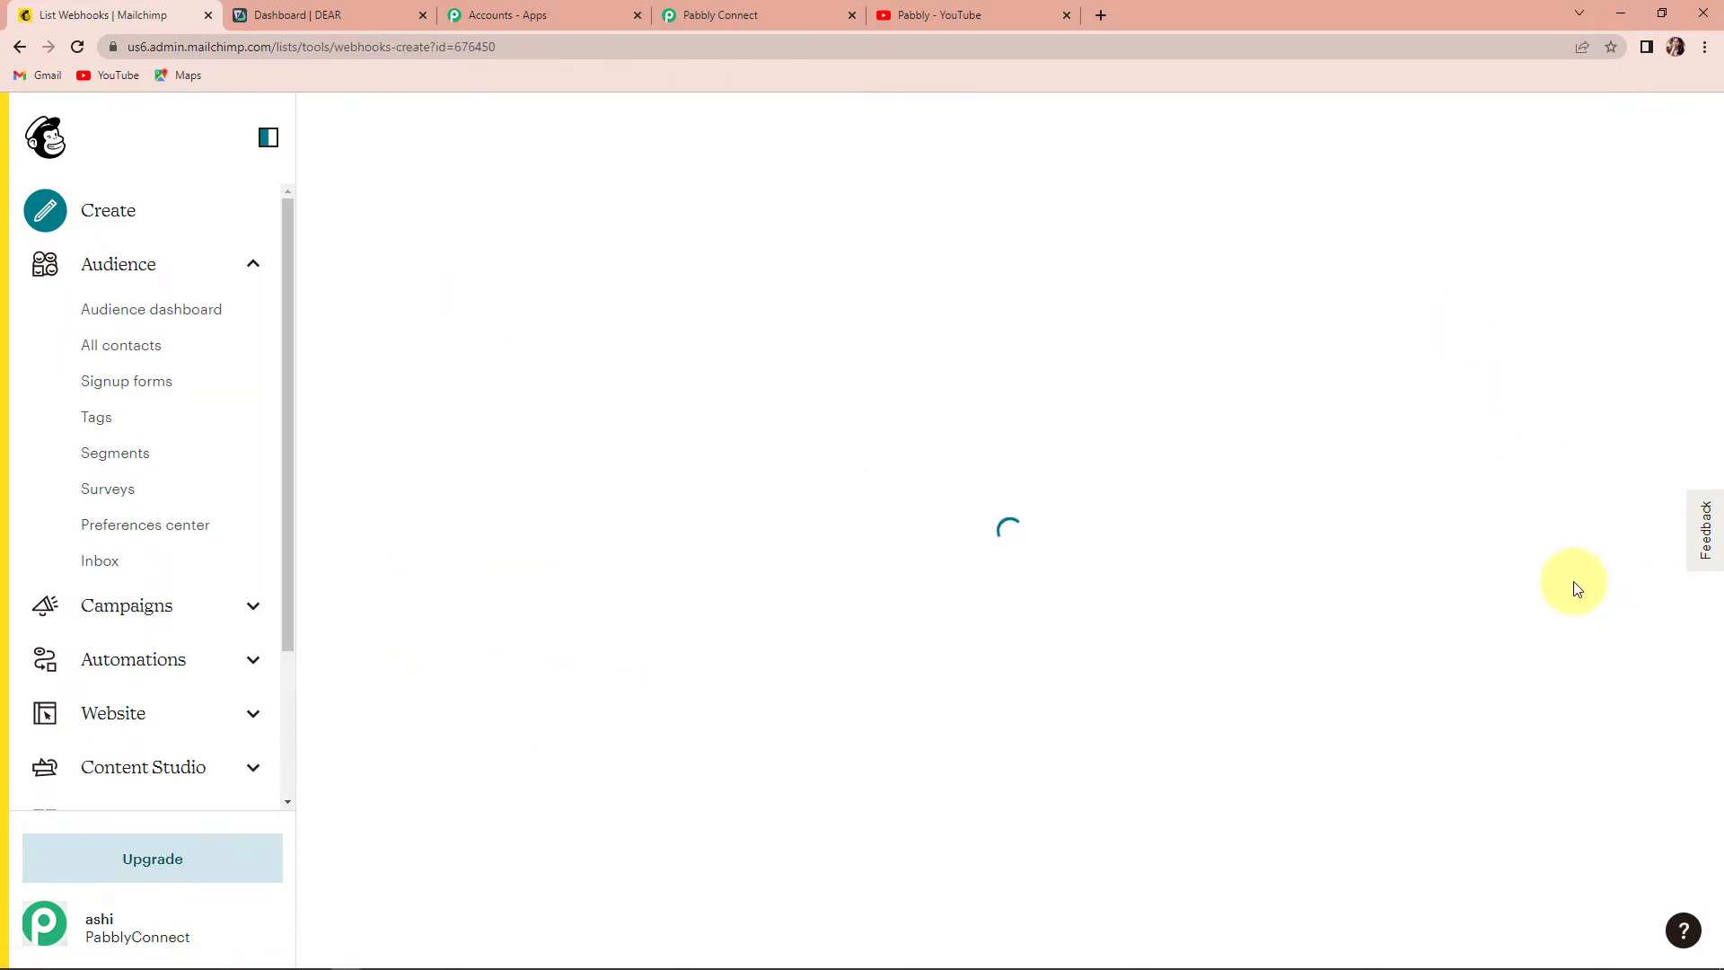
scroll(1505, 542, down, 3)
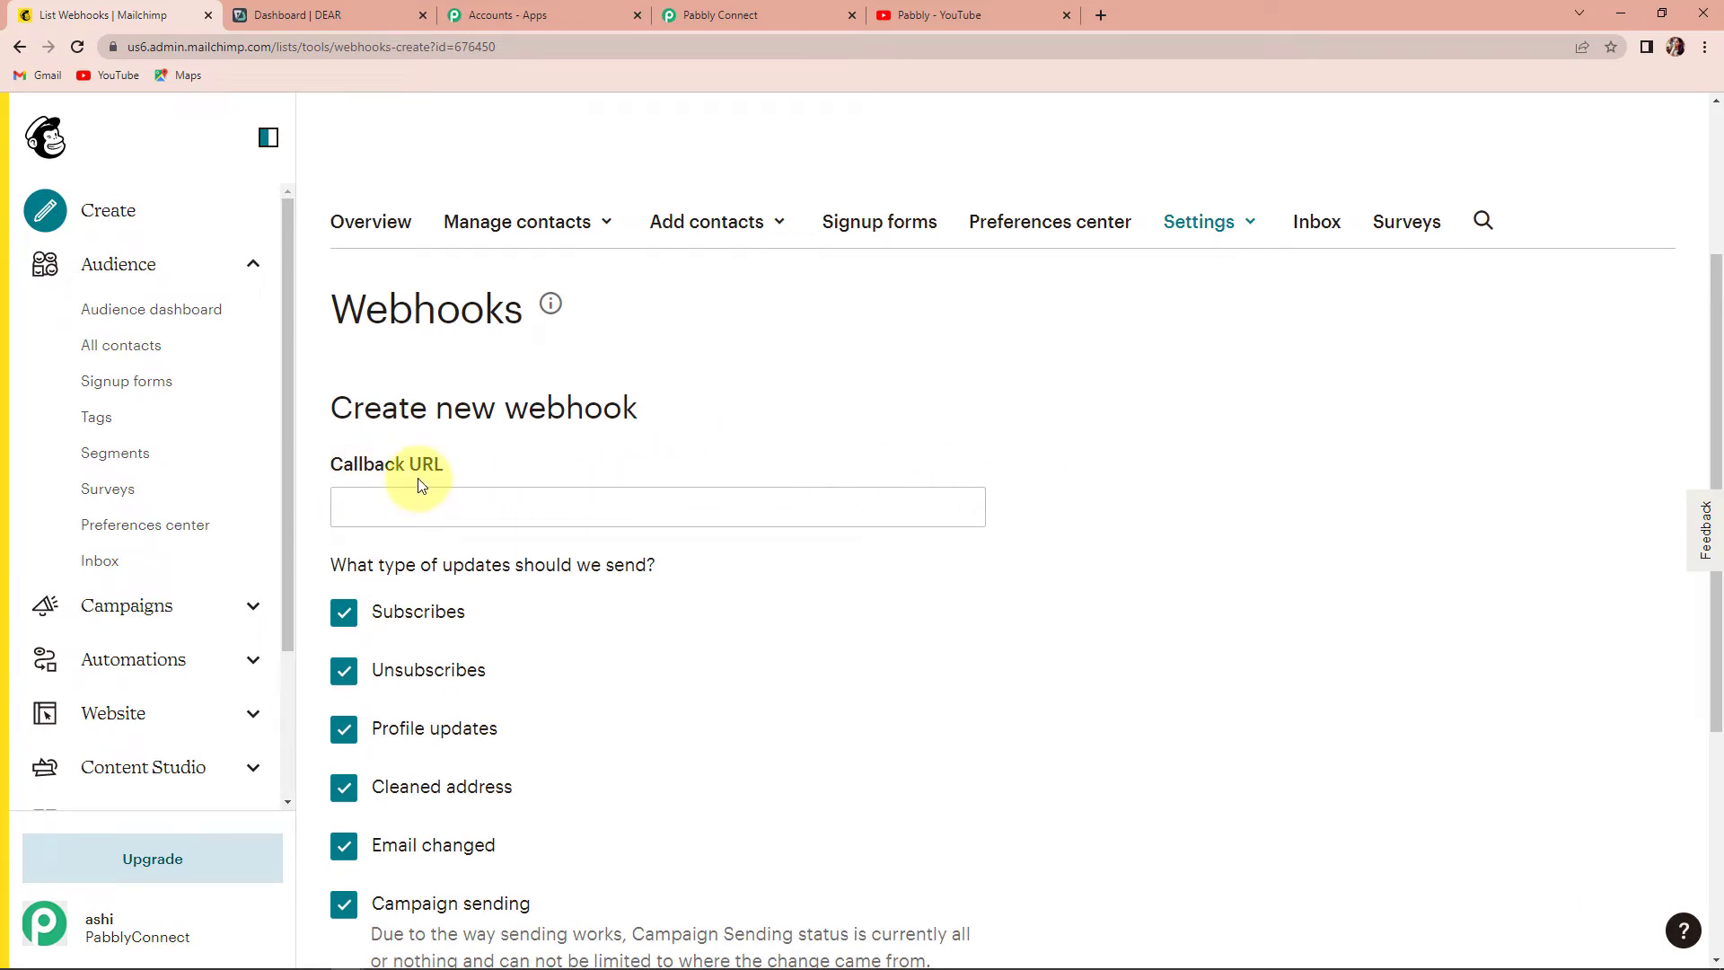
- Paste the Pabbly Connect webhook URL into the Callback URL field
click(830, 16)
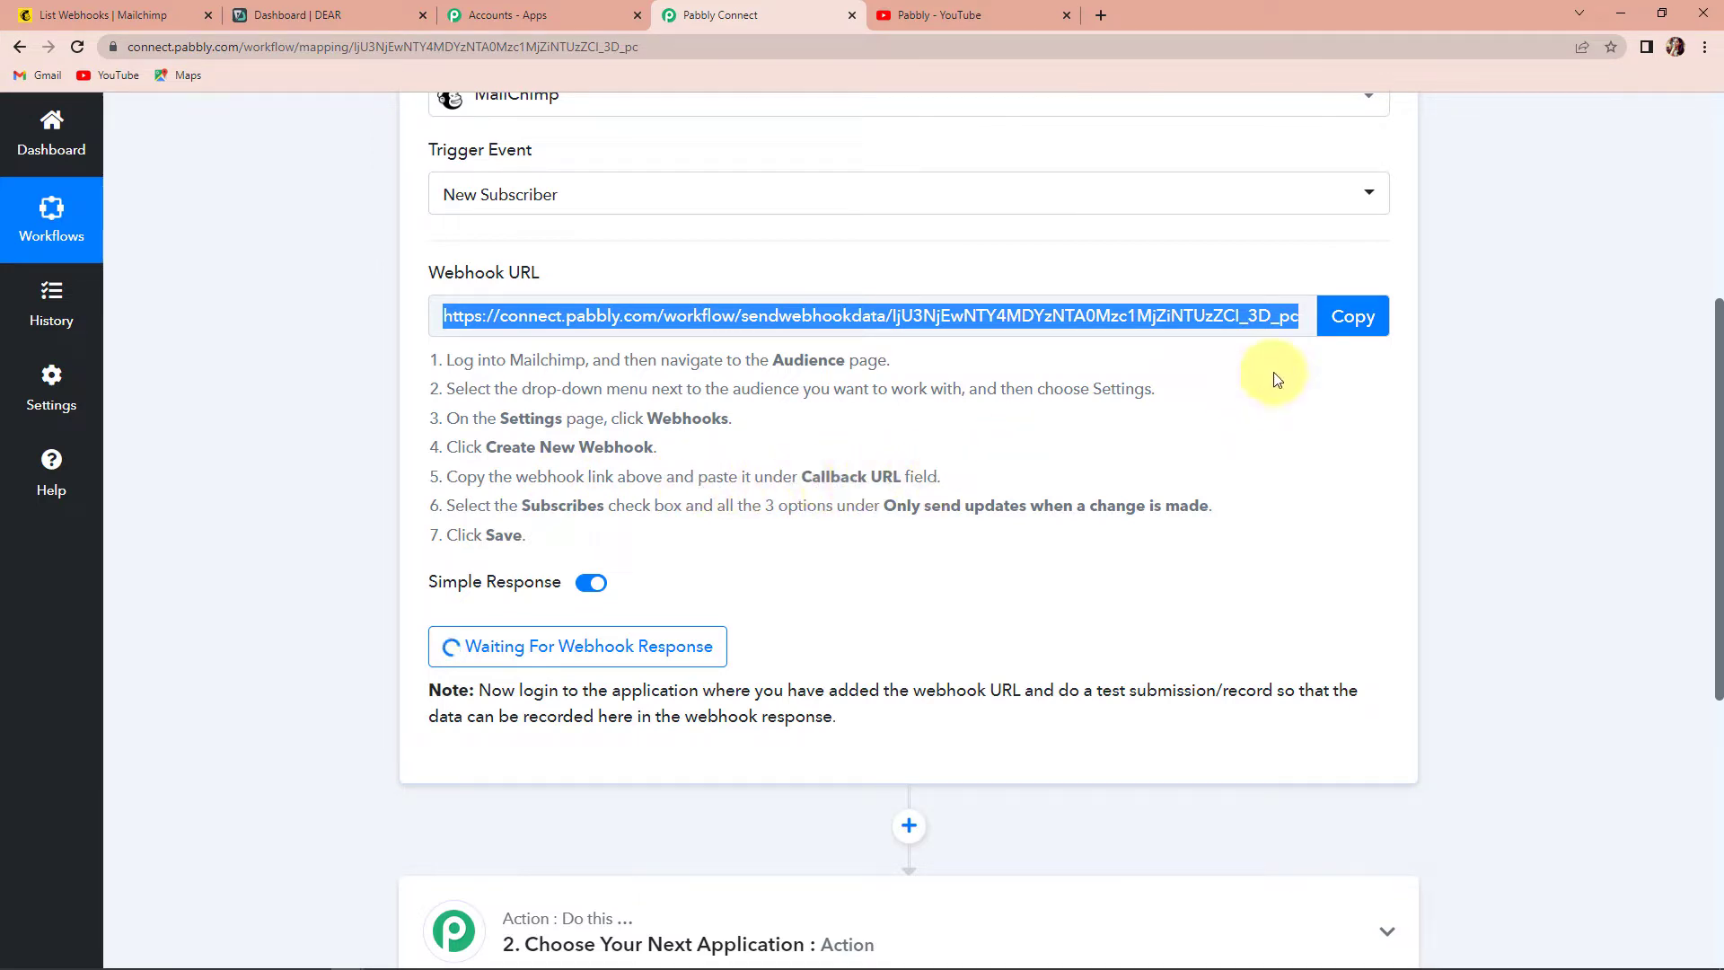
click(1353, 327)
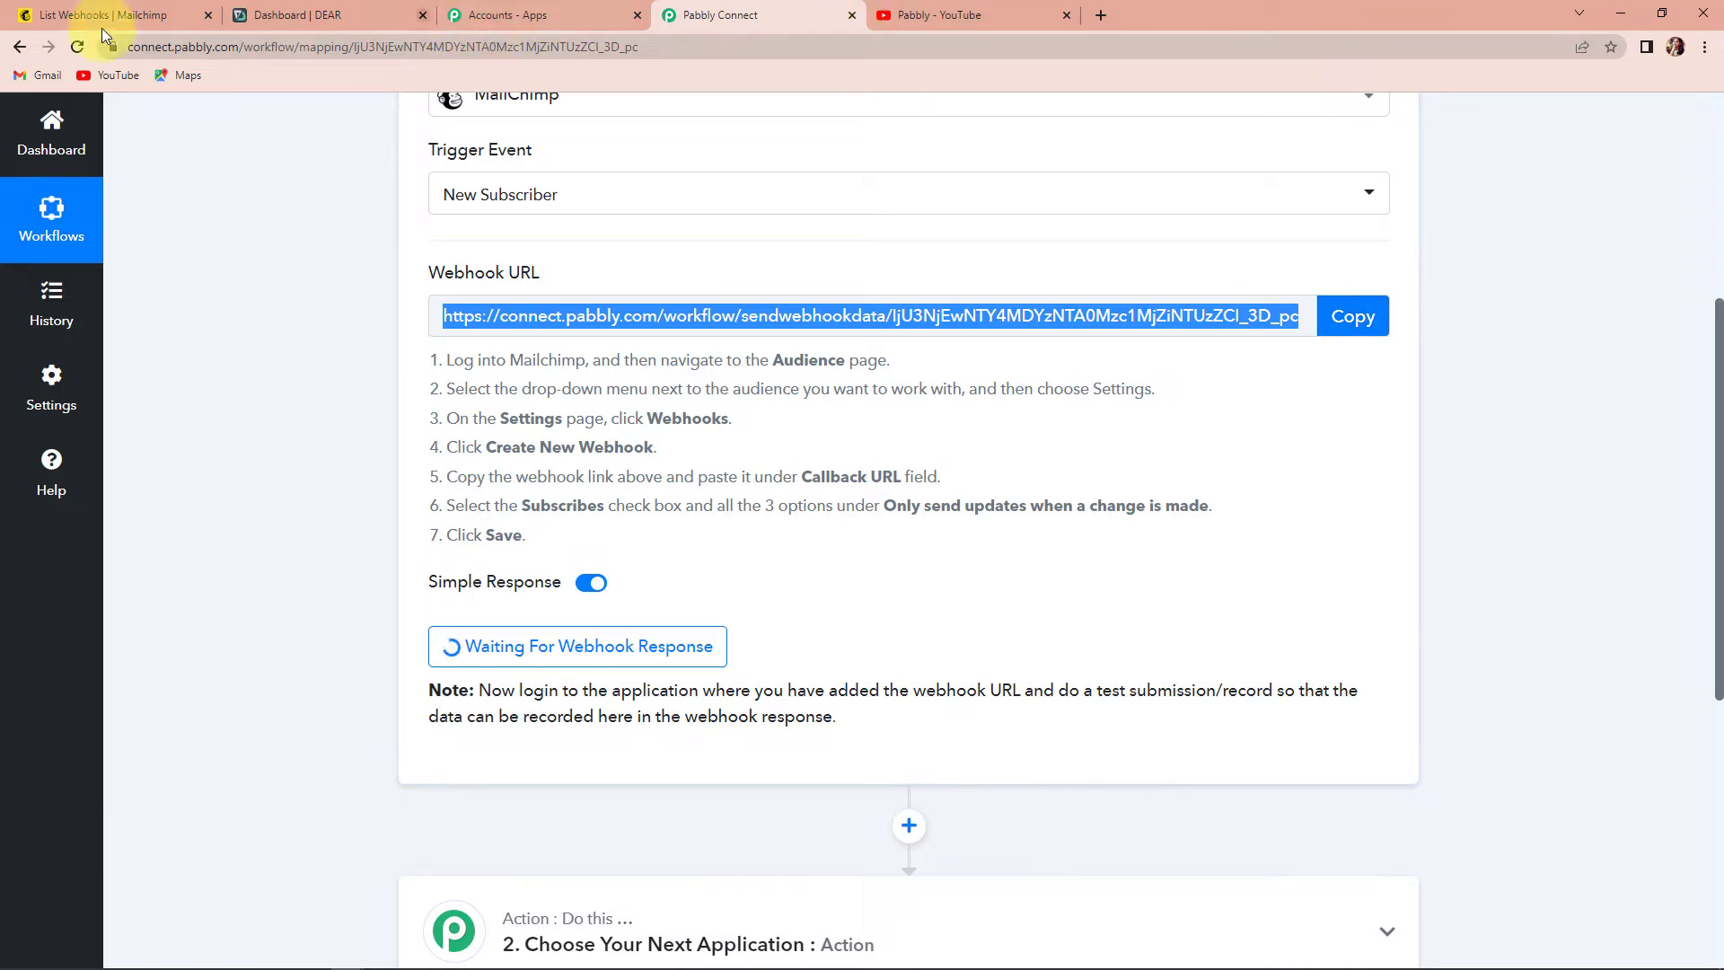
click(100, 20)
click(522, 508)
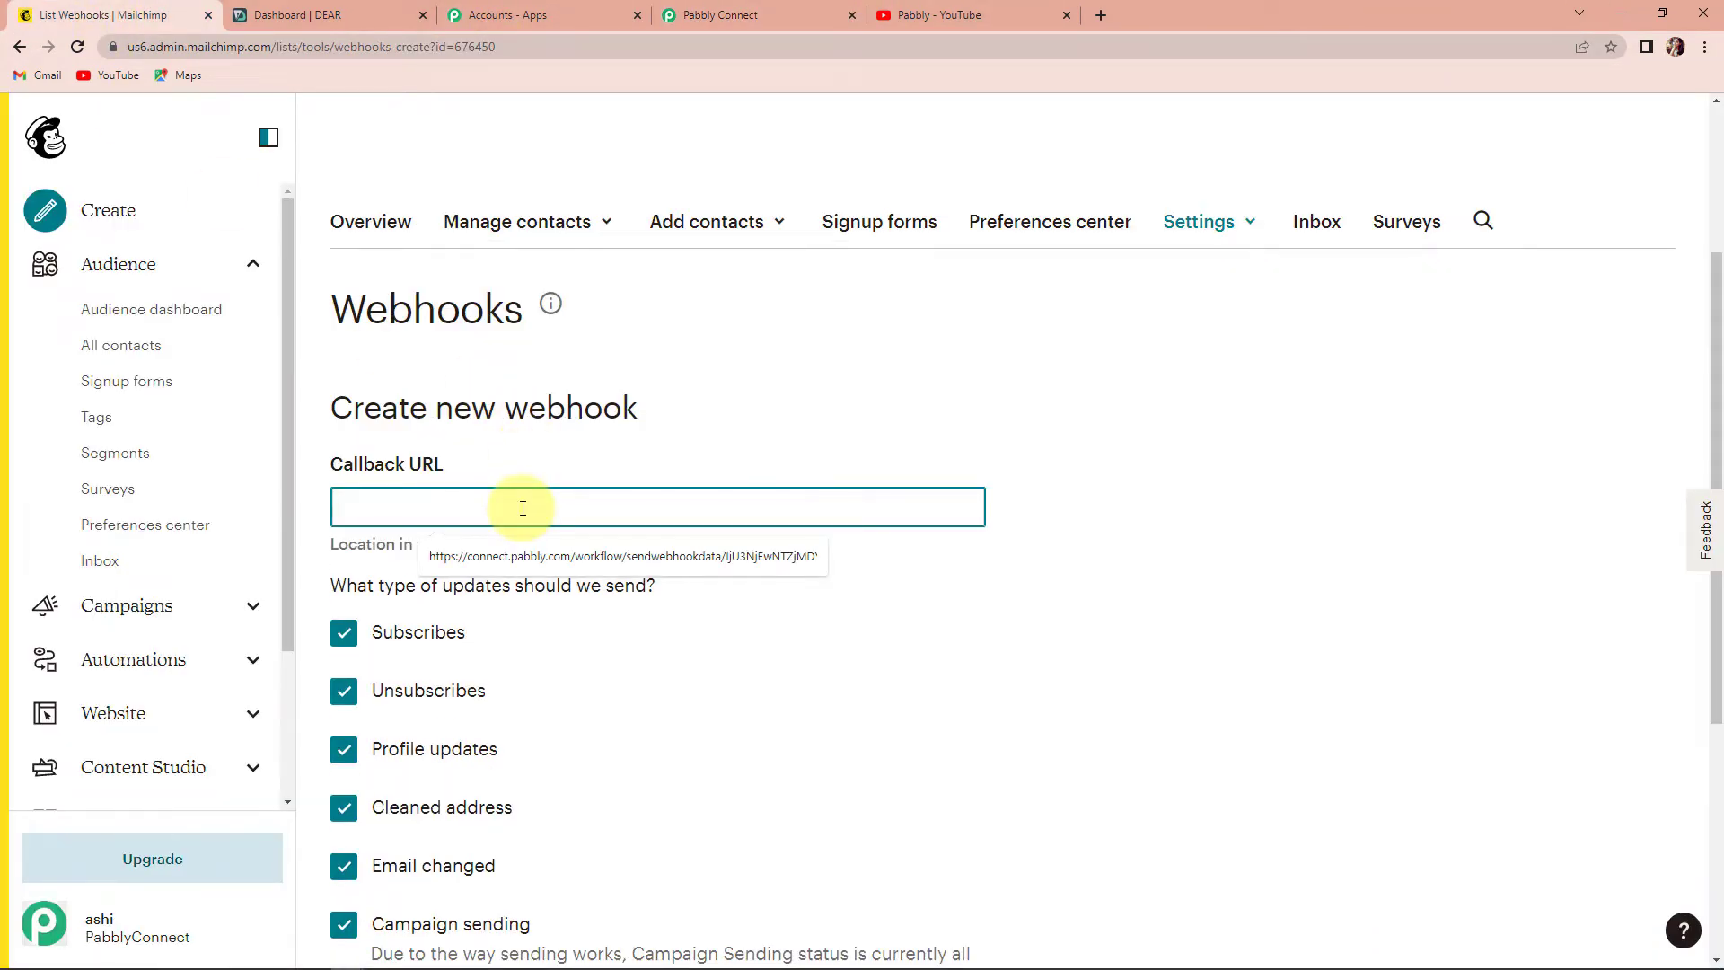
key(ctrl+v)
scroll(808, 539, down, 5)
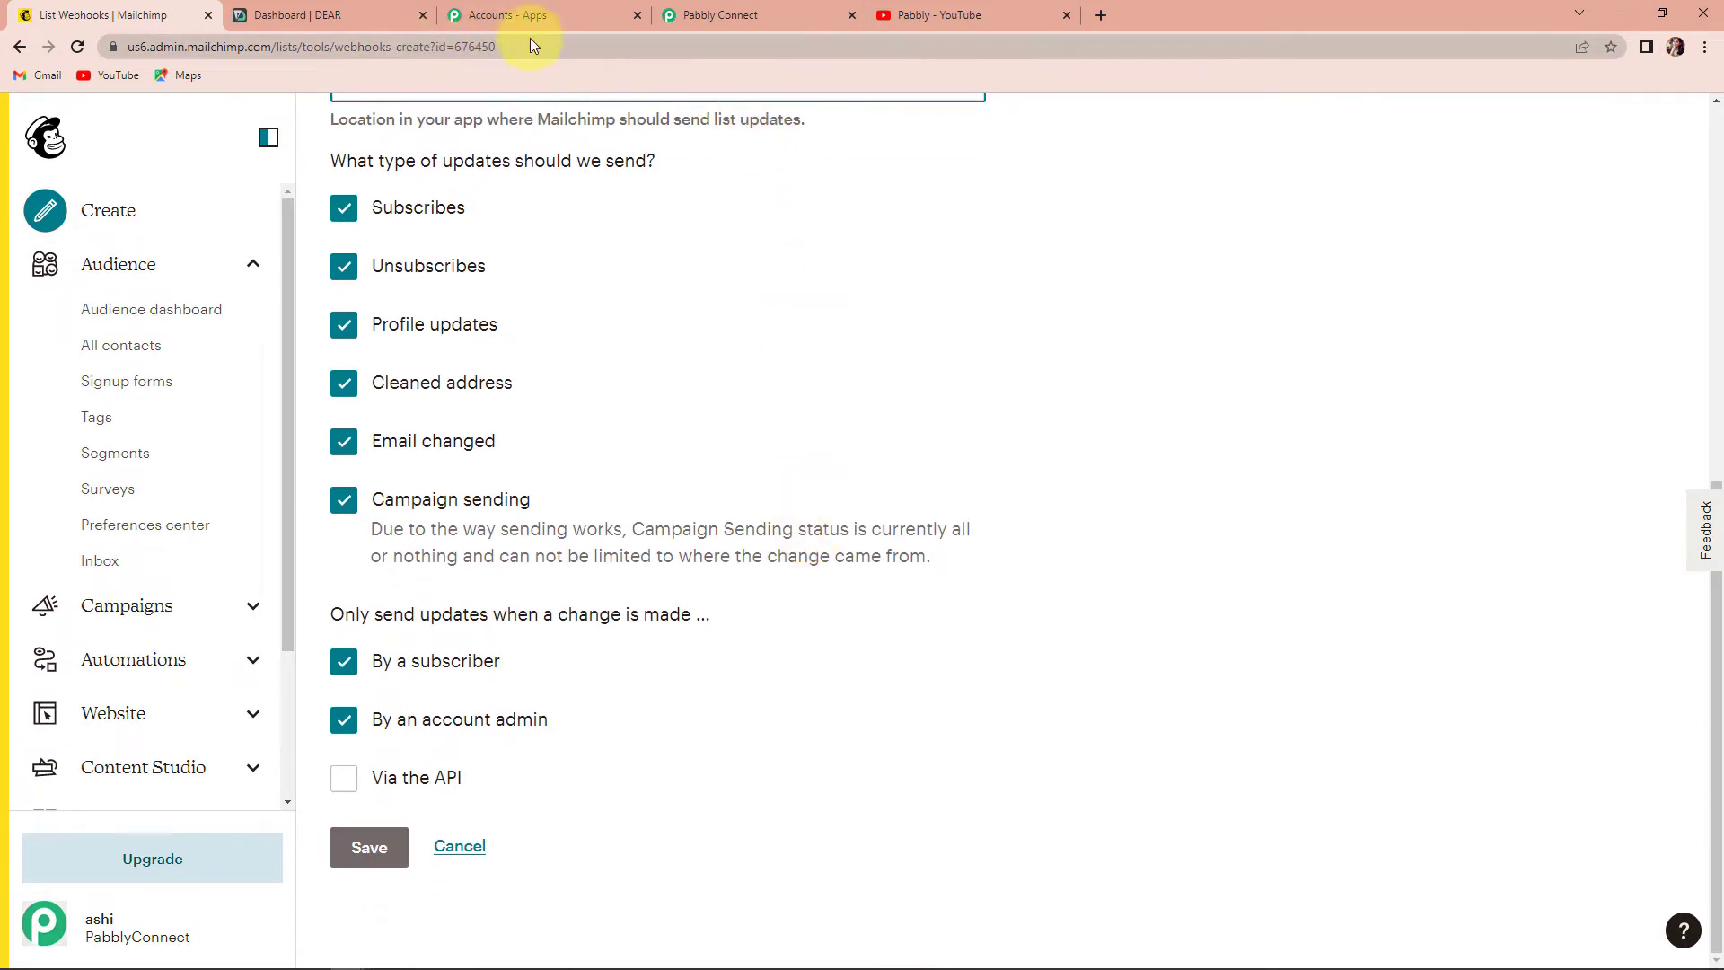
- Tick 'Via the API' as a change source and save the webhook
click(709, 15)
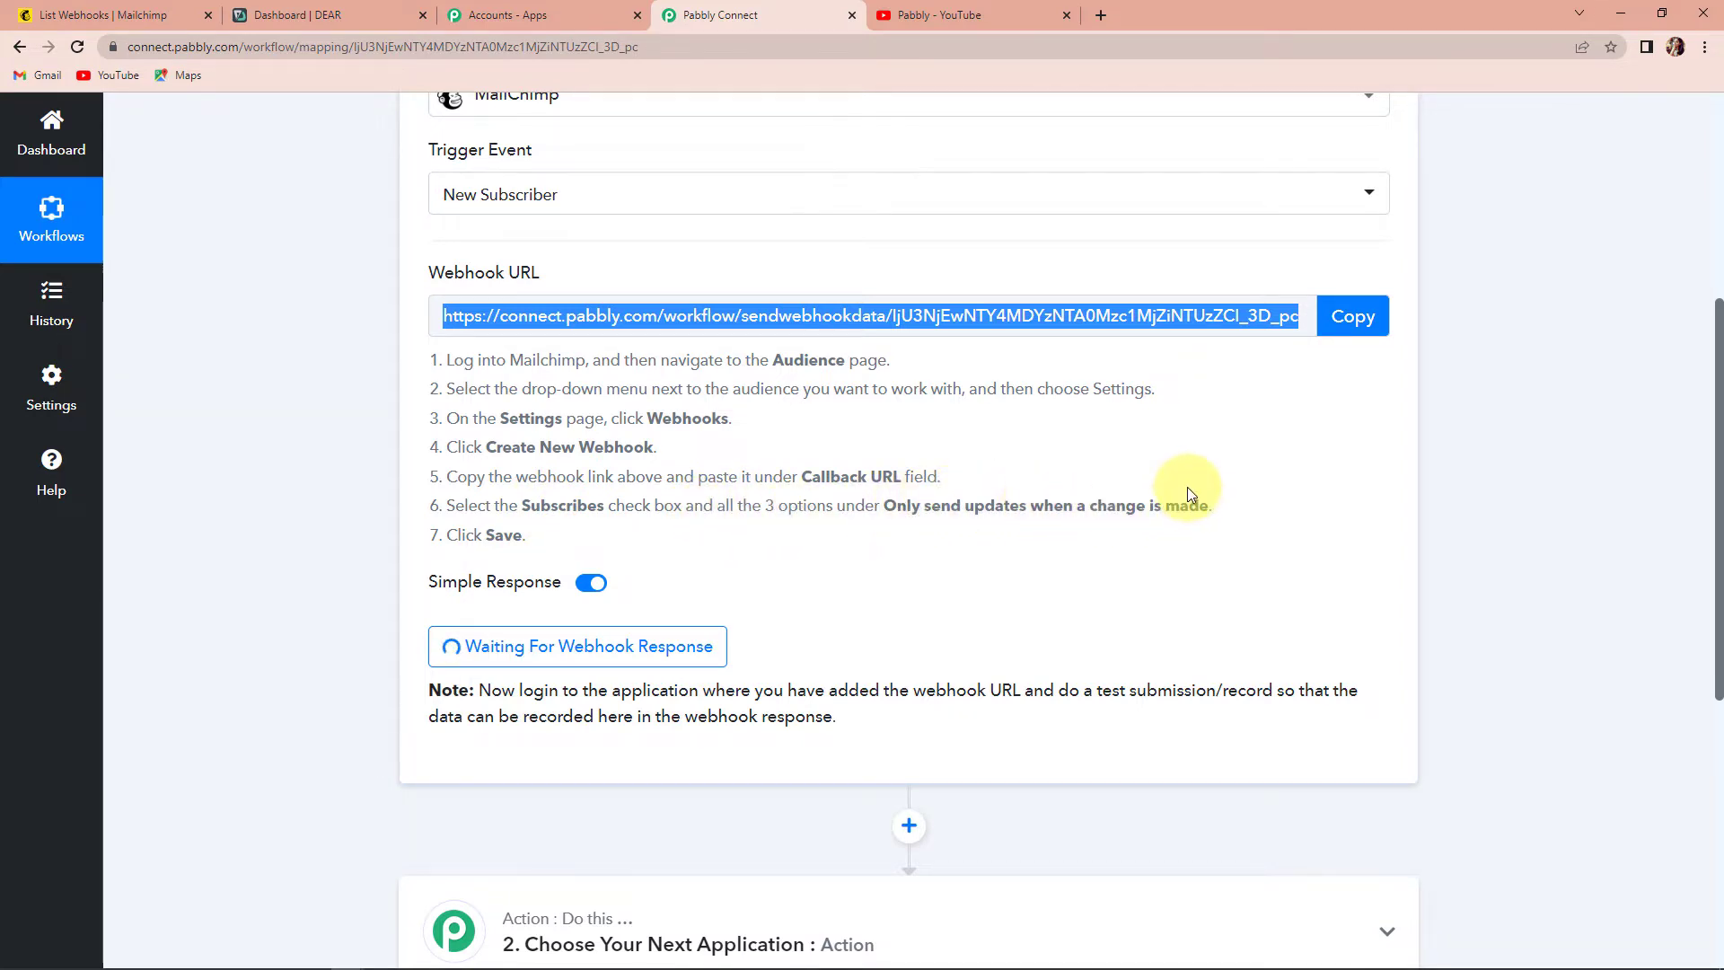
click(63, 14)
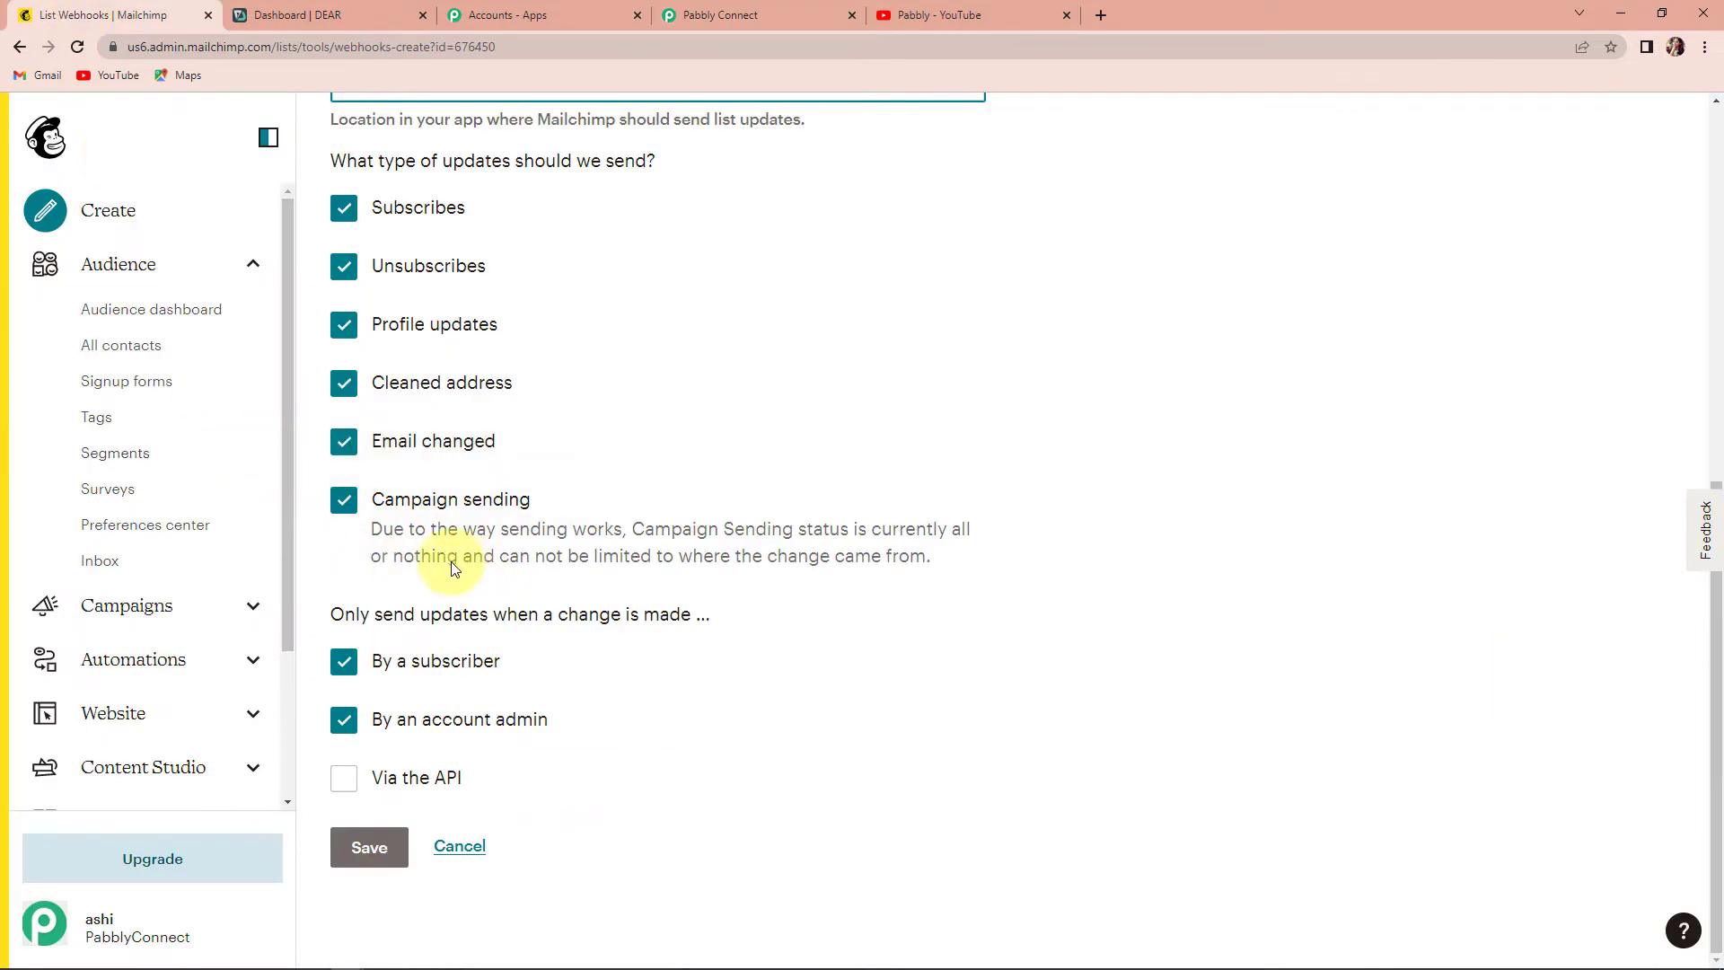
click(347, 783)
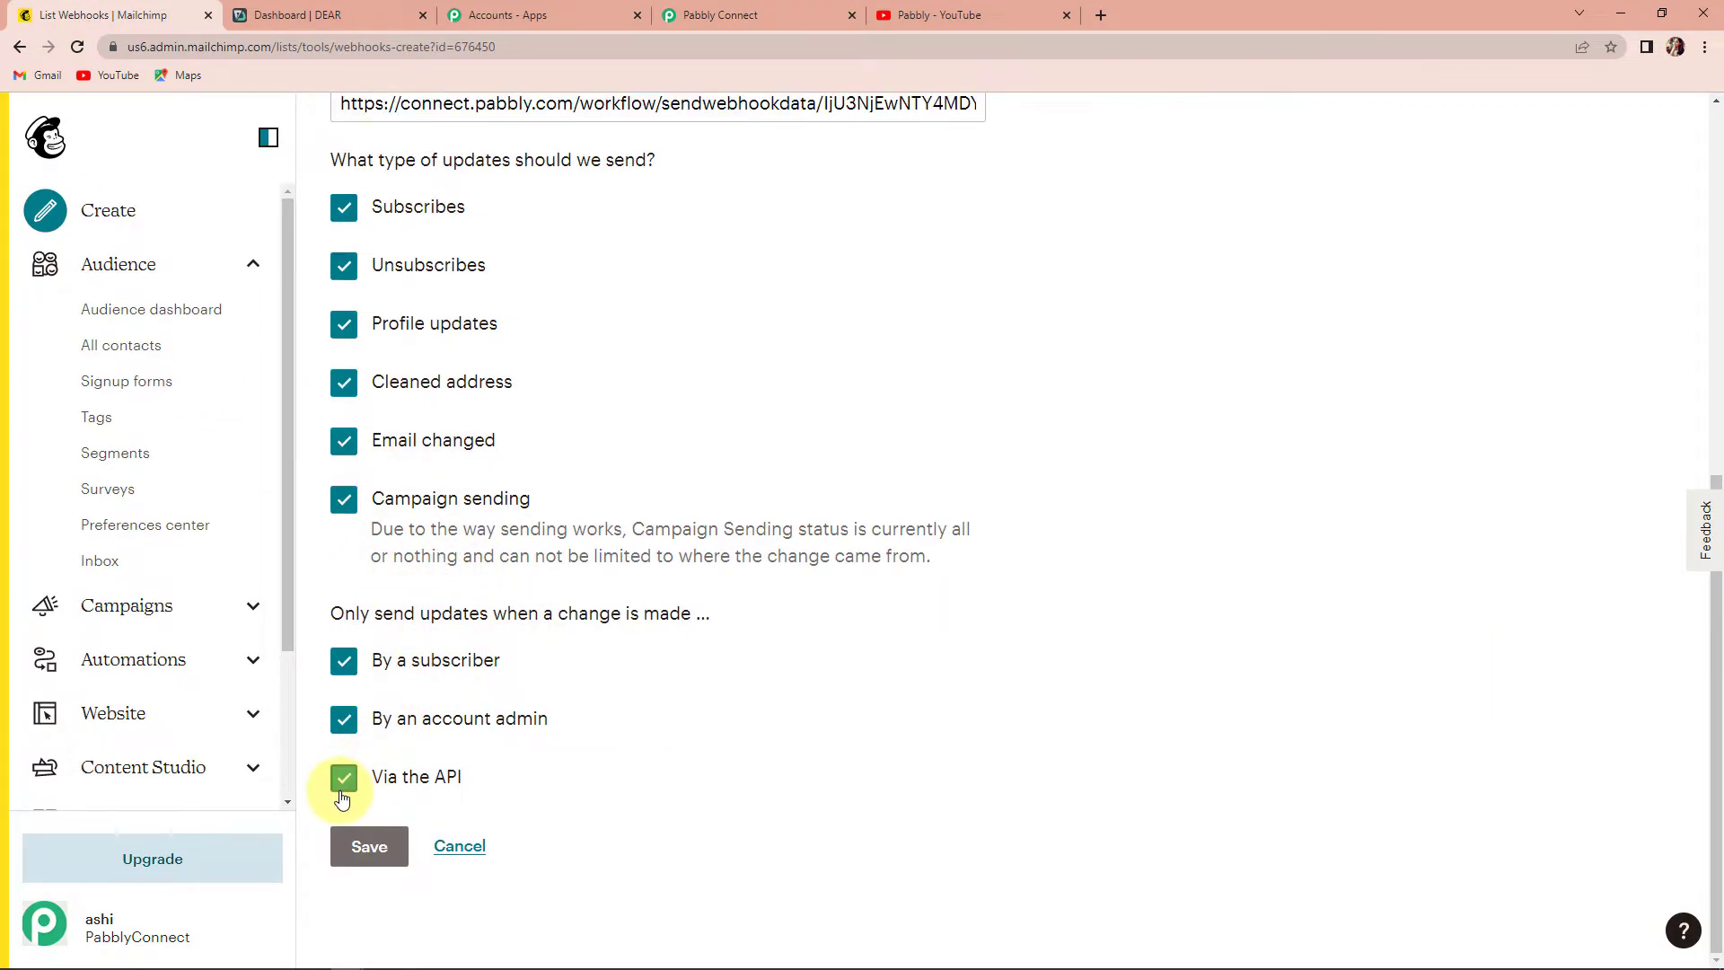
click(372, 852)
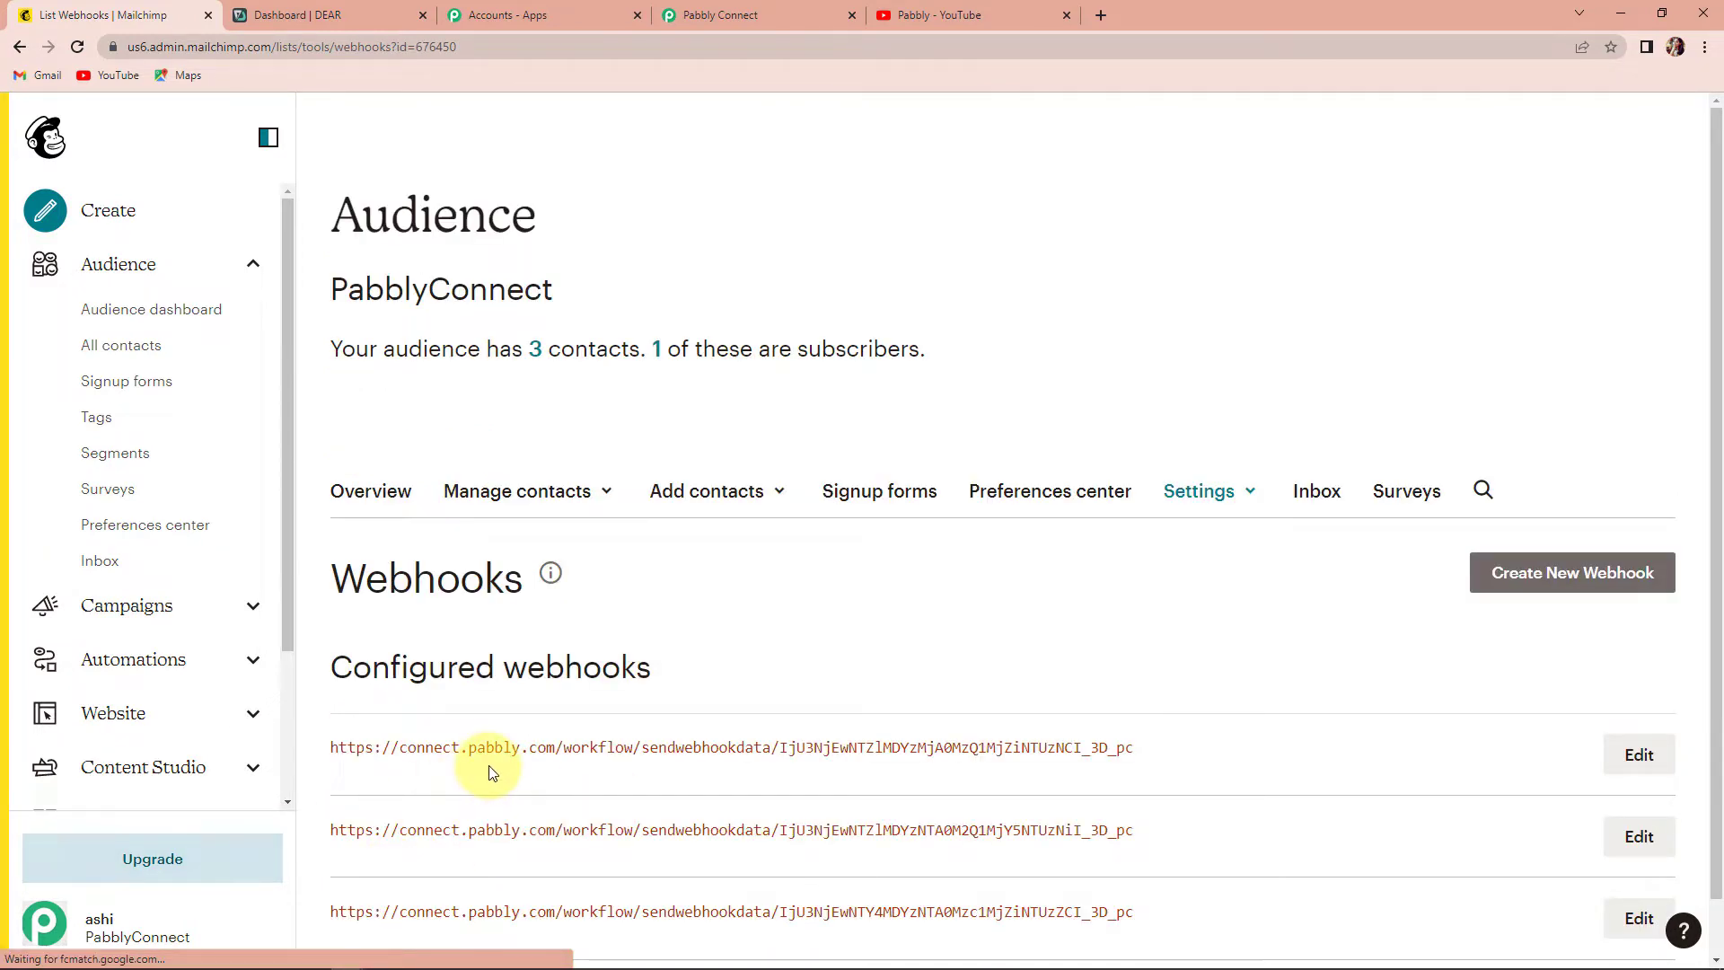
- Make the Pabbly MailChimp trigger recapture the webhook response, then return to Mailchimp's webhooks list
click(757, 20)
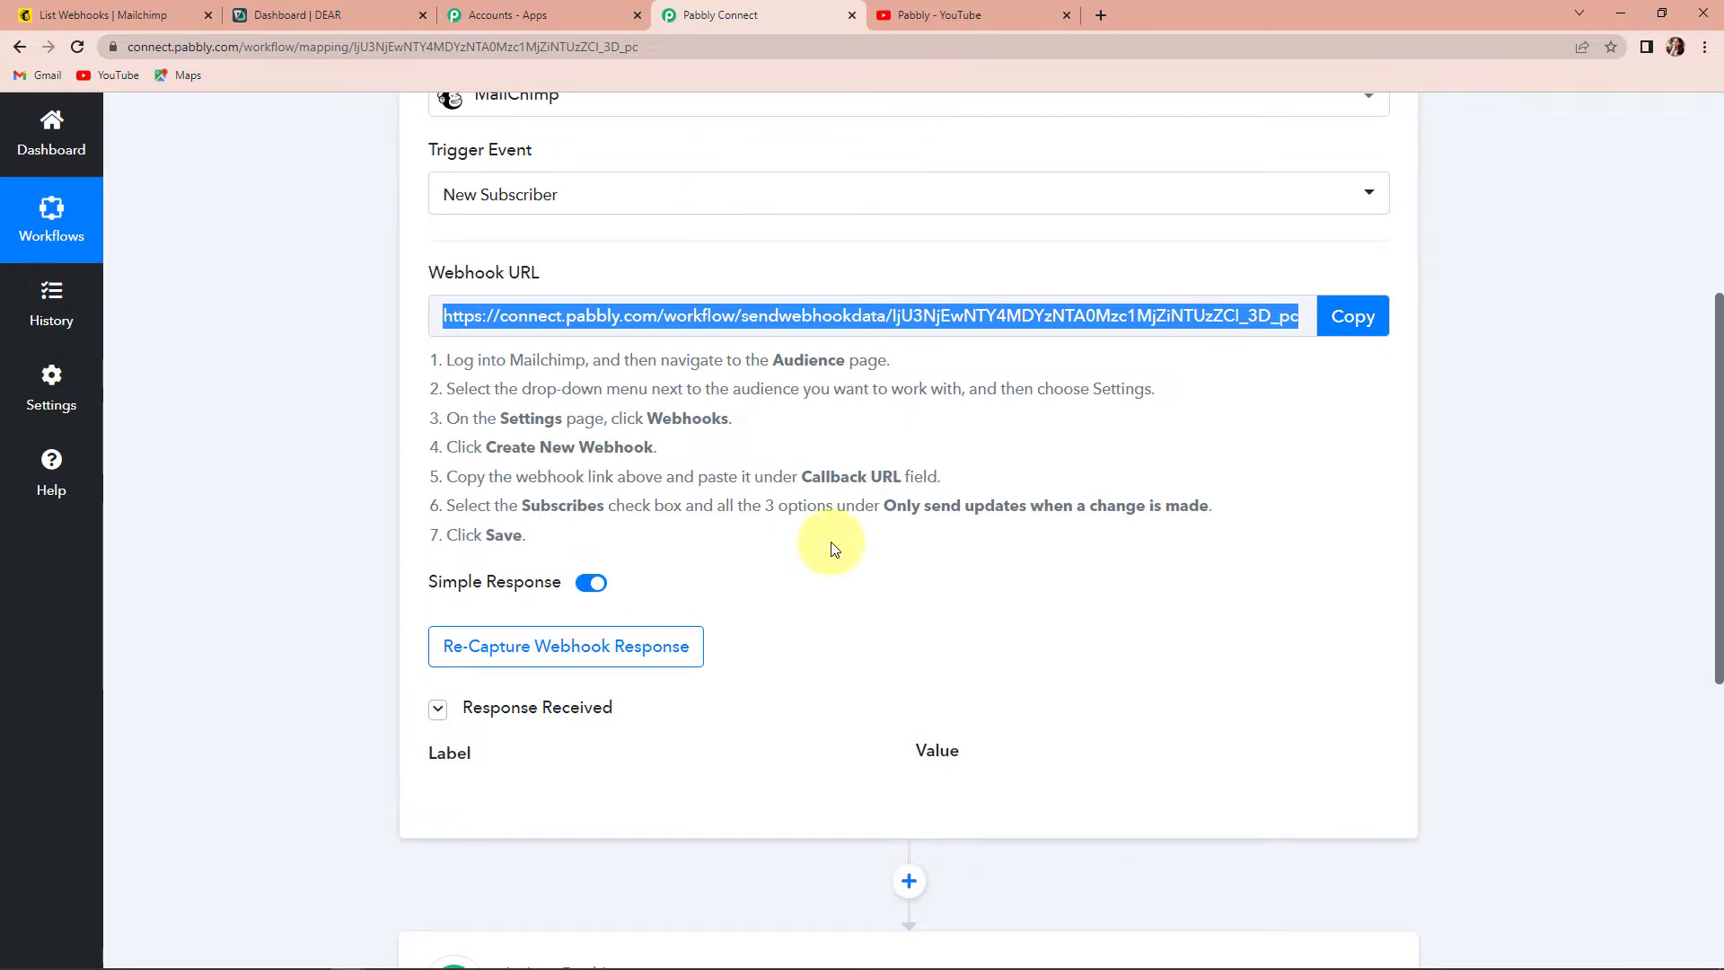
scroll(830, 550, down, 2)
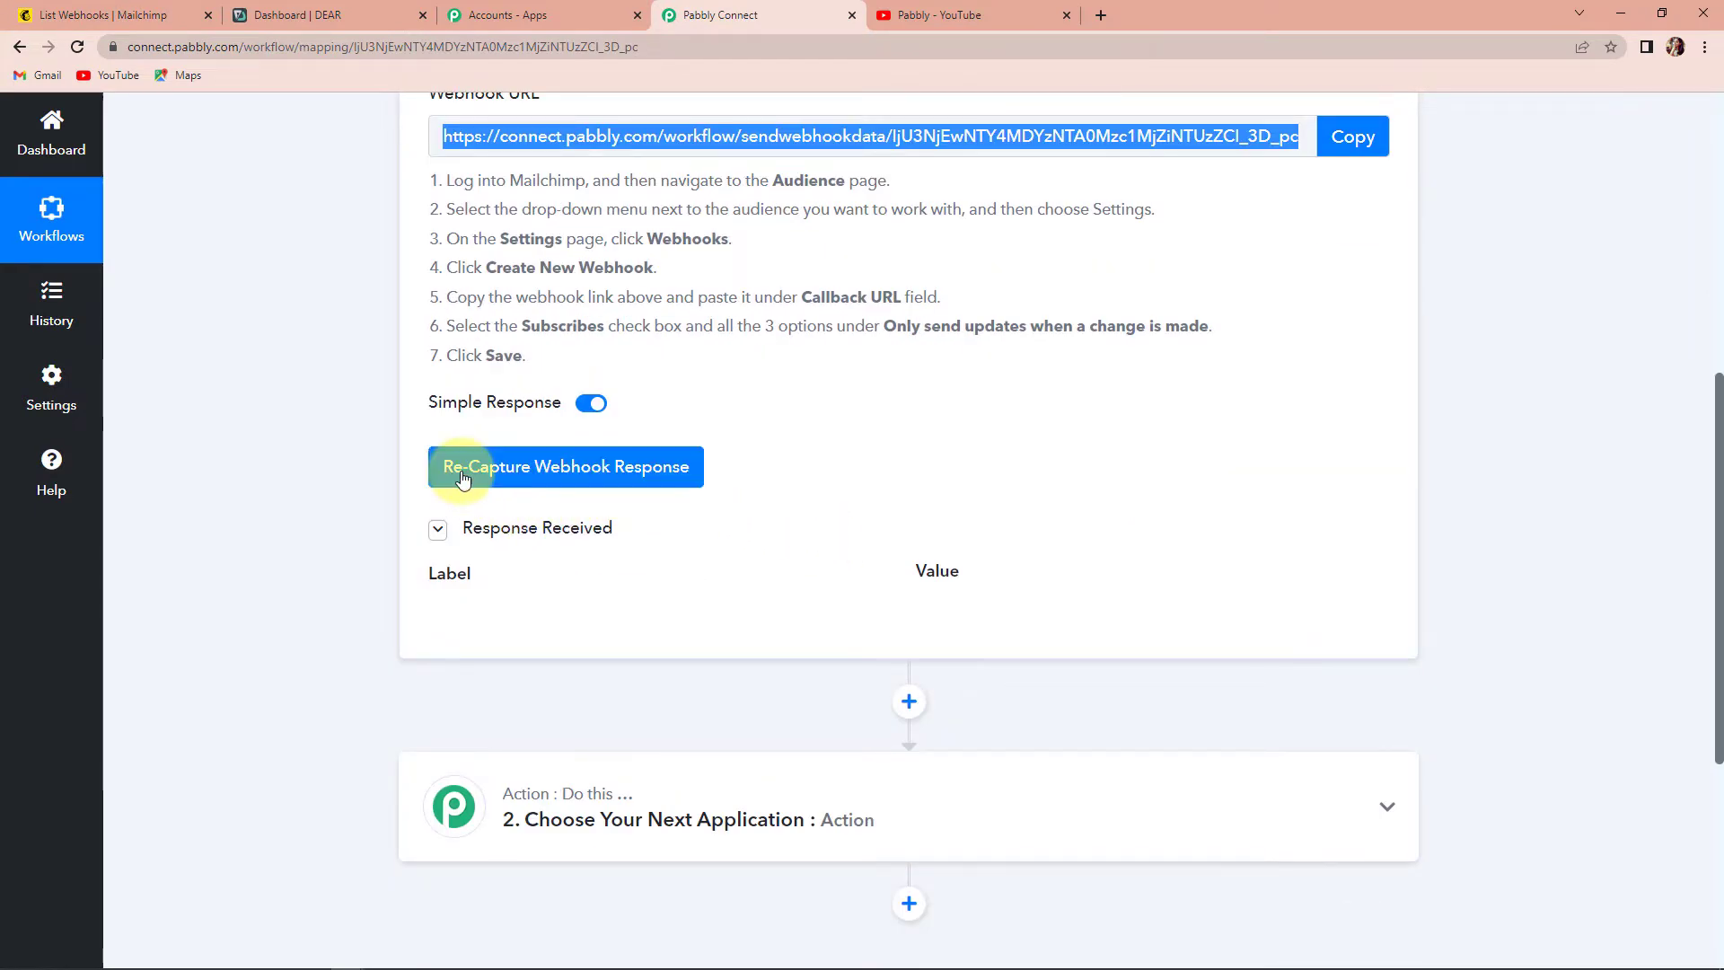
click(463, 478)
click(800, 659)
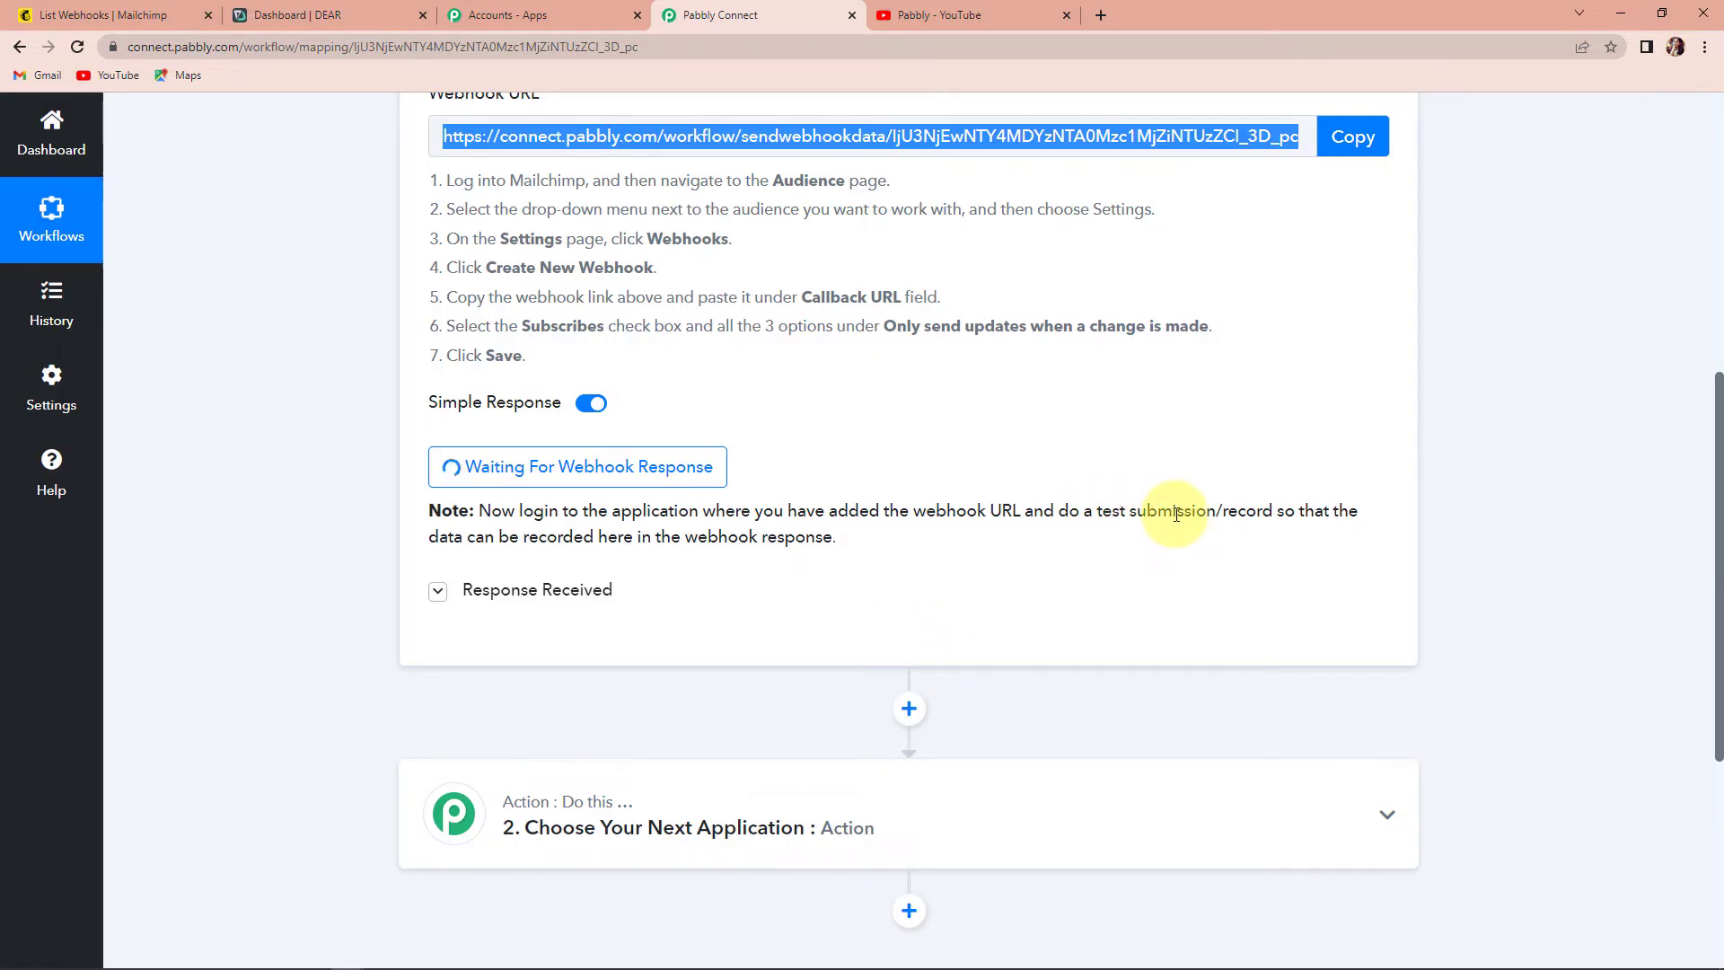
scroll(1176, 514, up, 1)
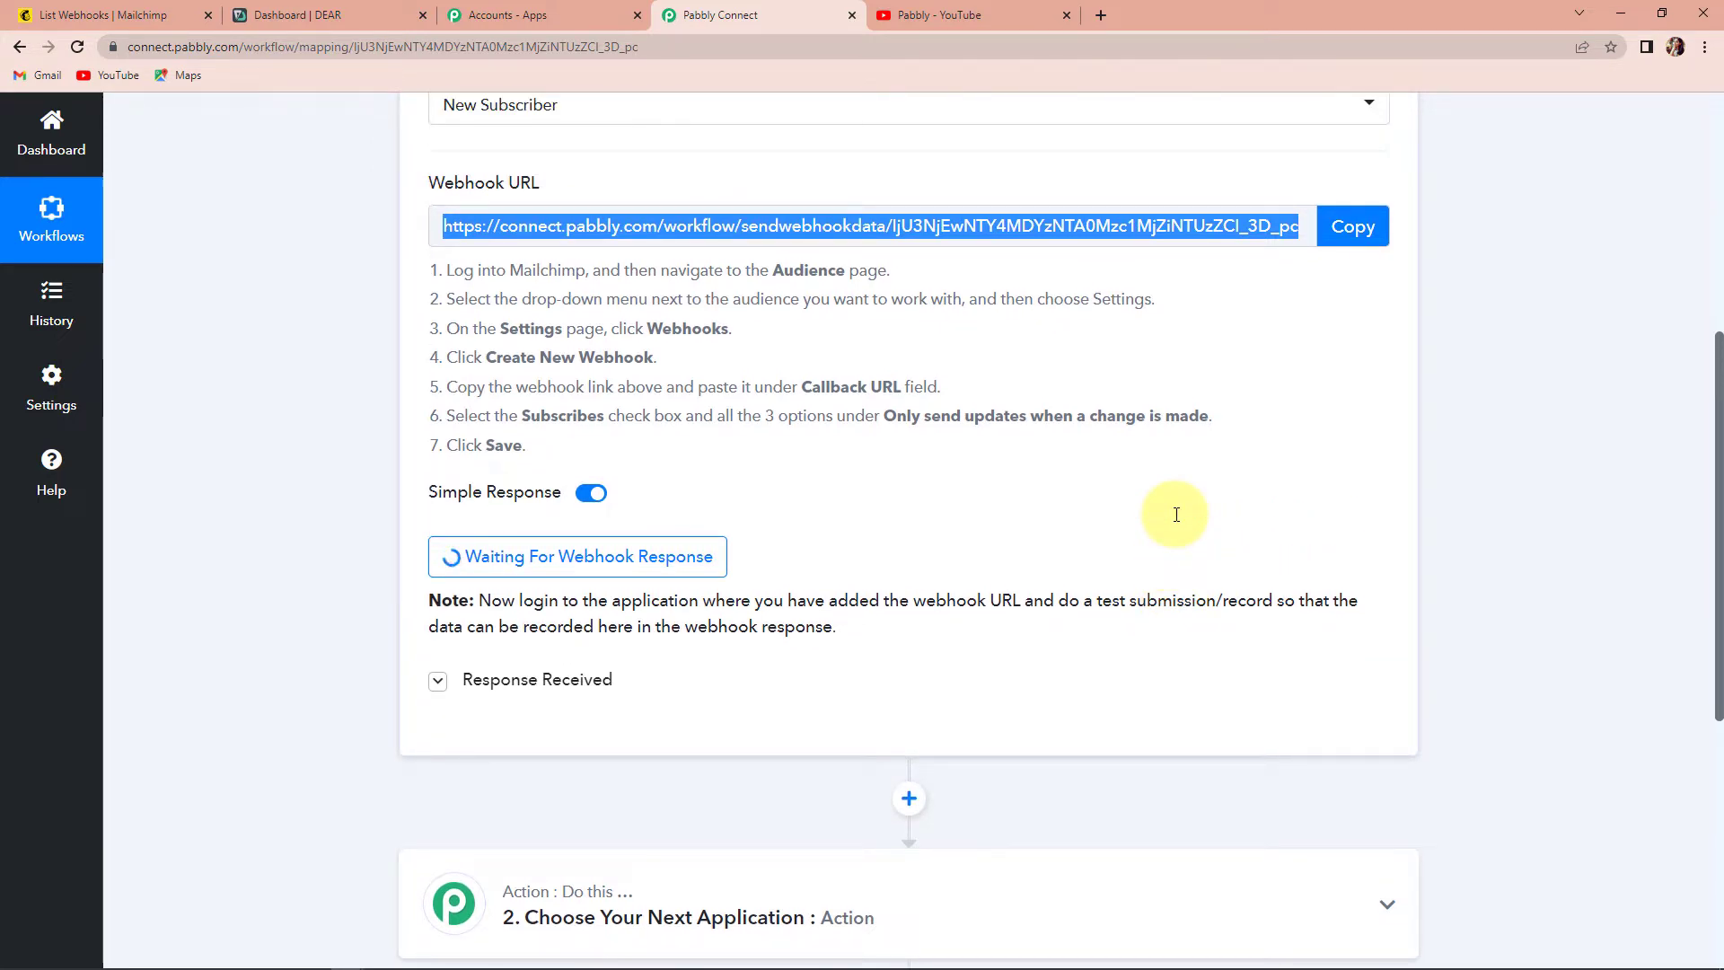
click(106, 15)
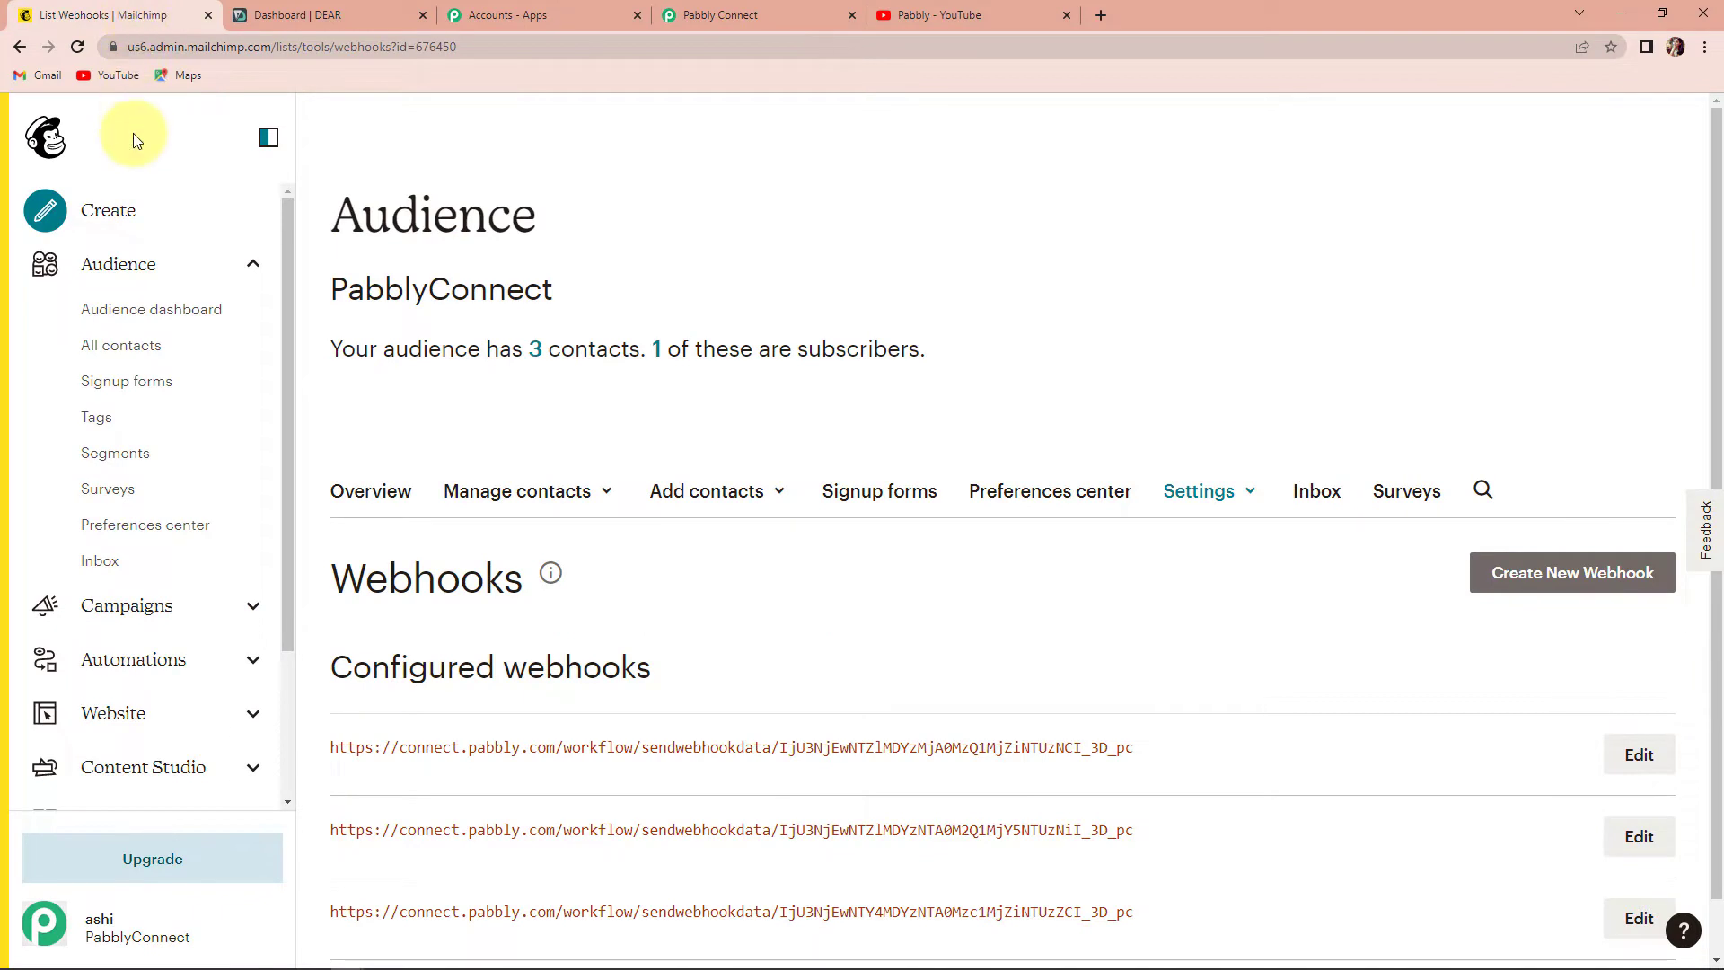
- Open the Add a subscriber form from the audience's Manage Audience menu
click(135, 139)
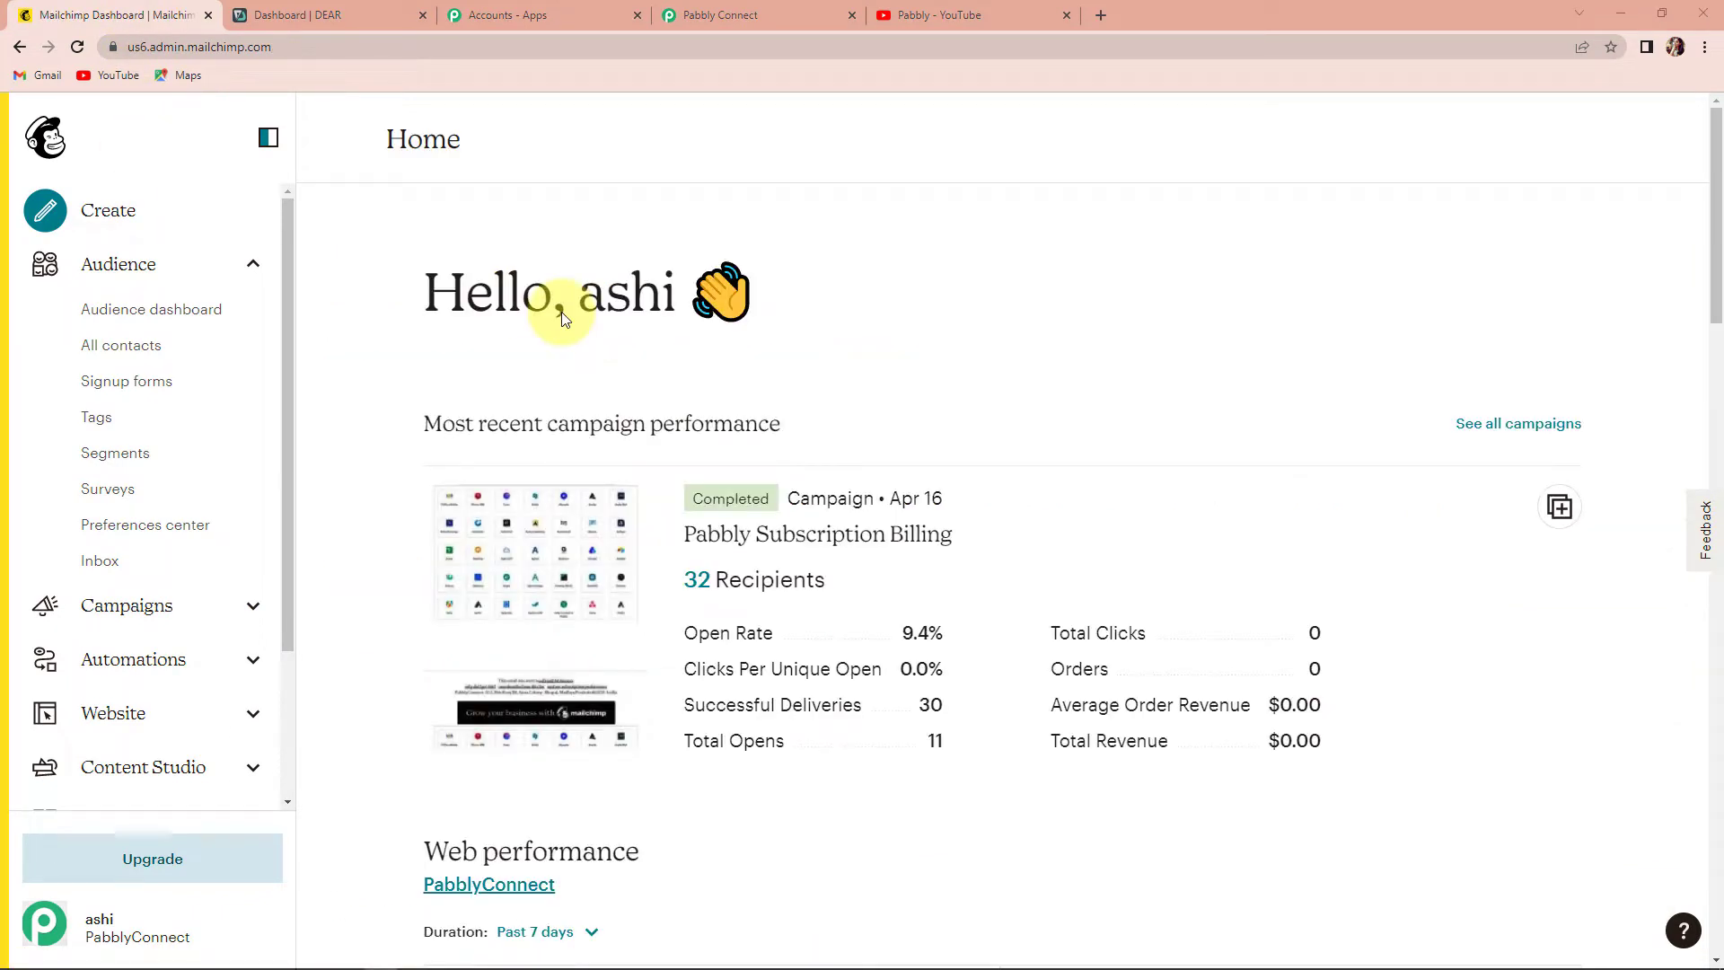
click(119, 266)
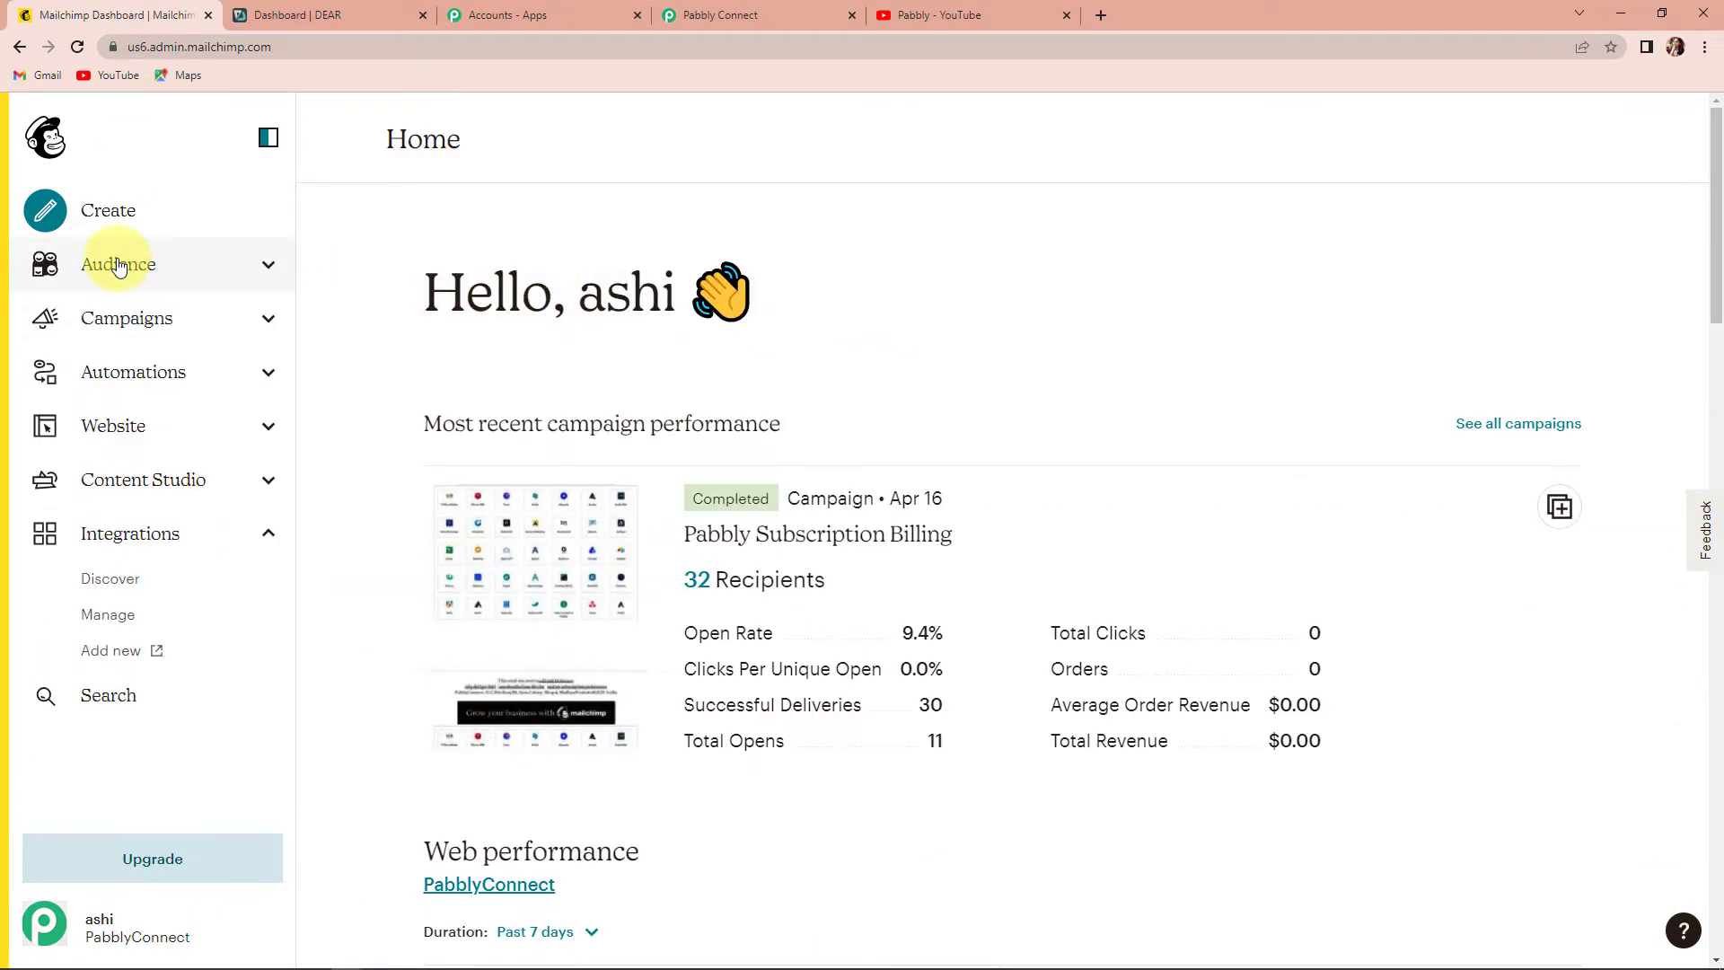
click(119, 266)
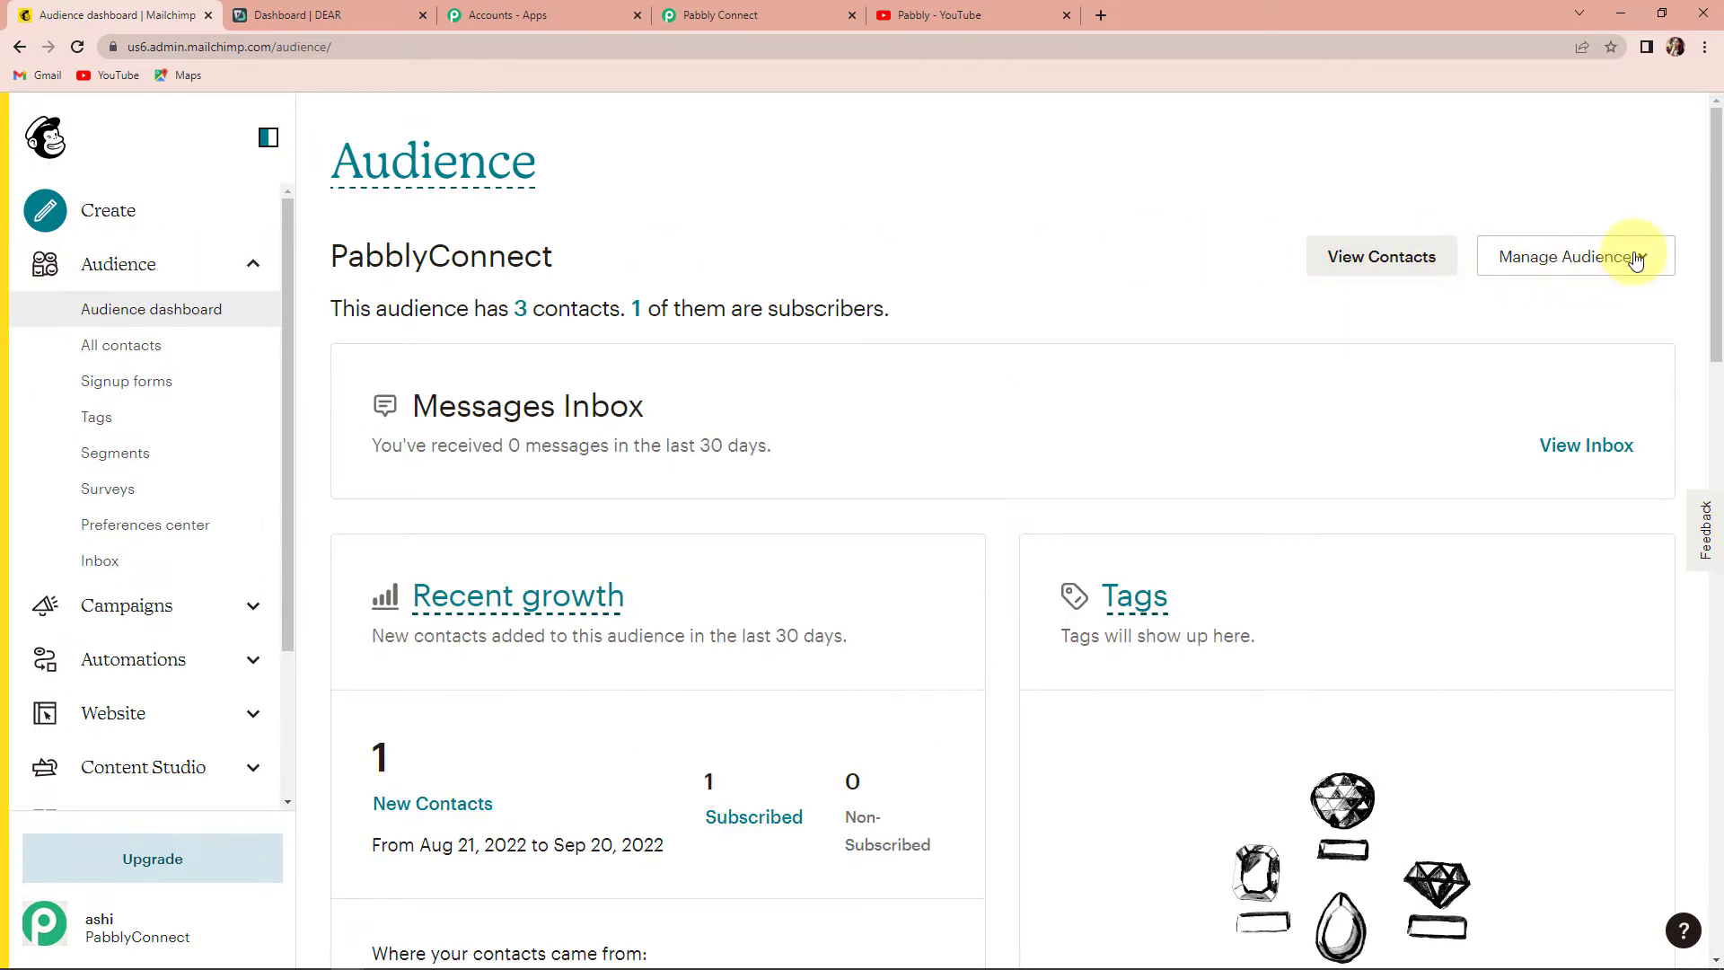
click(1636, 258)
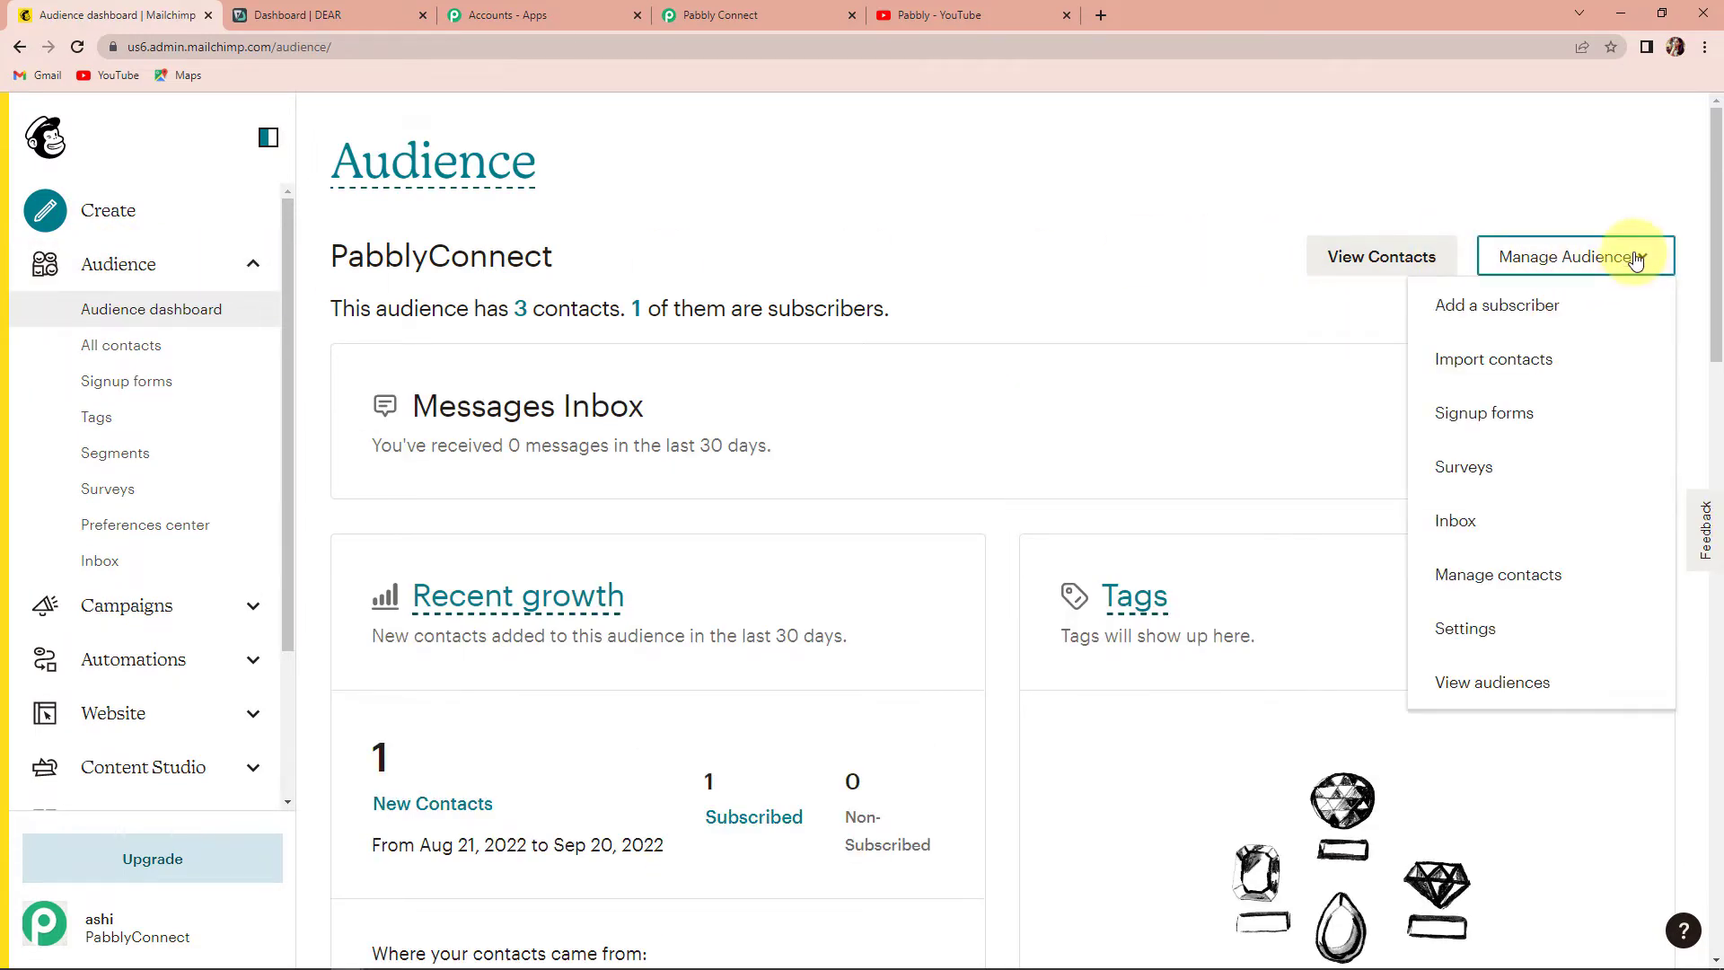
click(1504, 313)
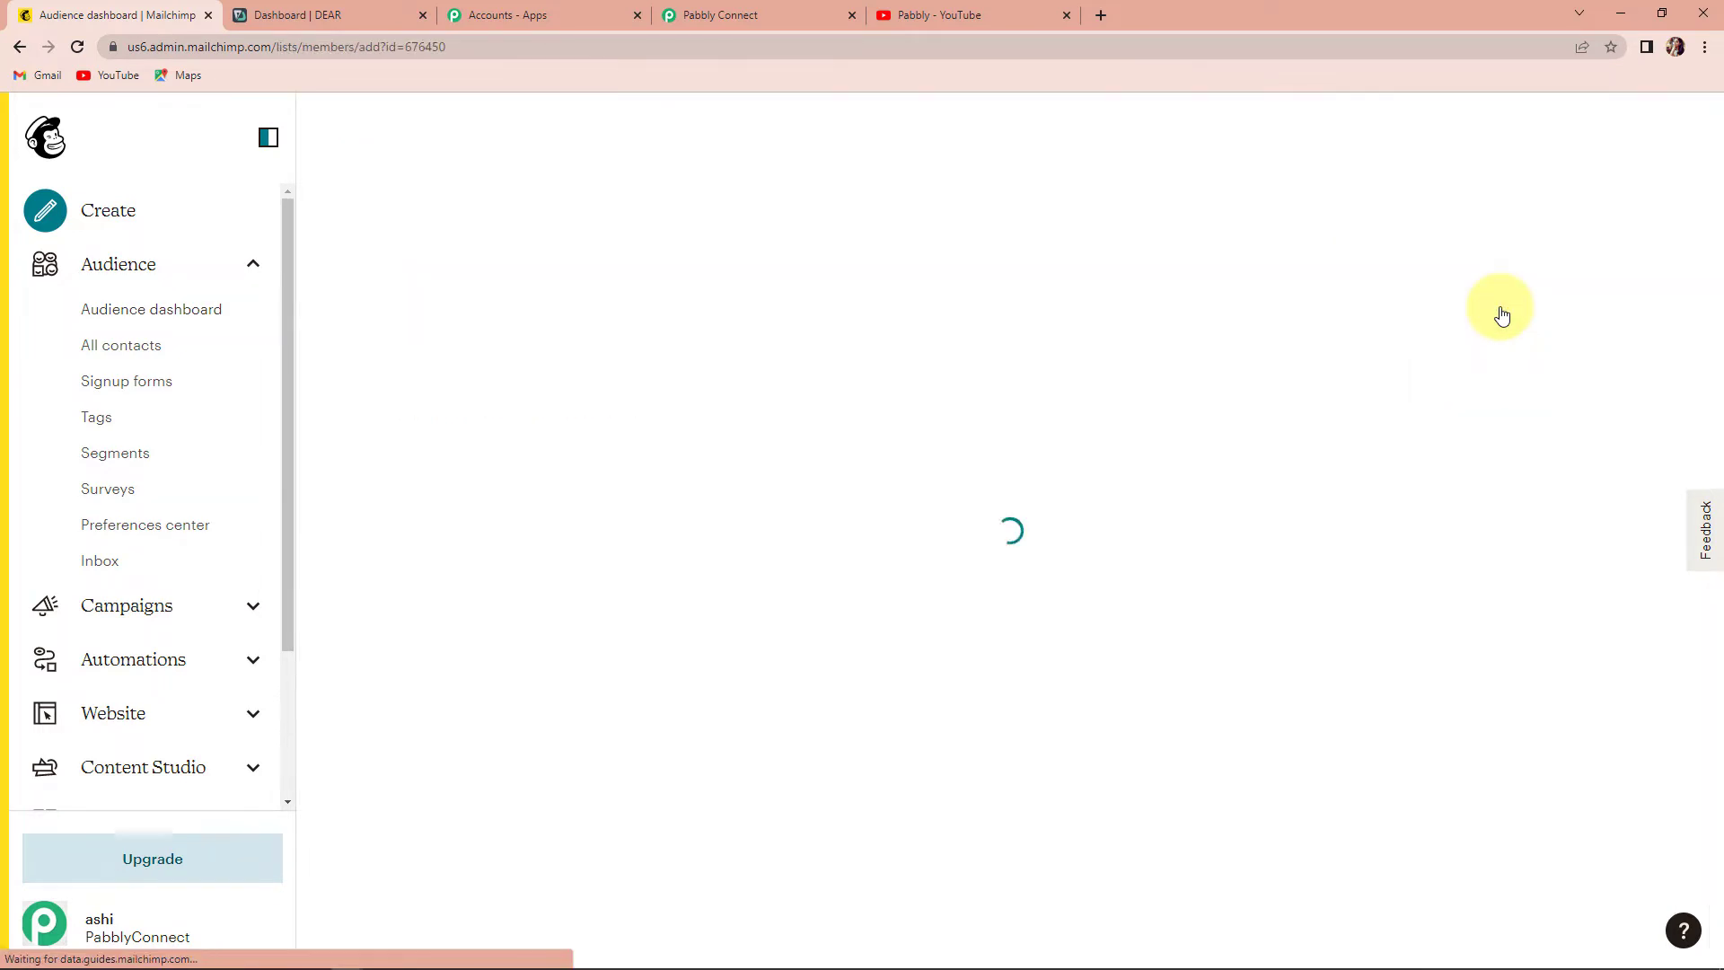
scroll(1383, 341, down, 4)
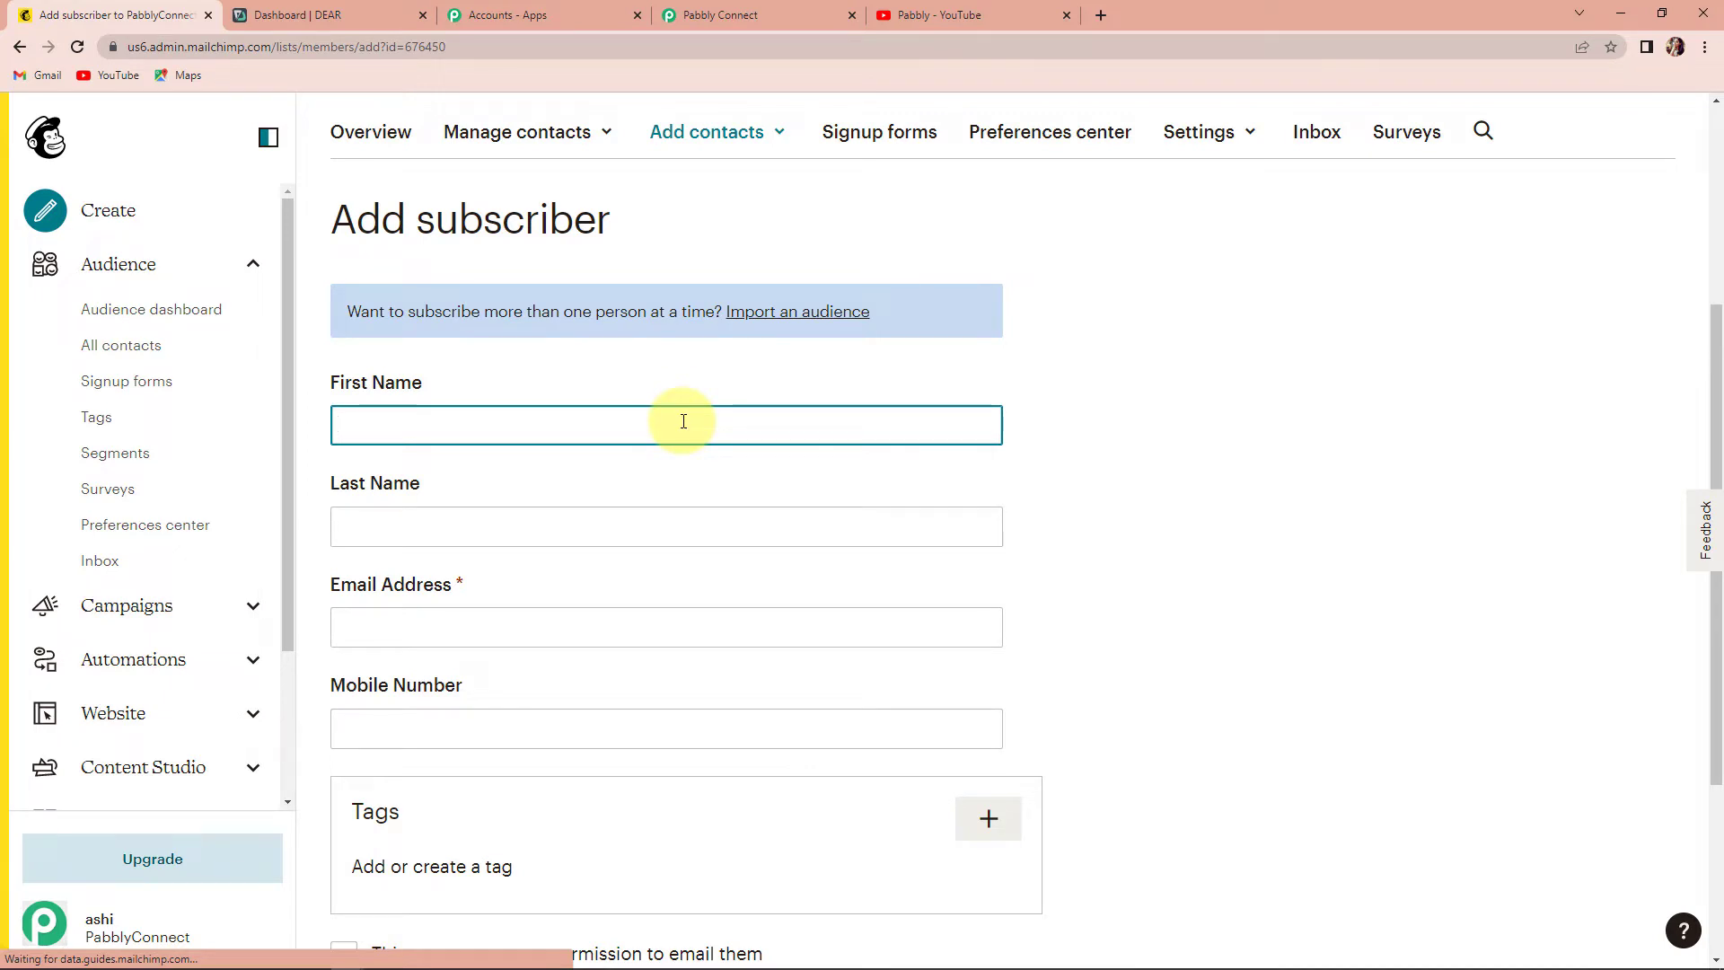
- Enter the test contact's first name, last name, e-mail address and mobile number
text(New Subs)
click(463, 530)
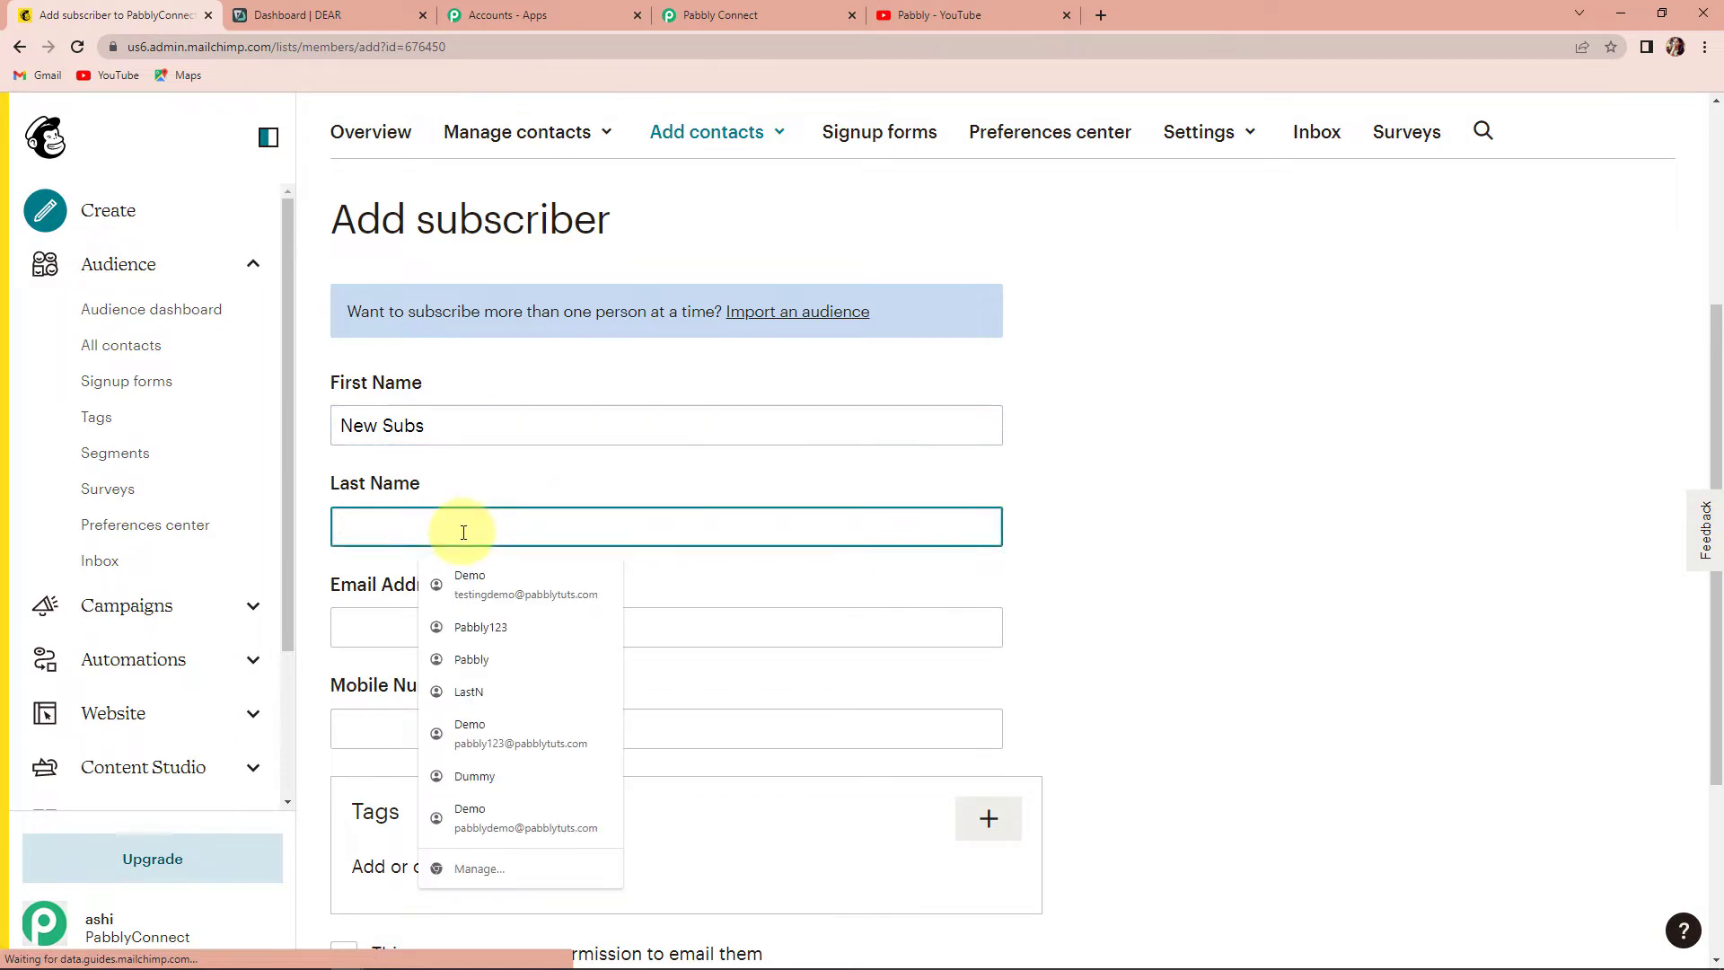
text(Pabbly)
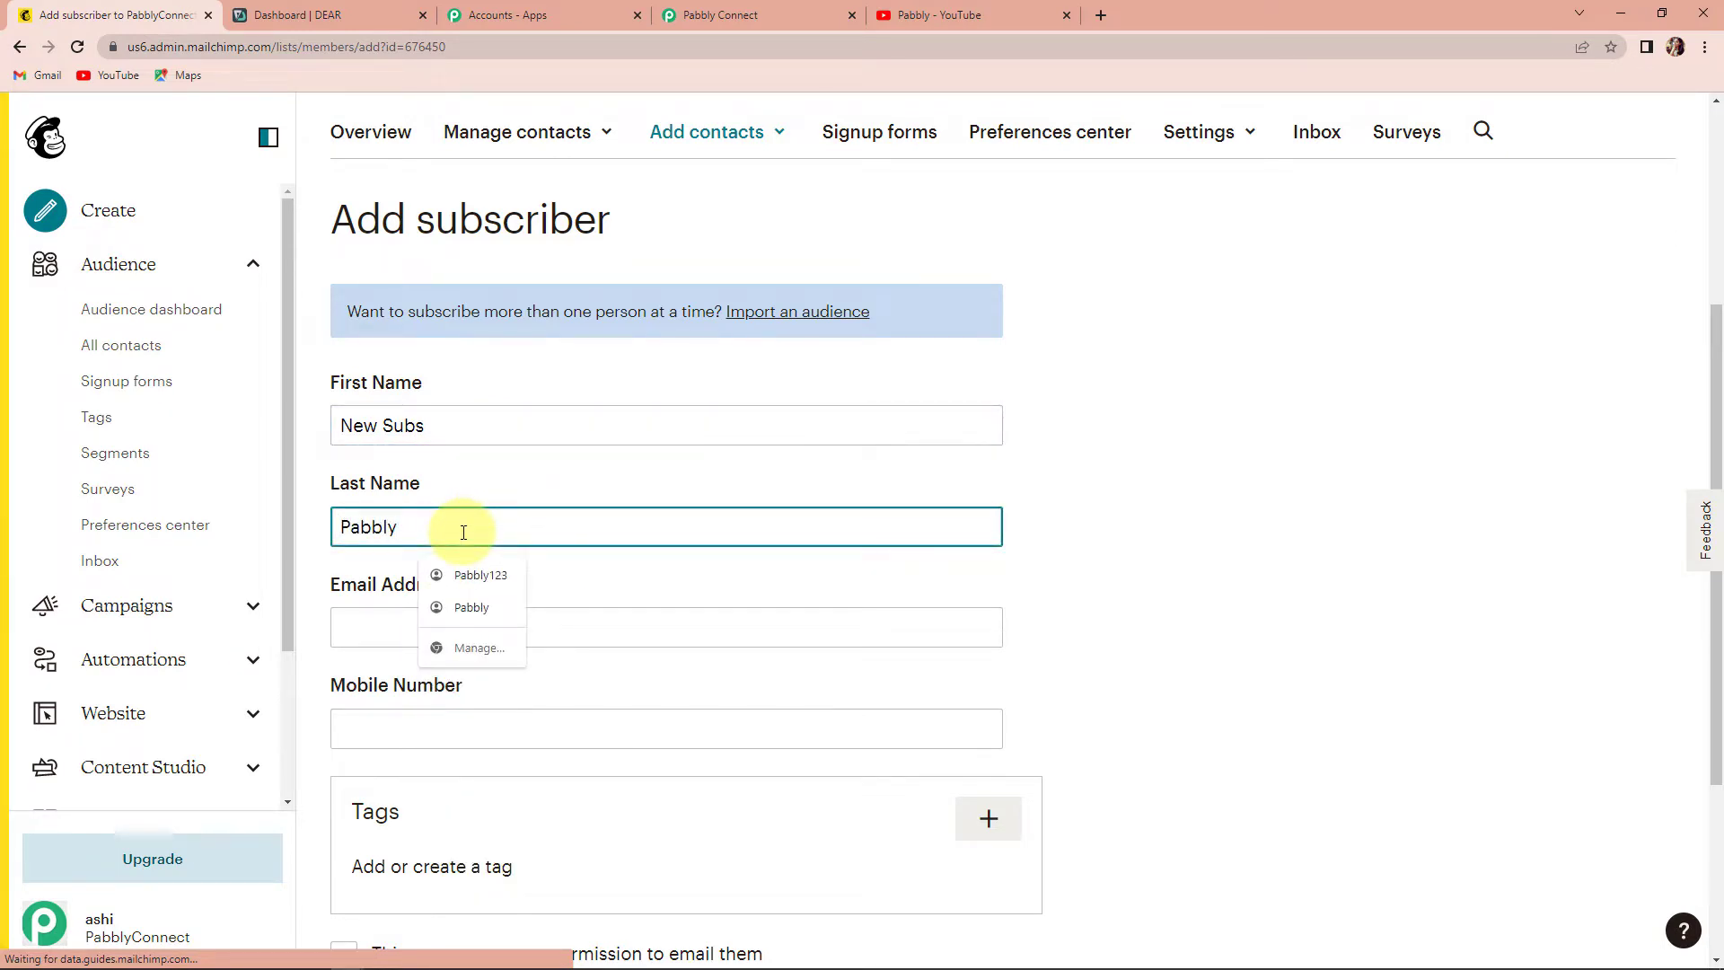
click(387, 623)
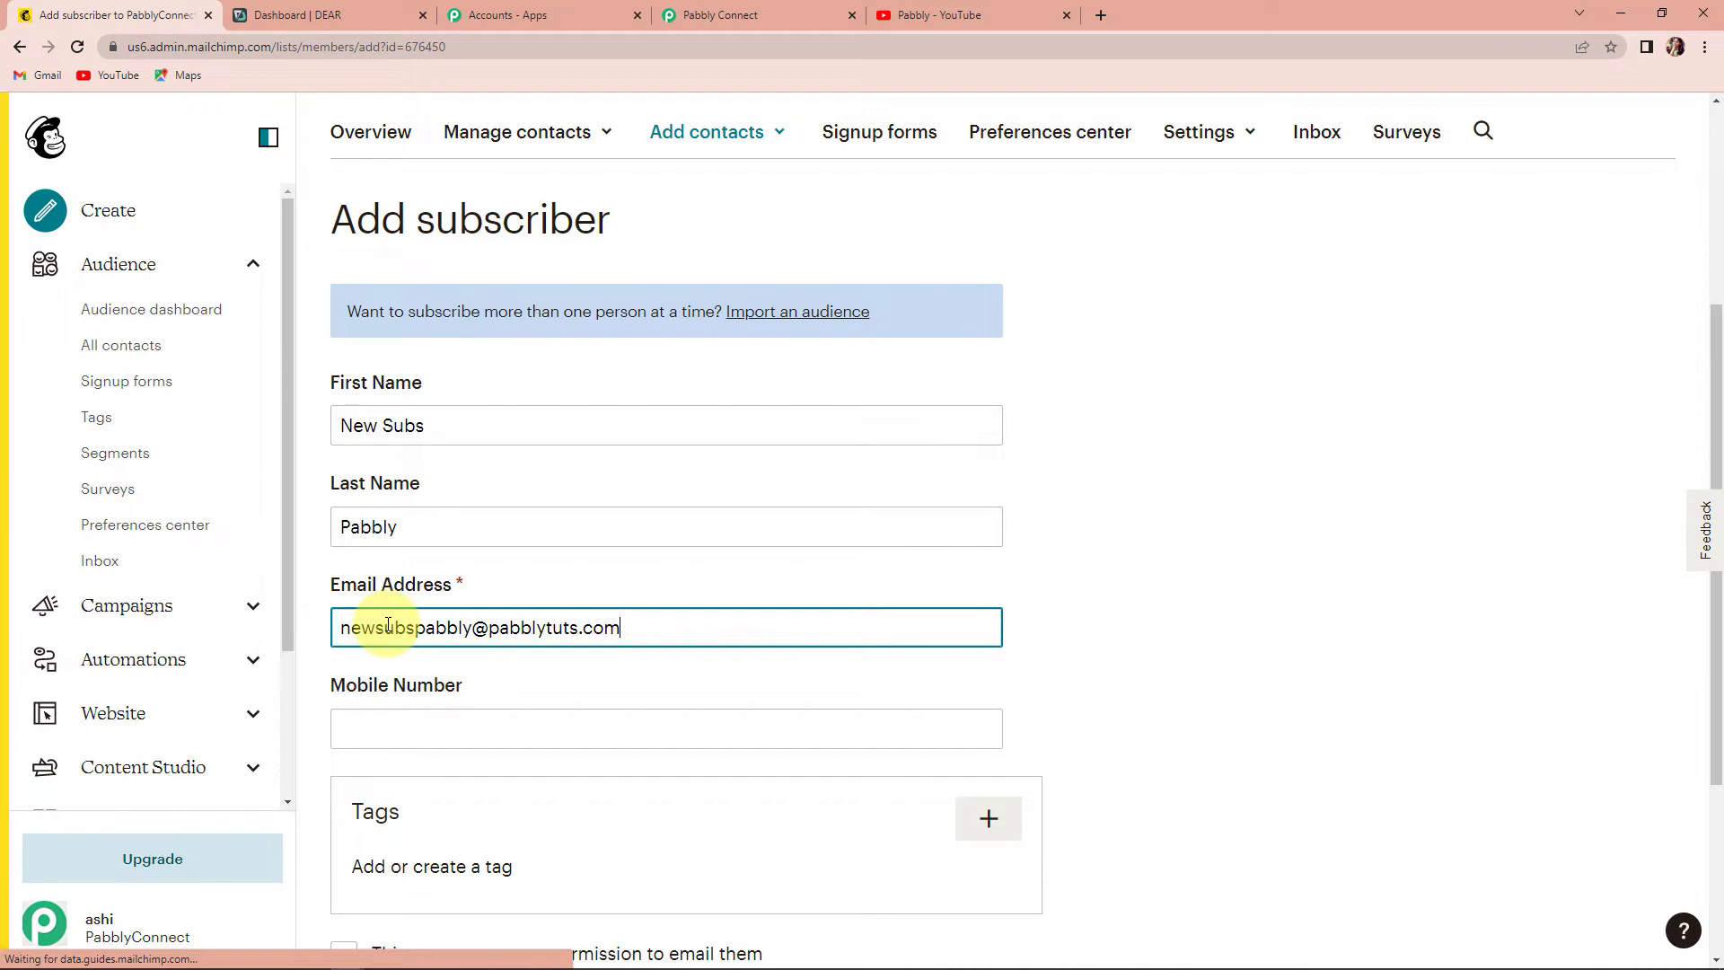
scroll(484, 665, down, 2)
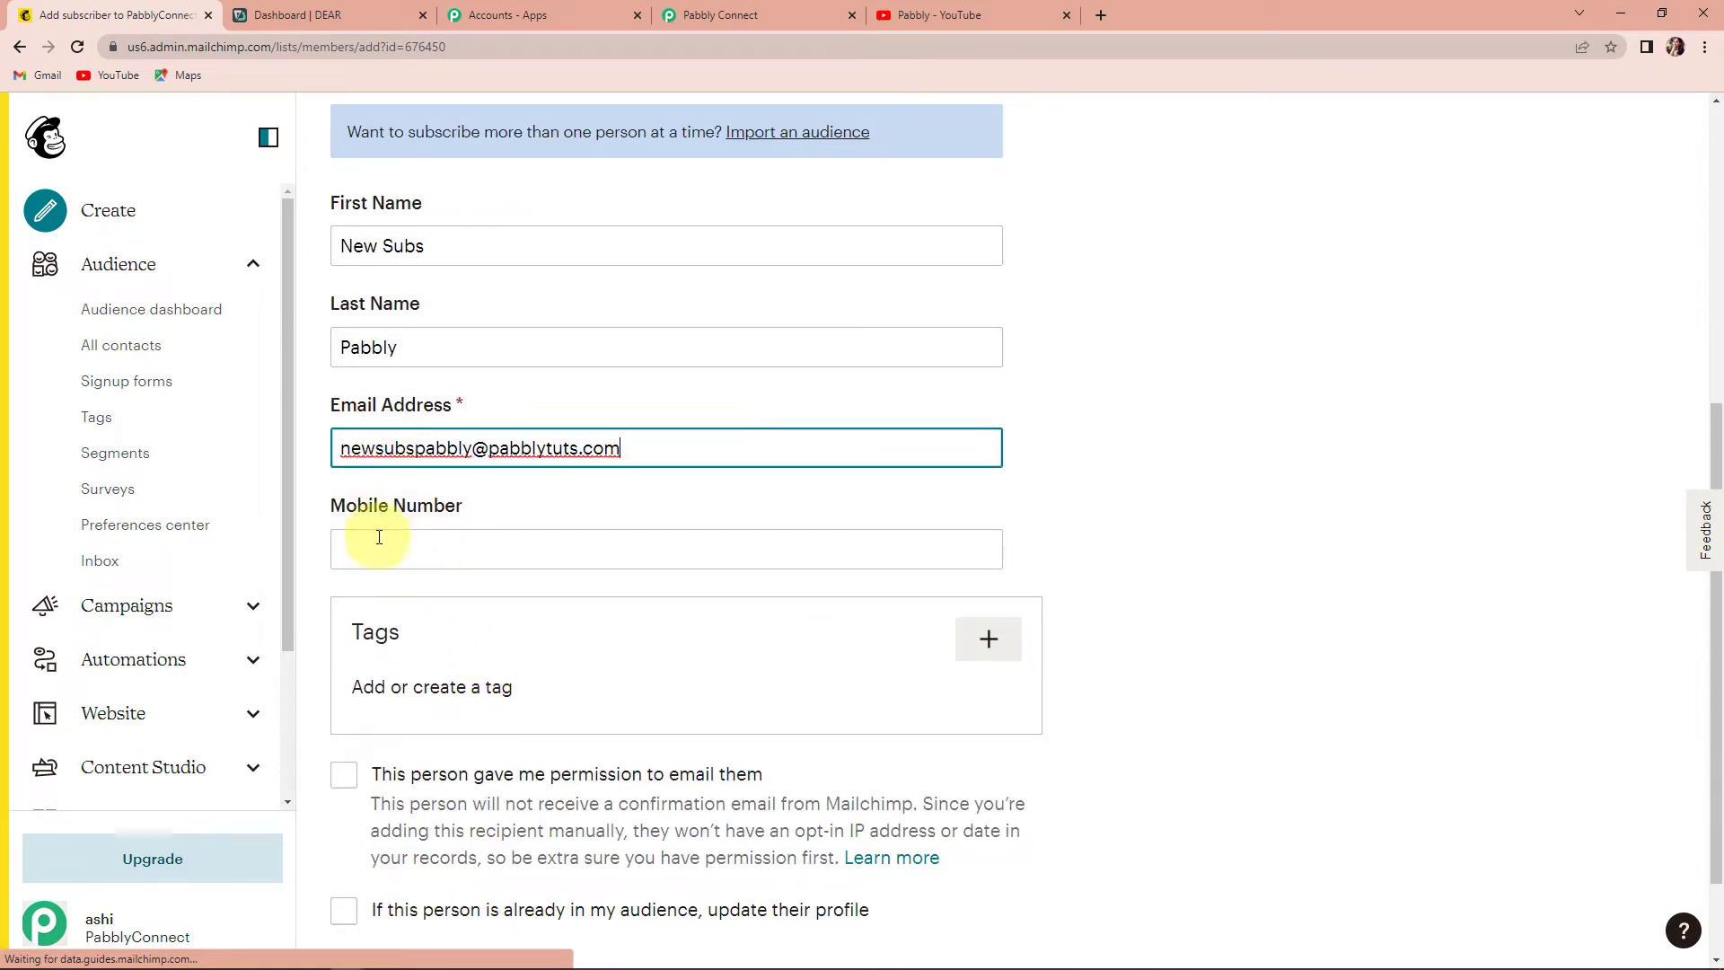
click(379, 536)
click(456, 596)
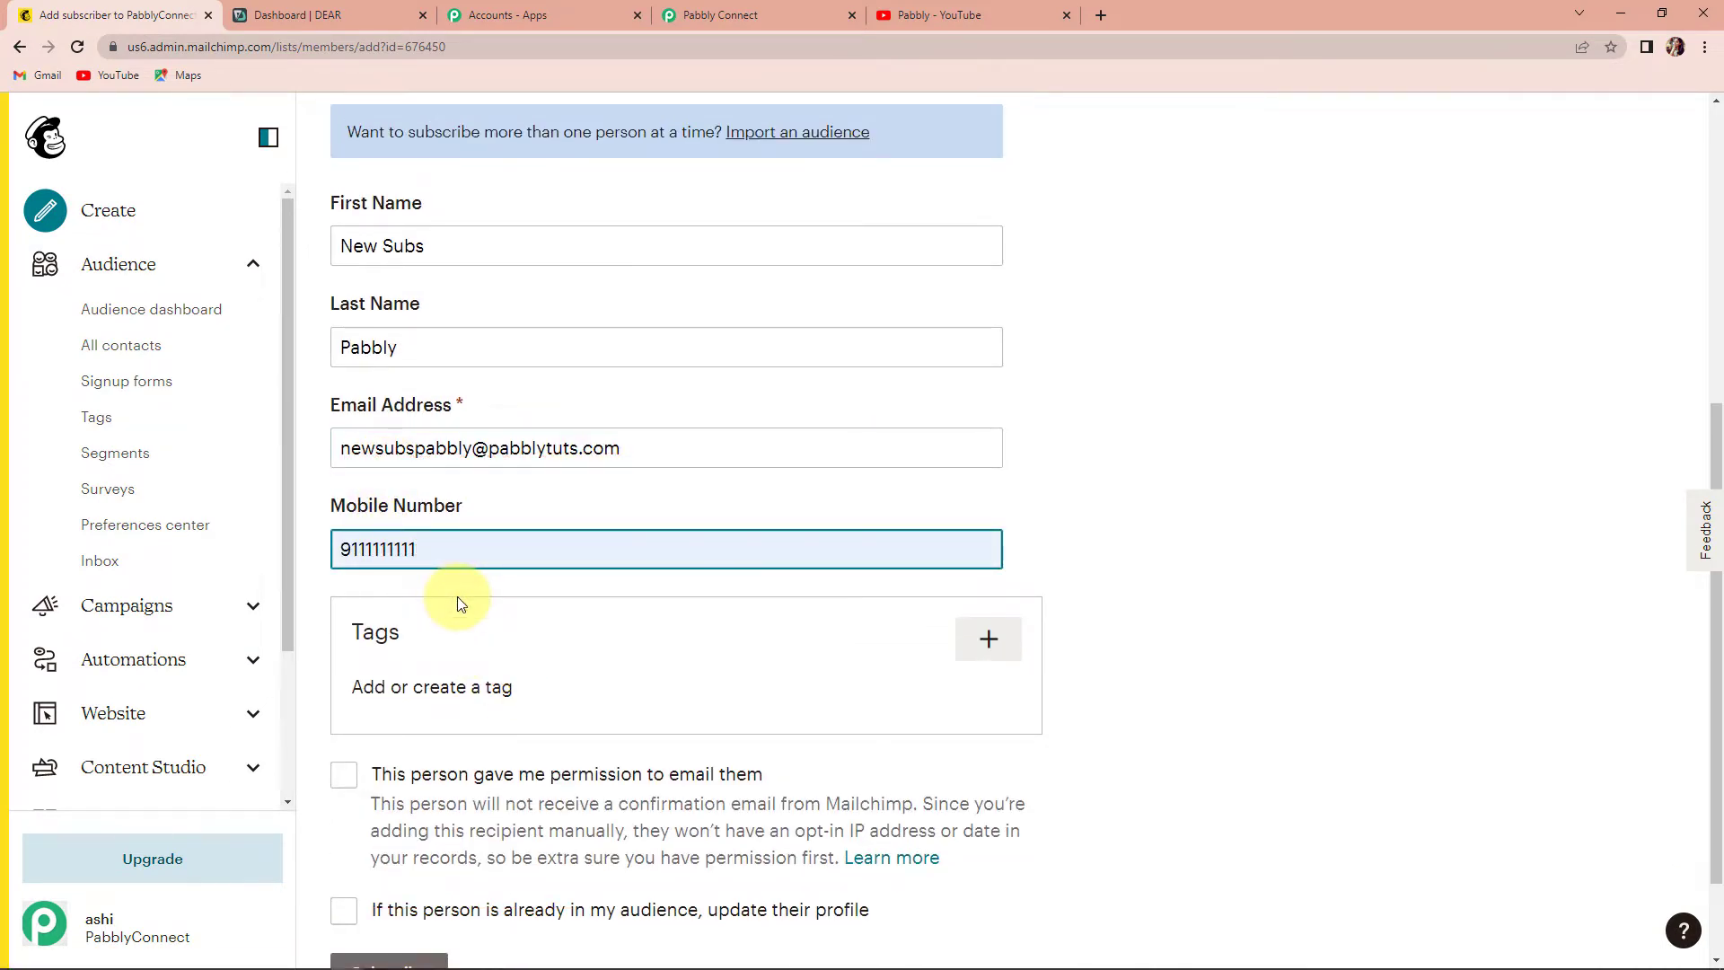
scroll(1166, 580, down, 2)
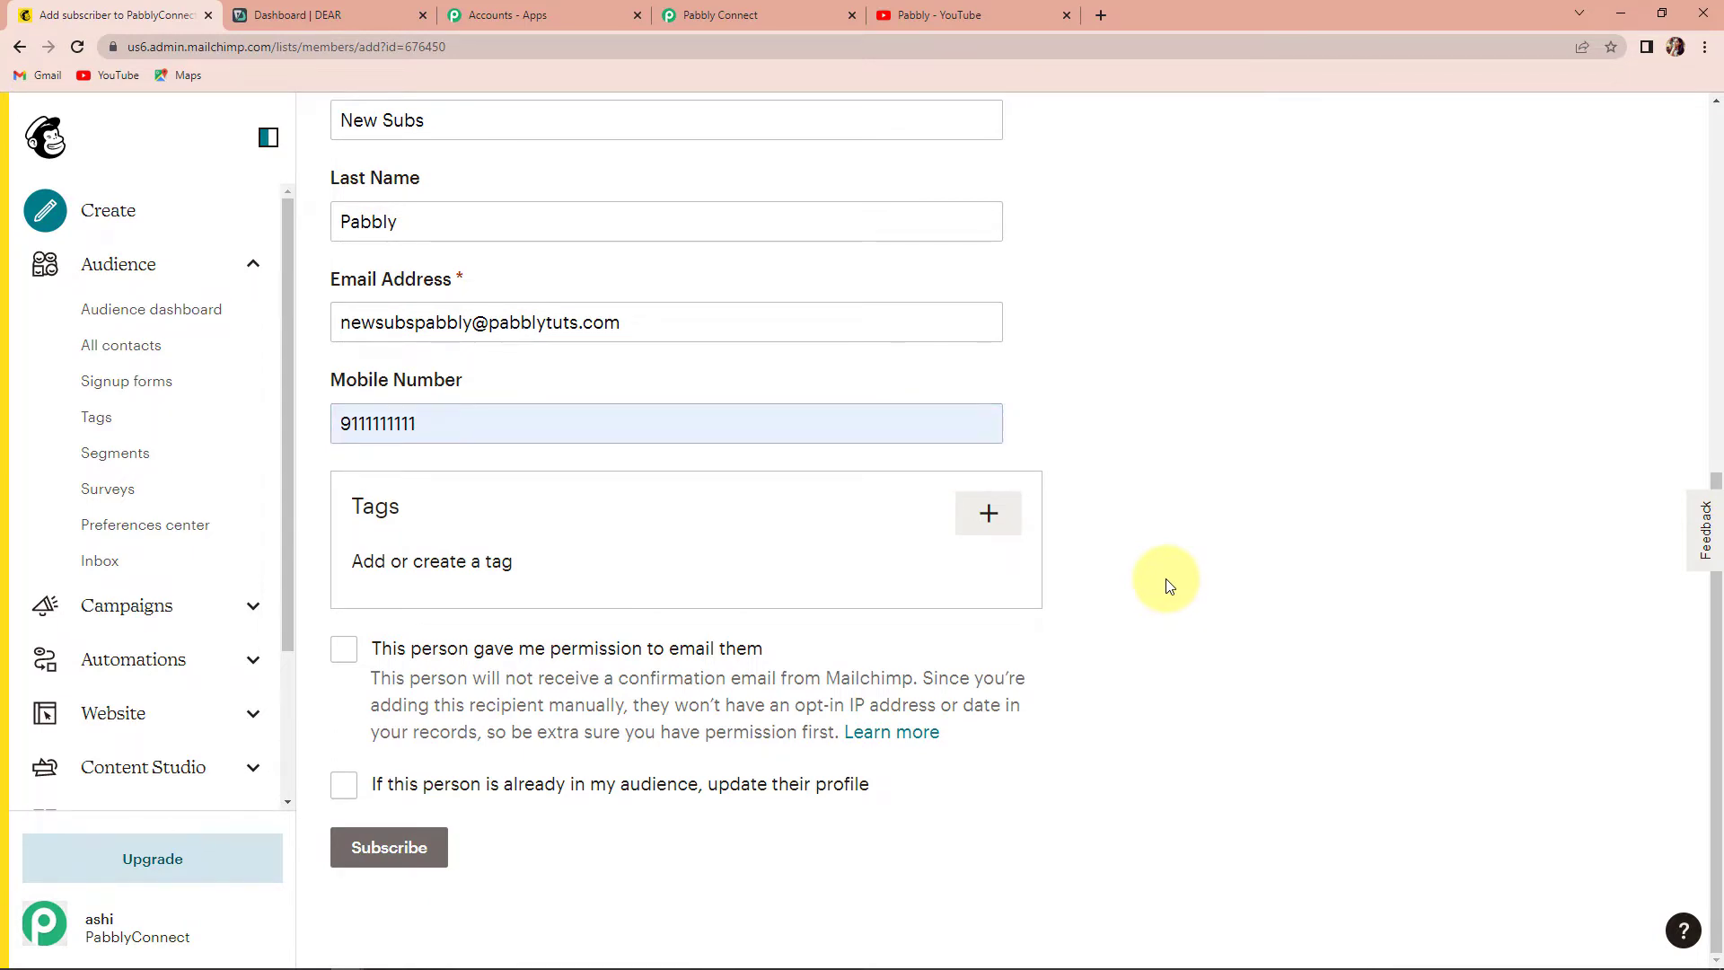
- Tag the contact Active, tick both permission checkboxes, subscribe it, and view its profile
click(988, 514)
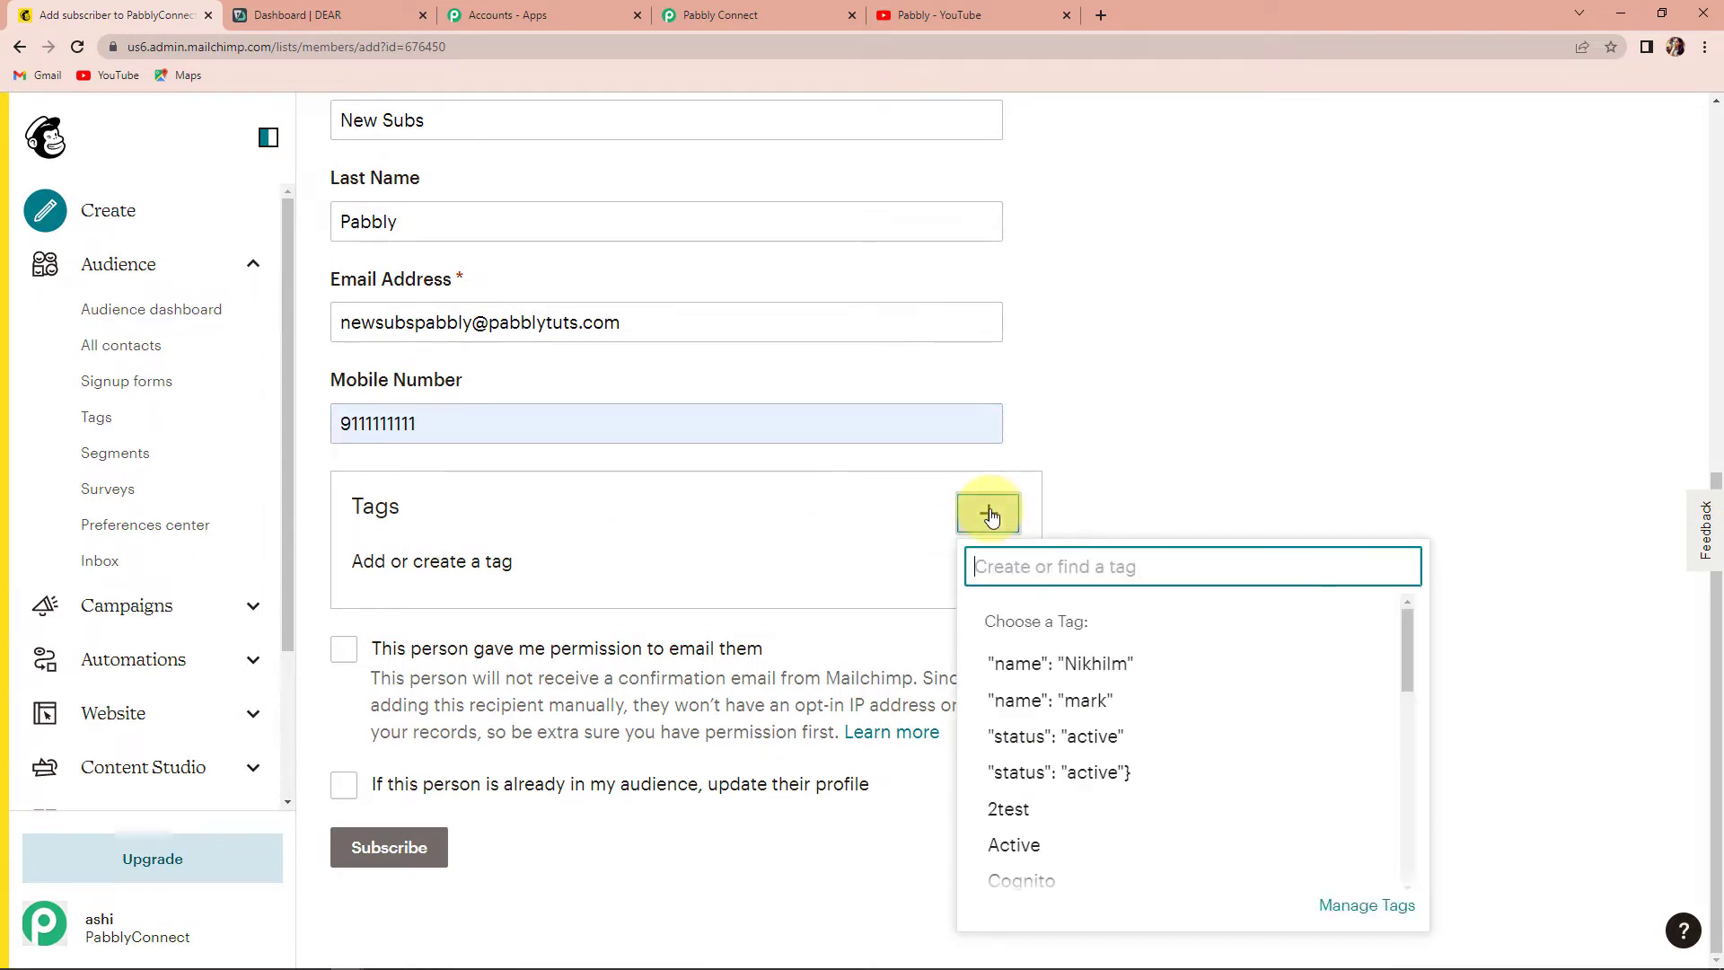
scroll(1077, 727, down, 1)
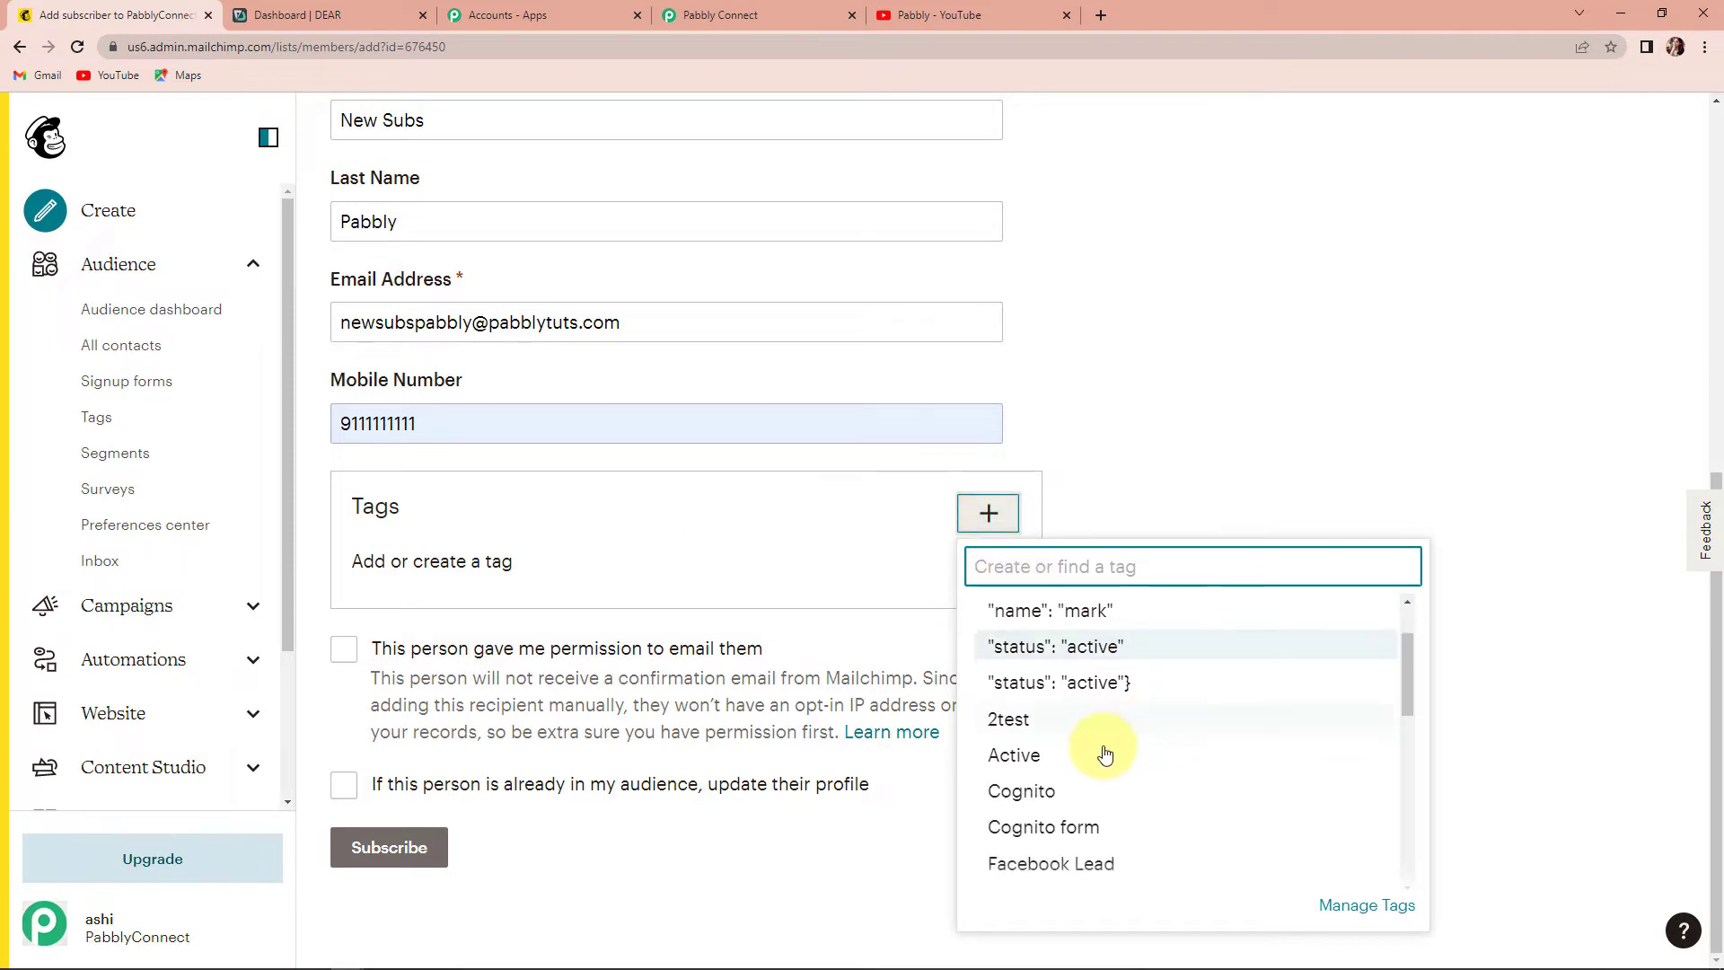
click(1042, 765)
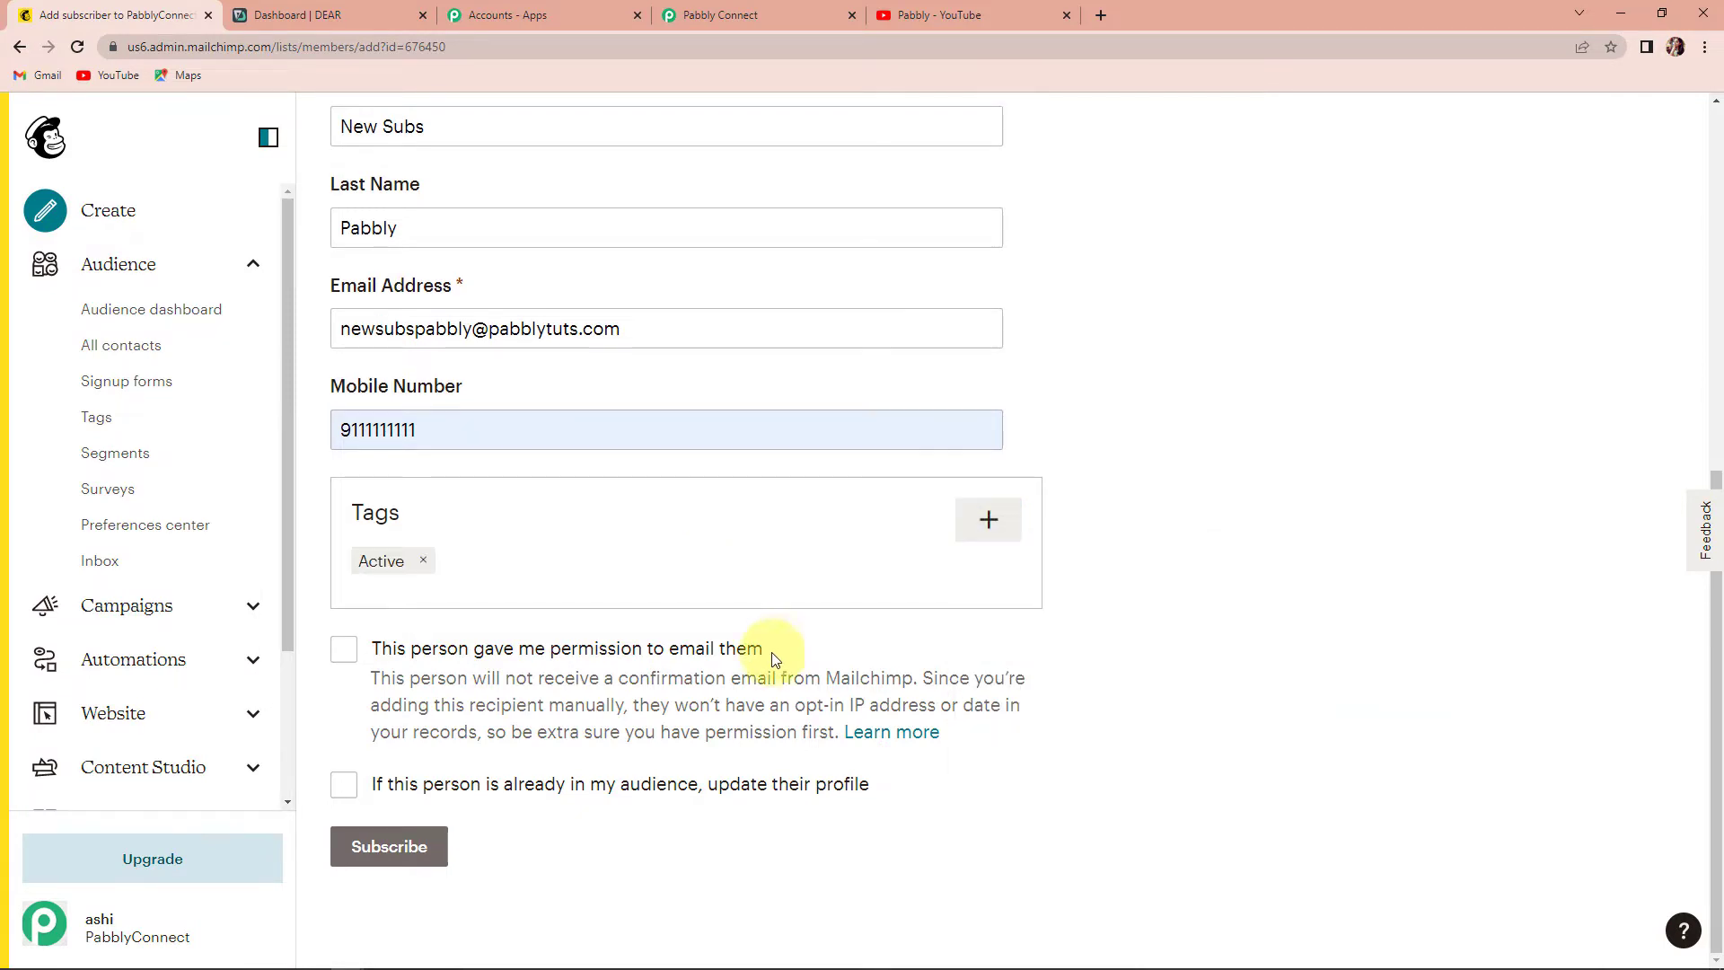
click(350, 649)
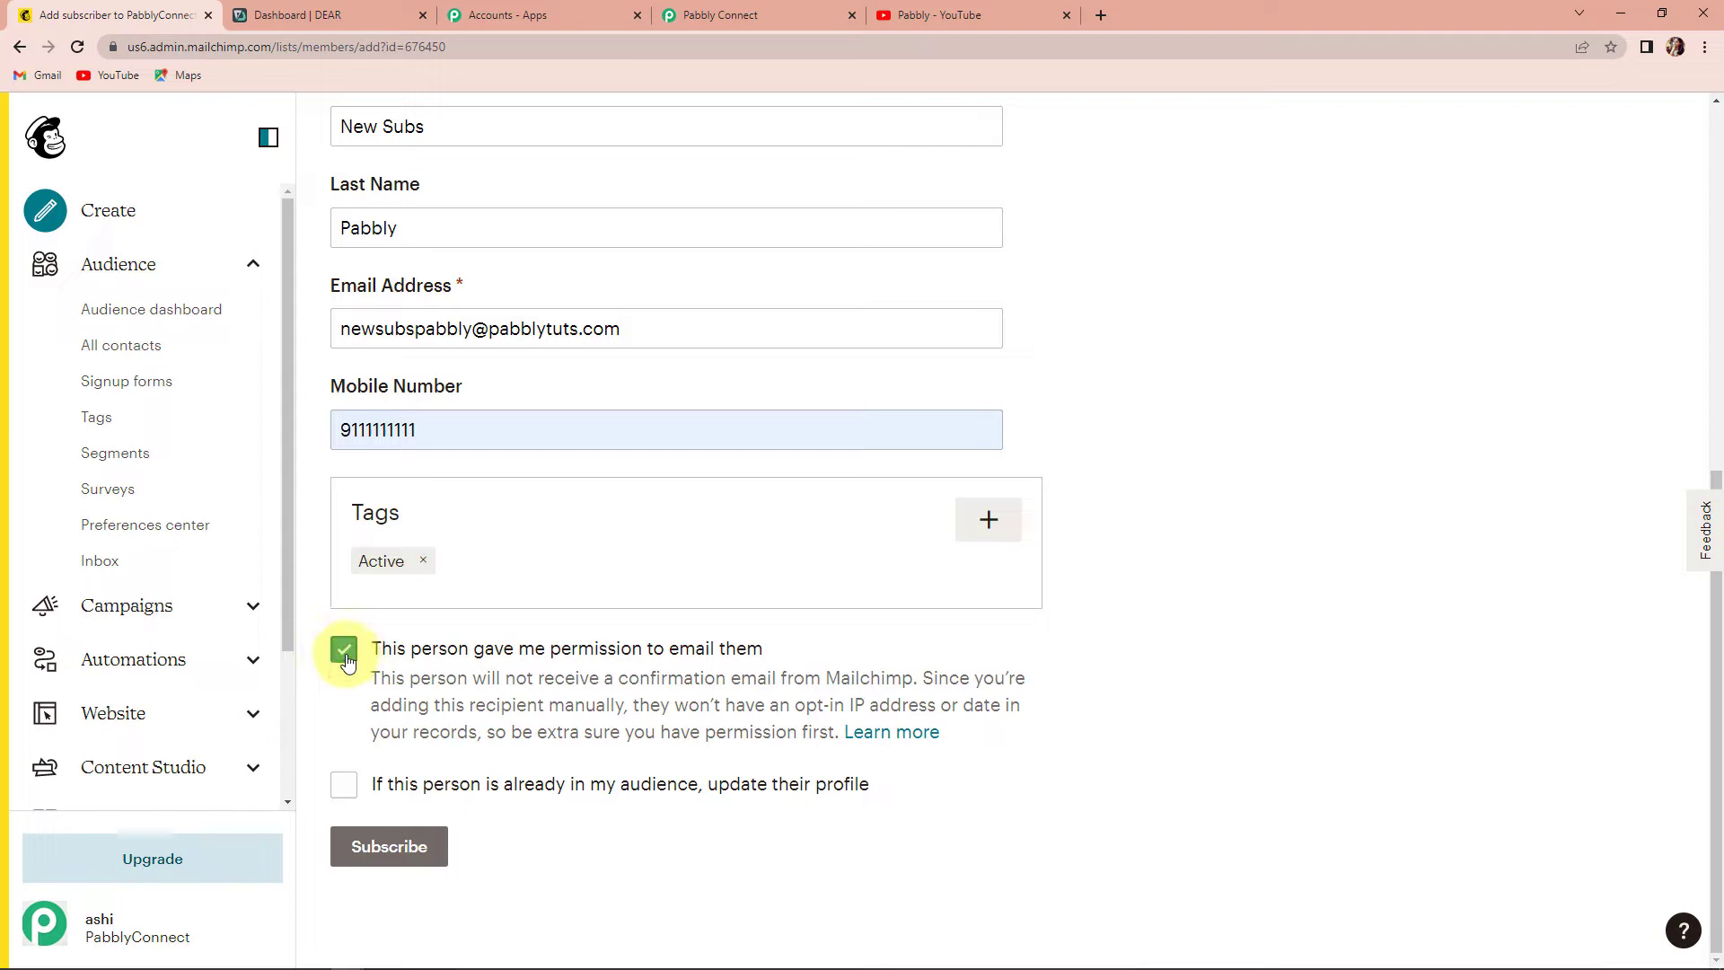
click(347, 785)
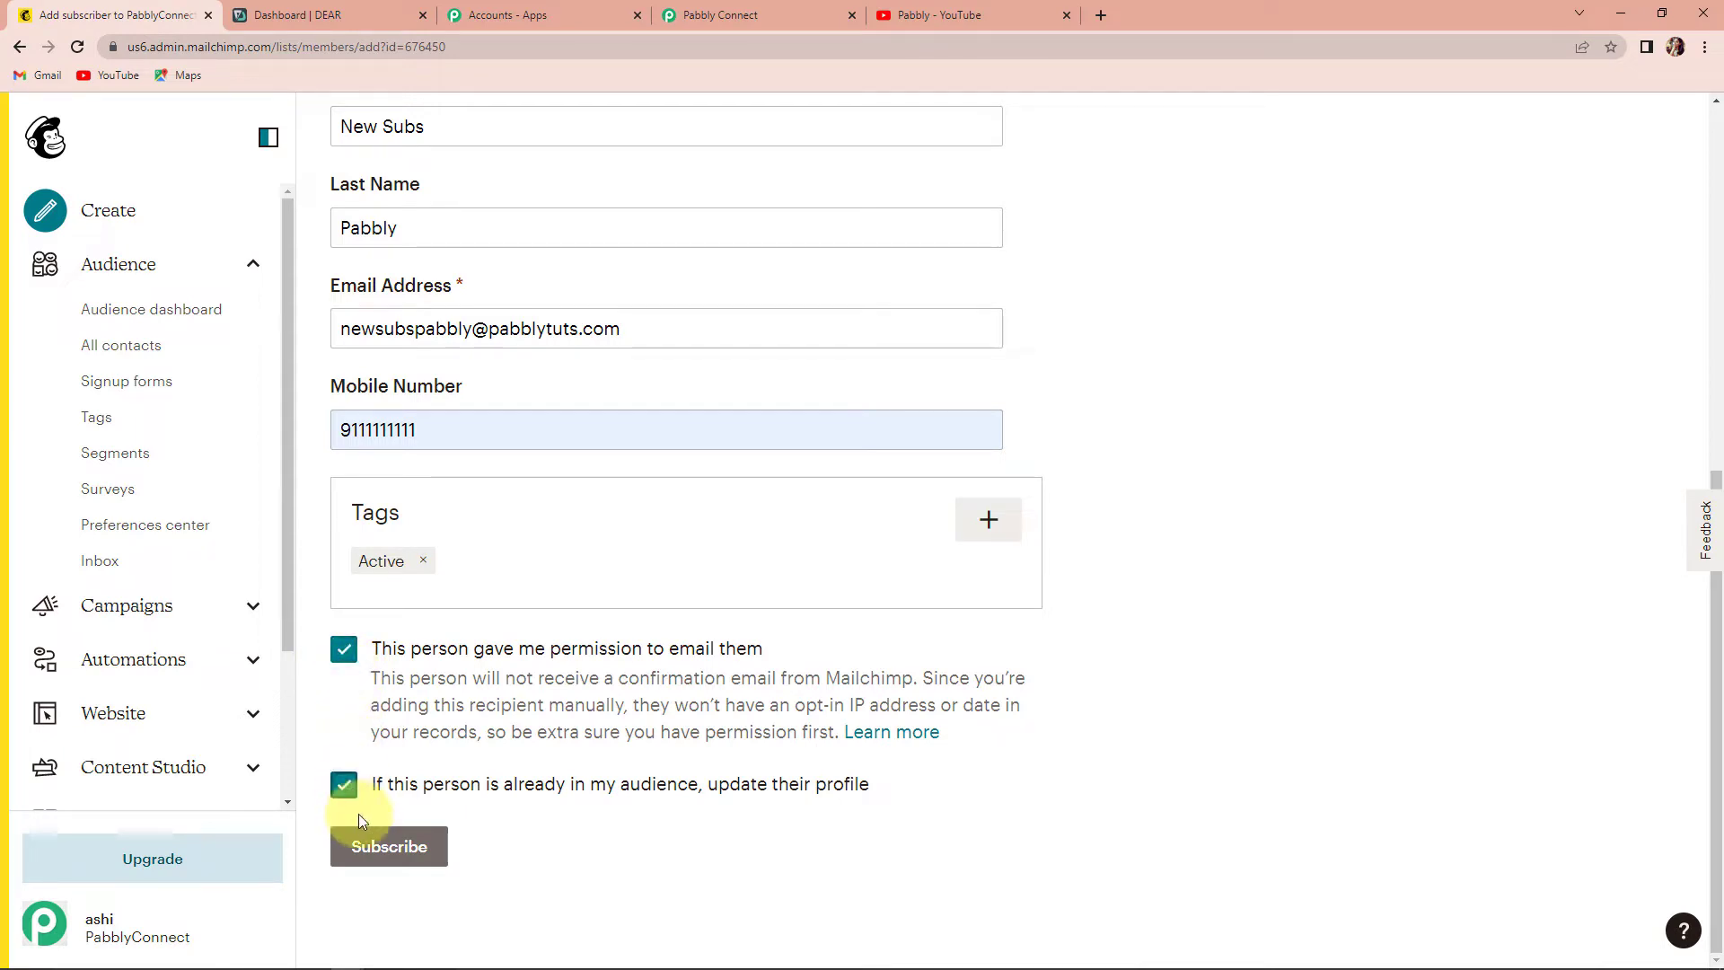
click(395, 848)
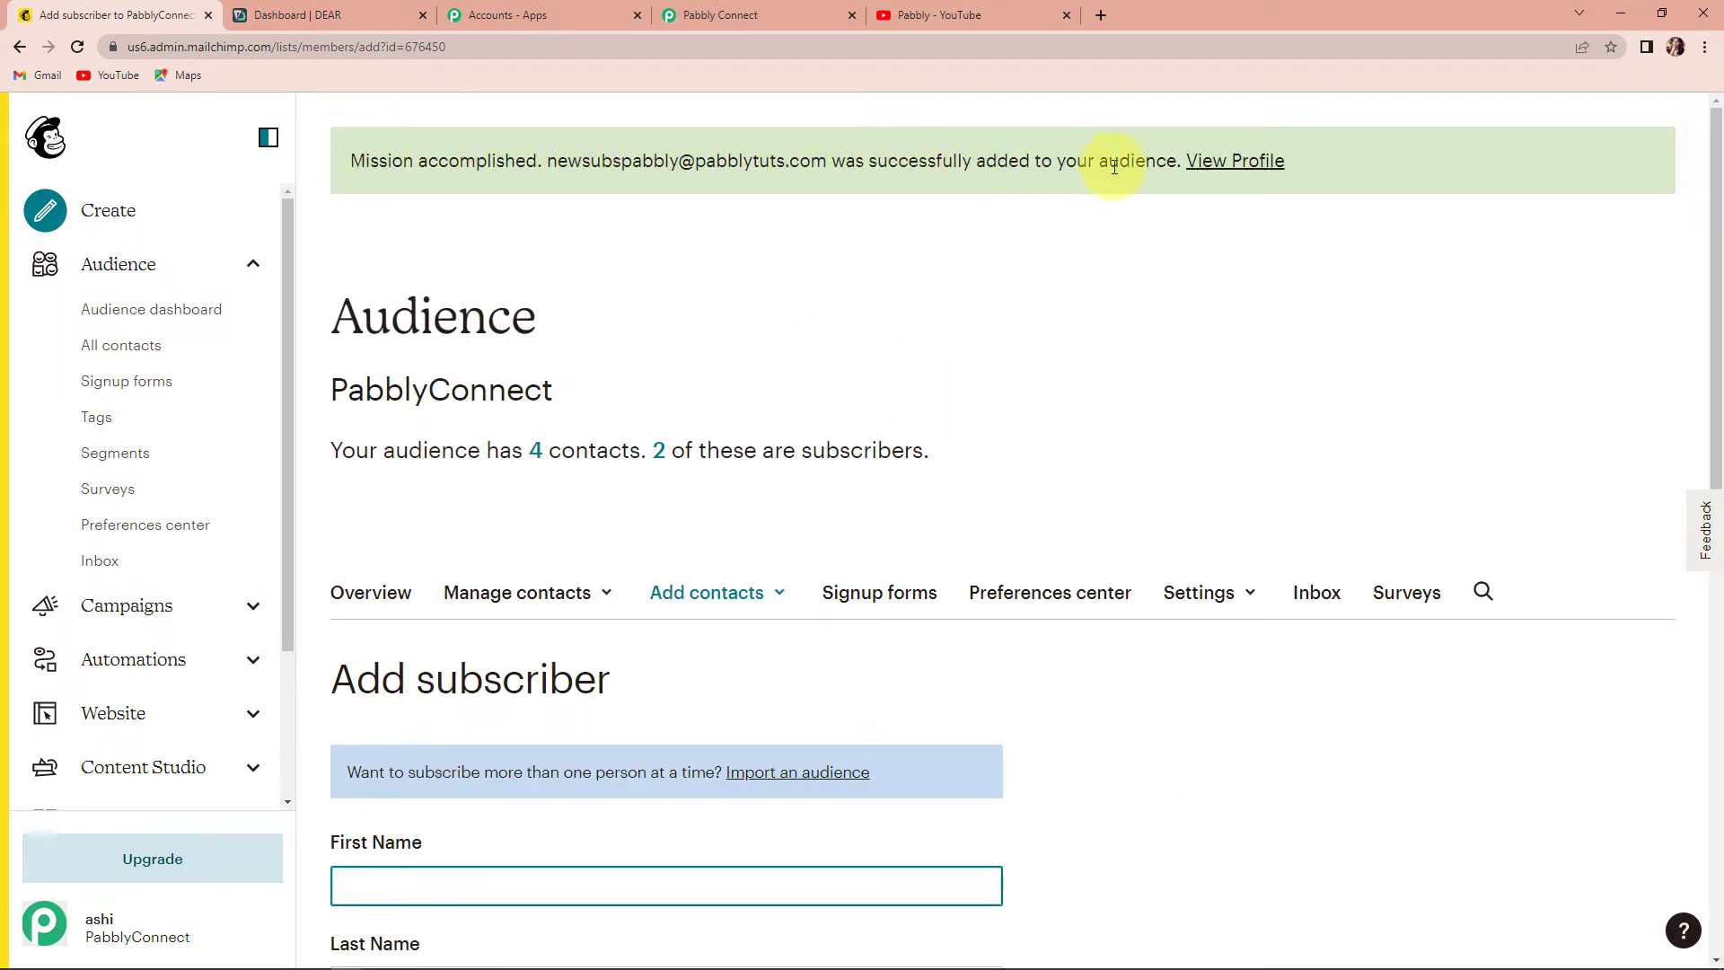
click(1204, 166)
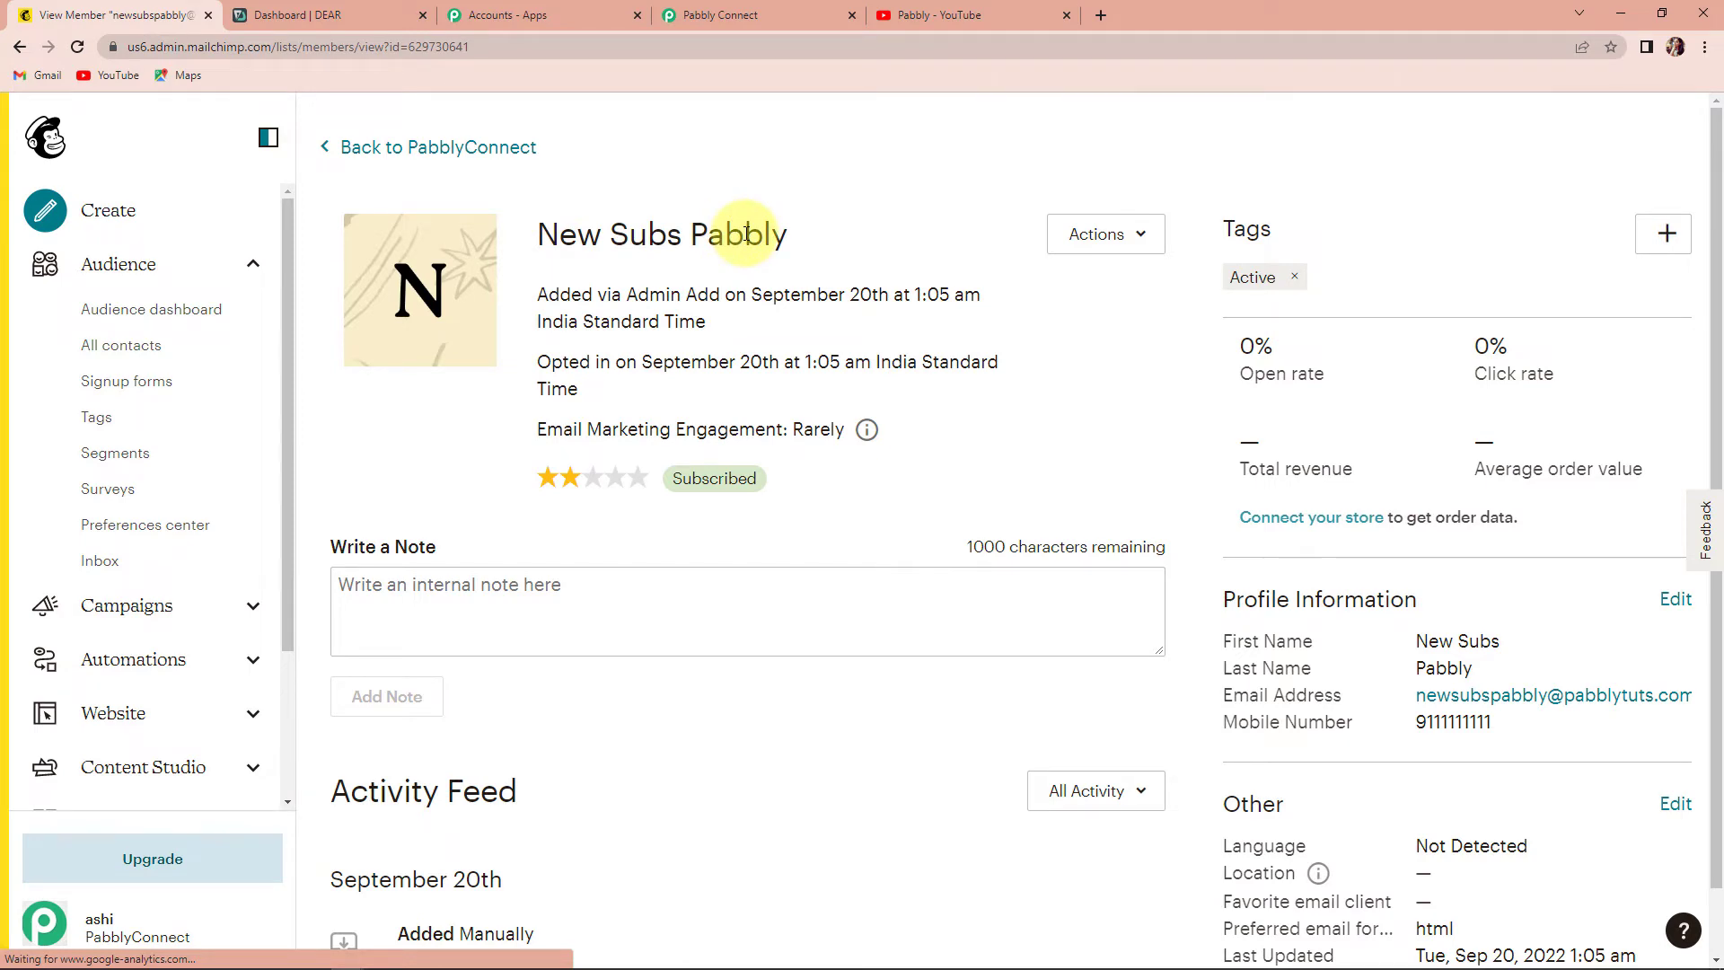
- Review the received webhook fields in Pabbly: type subscribe, name, e-mail, mobile and list ID
click(731, 12)
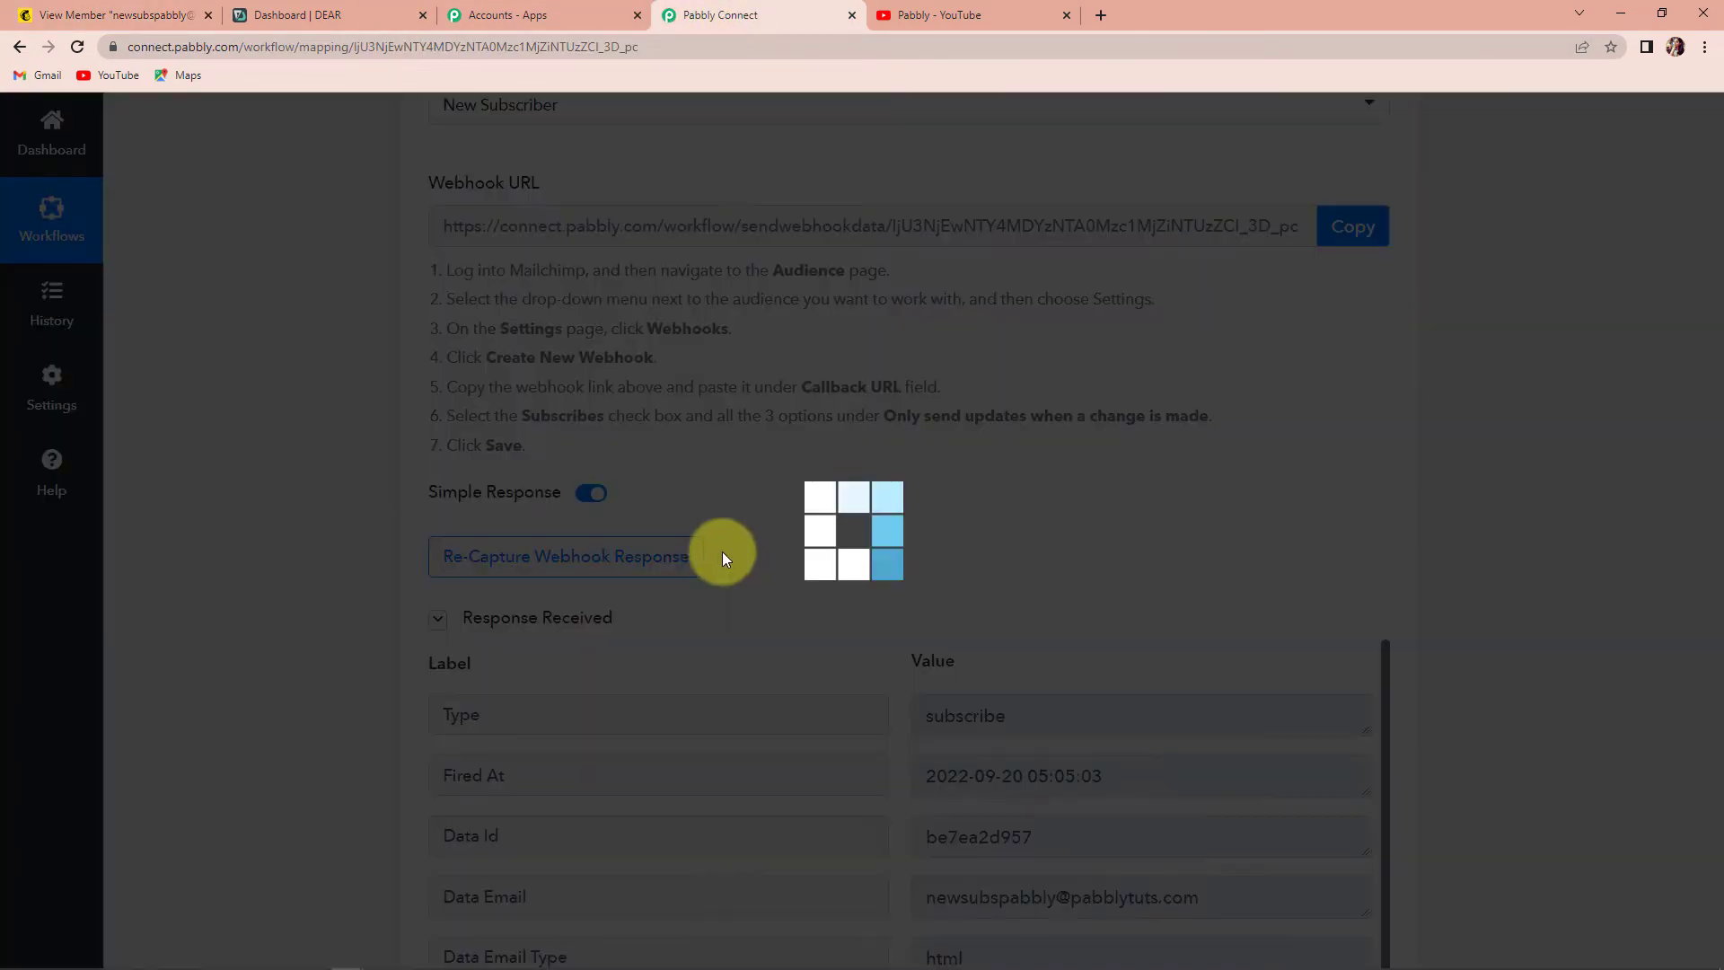
scroll(1412, 554, down, 2)
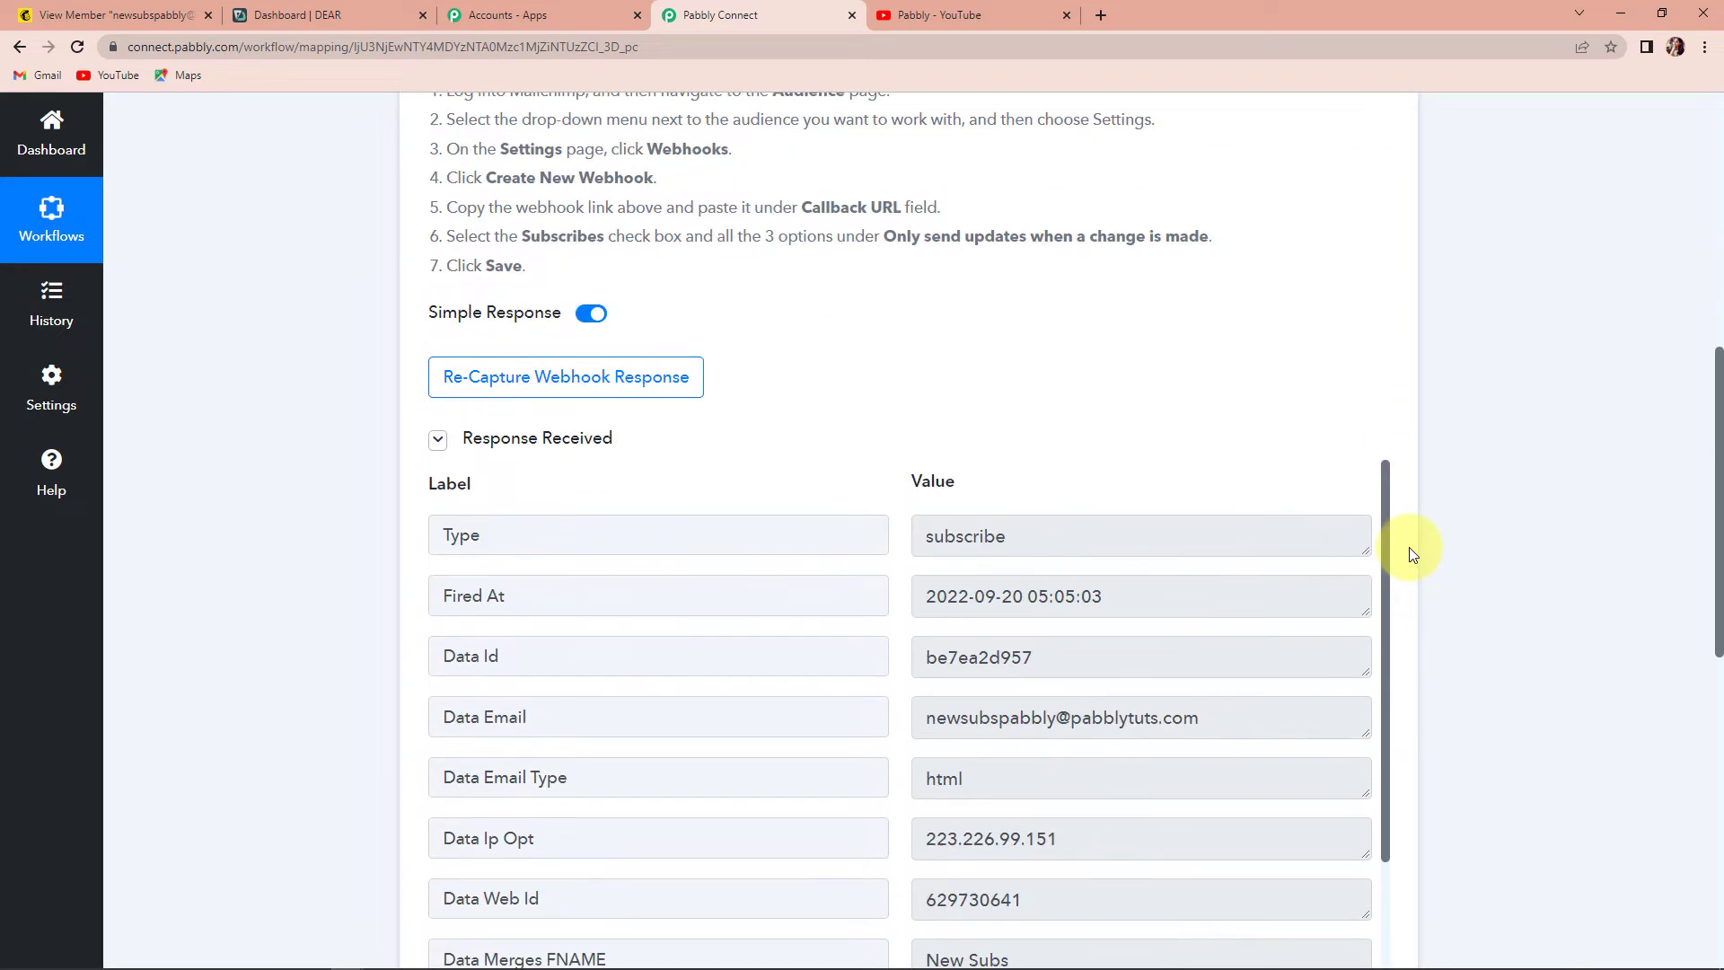
scroll(1412, 554, down, 1)
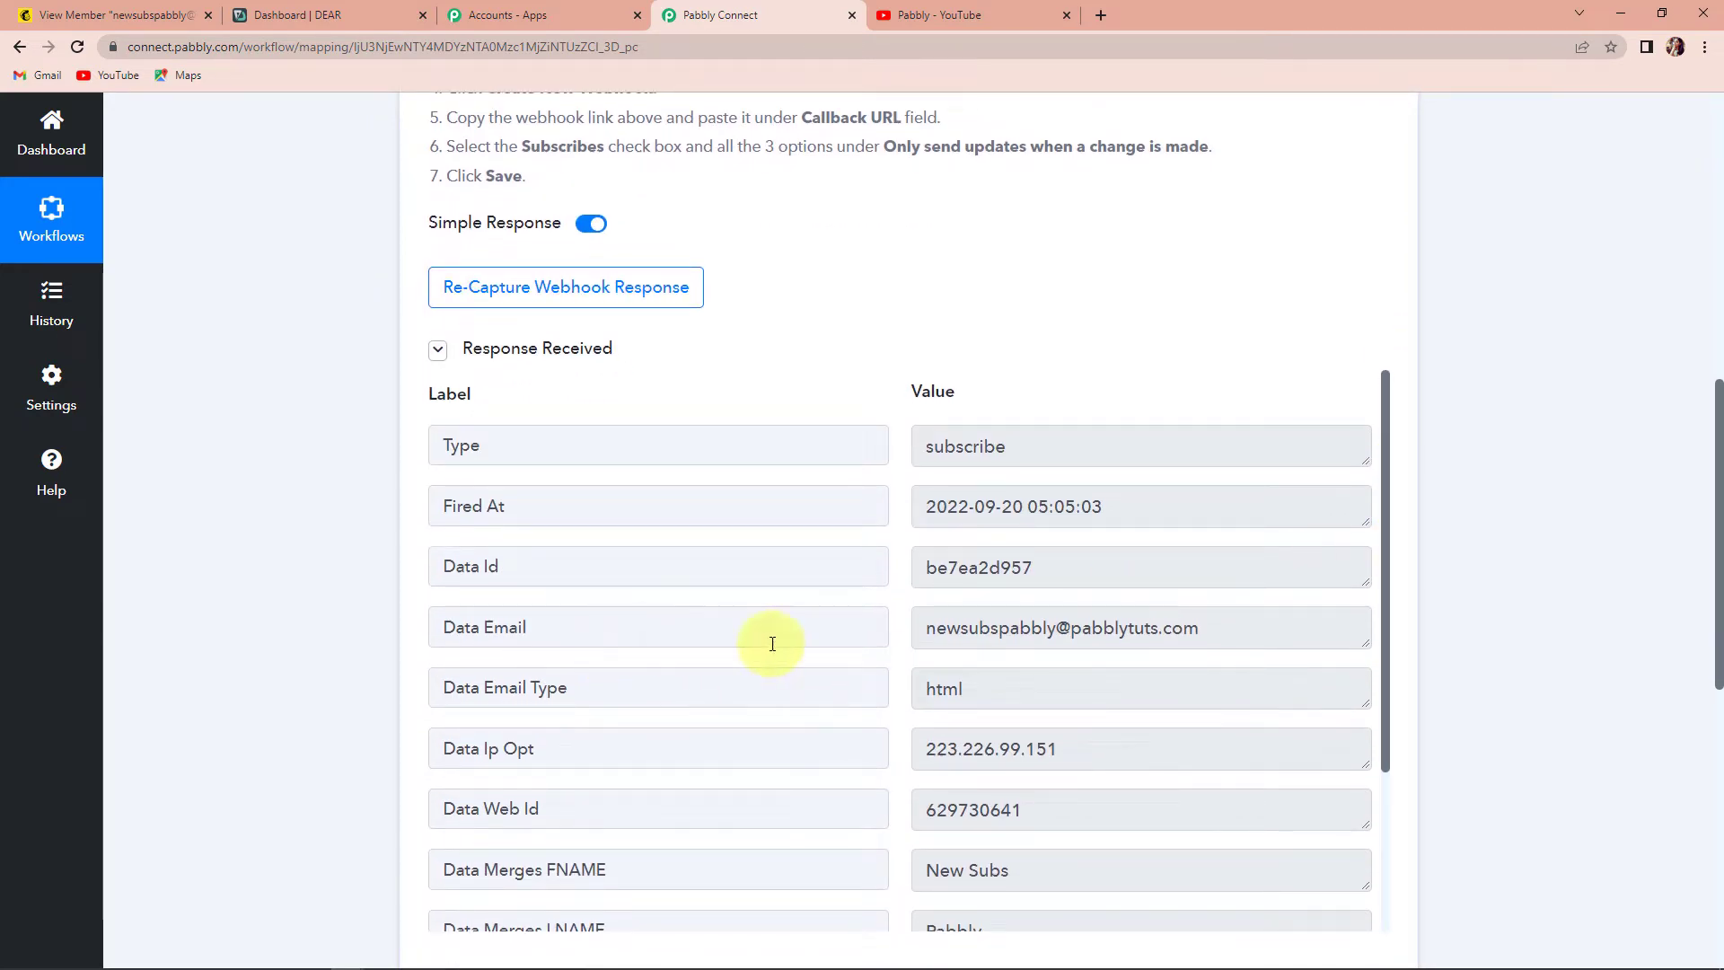
scroll(1085, 634, down, 3)
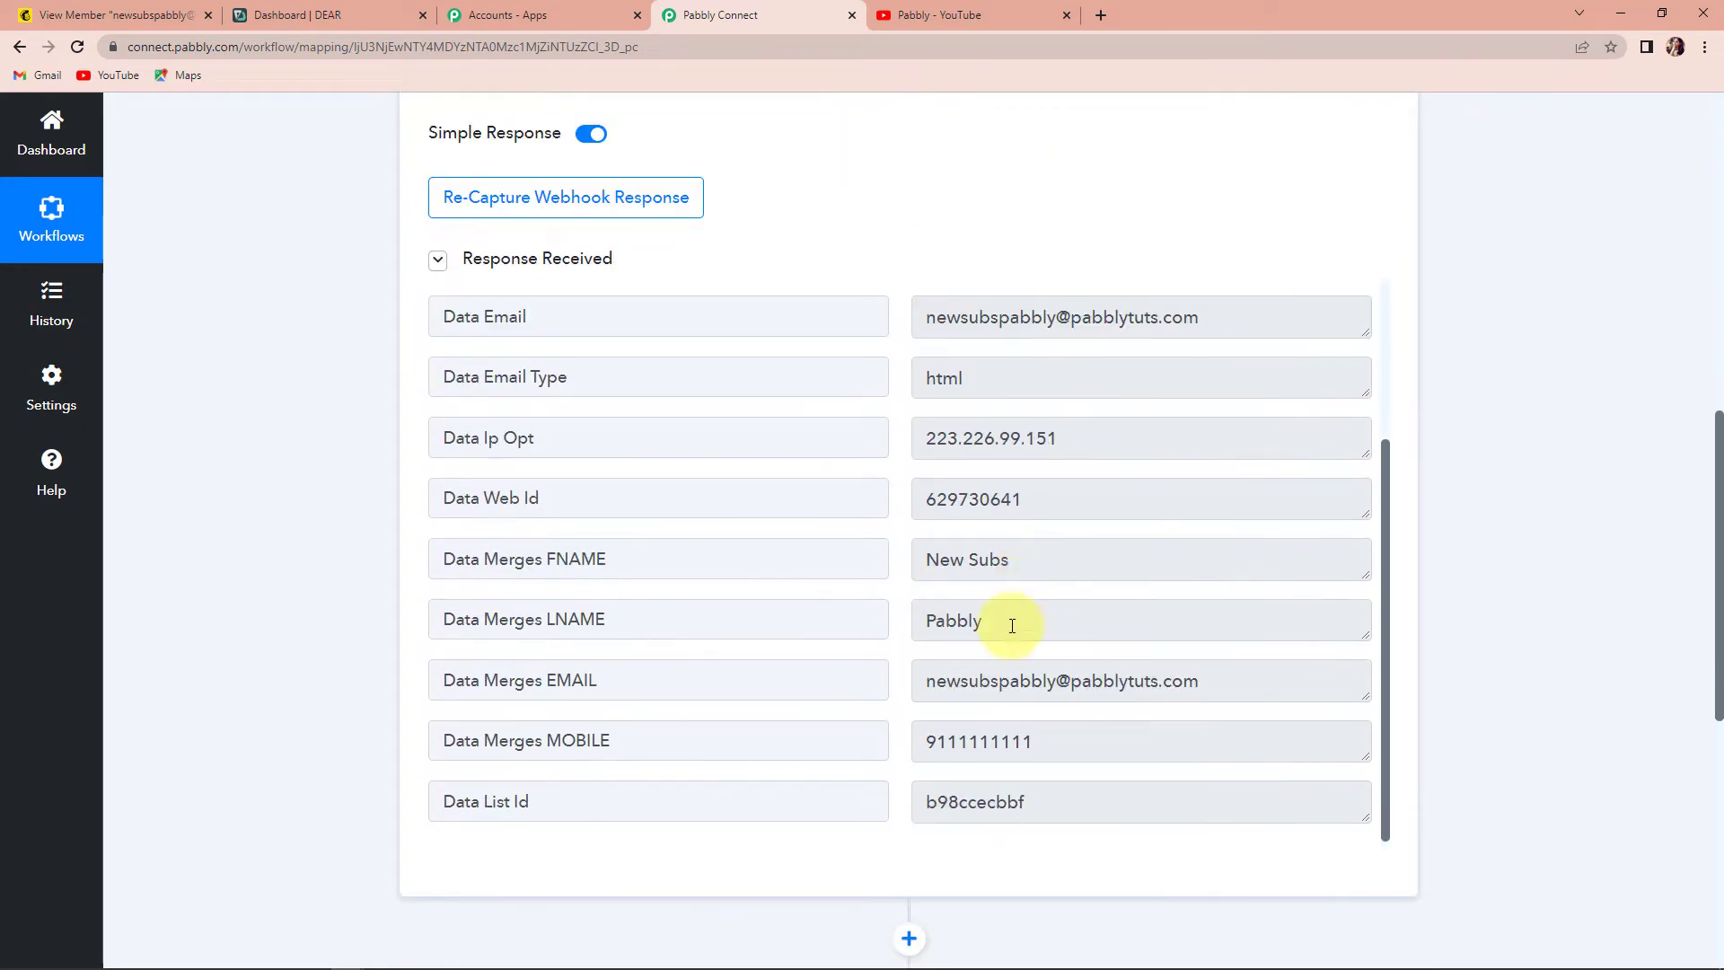
scroll(1008, 623, down, 3)
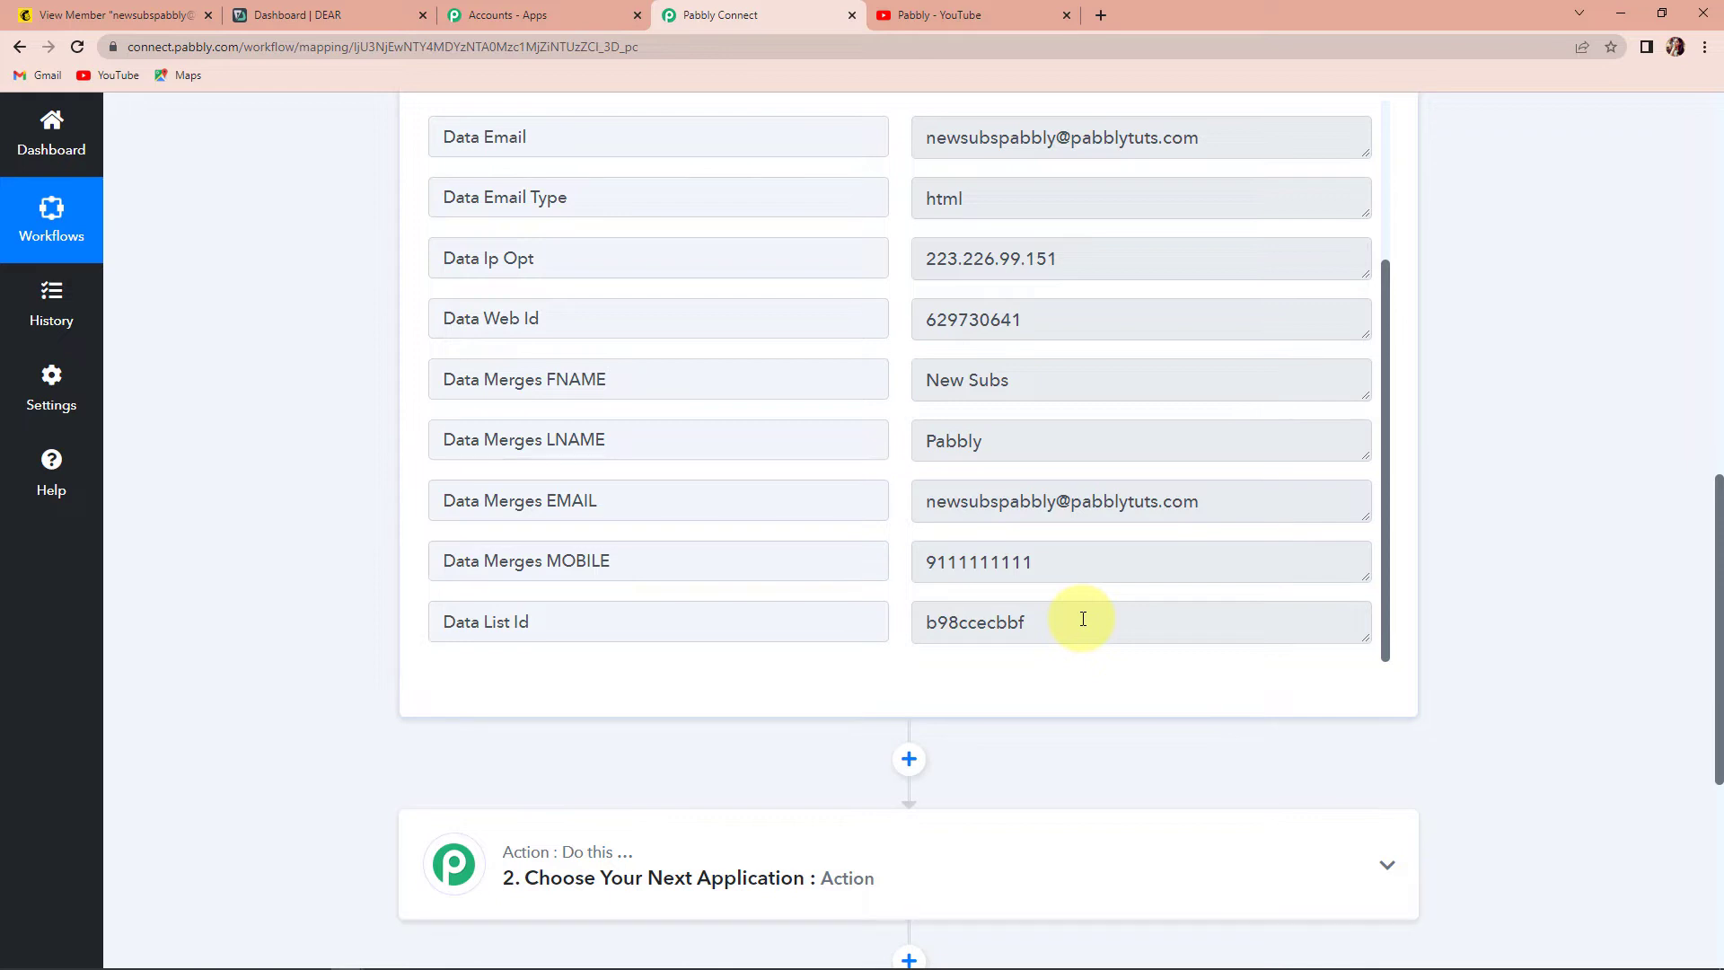
scroll(1083, 619, up, 3)
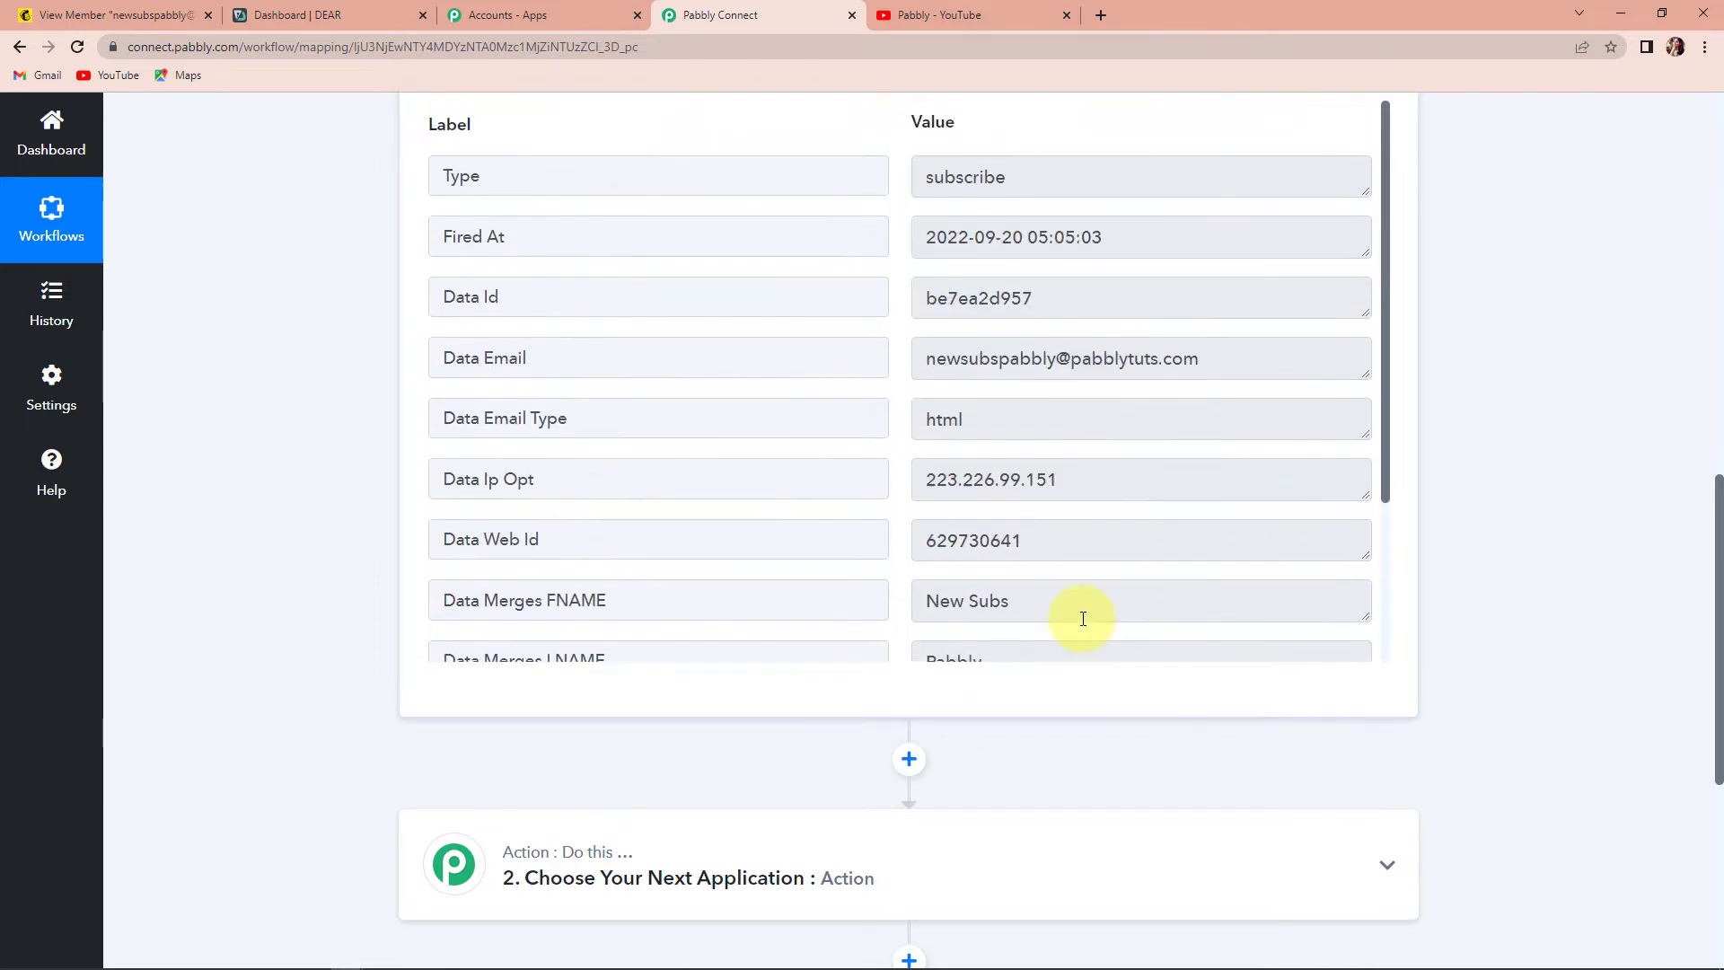
scroll(1571, 593, up, 15)
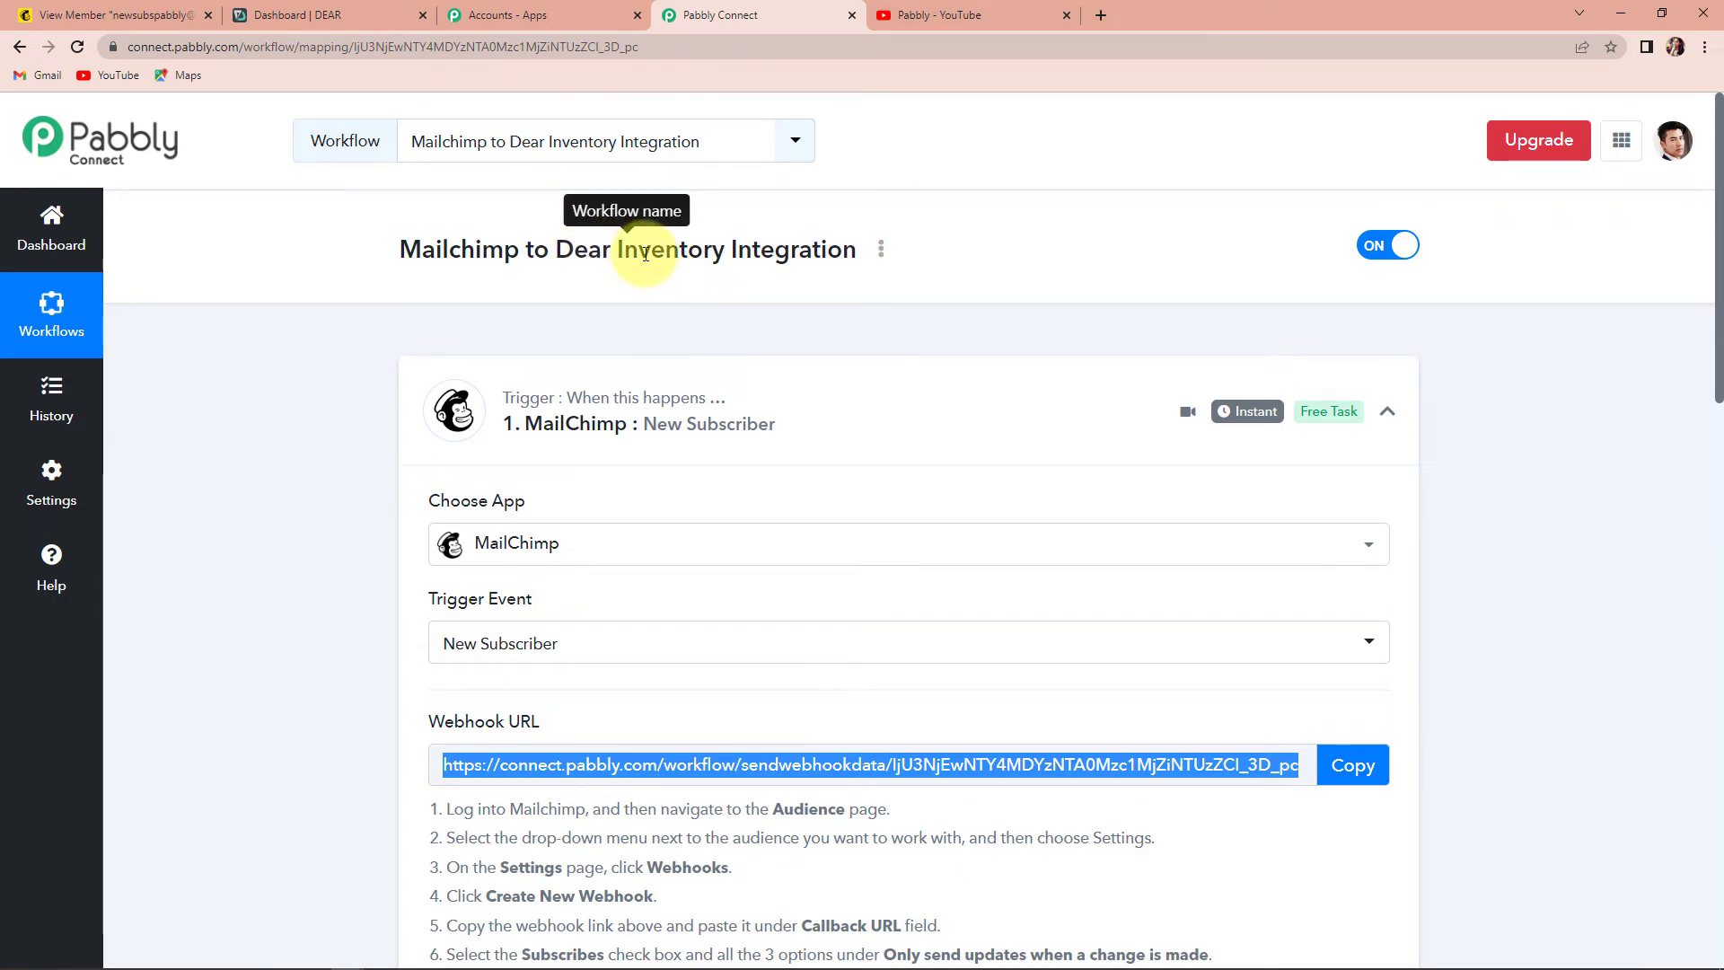
scroll(701, 254, down, 15)
scroll(730, 273, down, 6)
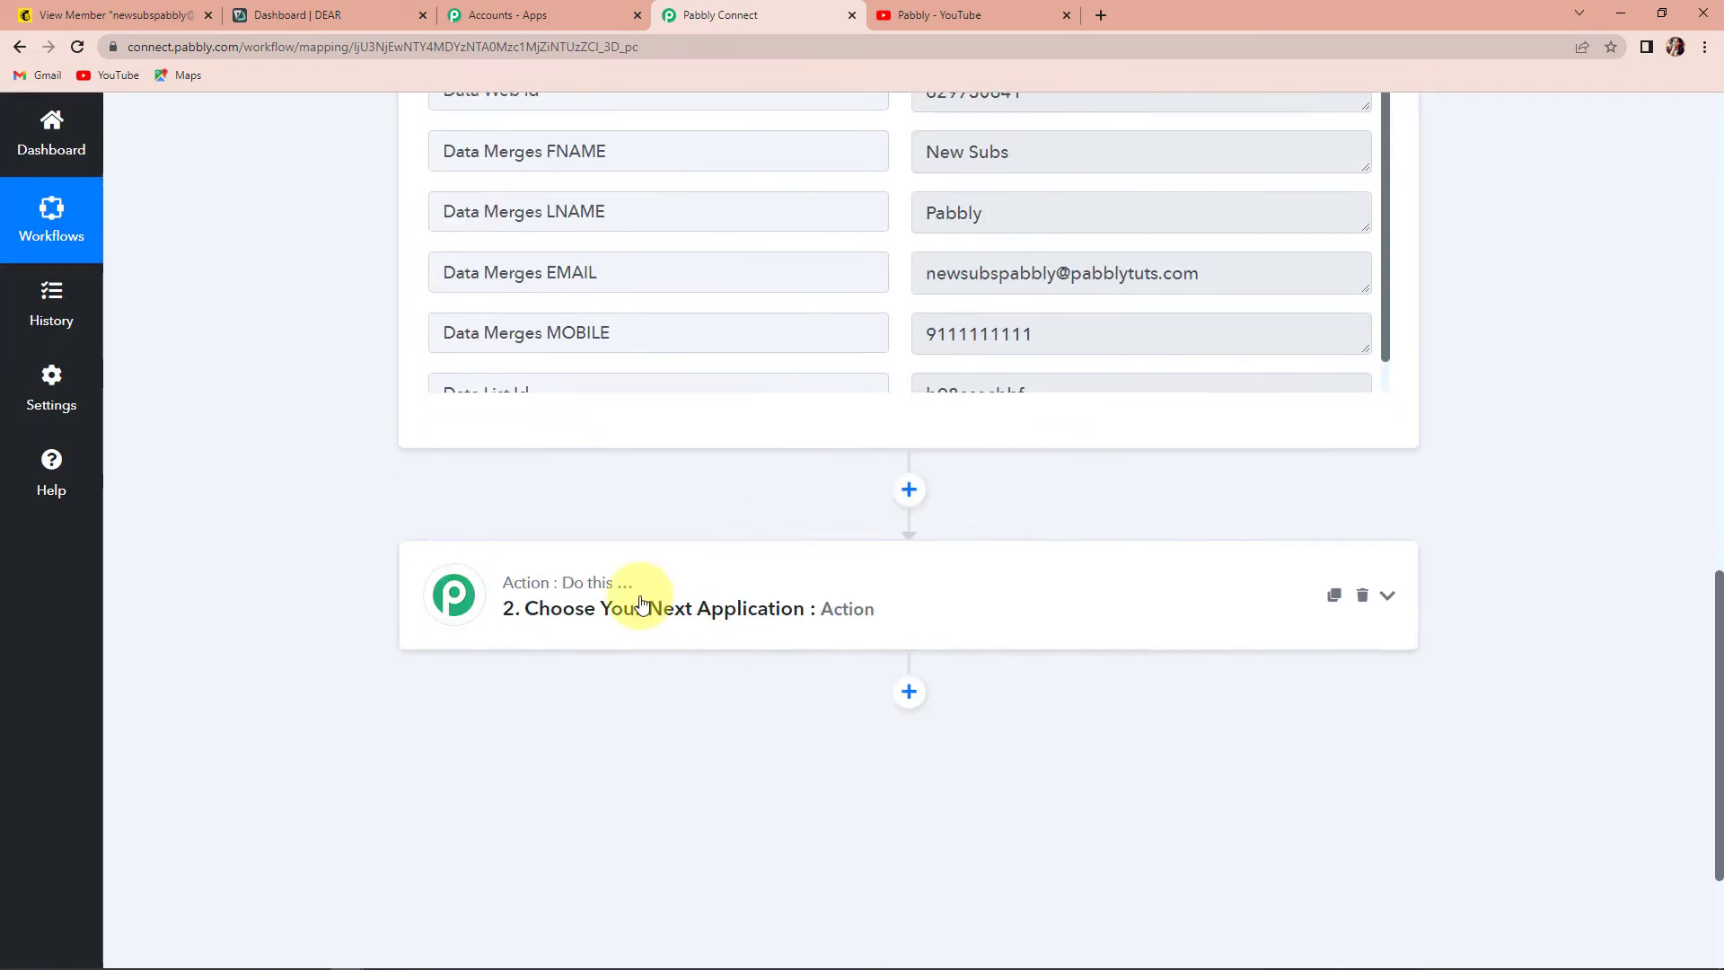
- Set the action step to DEAR Inventory with the Create Customer event
click(641, 604)
click(581, 719)
text(de)
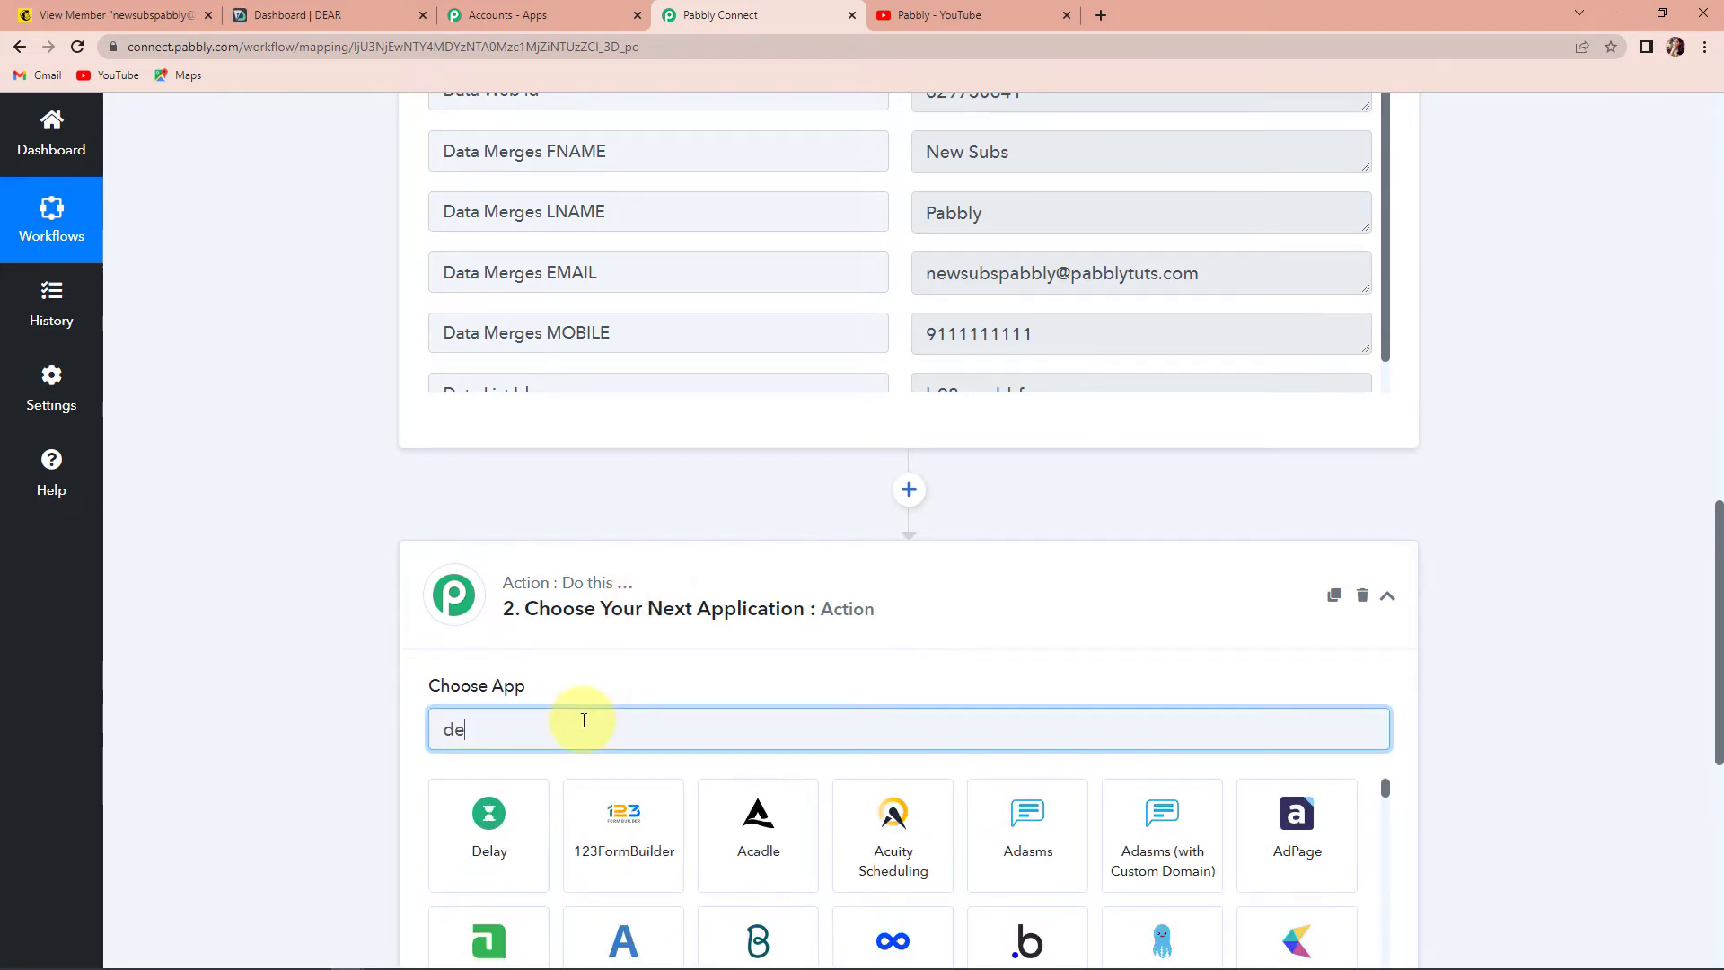
text(ar)
click(526, 824)
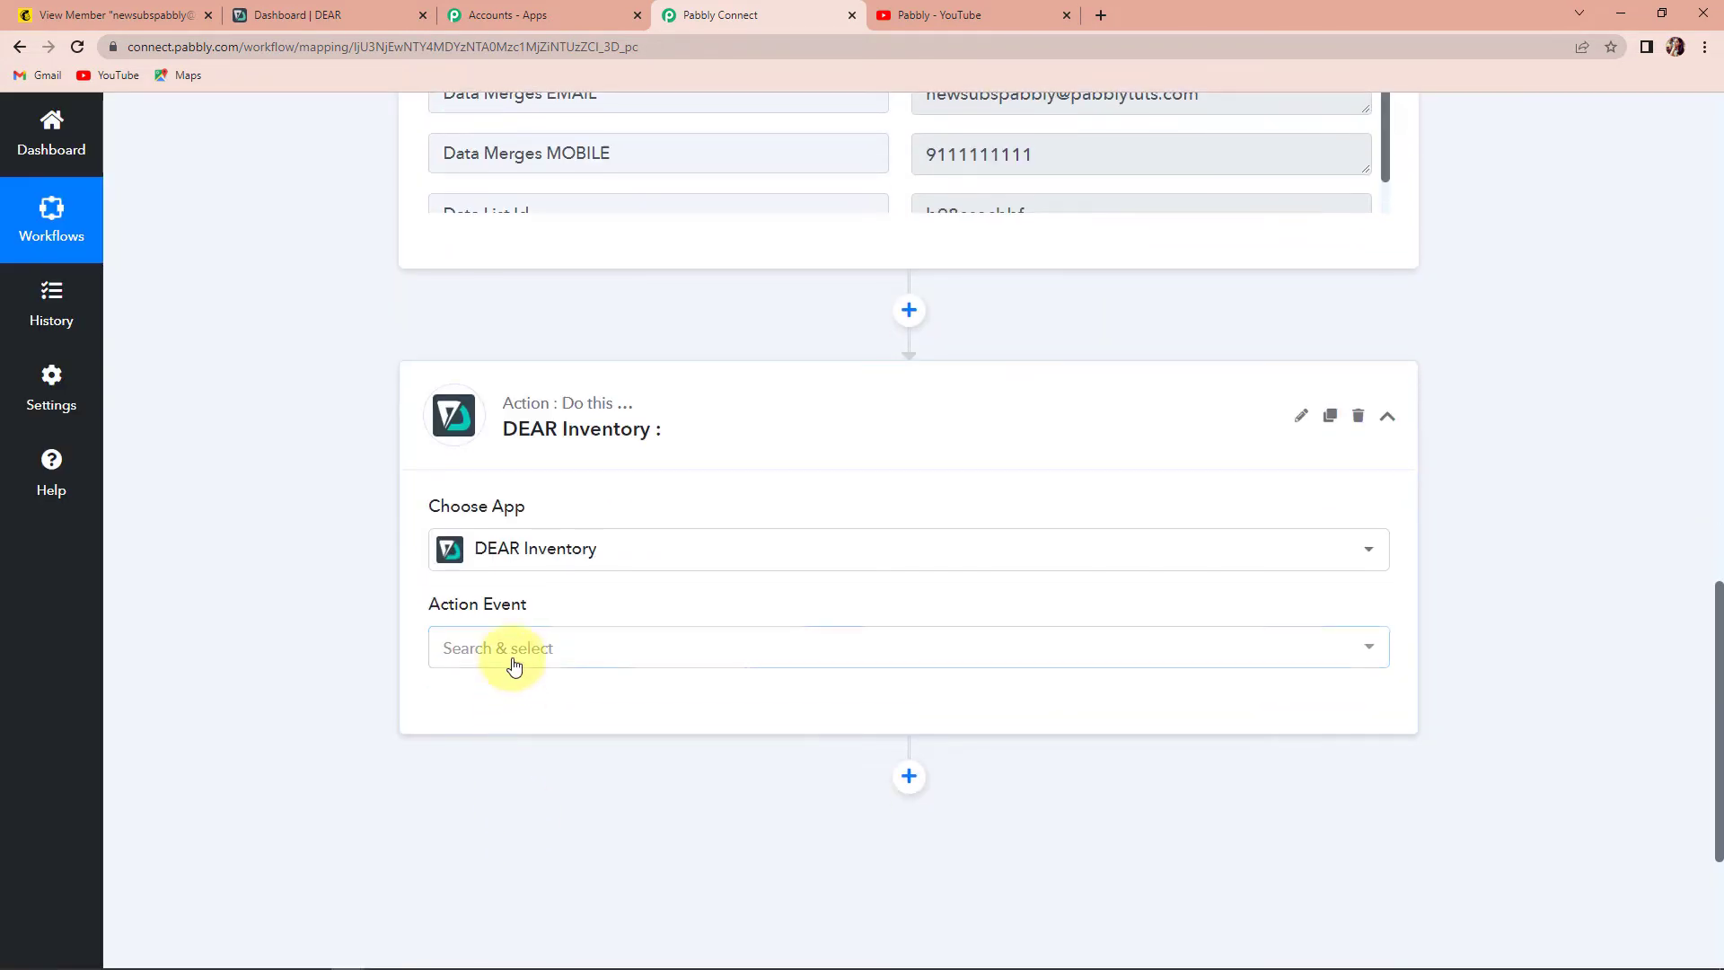
click(512, 650)
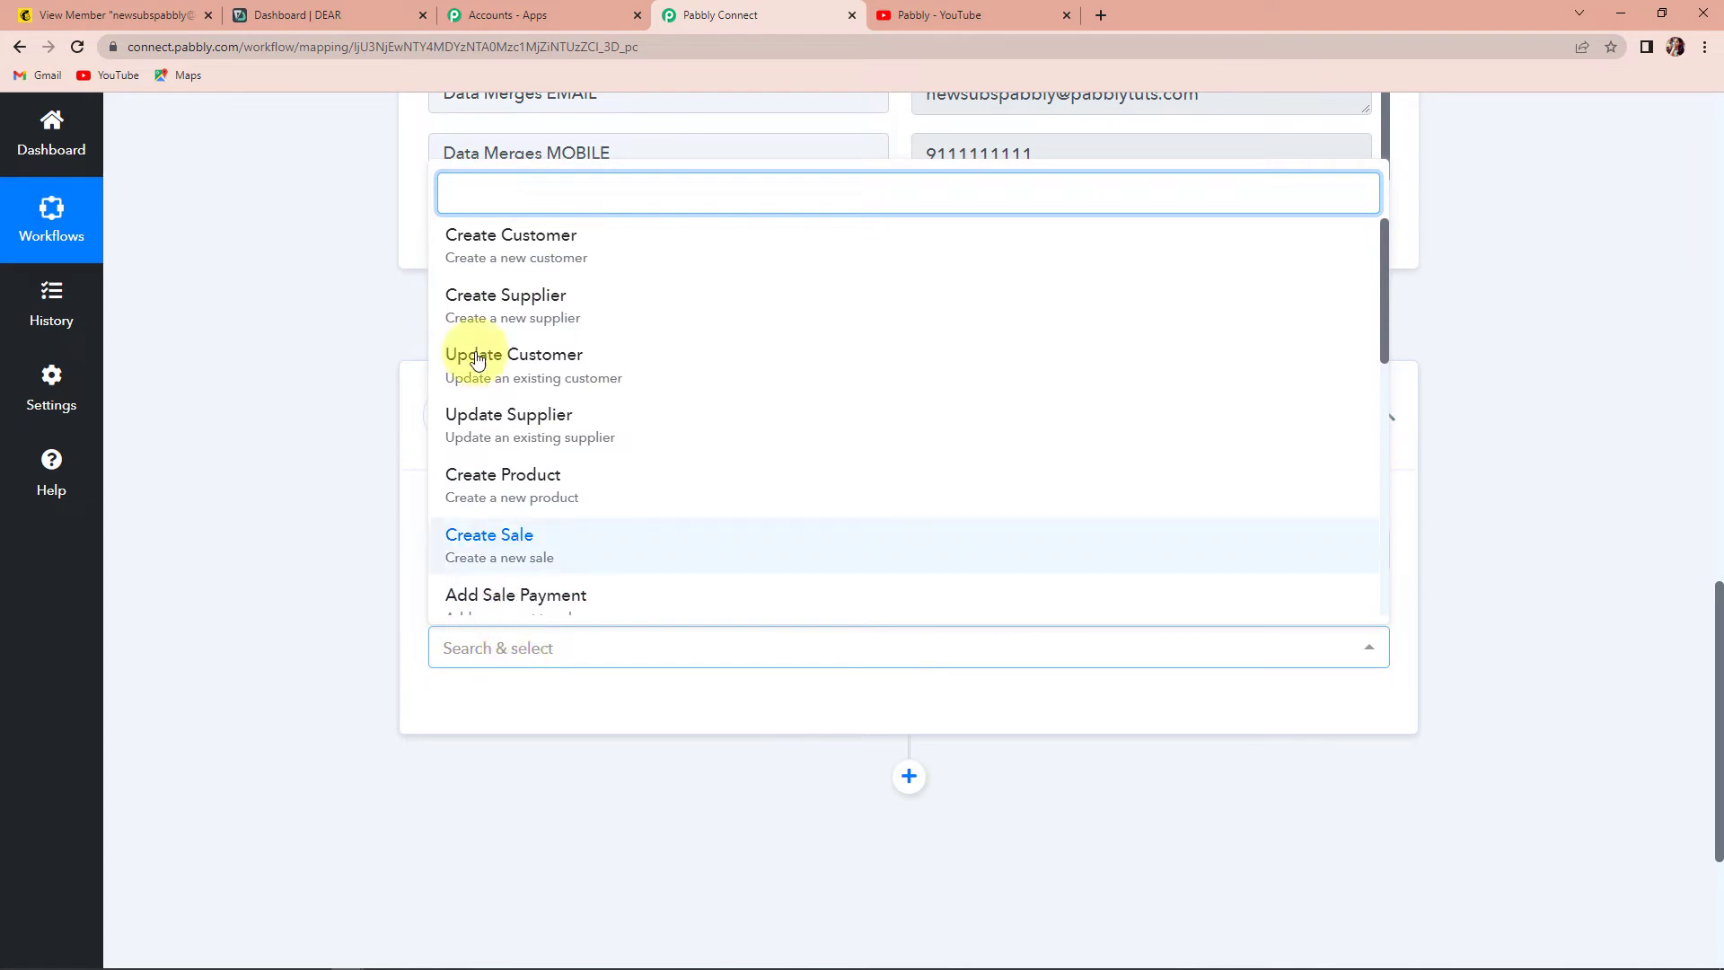
click(492, 237)
- Add a new DEAR Inventory connection and switch to the DEAR dashboard for credentials
click(469, 713)
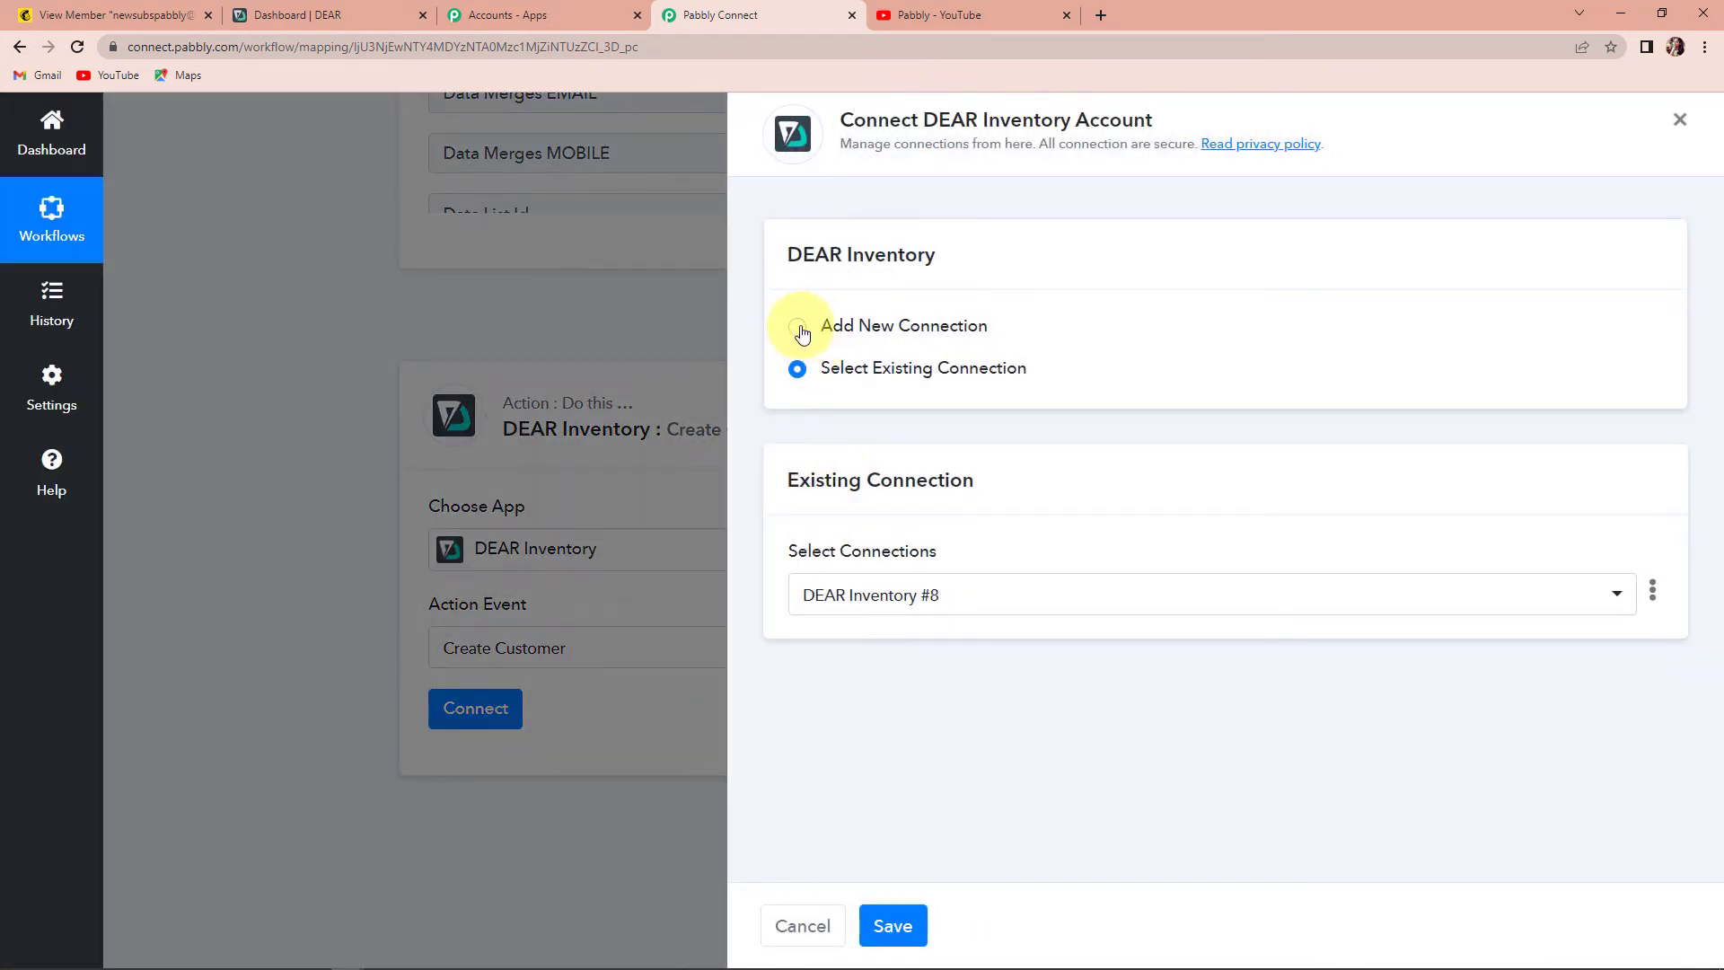
click(798, 330)
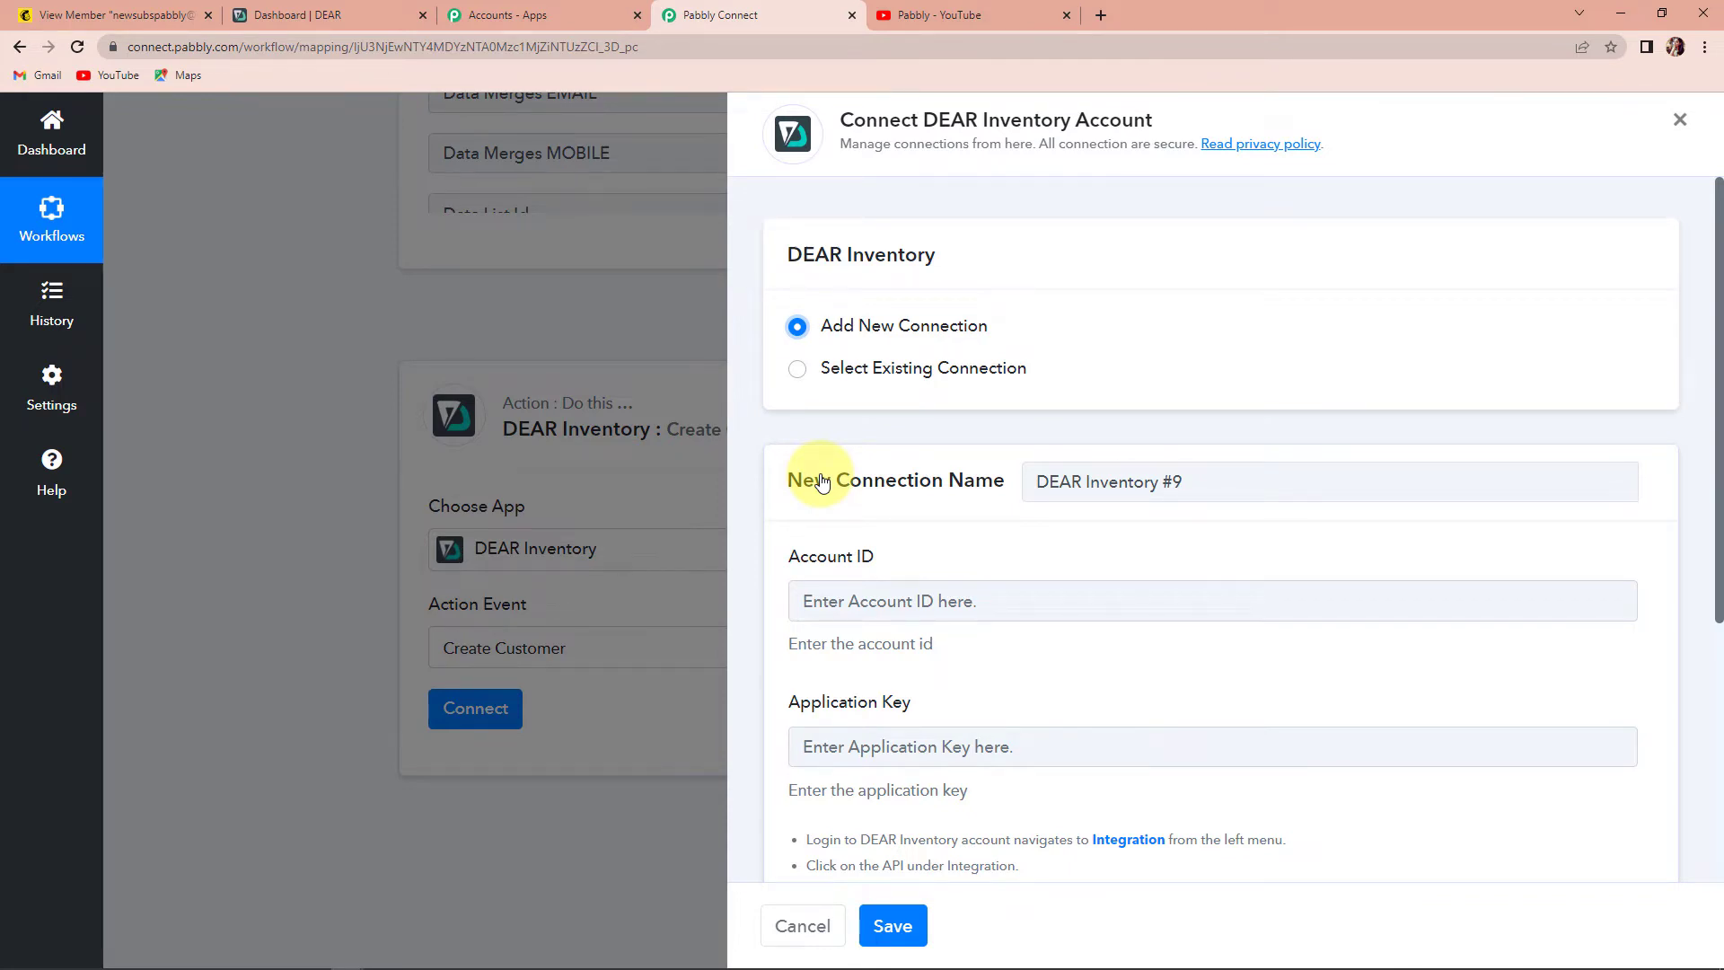
scroll(1174, 485, down, 2)
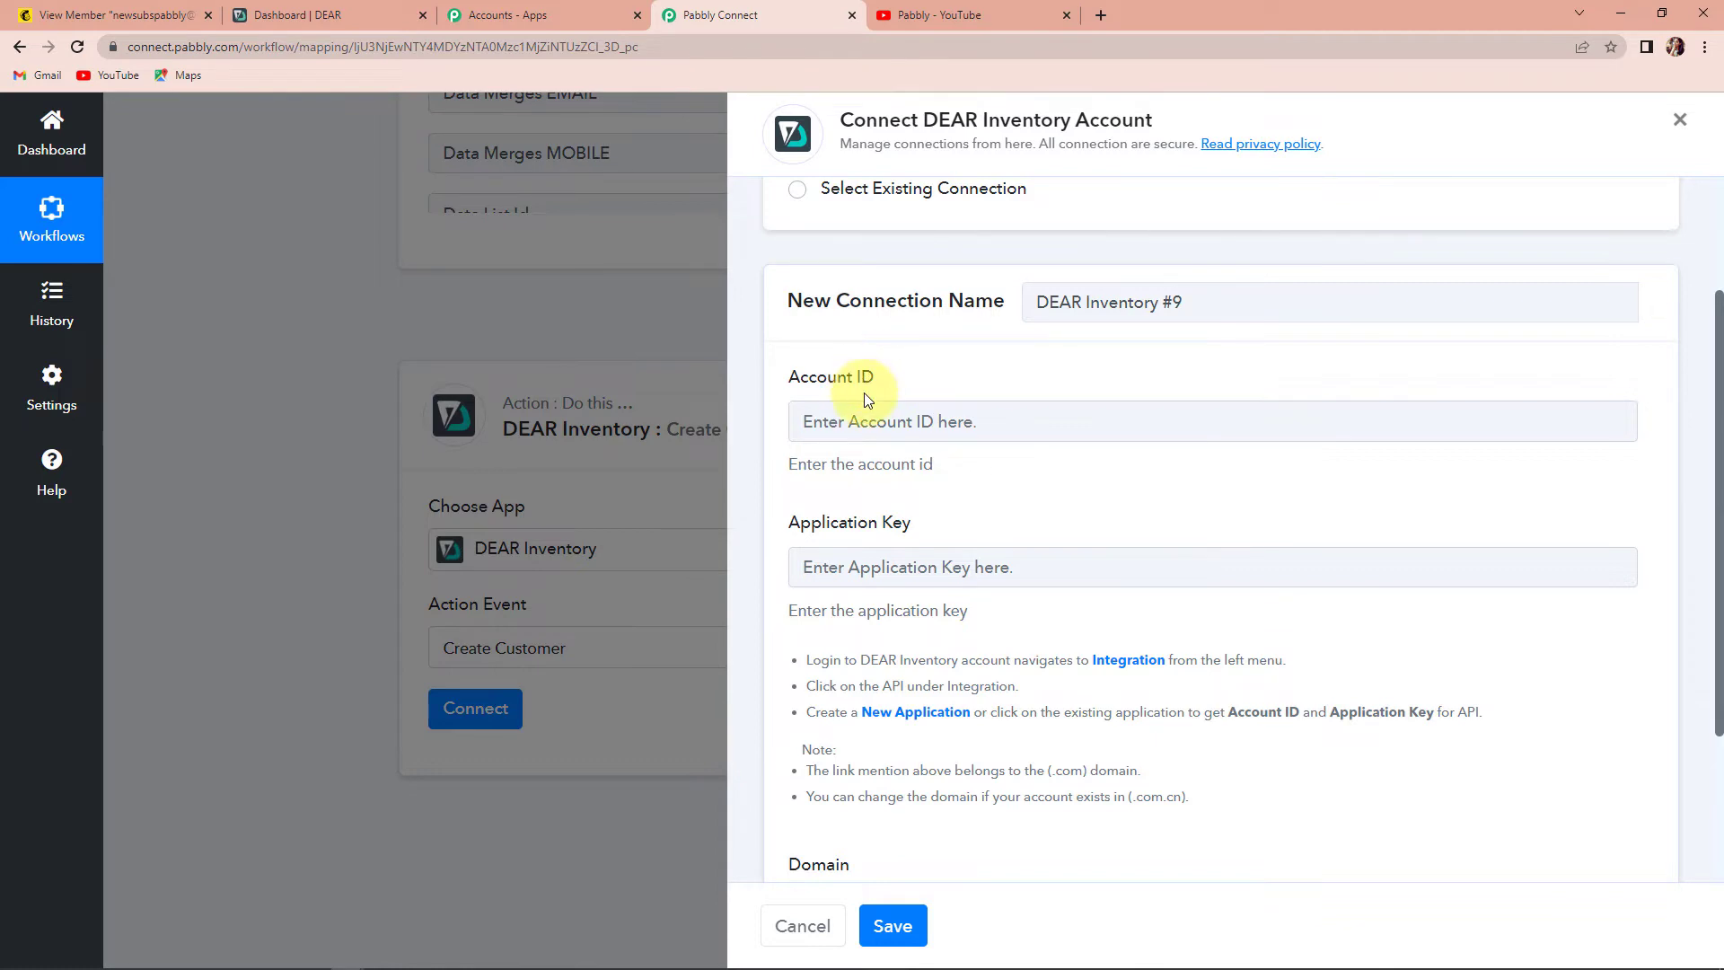
click(318, 19)
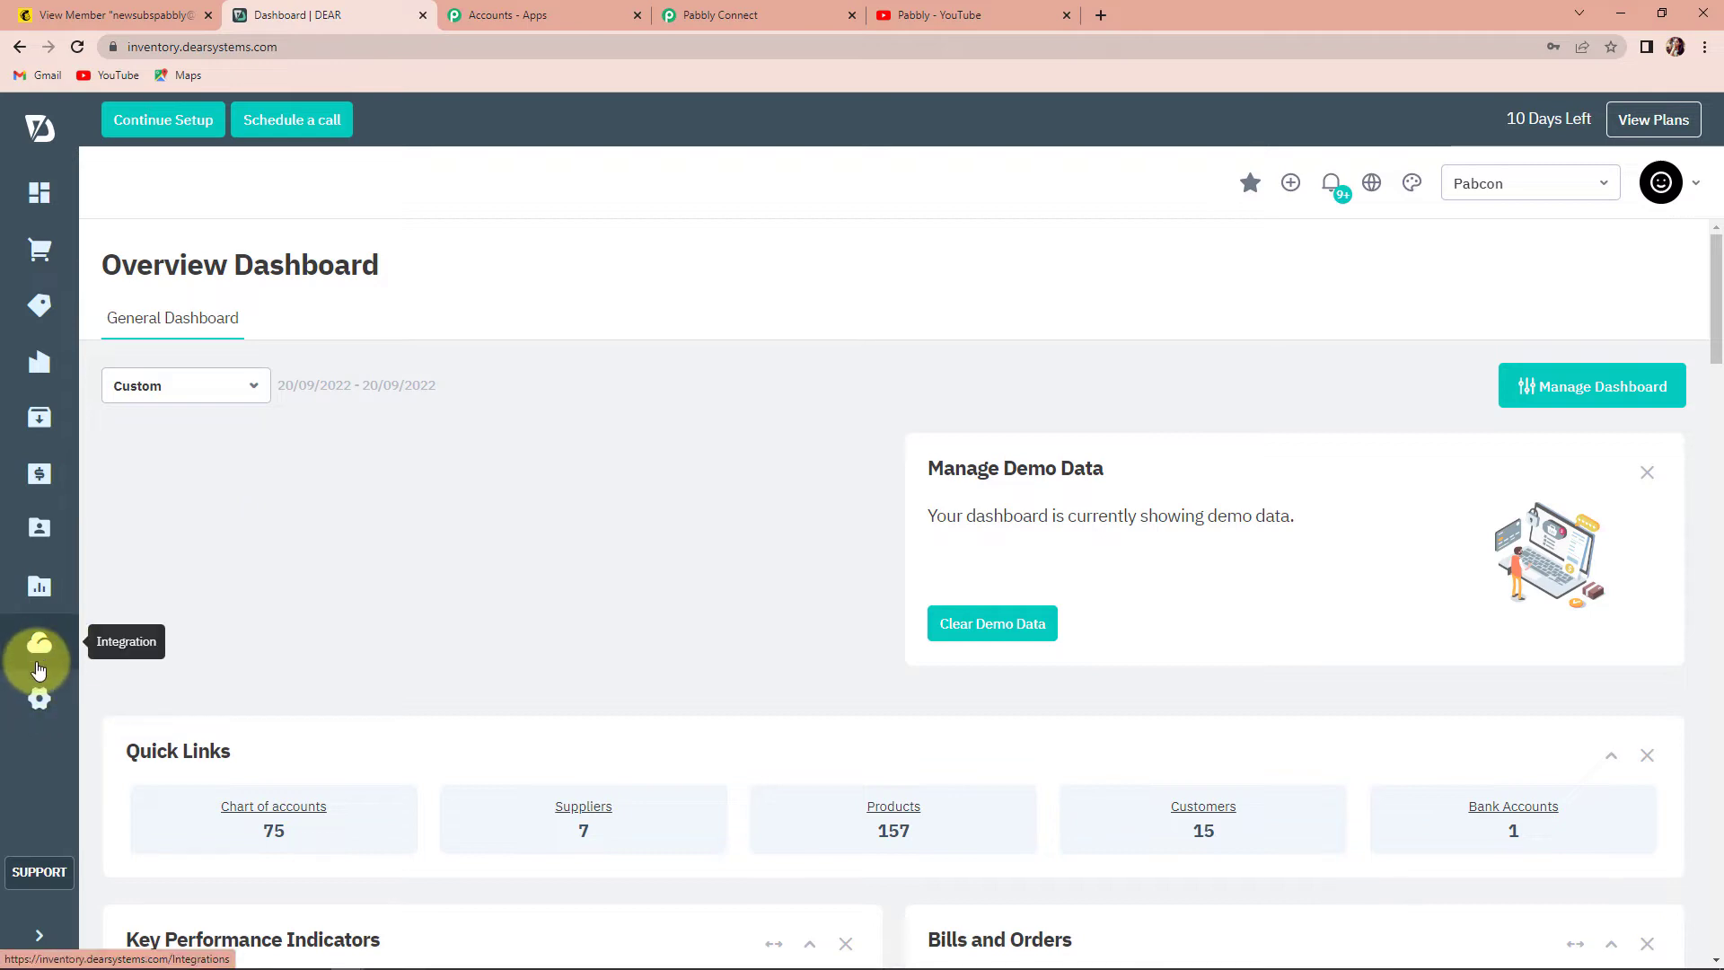
- Create a DEAR API application named DummyNew123 under Integration > API
click(42, 656)
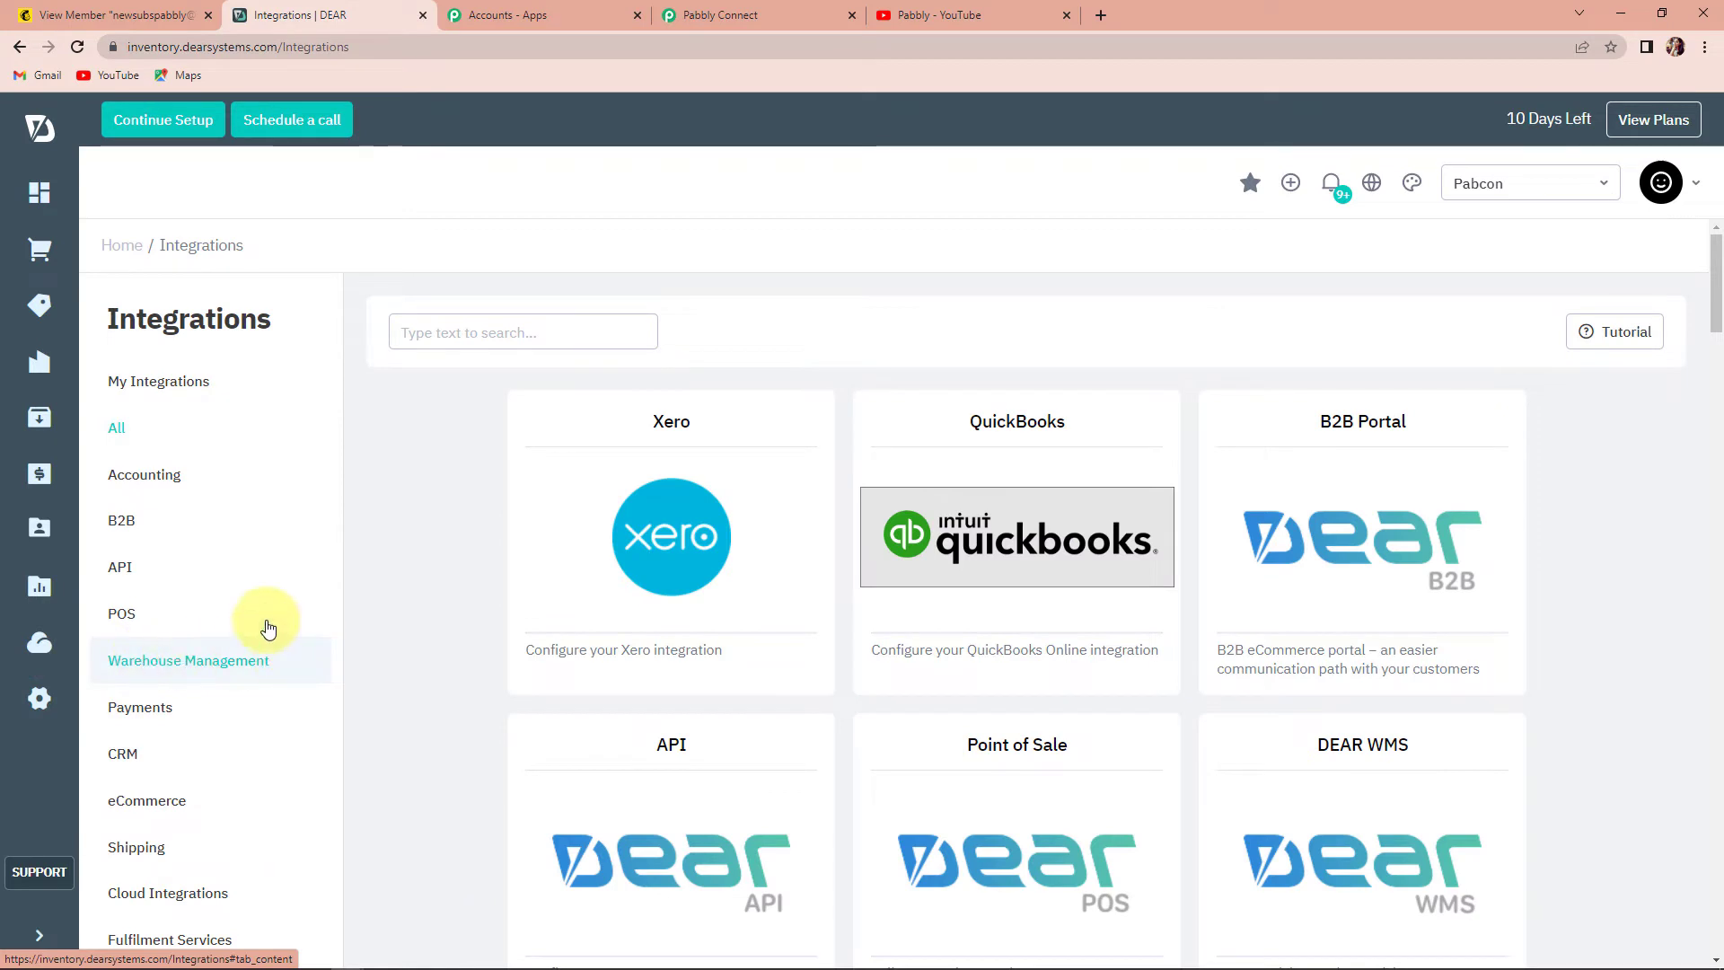
click(131, 569)
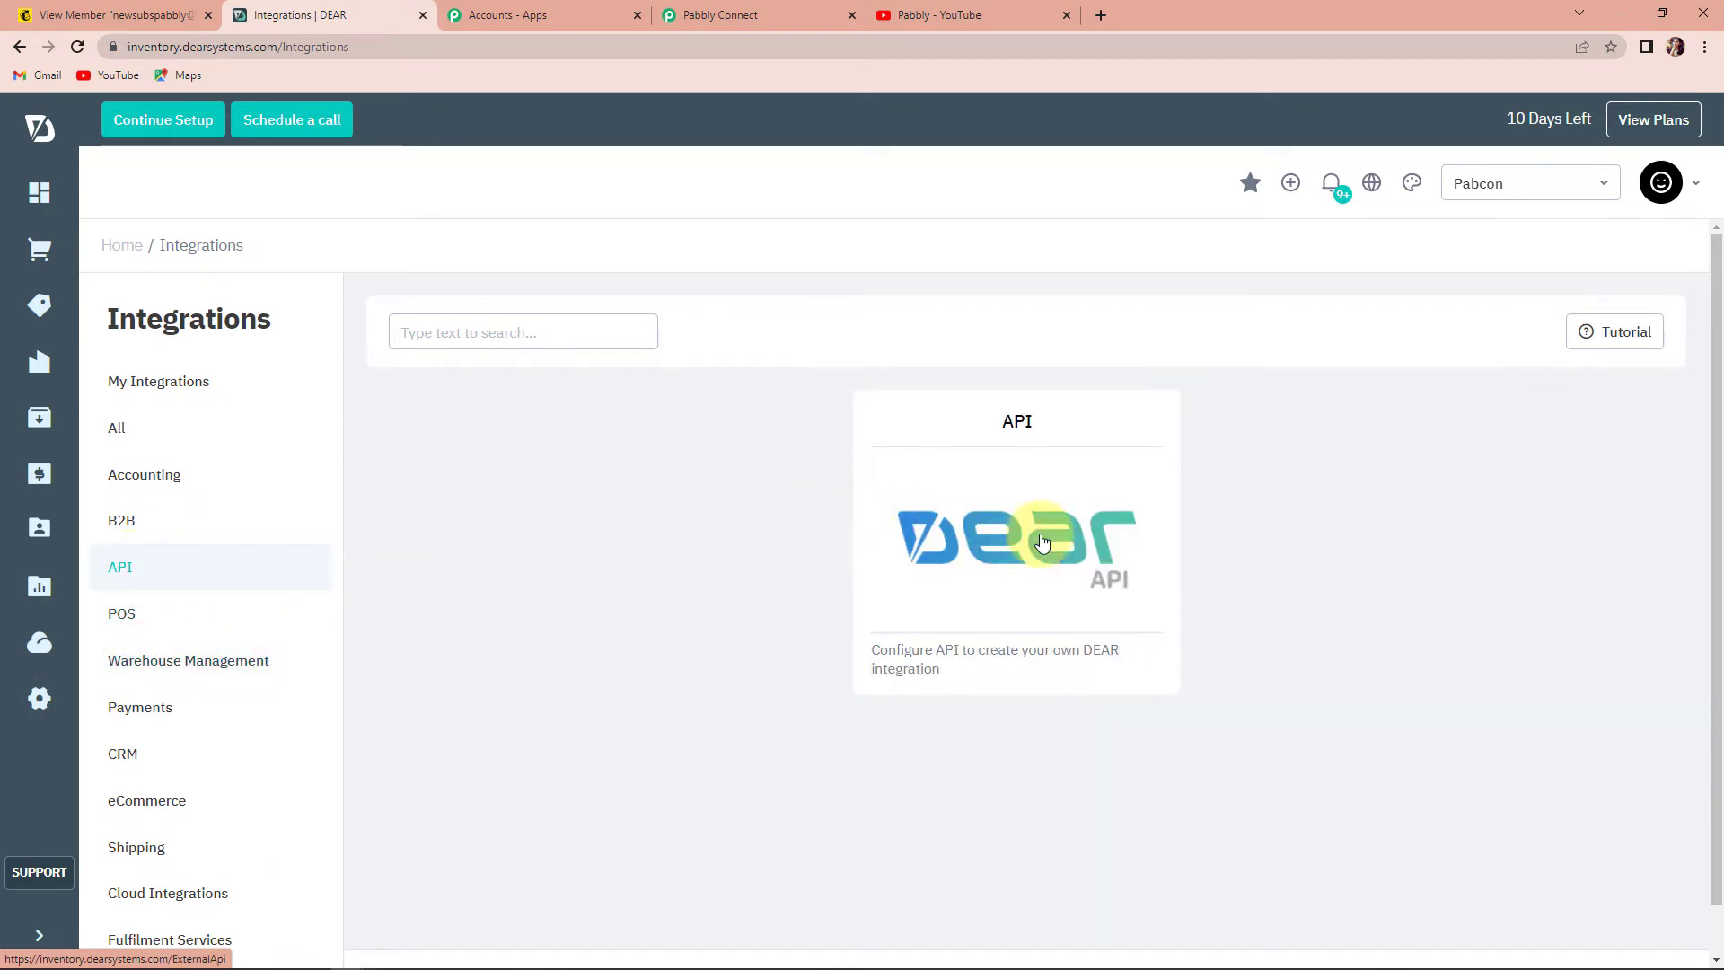
click(1040, 547)
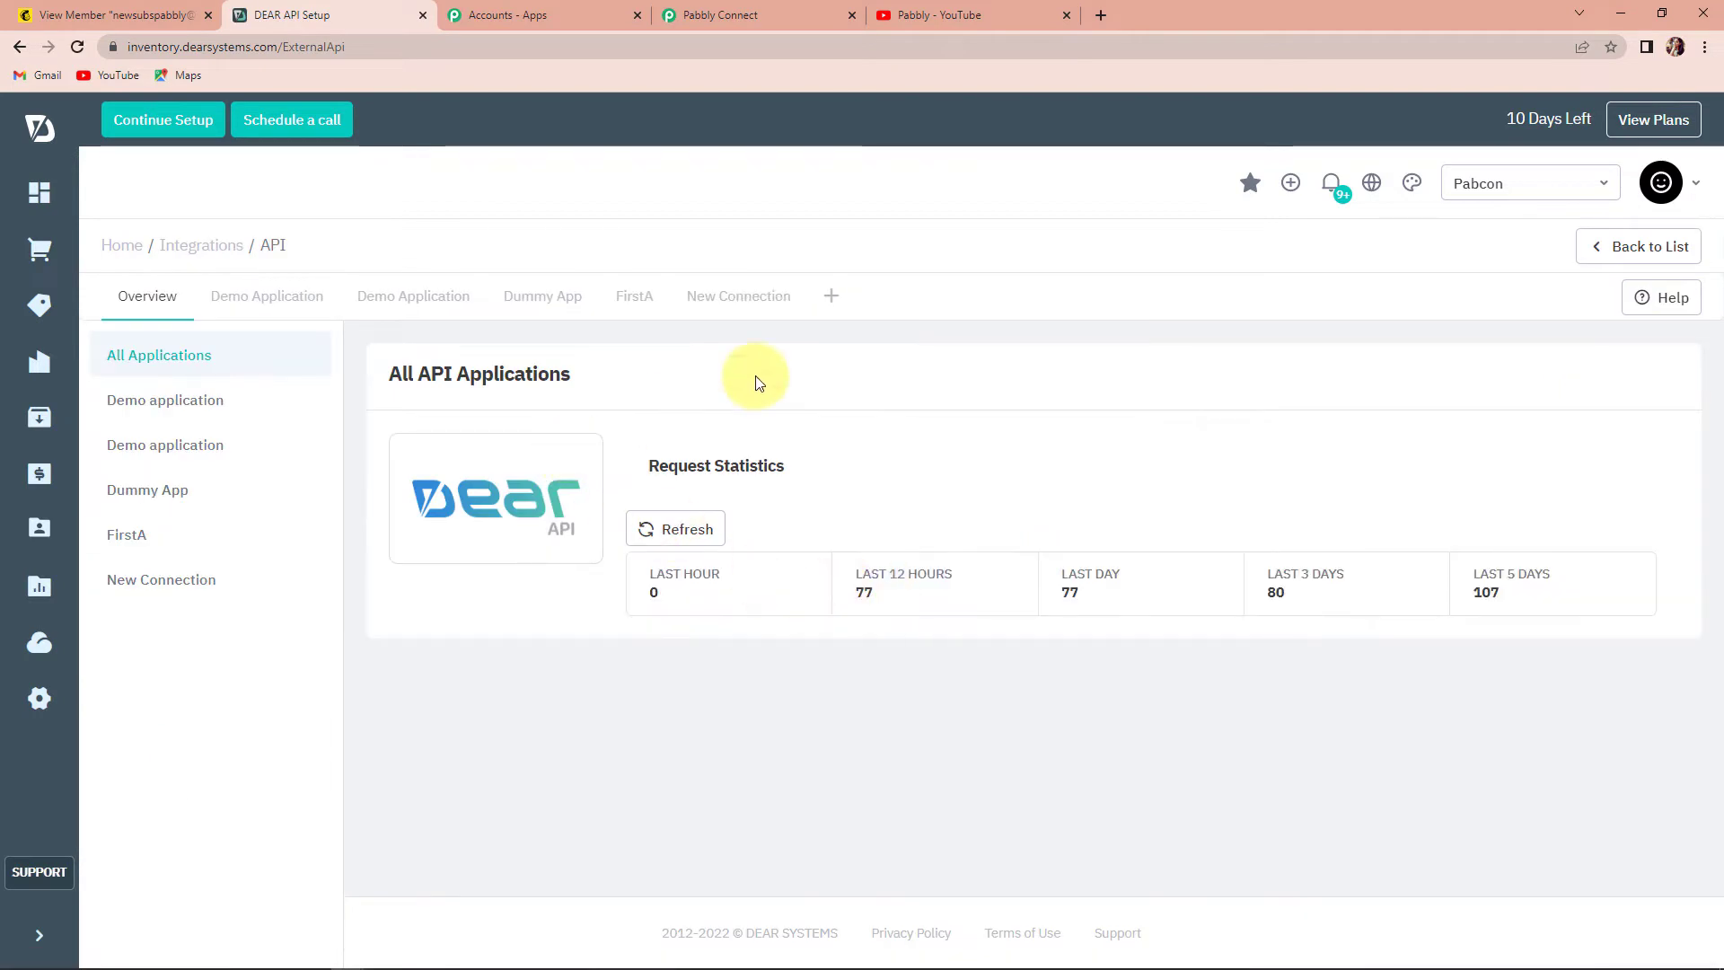
click(830, 298)
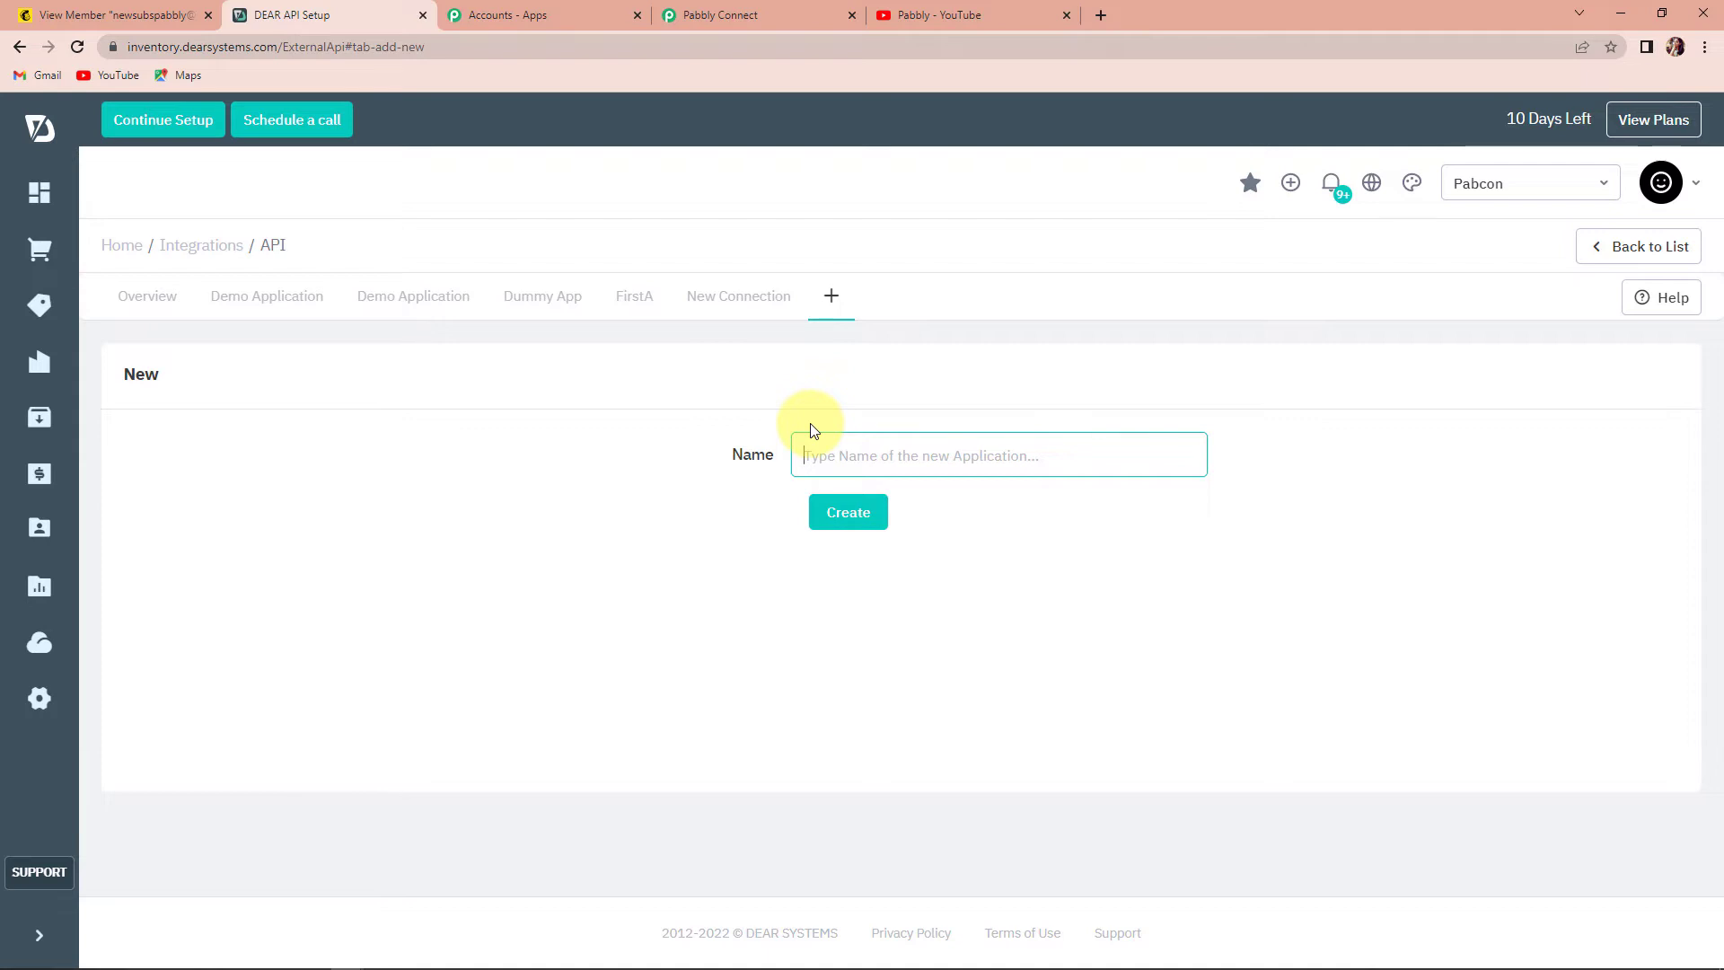
text(Du)
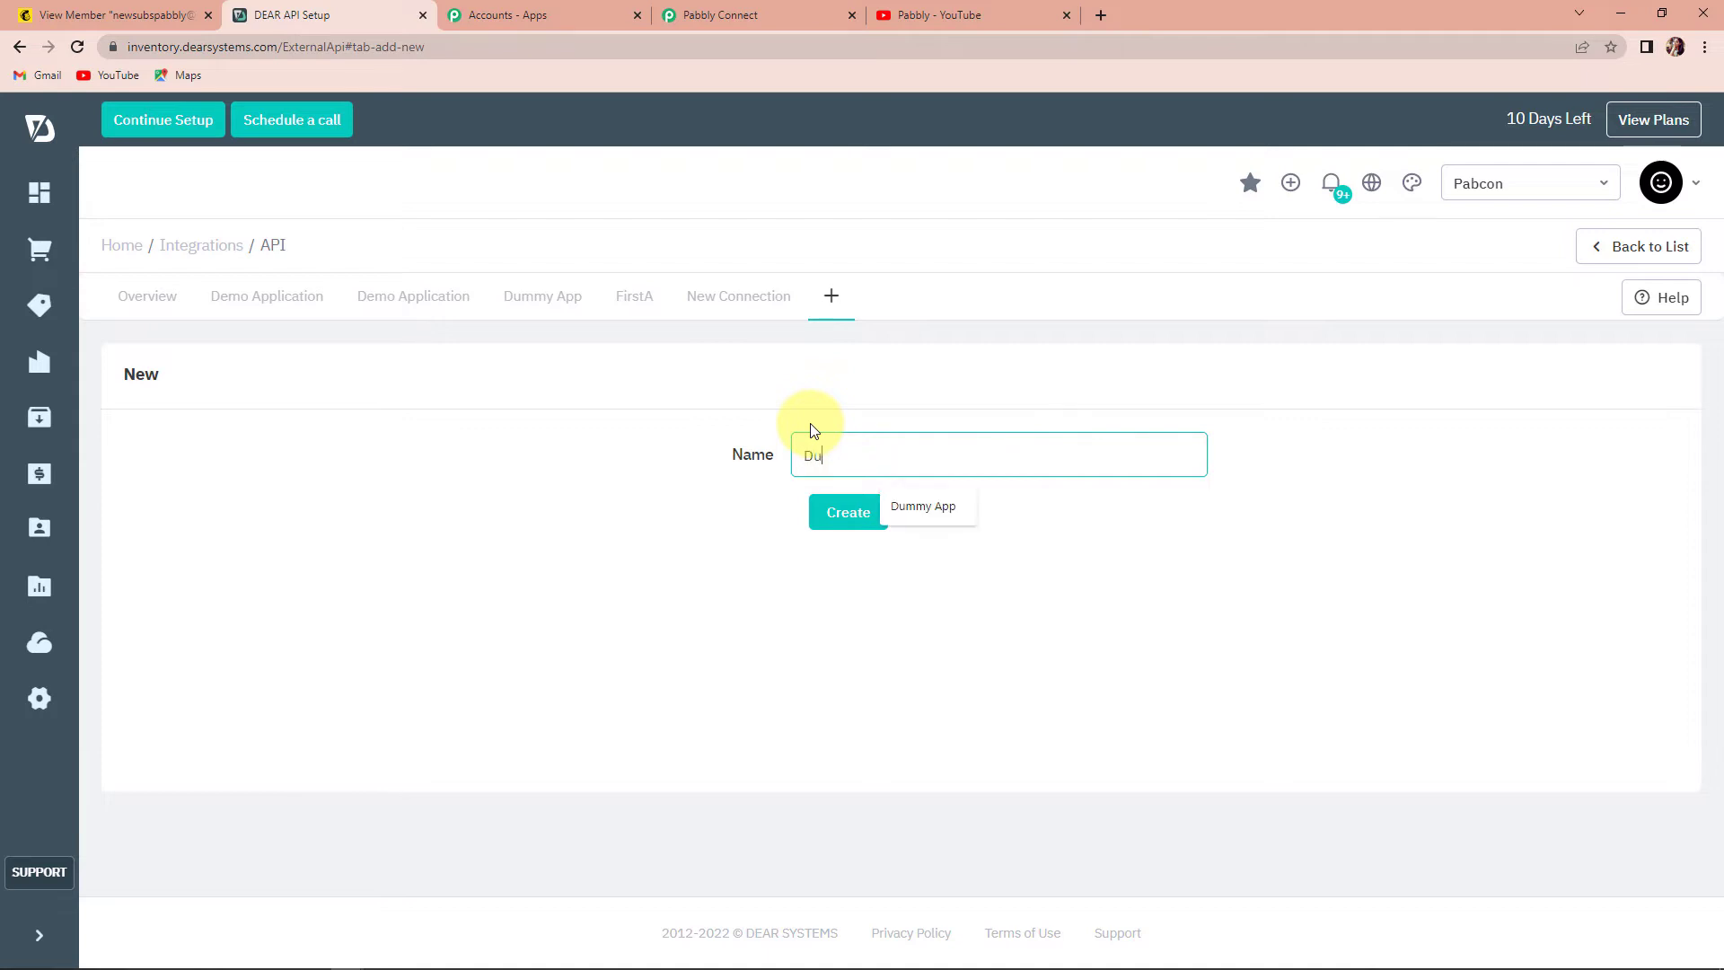
text(mmyNew123)
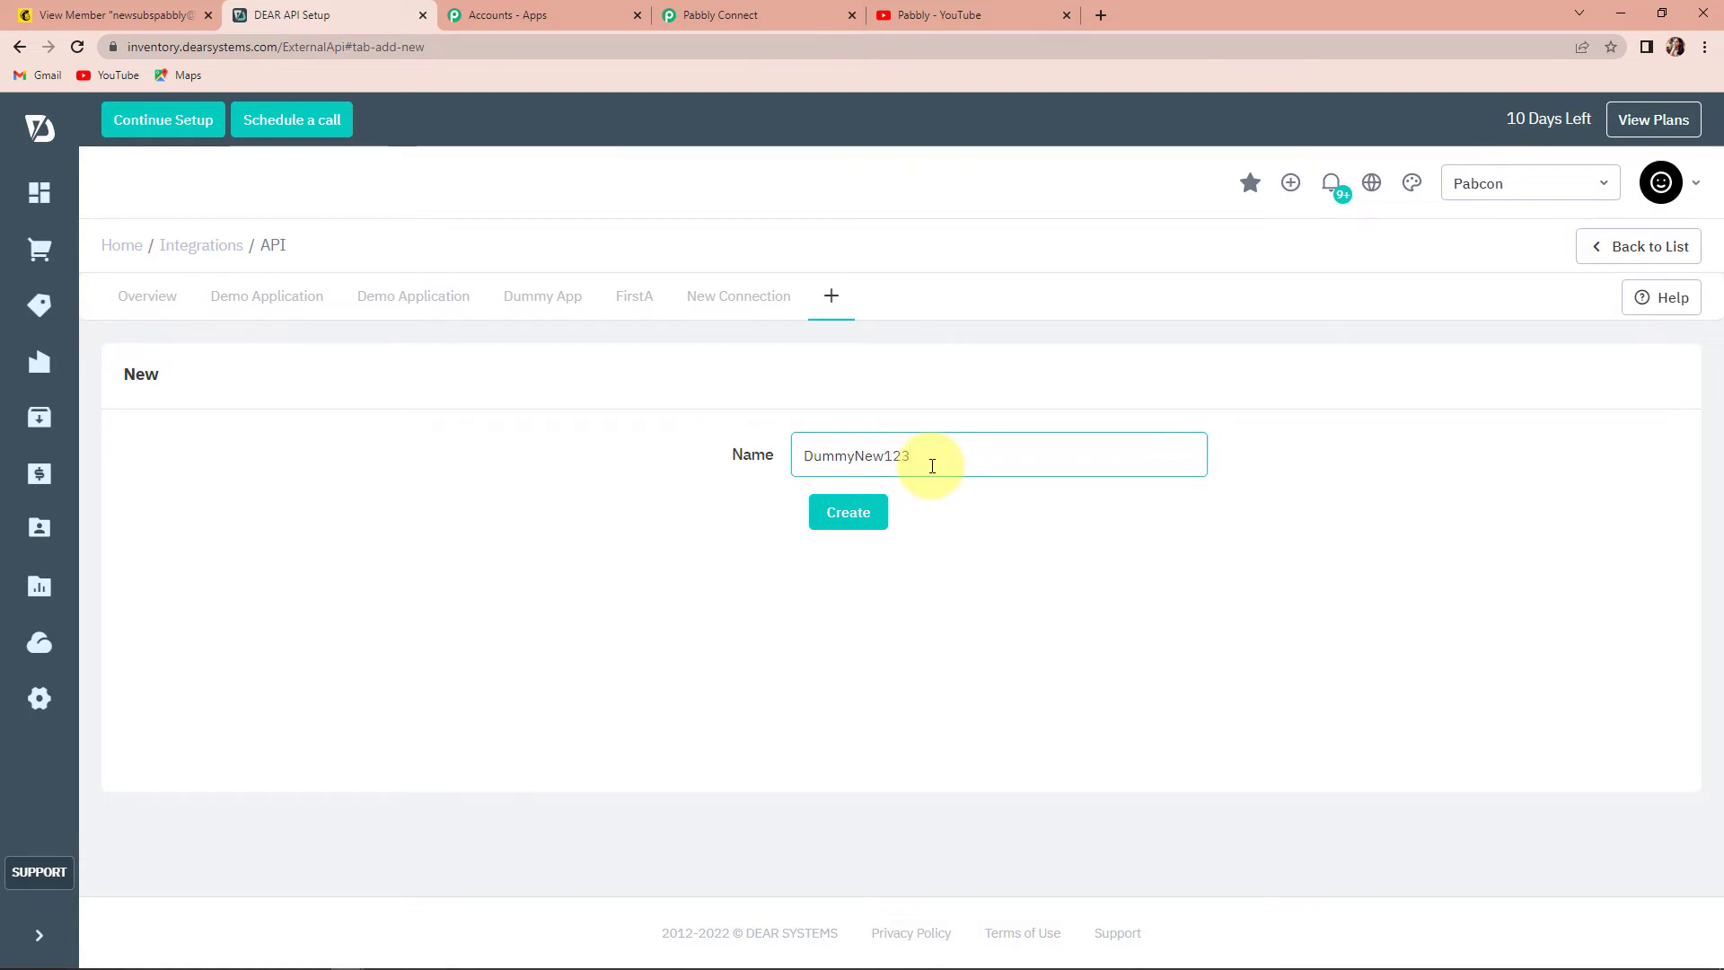
click(868, 513)
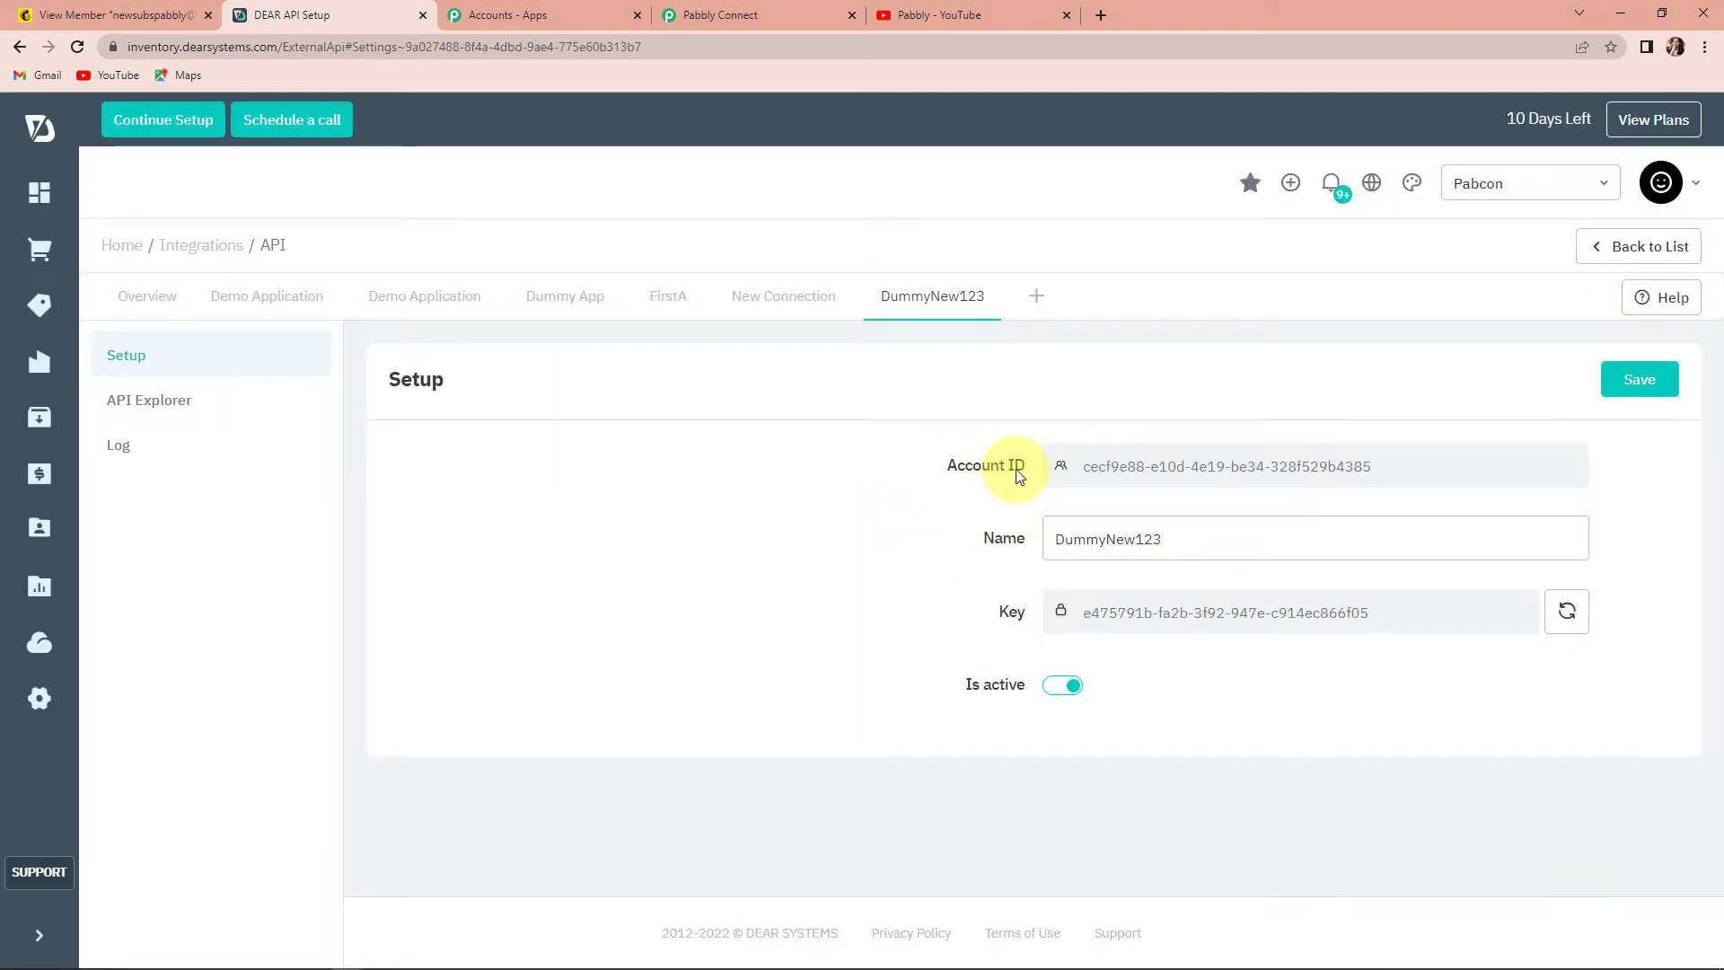
- Copy the new application's Account ID and return to Pabbly's connection form
drag(1377, 470, 971, 492)
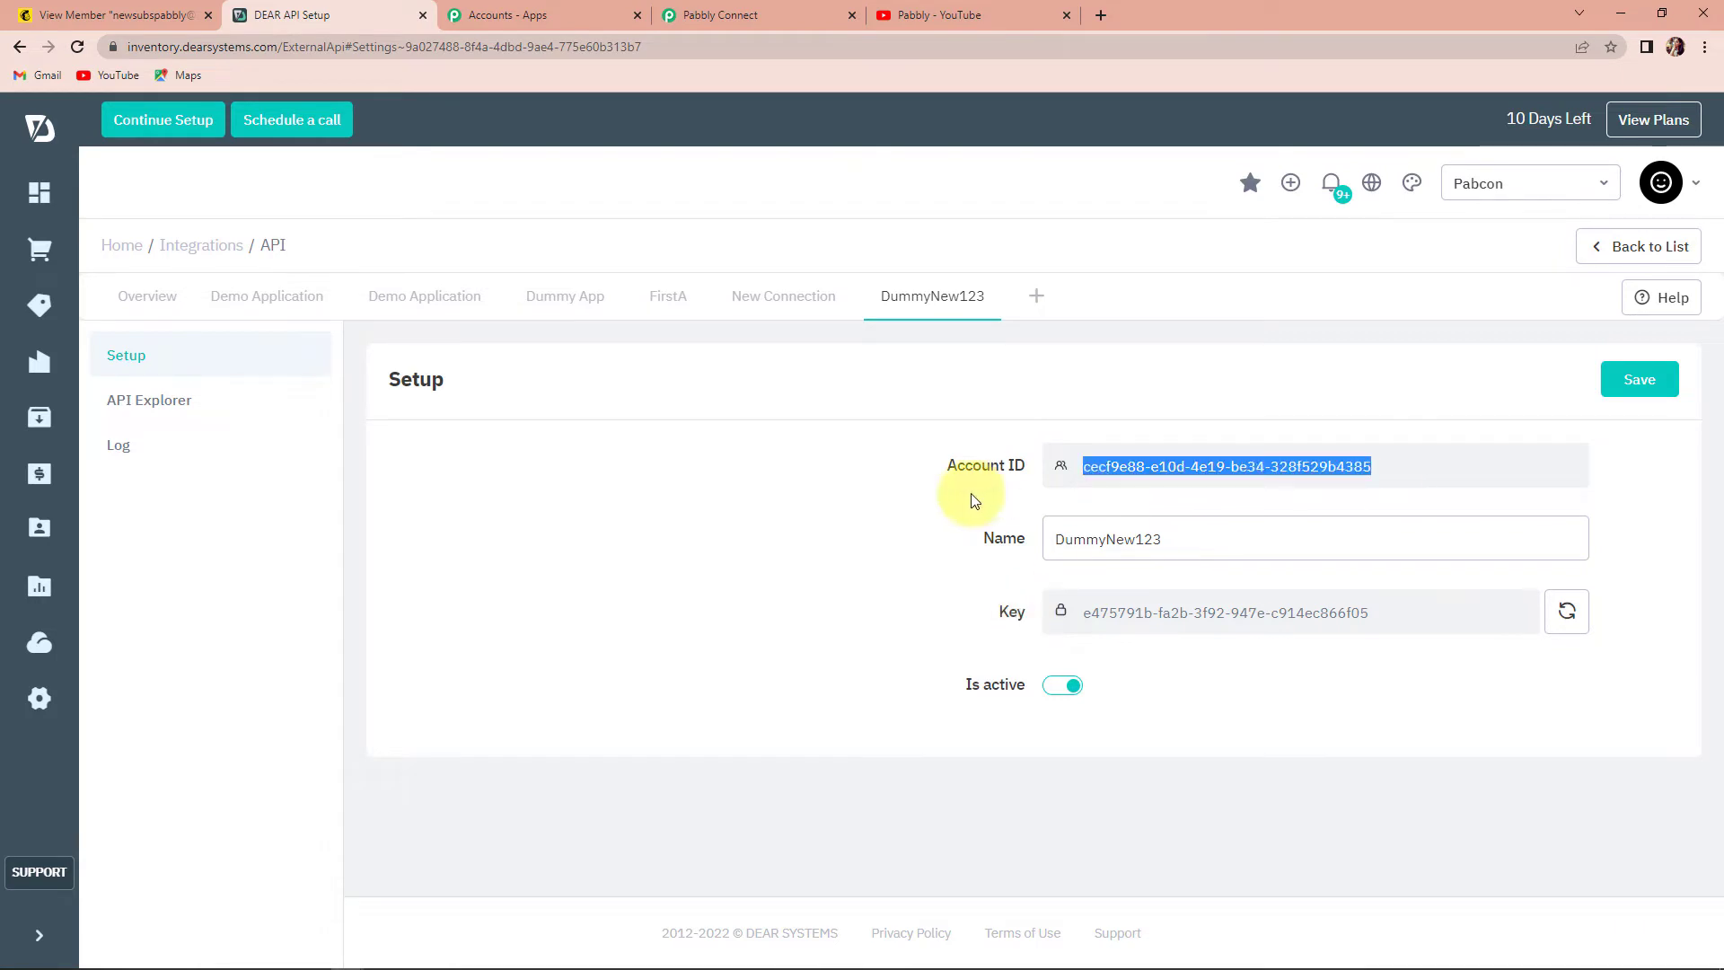
right_click(1212, 465)
click(1239, 472)
click(718, 15)
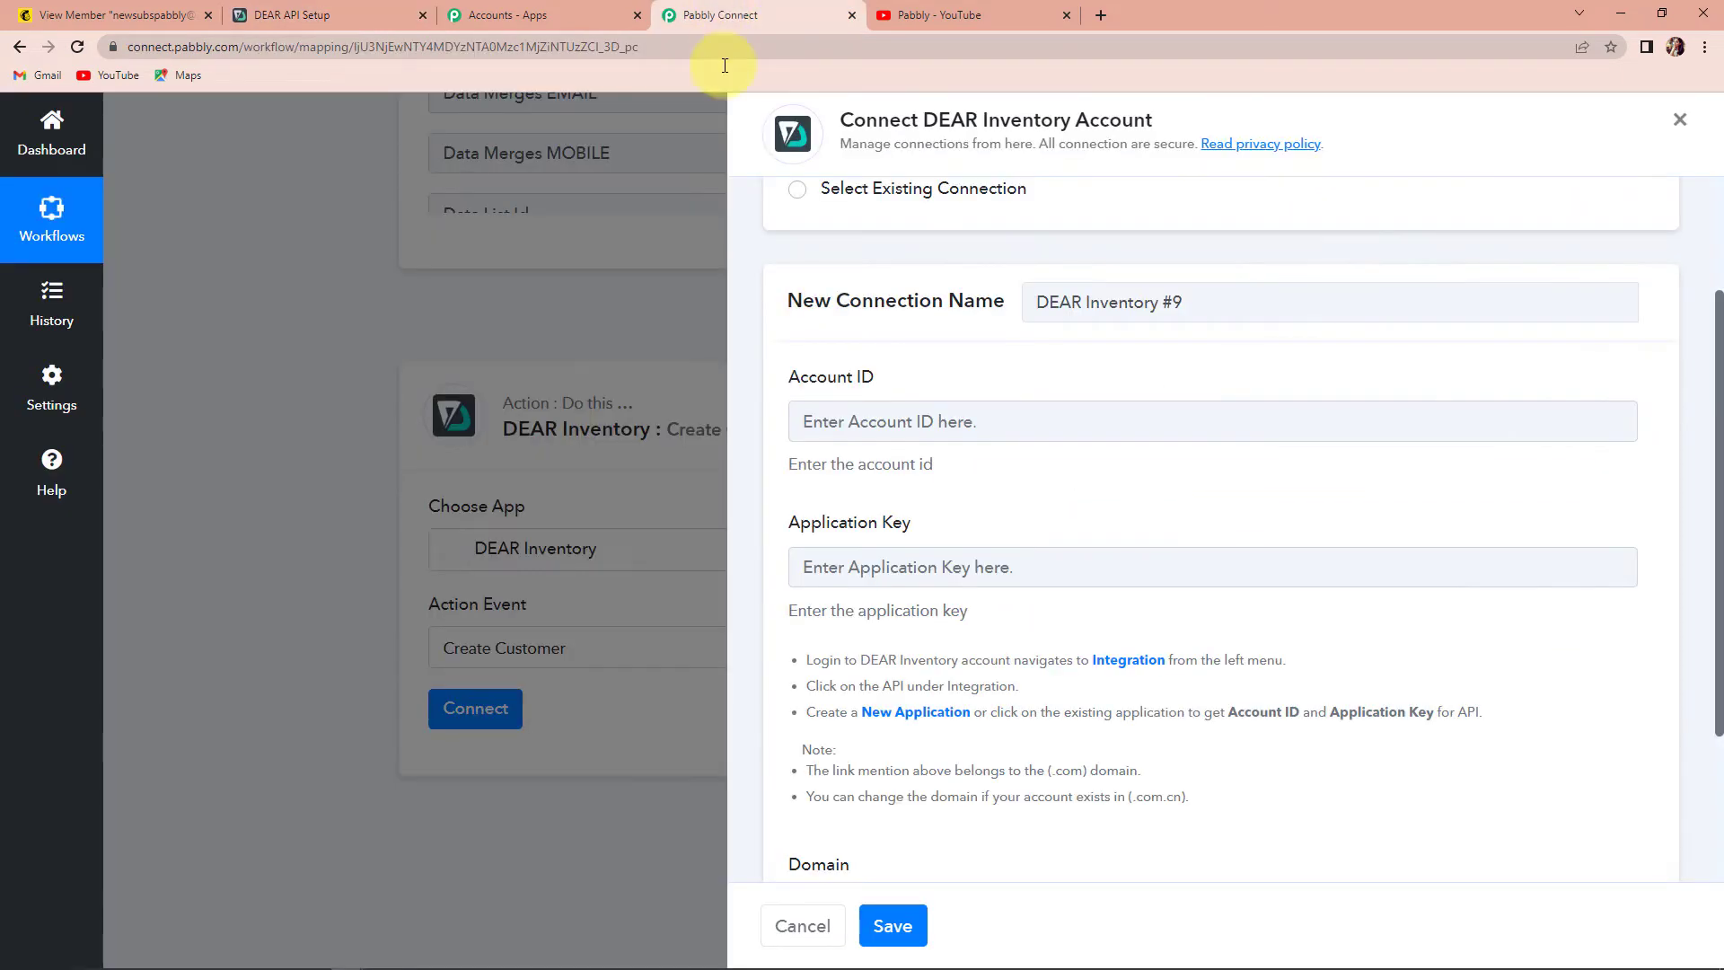
- Fill in the connection's Account ID and Application Key copied from DEAR
click(823, 410)
key(ctrl+v)
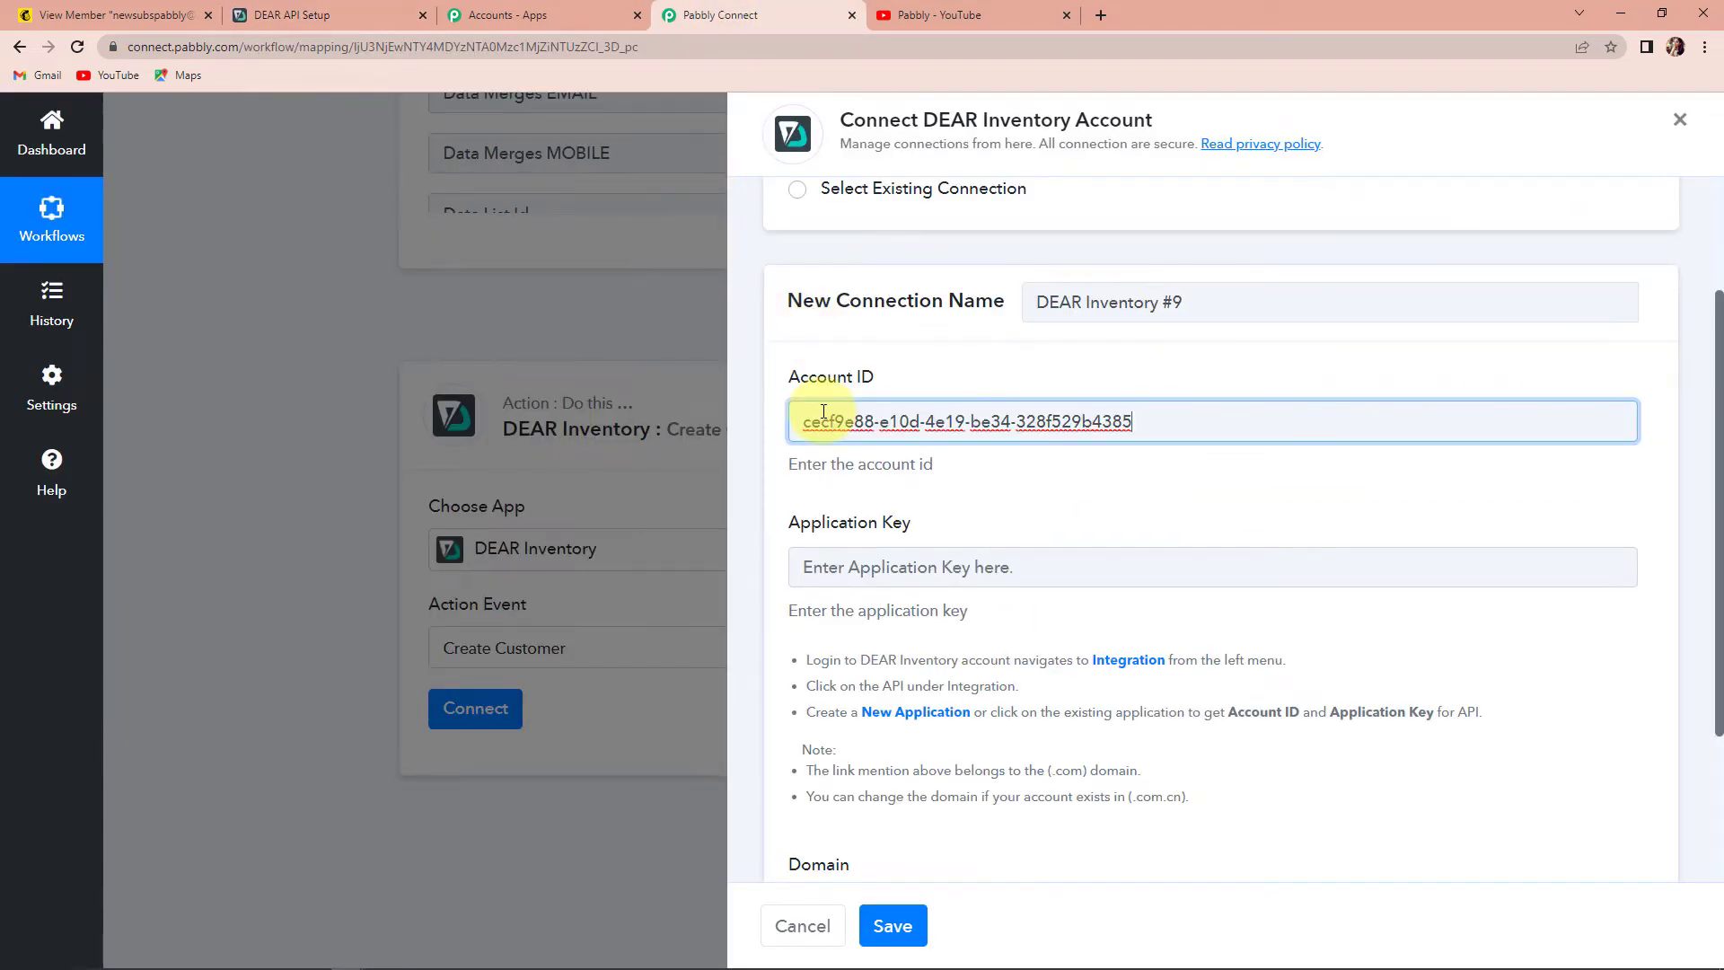
click(287, 16)
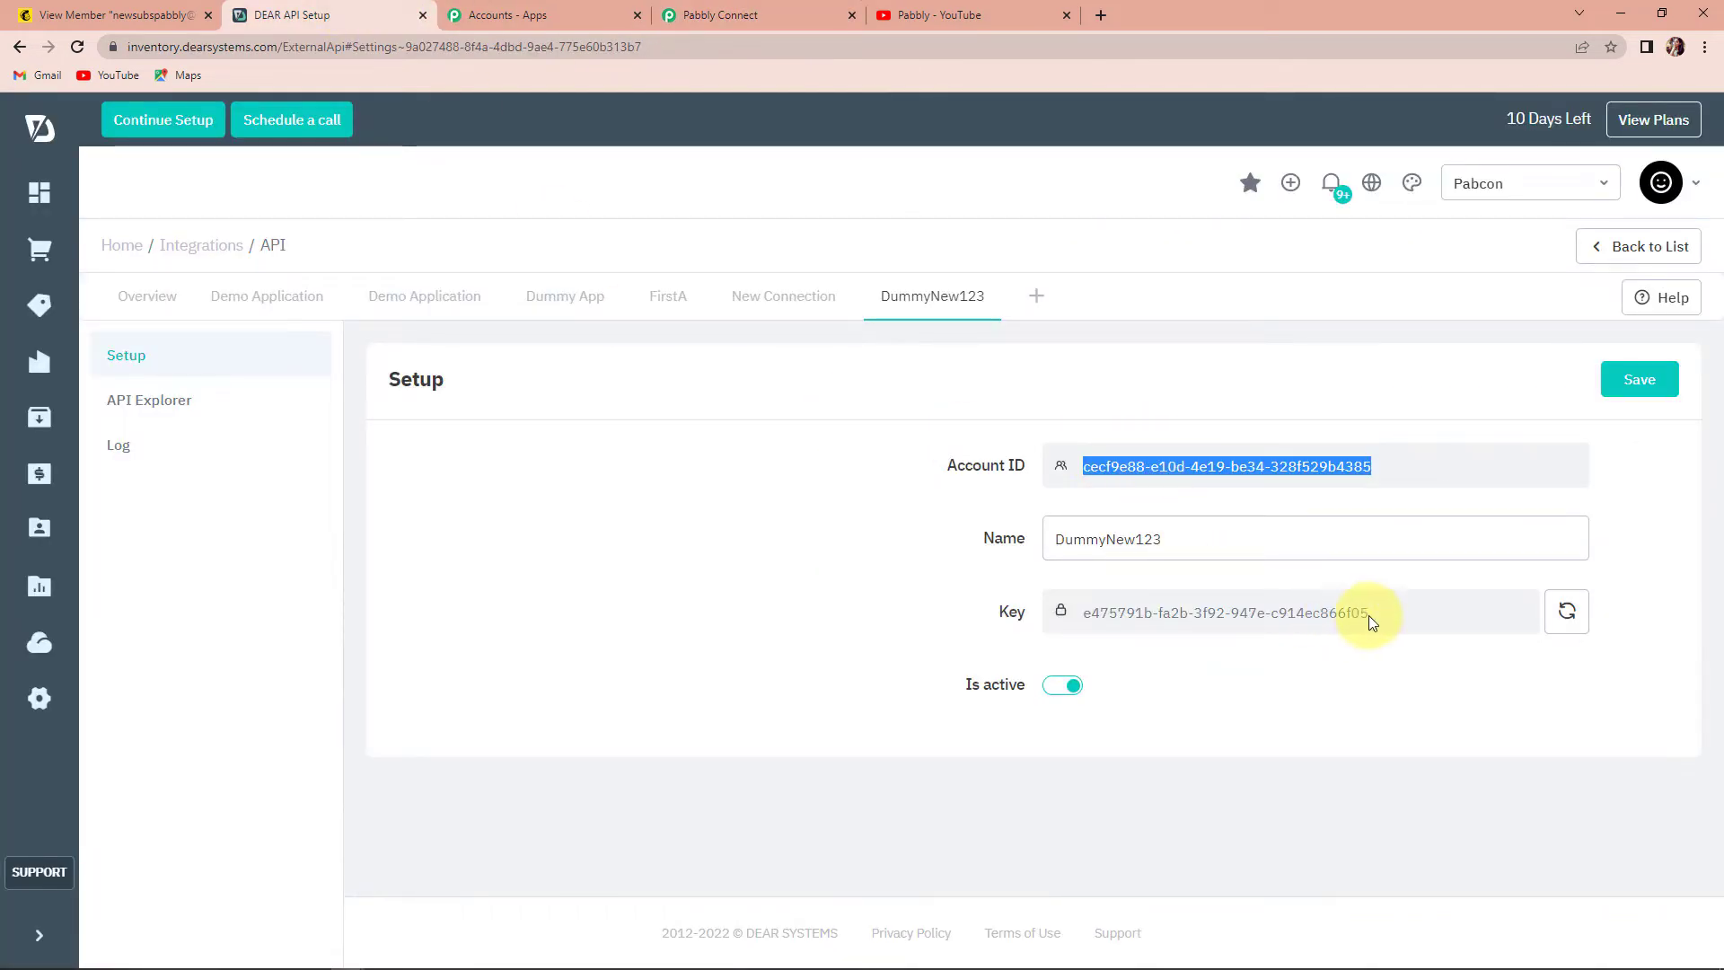
drag(1368, 614, 1095, 644)
right_click(1155, 610)
click(1255, 627)
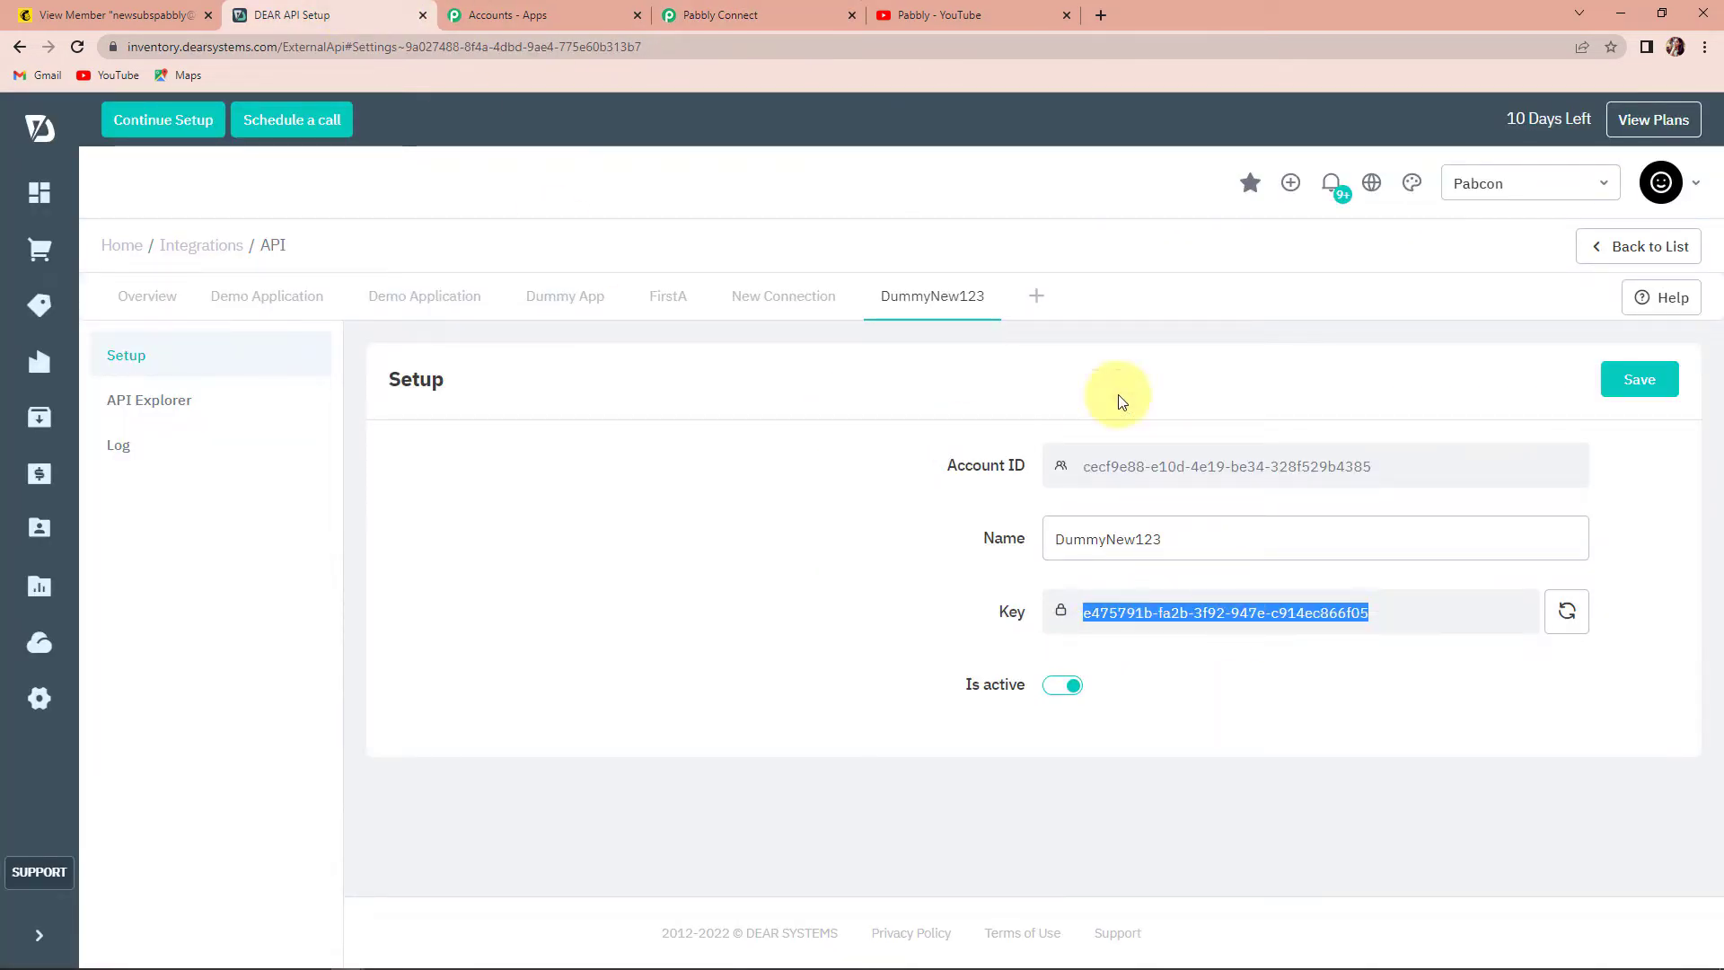
click(729, 18)
click(897, 552)
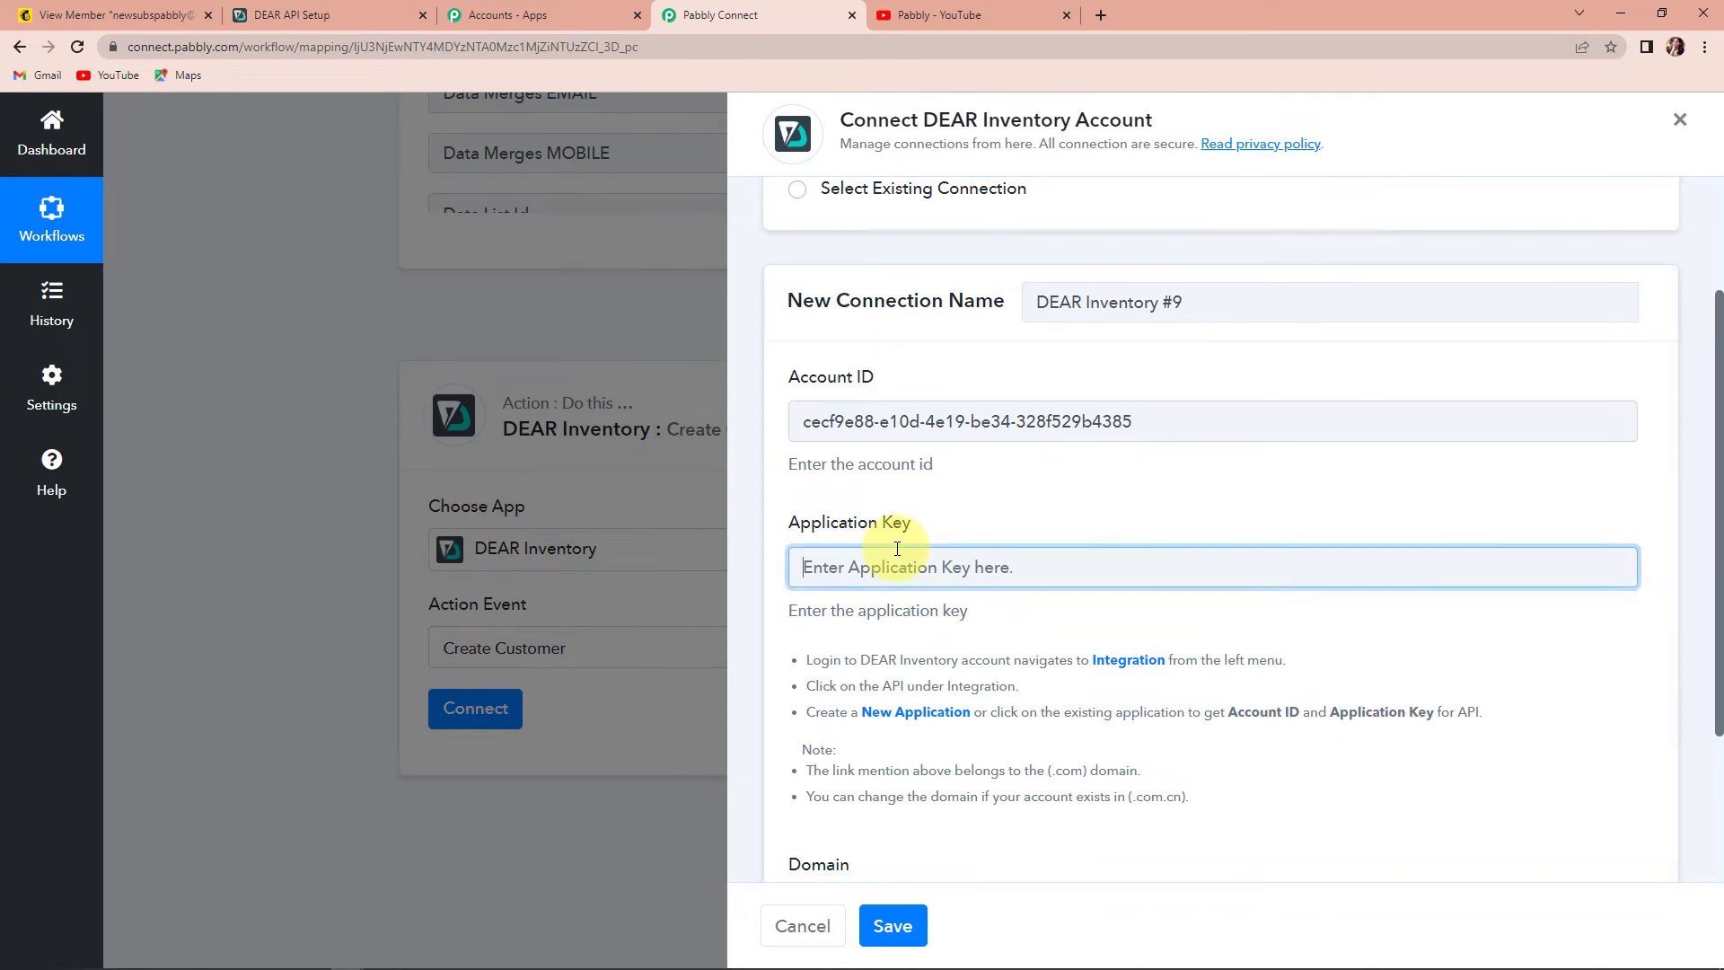
key(ctrl+v)
- Enter inventory.dearsystems.com as the Domain and save the DEAR Inventory connection
scroll(902, 714, down, 3)
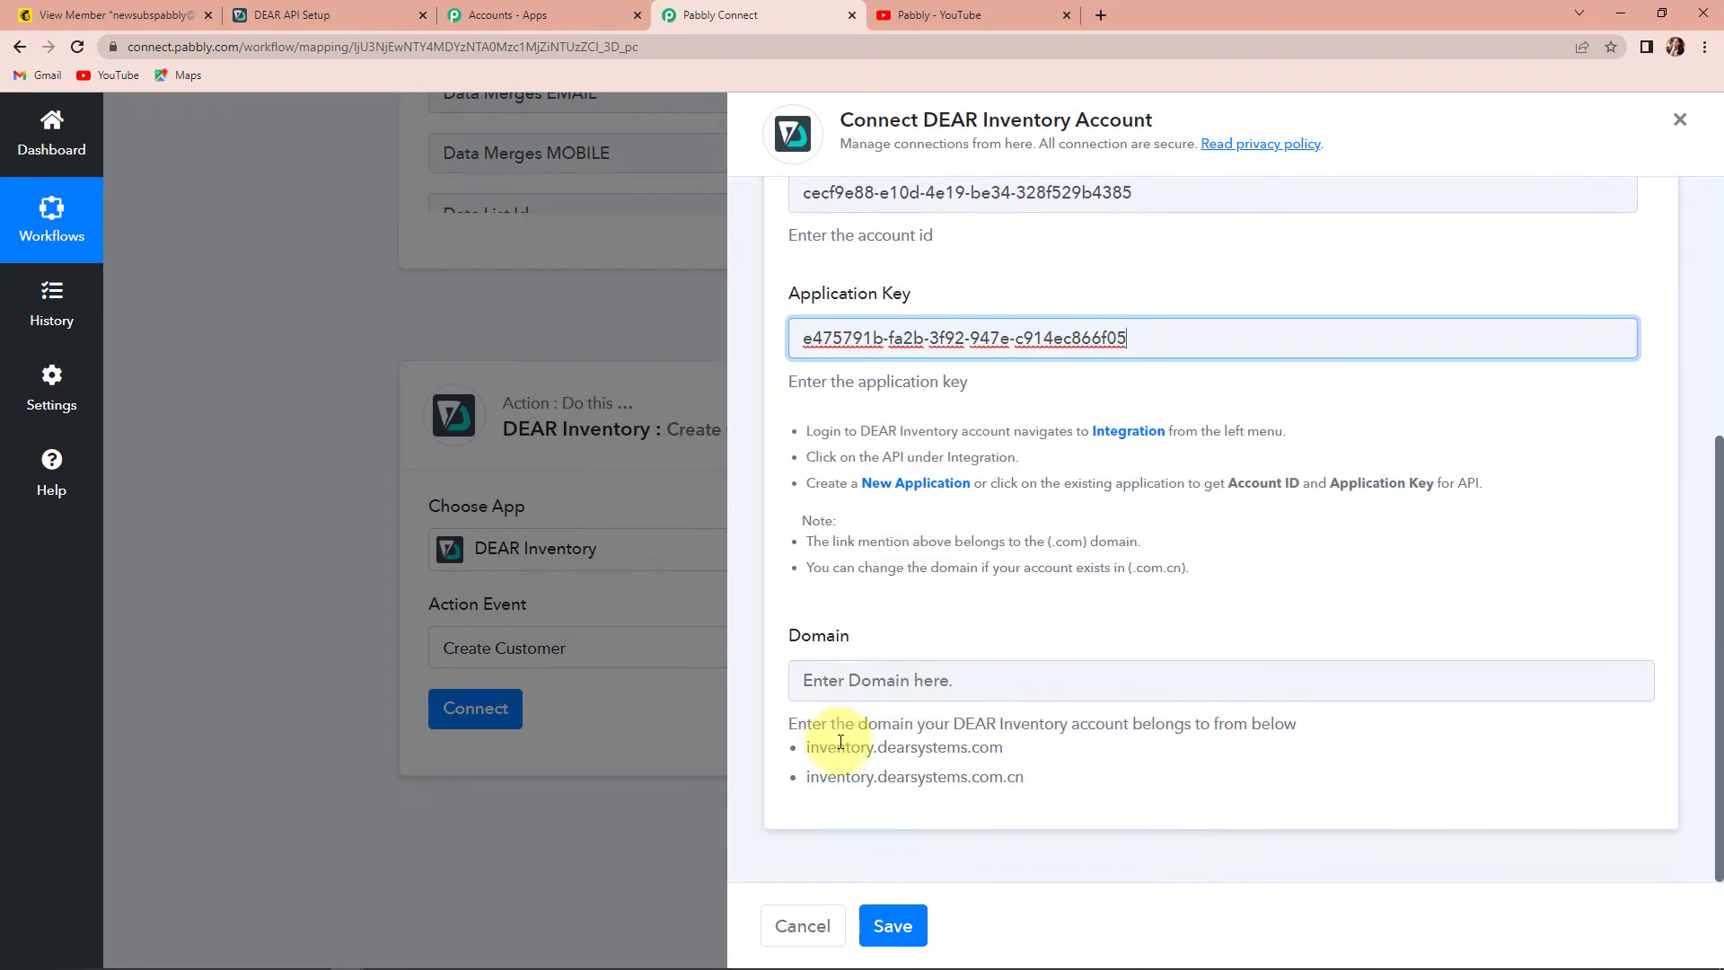
click(281, 16)
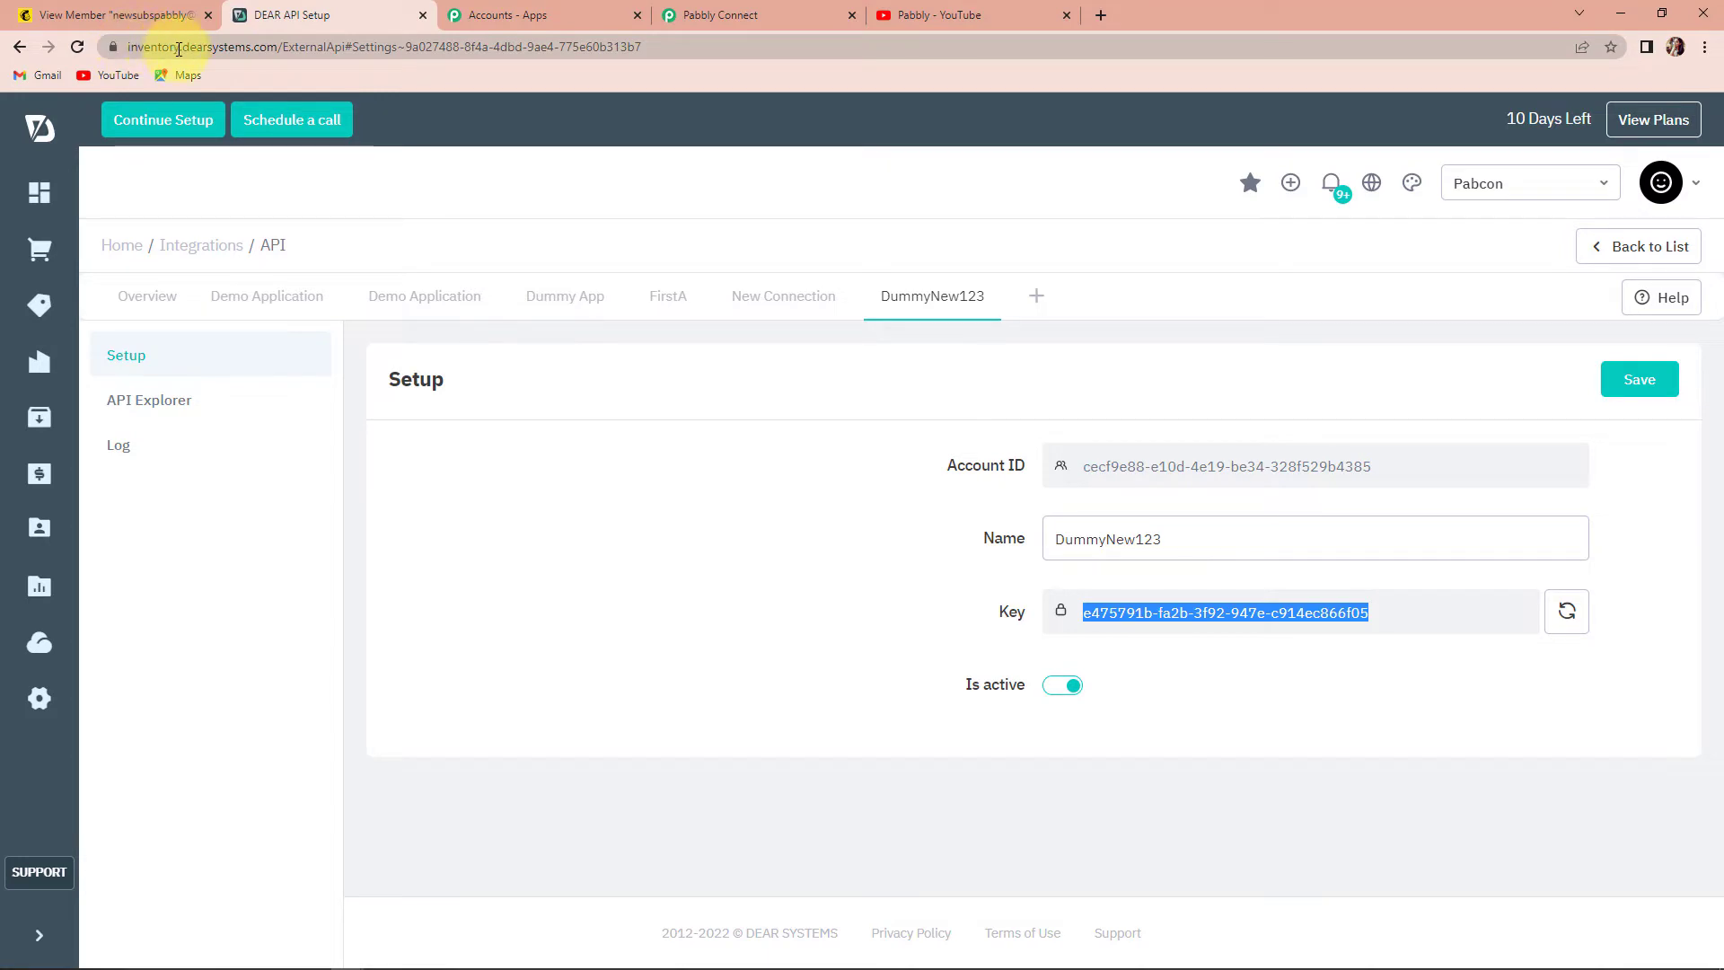
click(727, 15)
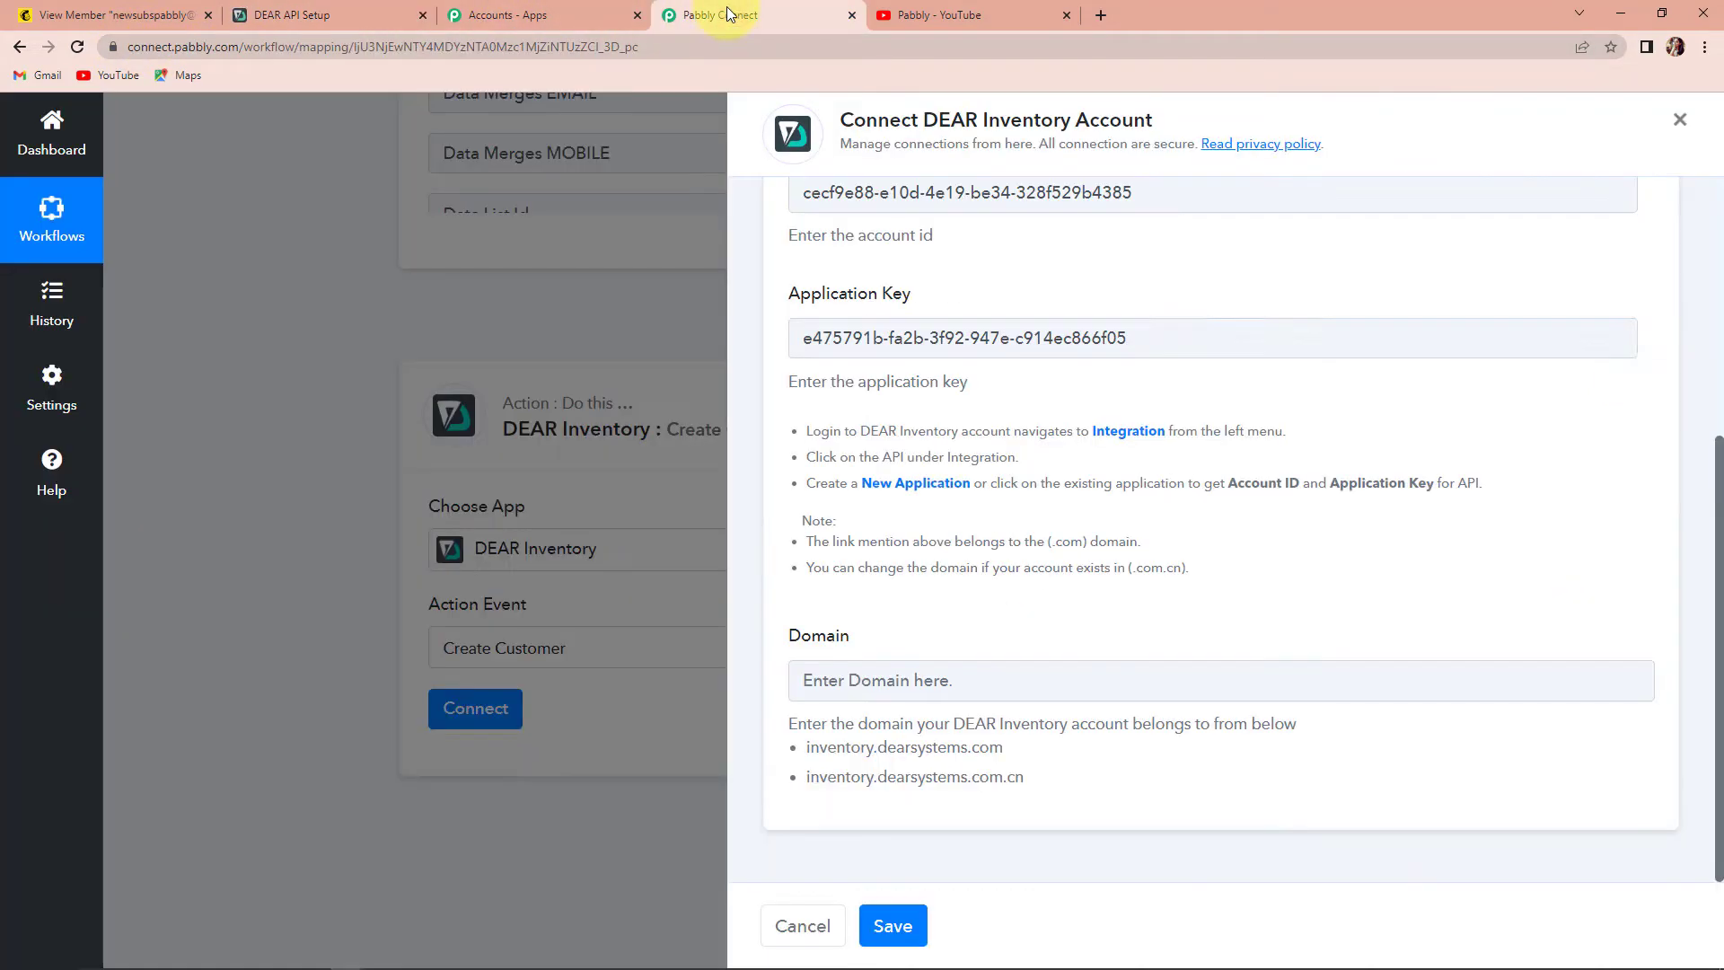
drag(1004, 752, 805, 756)
right_click(824, 745)
click(853, 766)
click(845, 685)
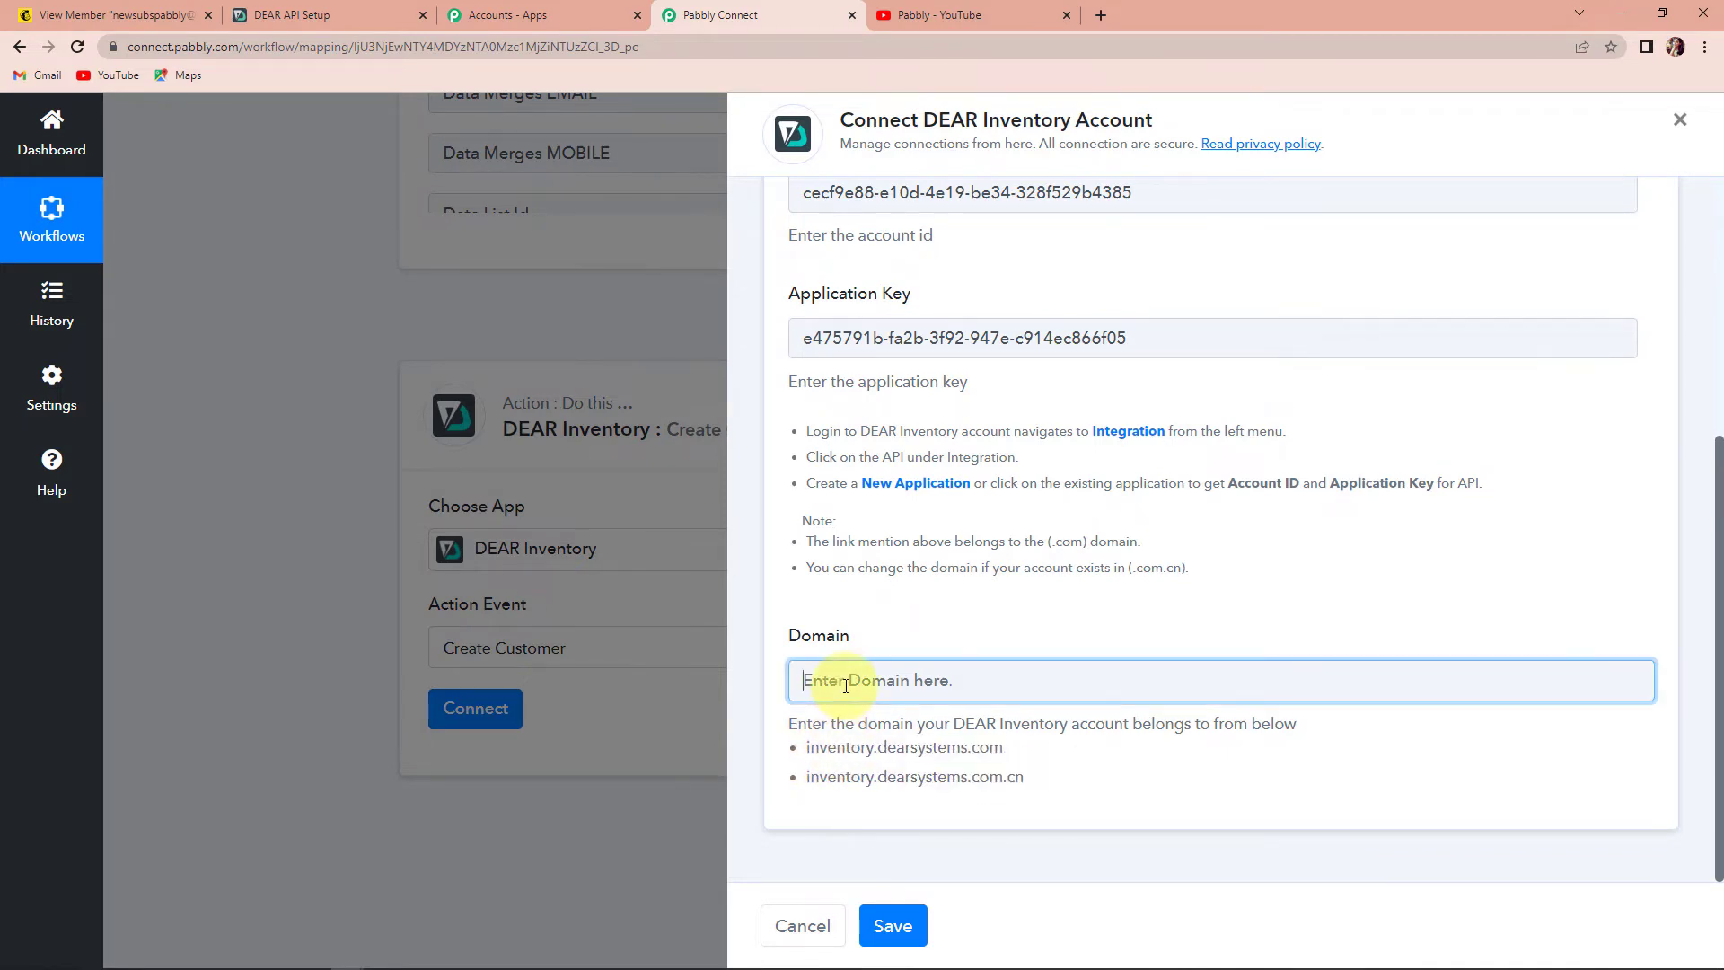
key(ctrl+v)
click(892, 925)
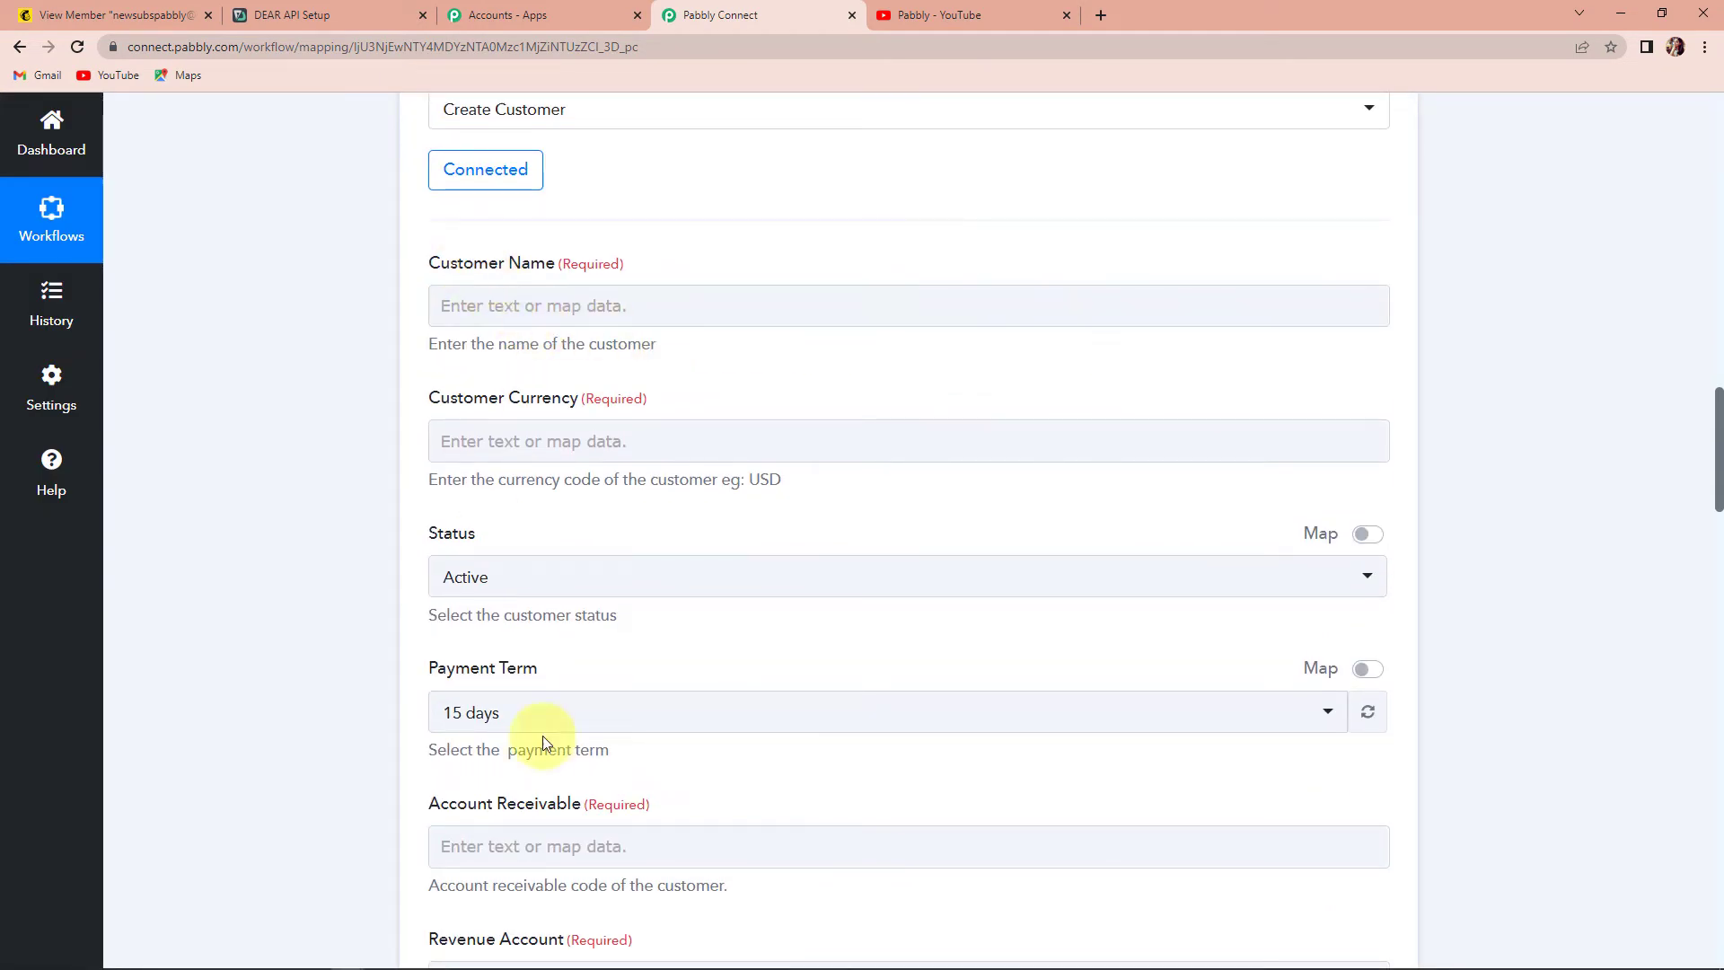
- Map Customer Name to the MailChimp subscriber's FNAME and LNAME fields
click(497, 304)
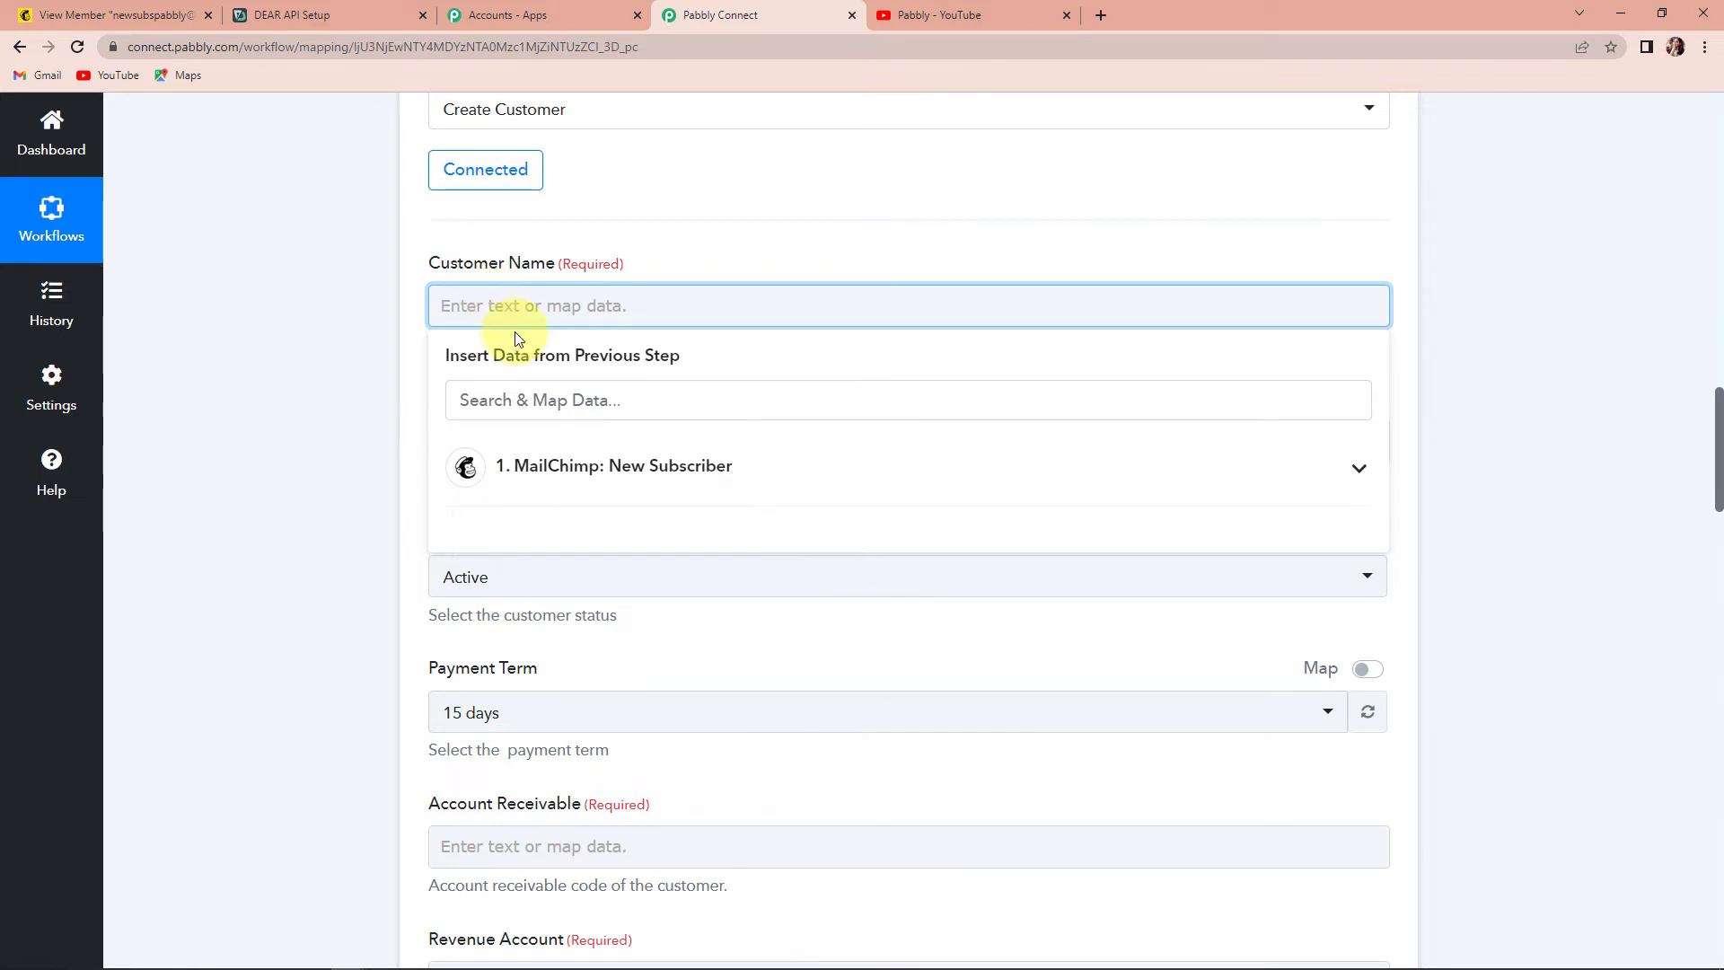
click(588, 478)
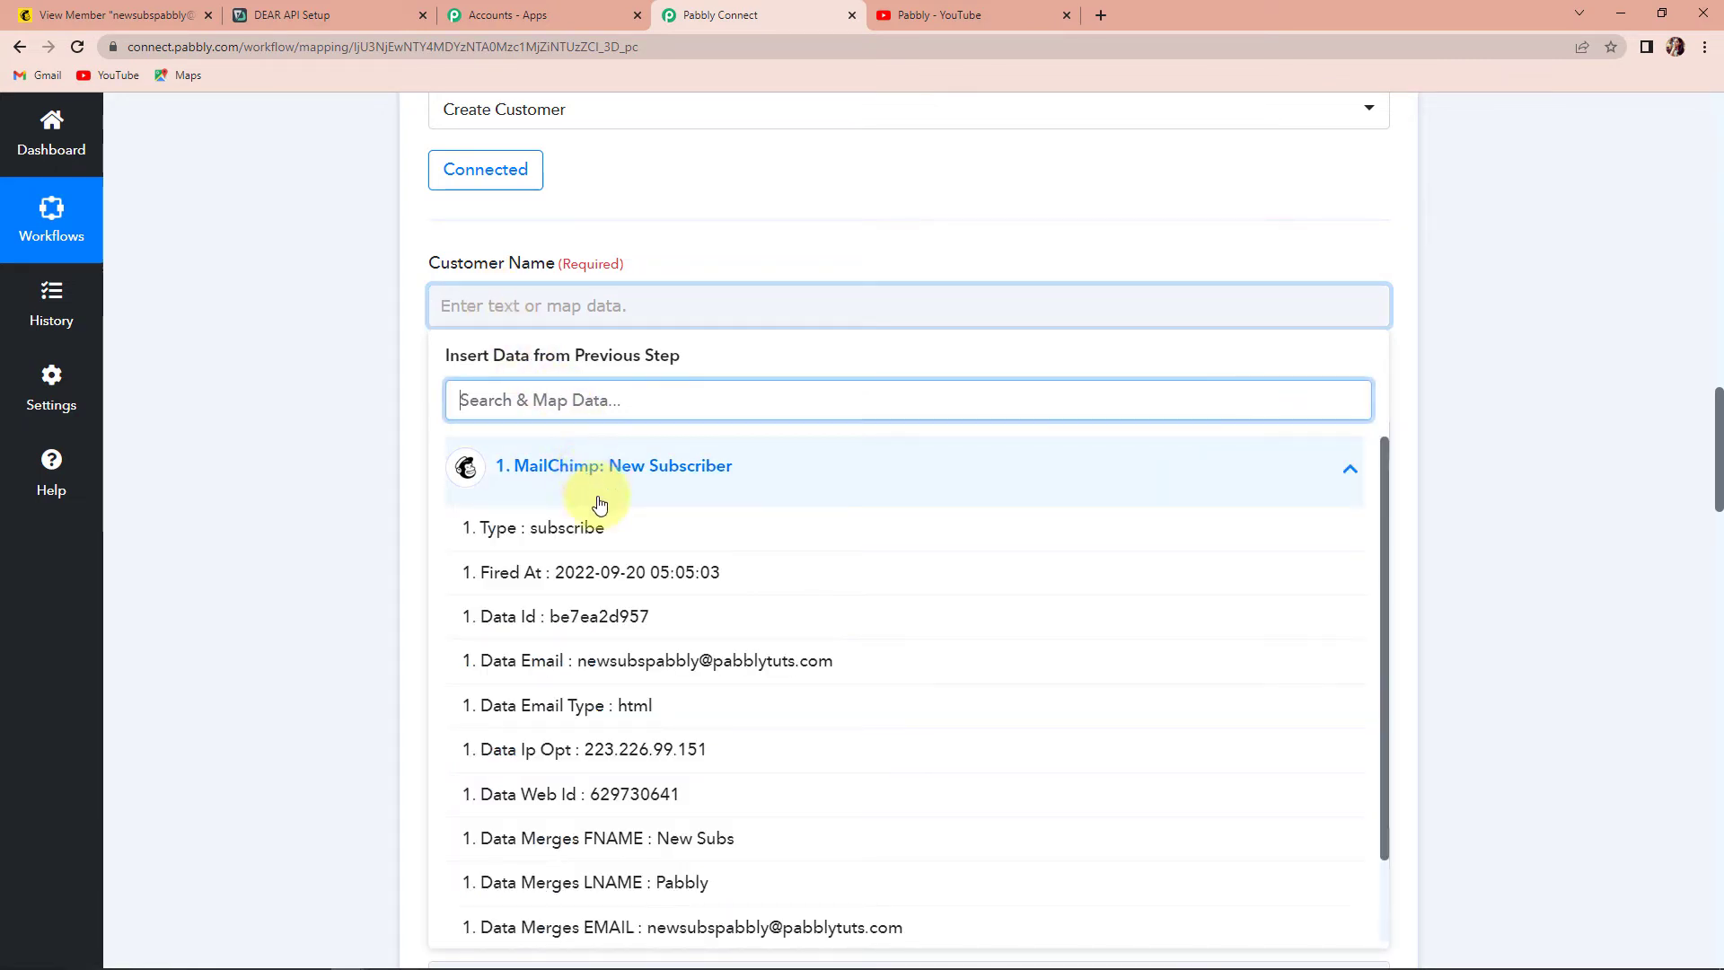
scroll(800, 743, down, 2)
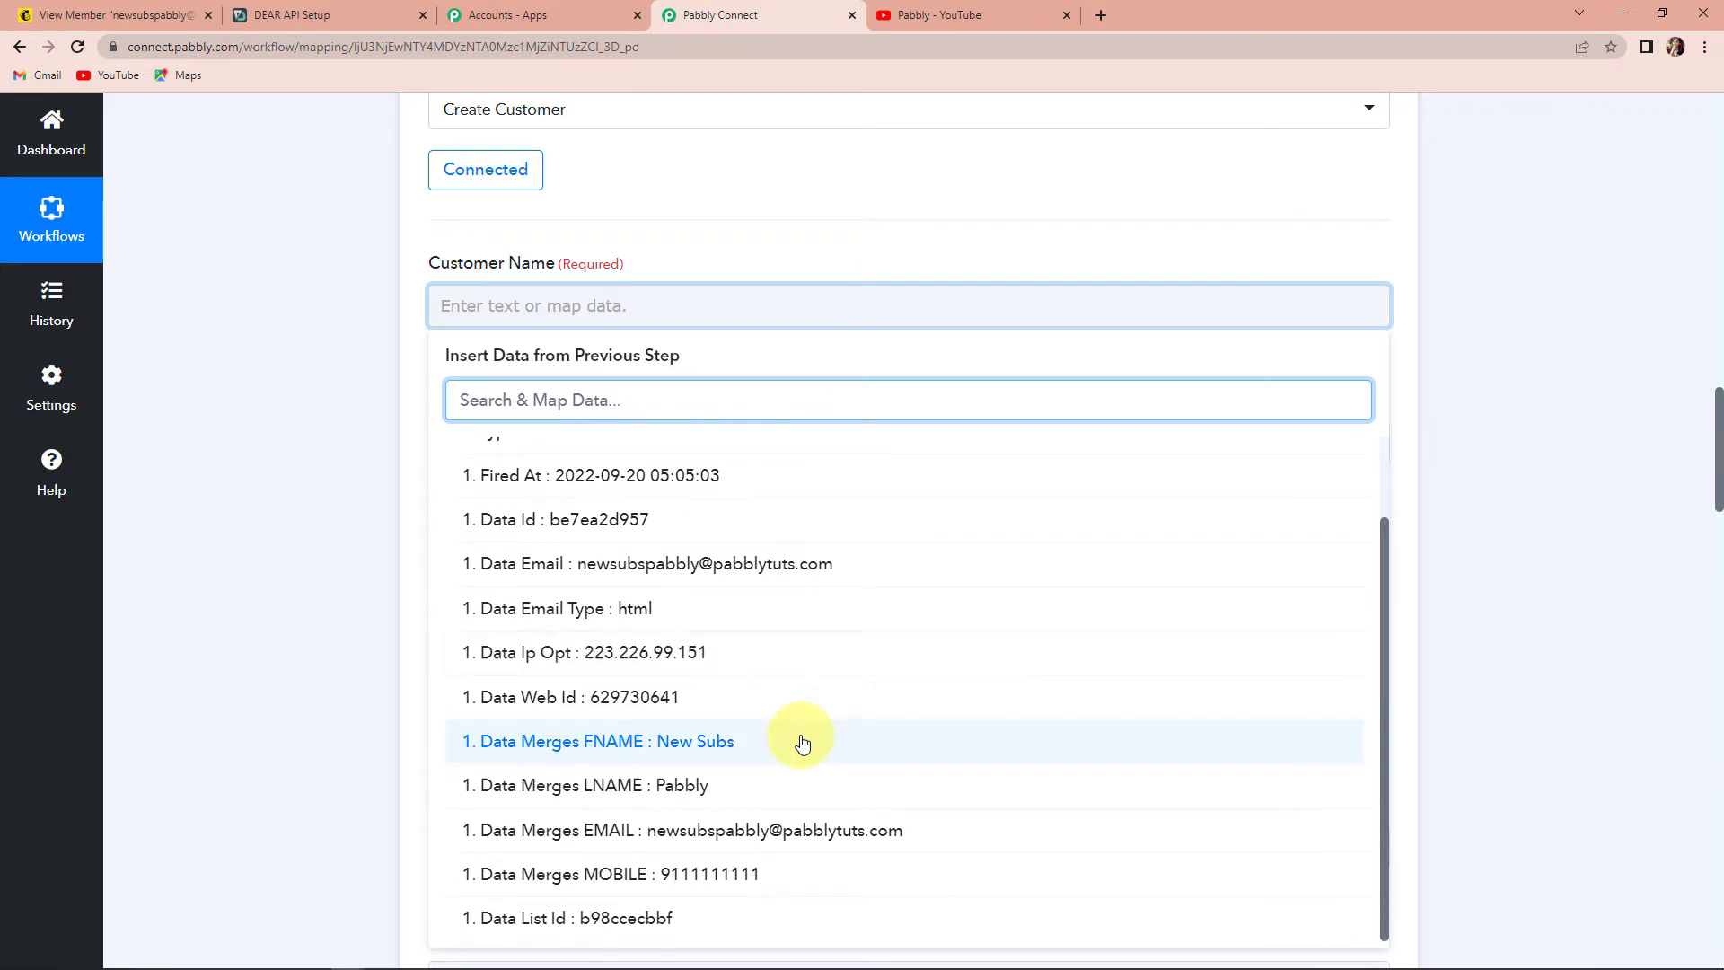
click(652, 757)
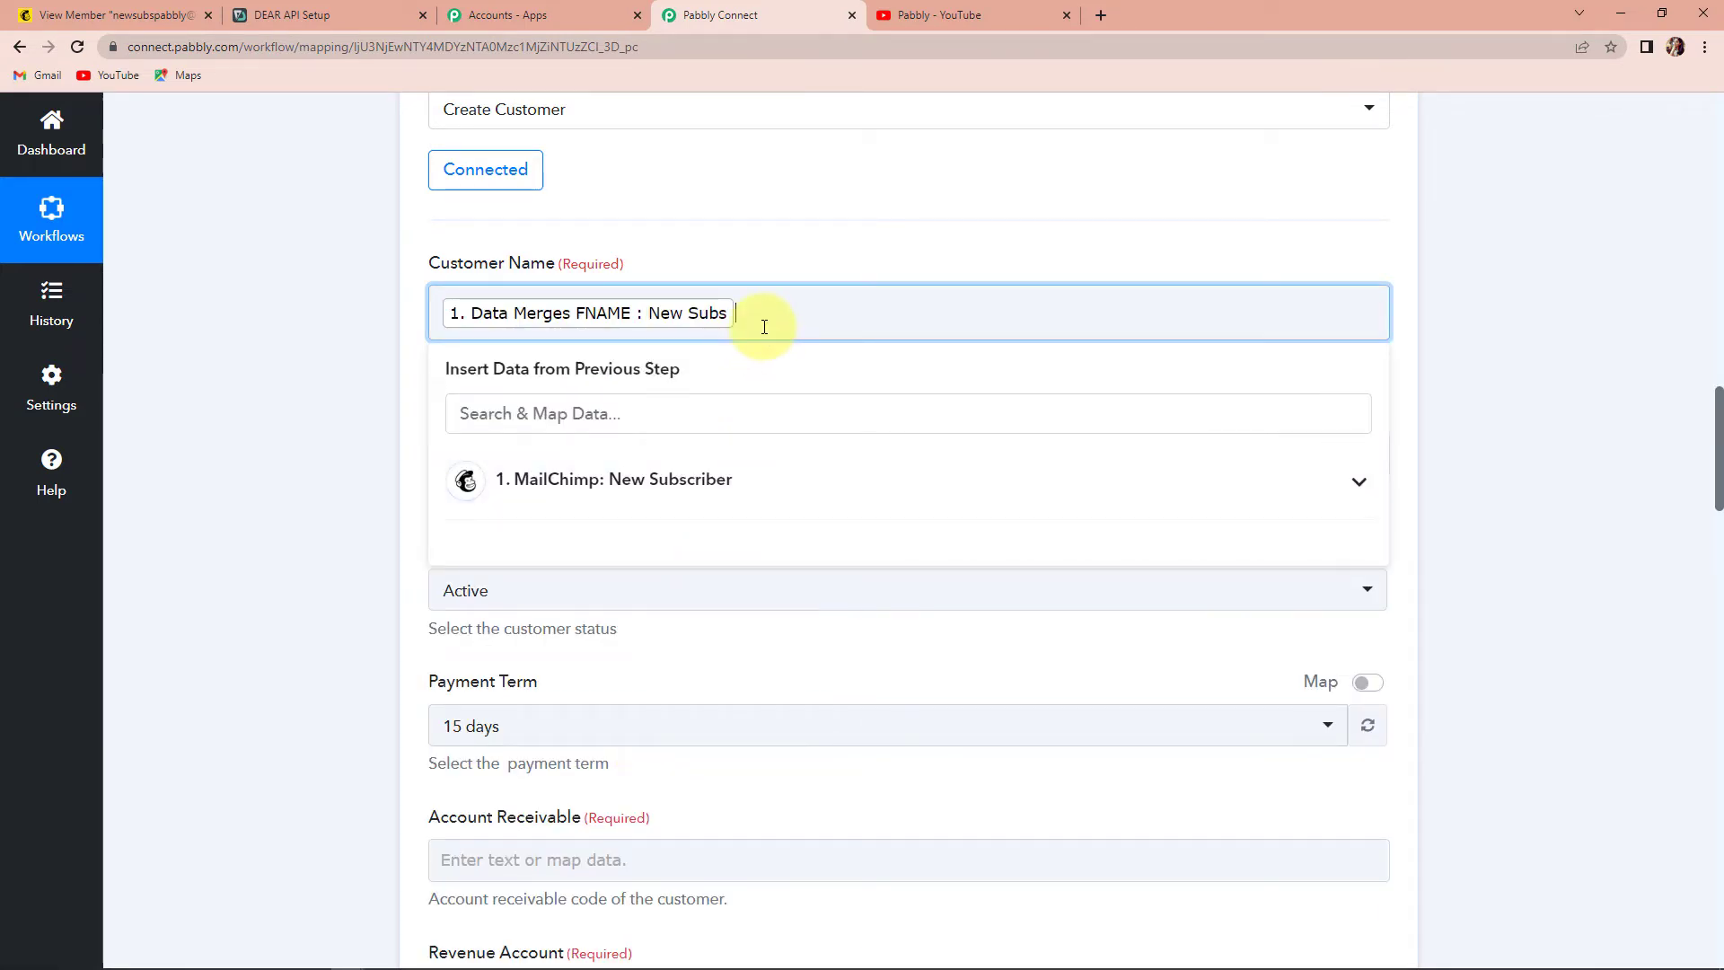
click(575, 480)
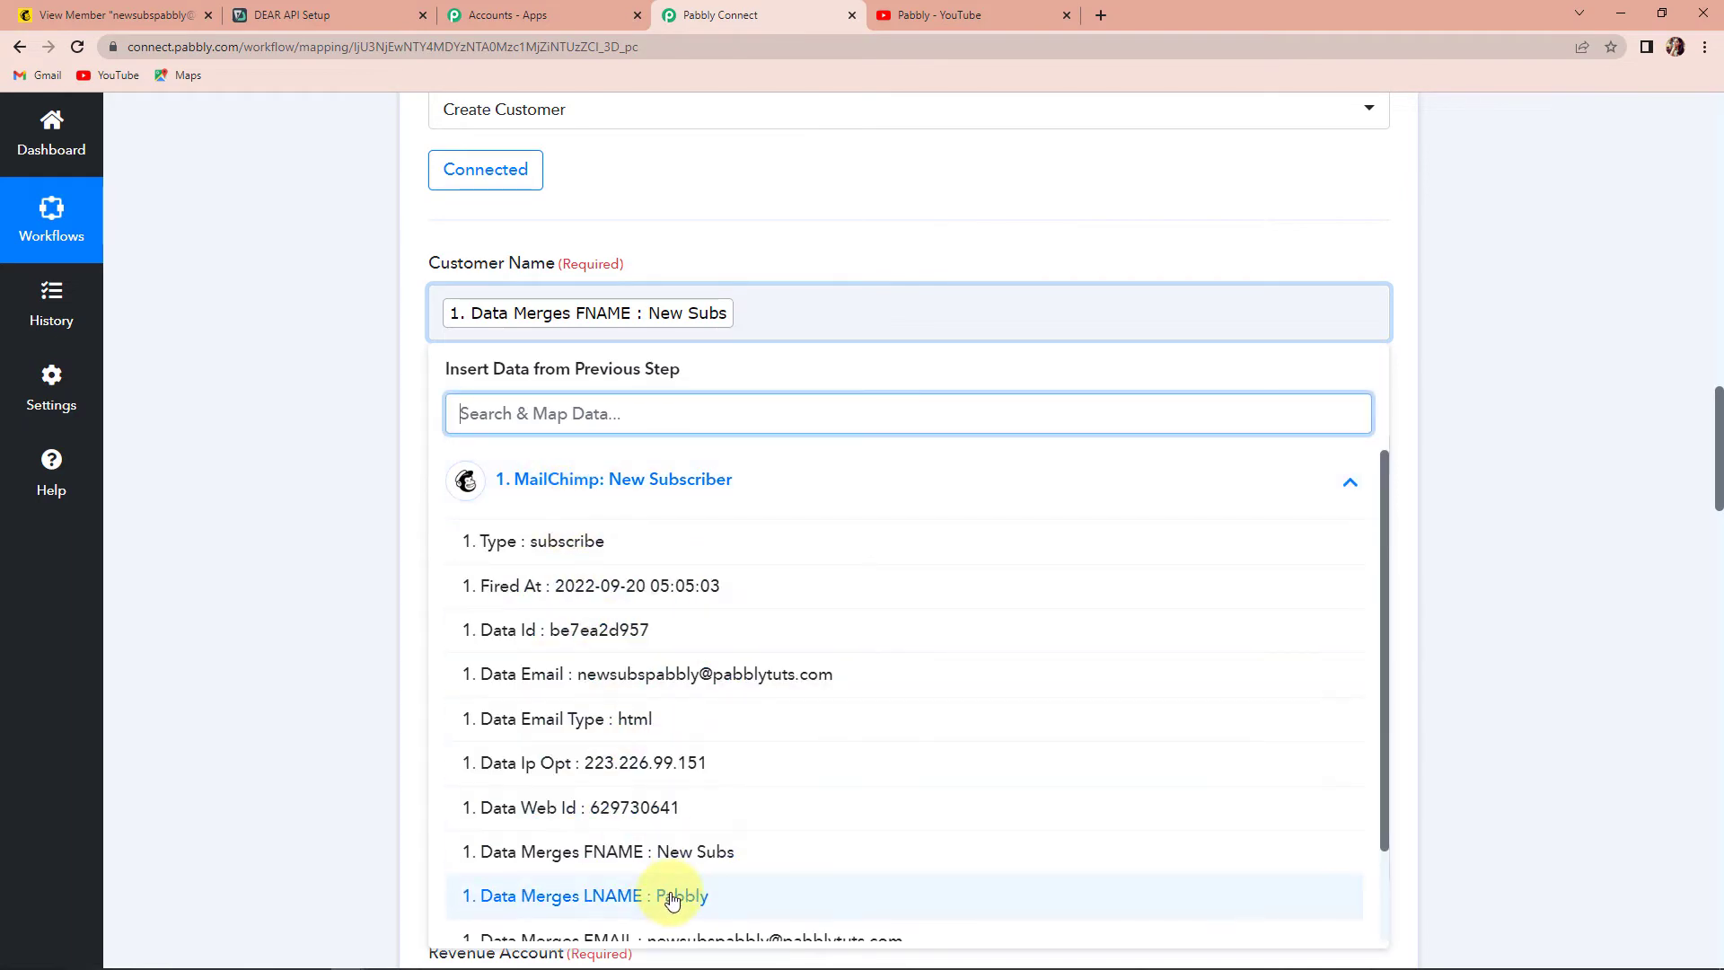
click(681, 884)
click(368, 424)
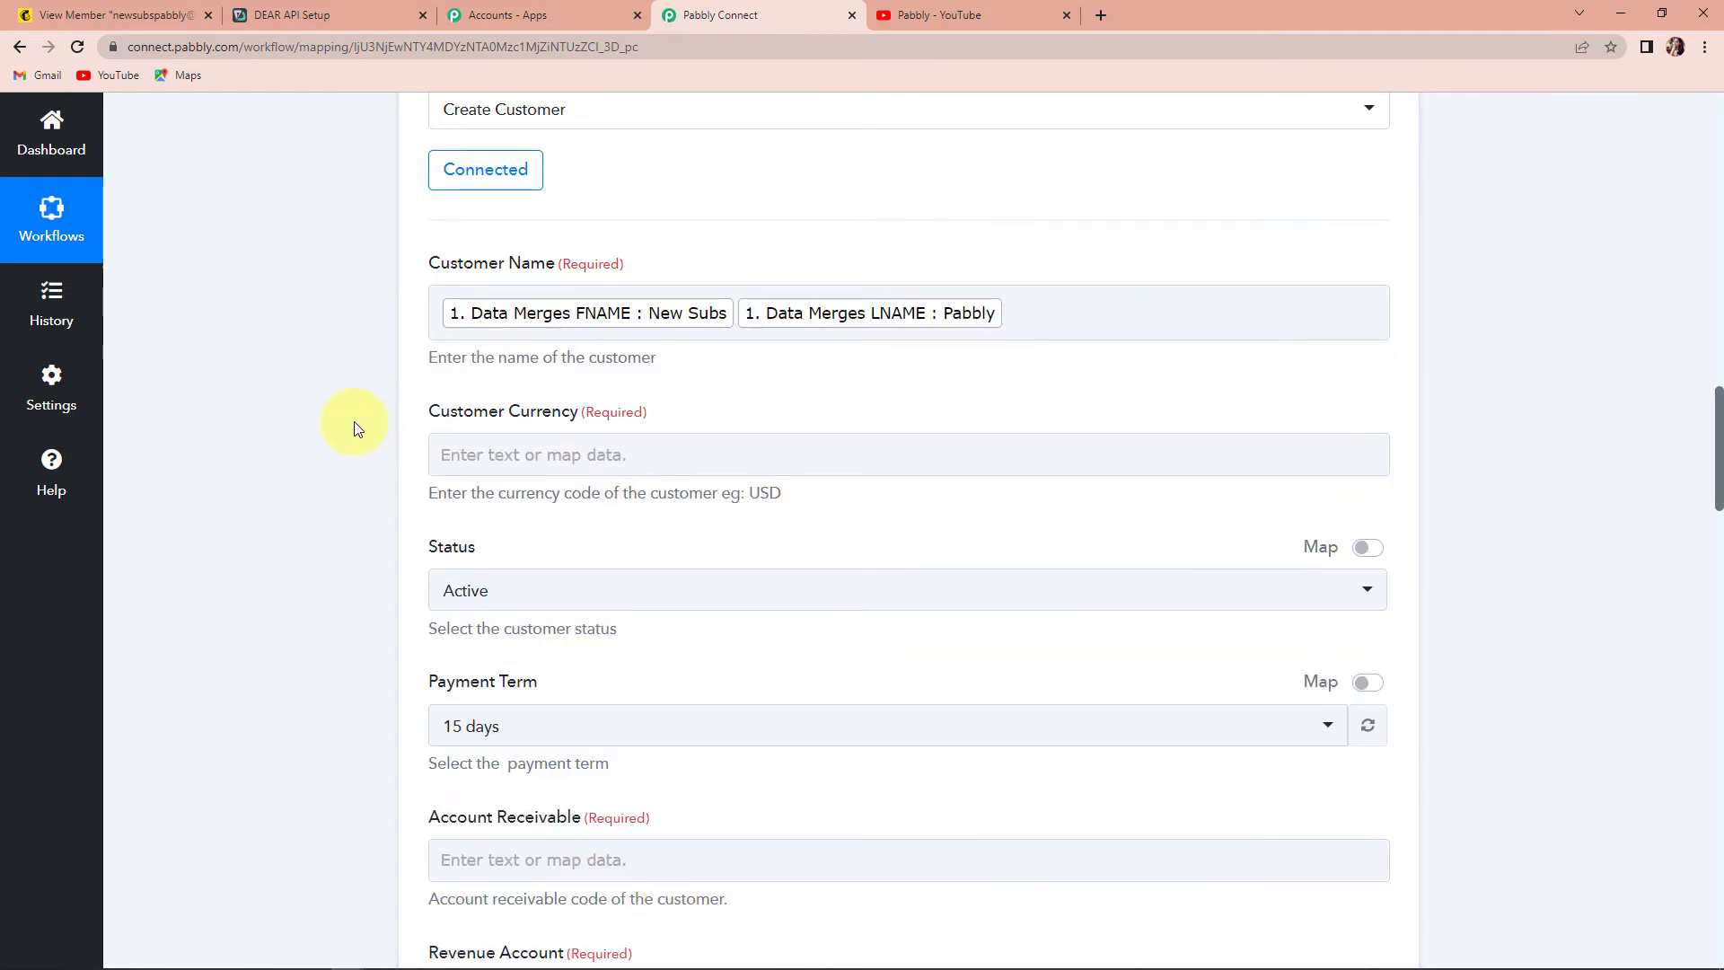
- Set Customer Currency to USD
scroll(424, 393, down, 1)
click(525, 361)
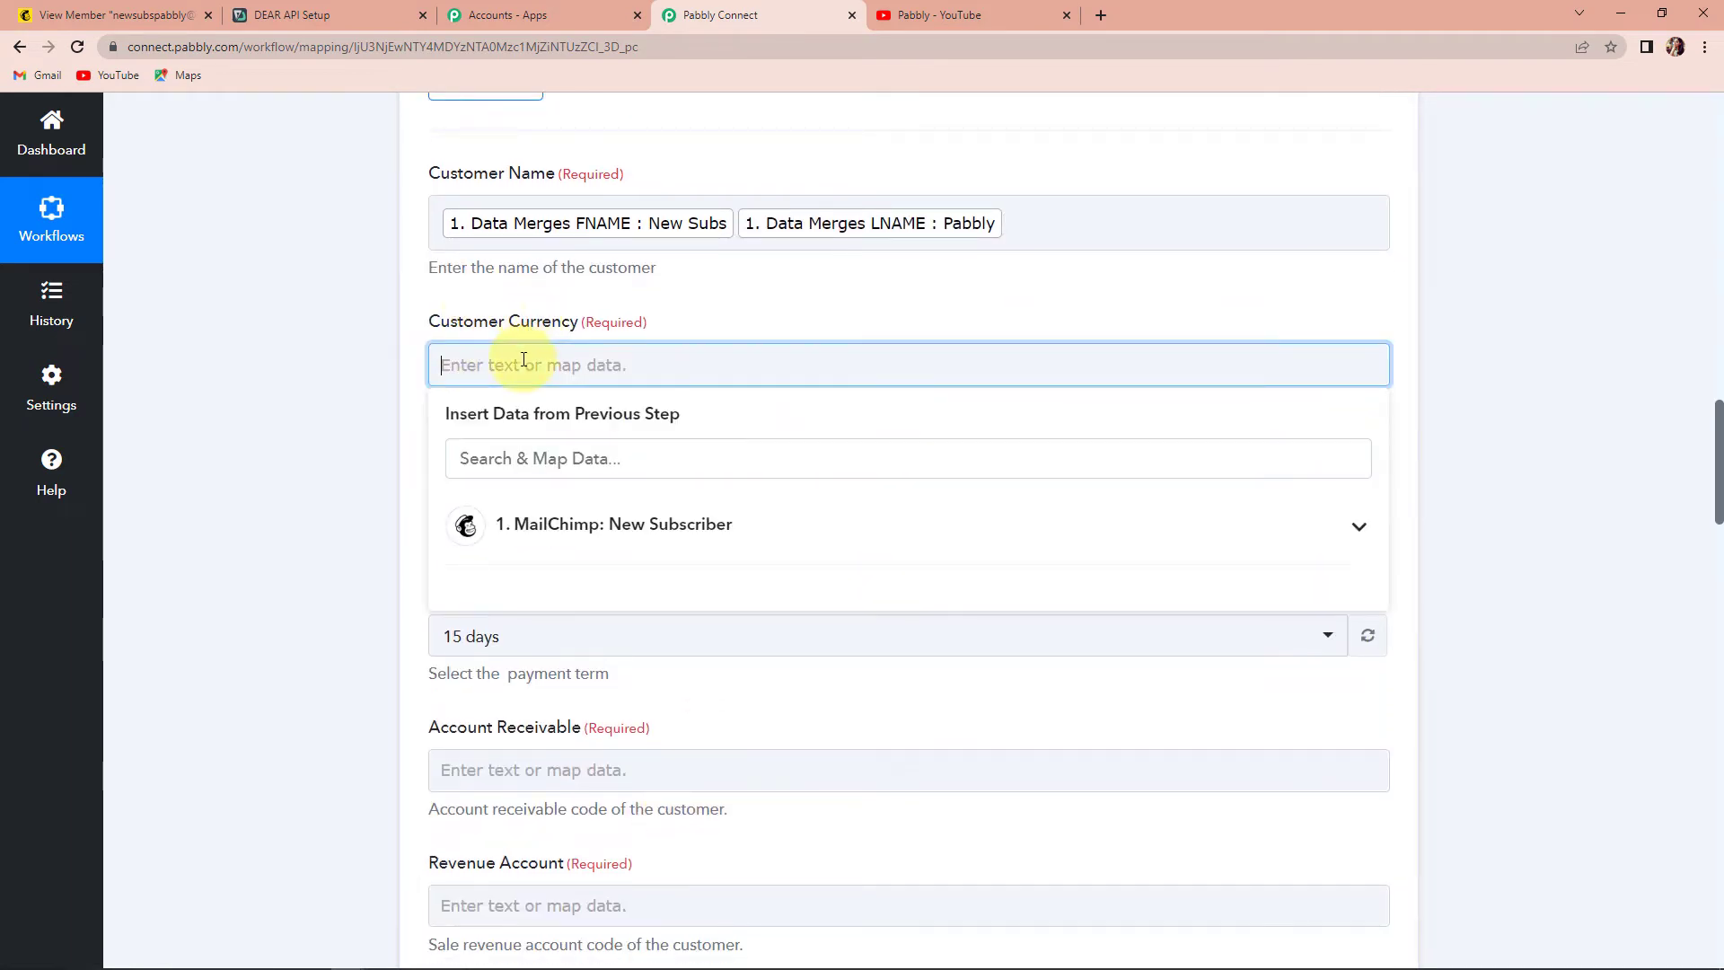
text(USD)
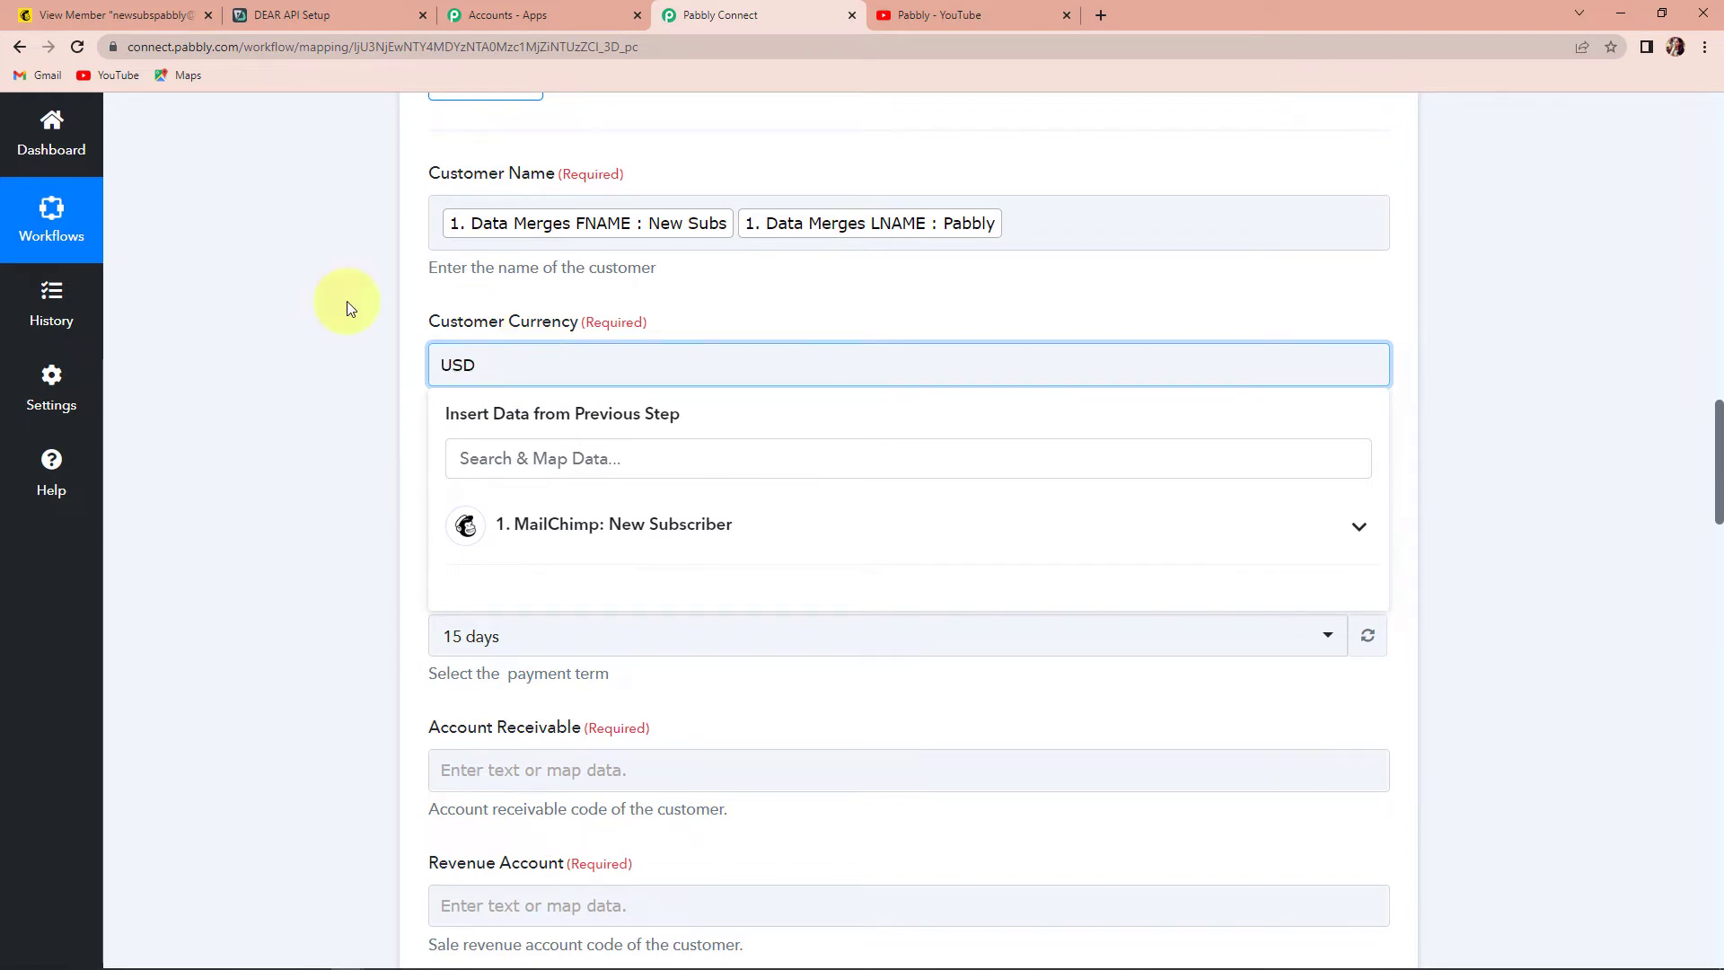
click(139, 359)
scroll(139, 358, down, 3)
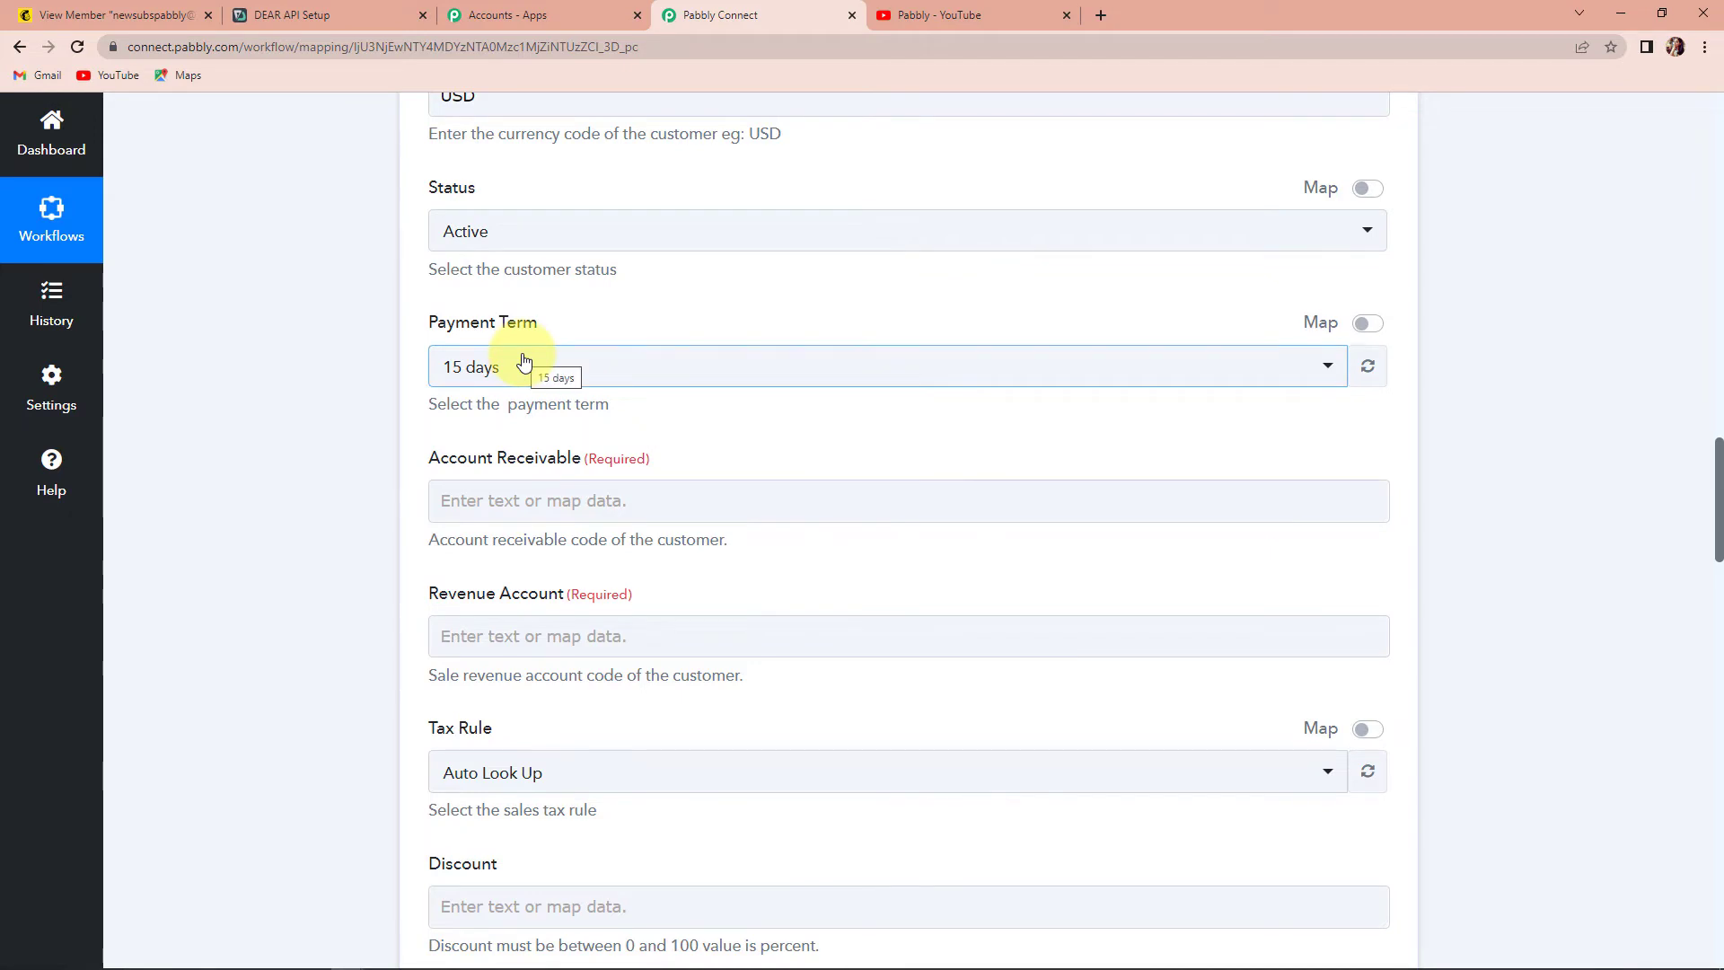
scroll(523, 361, down, 1)
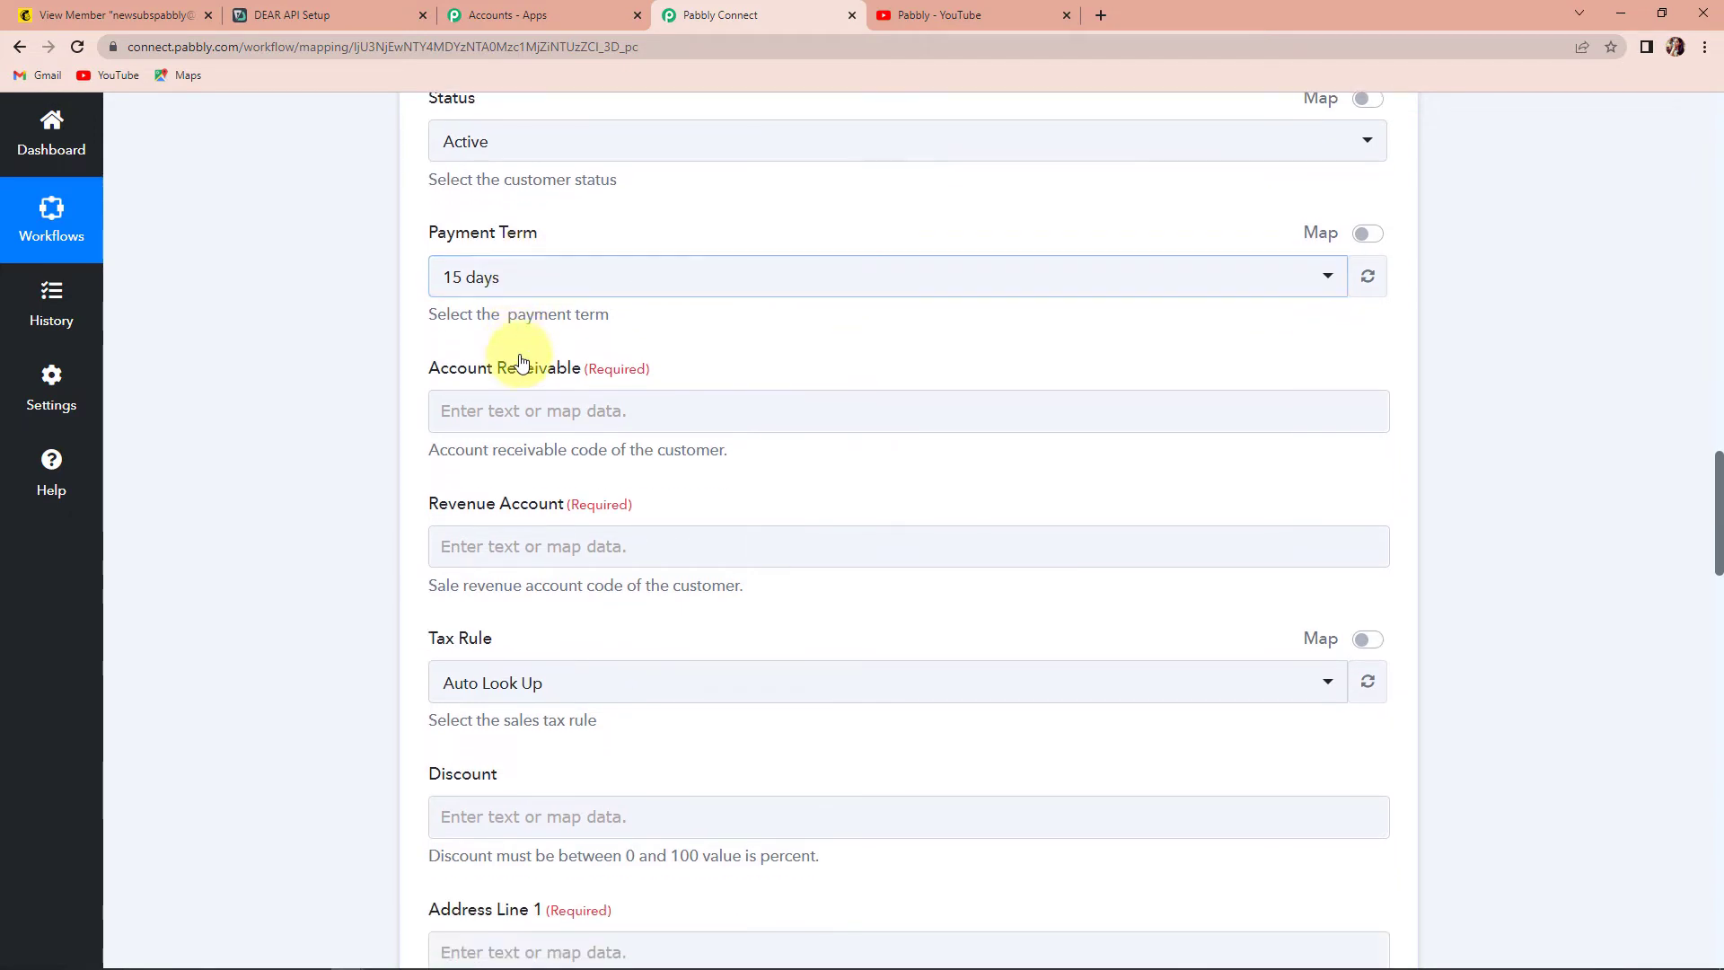
scroll(493, 391, down, 1)
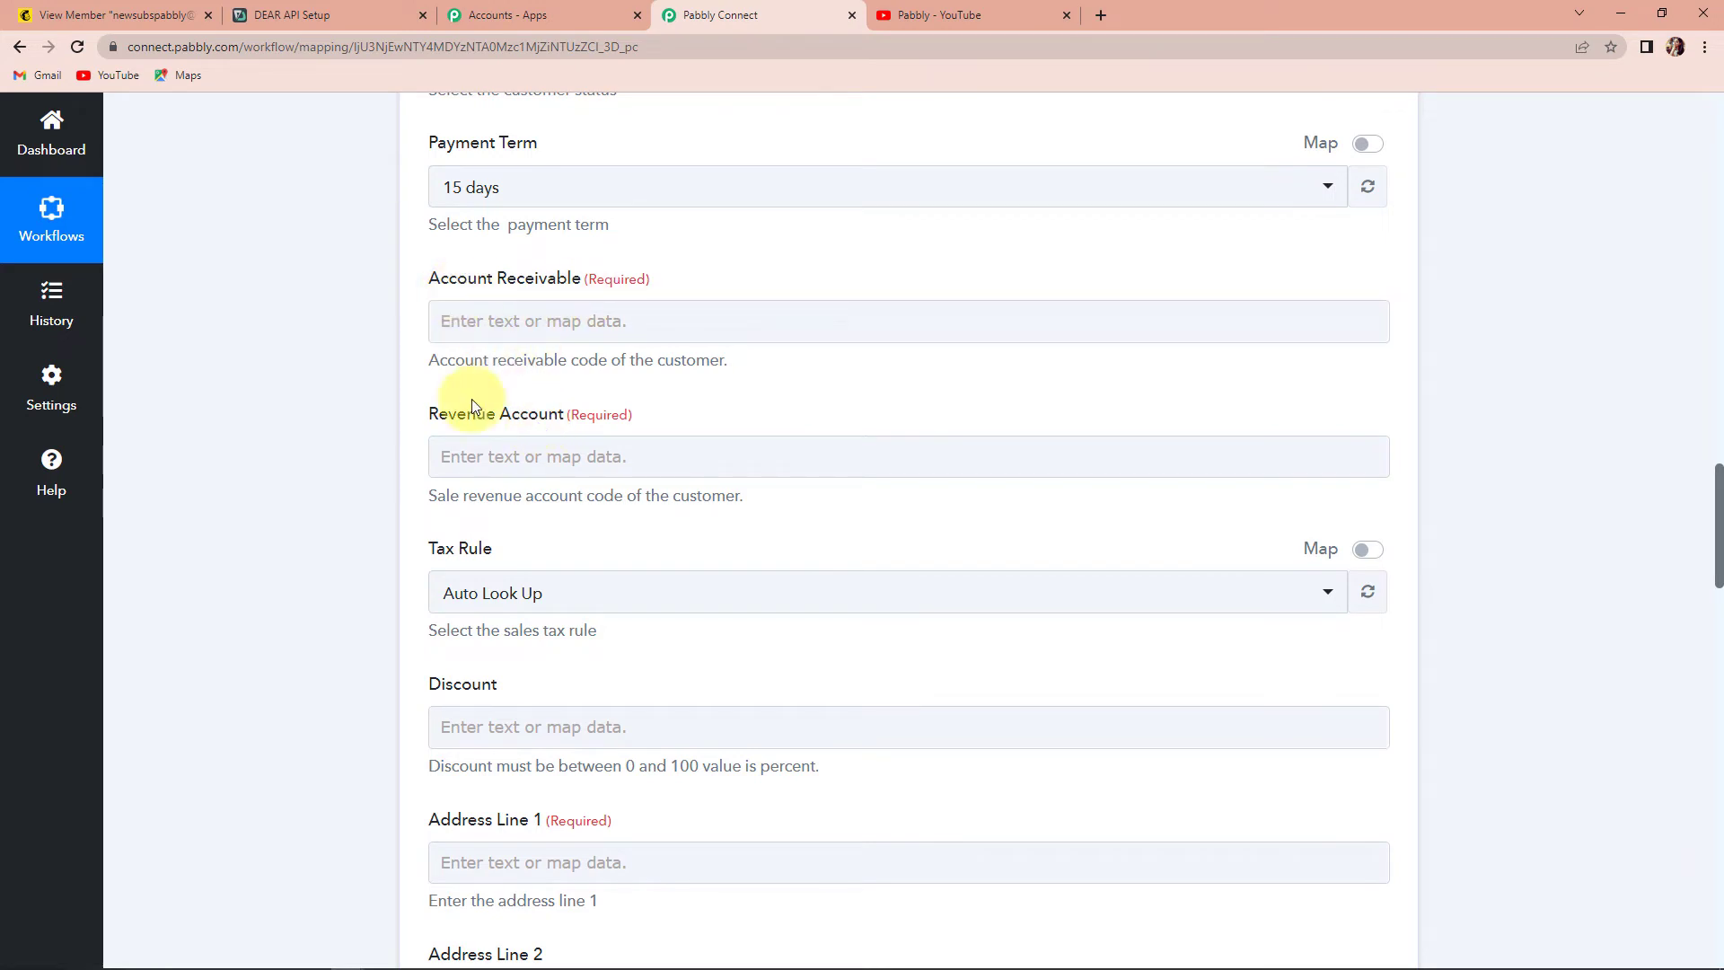
- Look up Accounts Receivable code 1200 in DEAR's Reference Books Chart Of Accounts
click(339, 16)
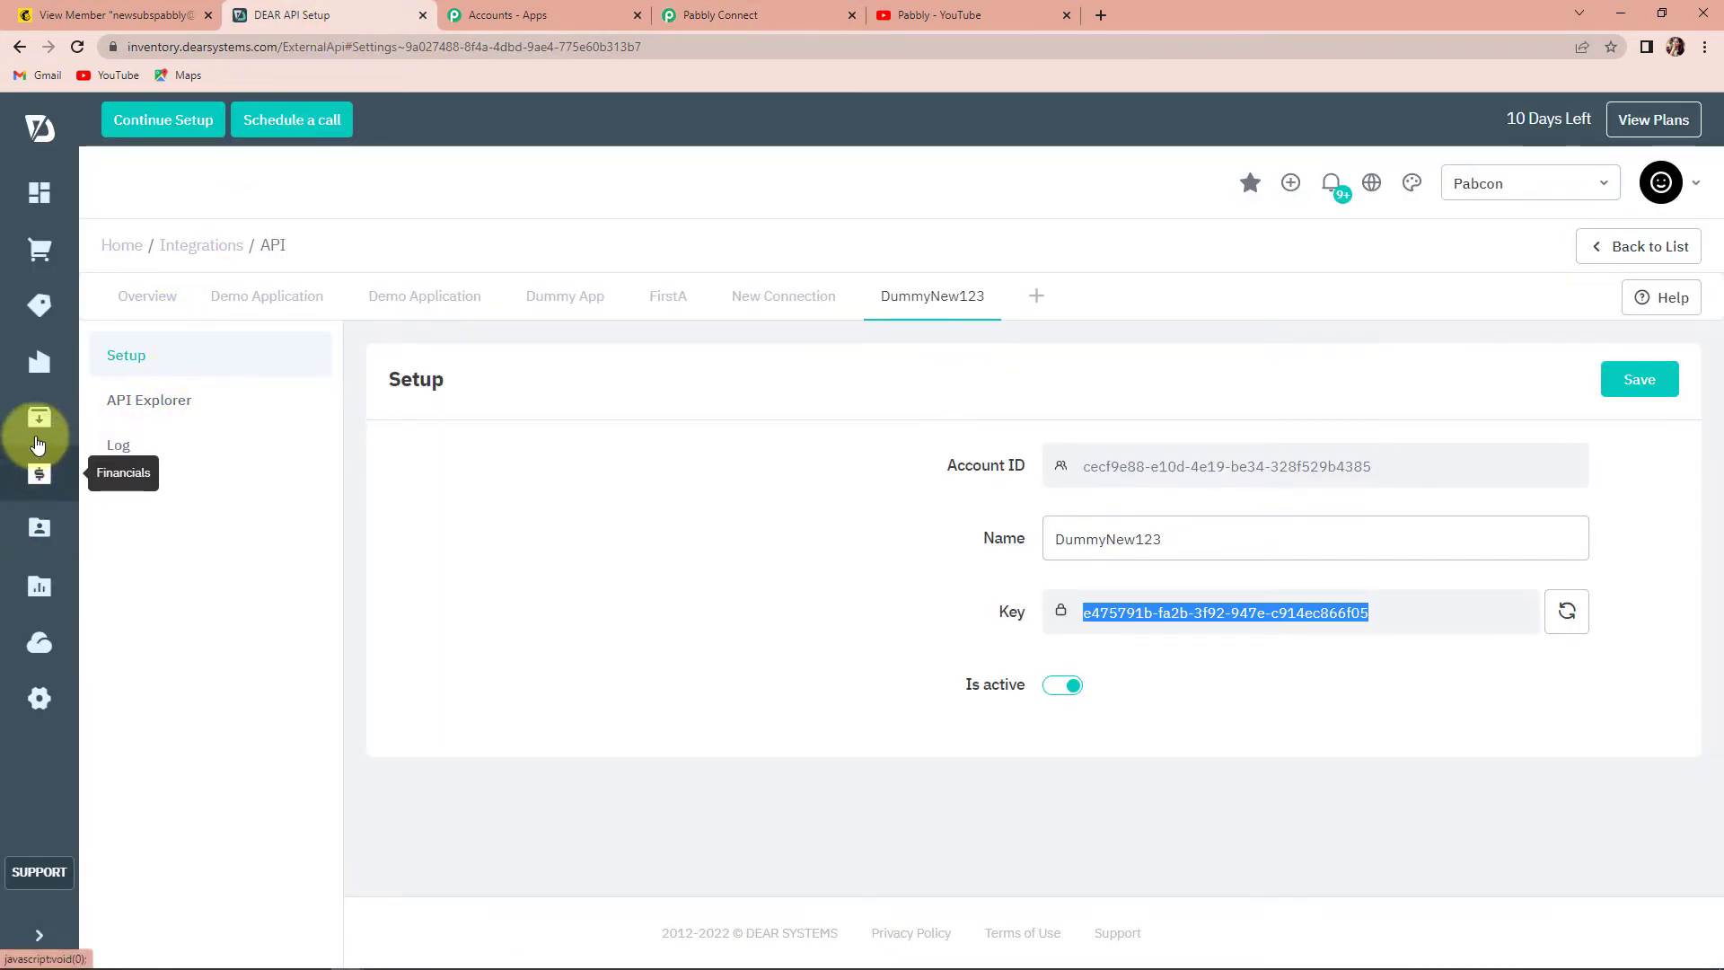
mouse_move(38, 697)
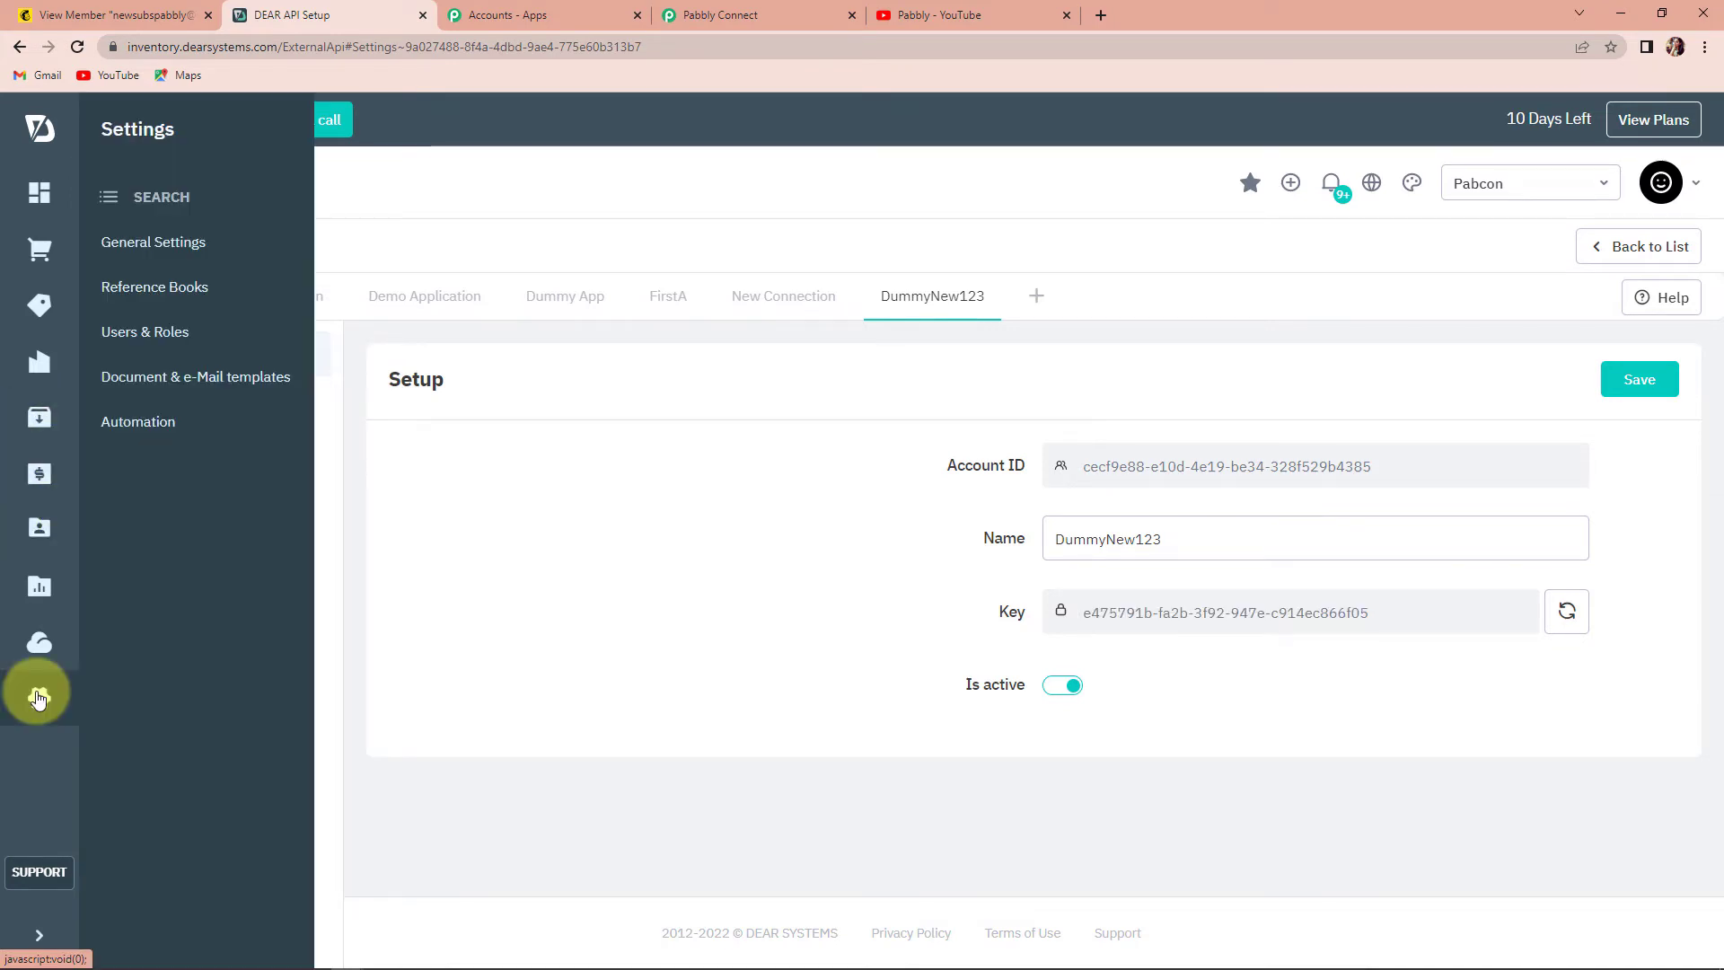
click(135, 282)
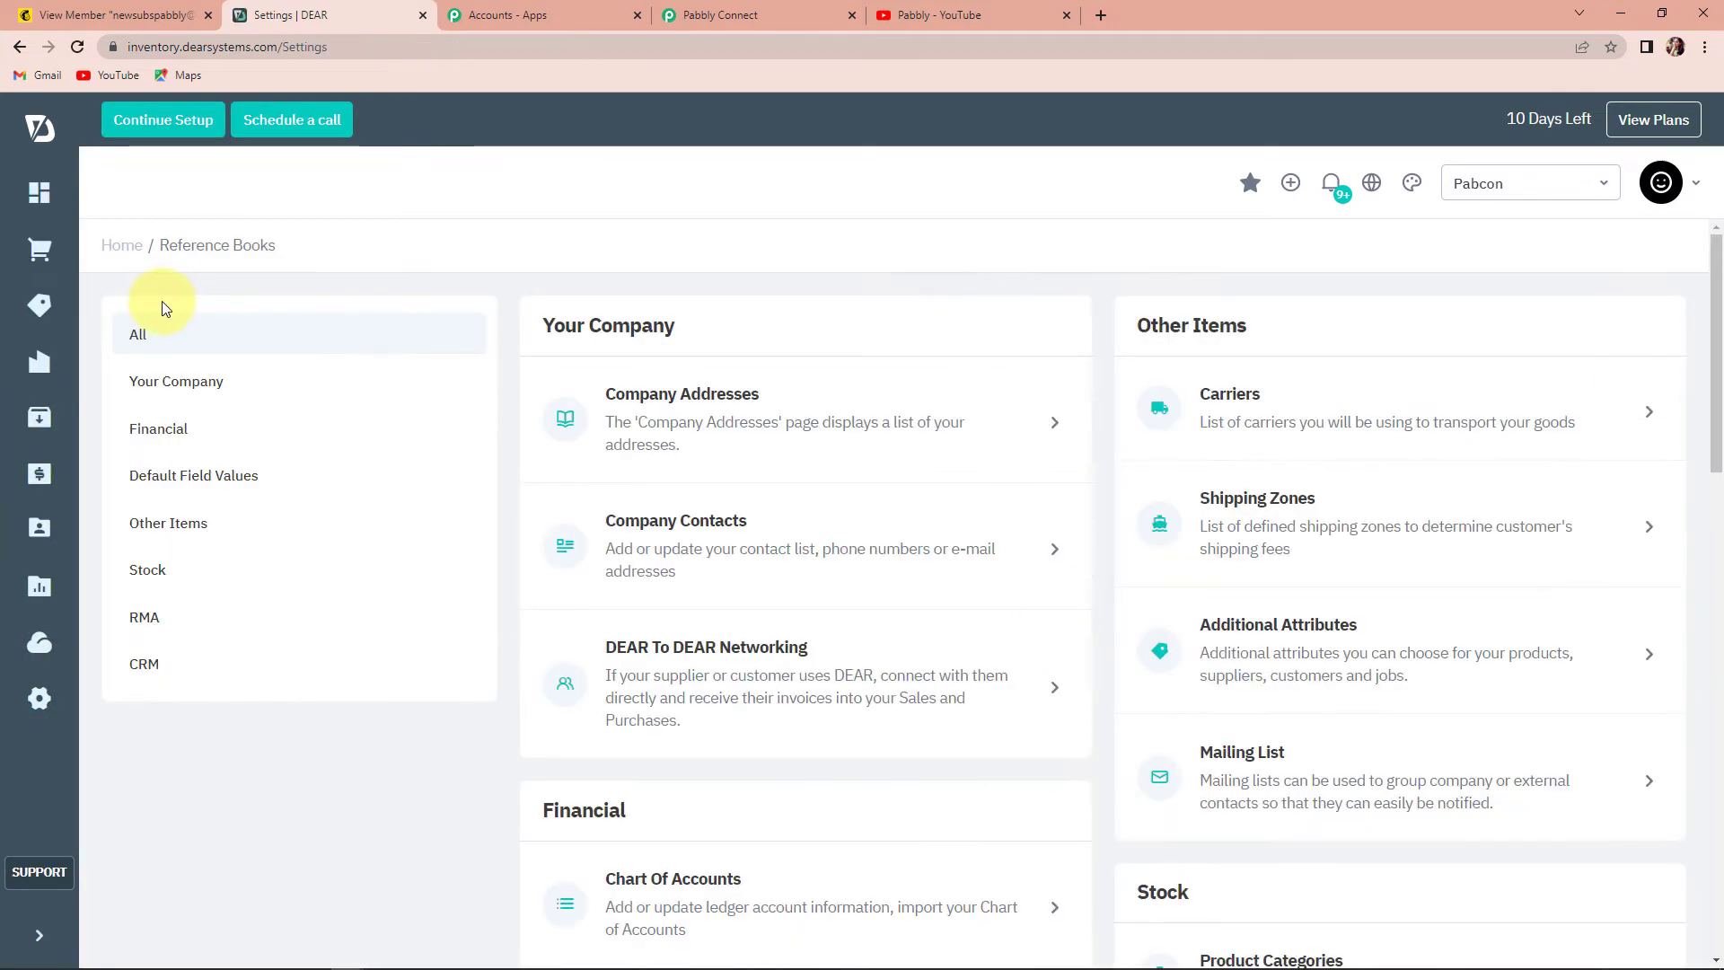
scroll(677, 503, down, 3)
click(652, 639)
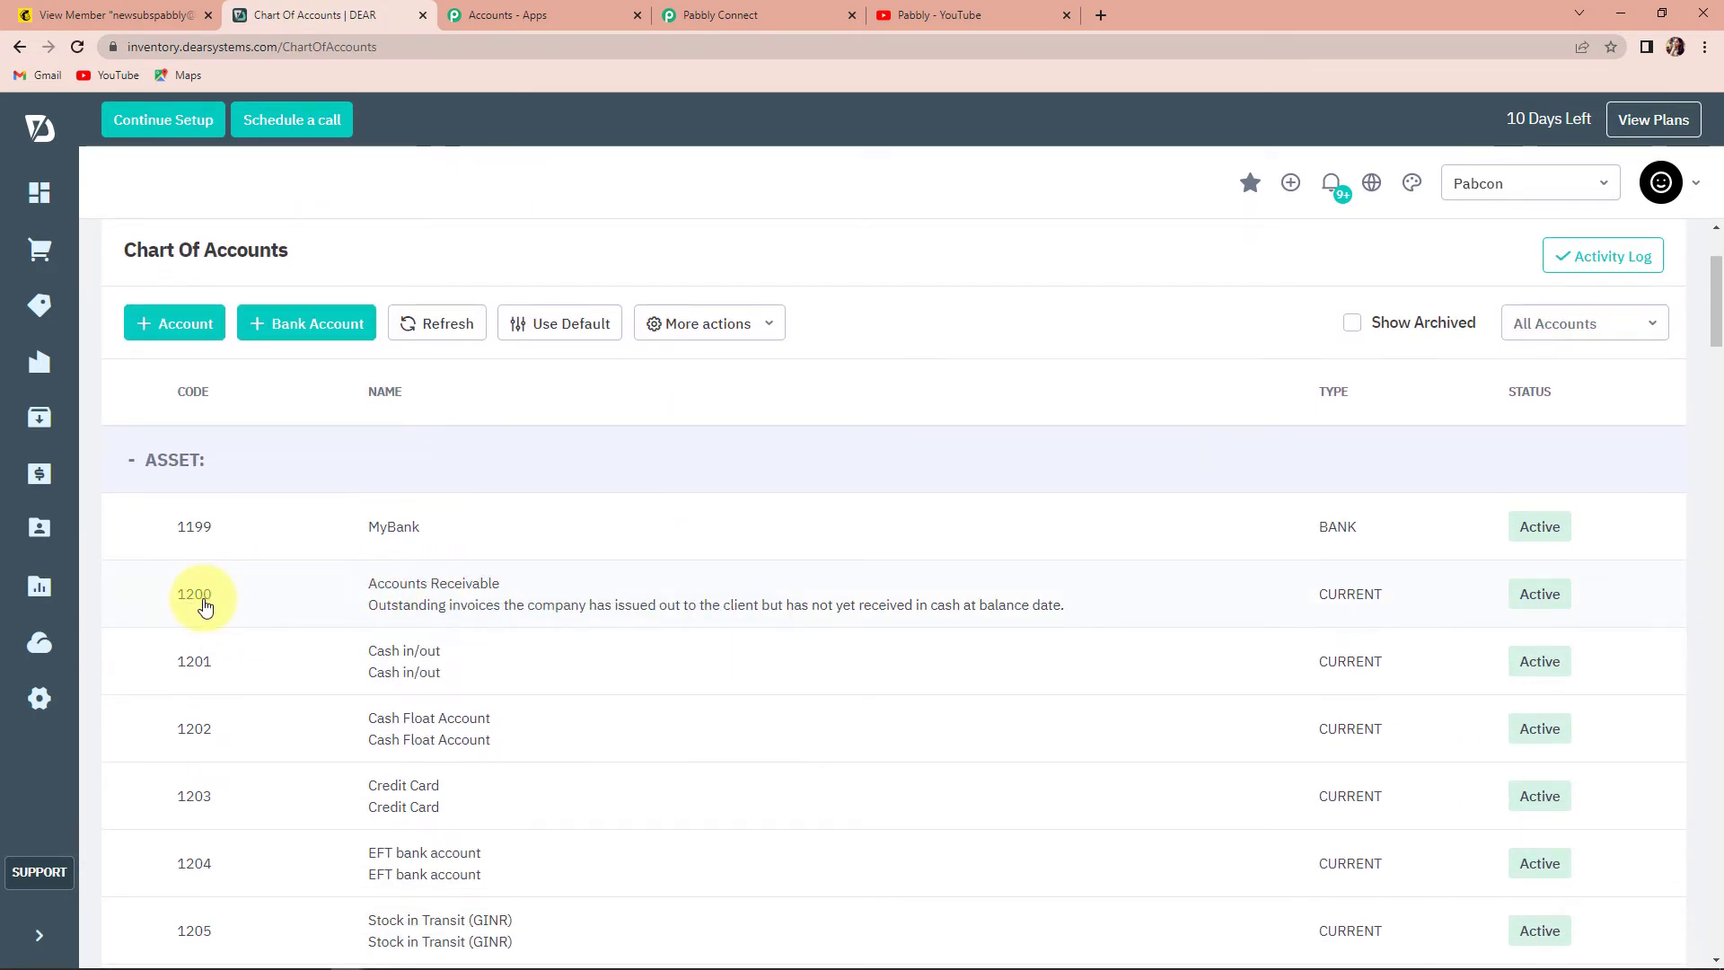
click(775, 14)
click(596, 449)
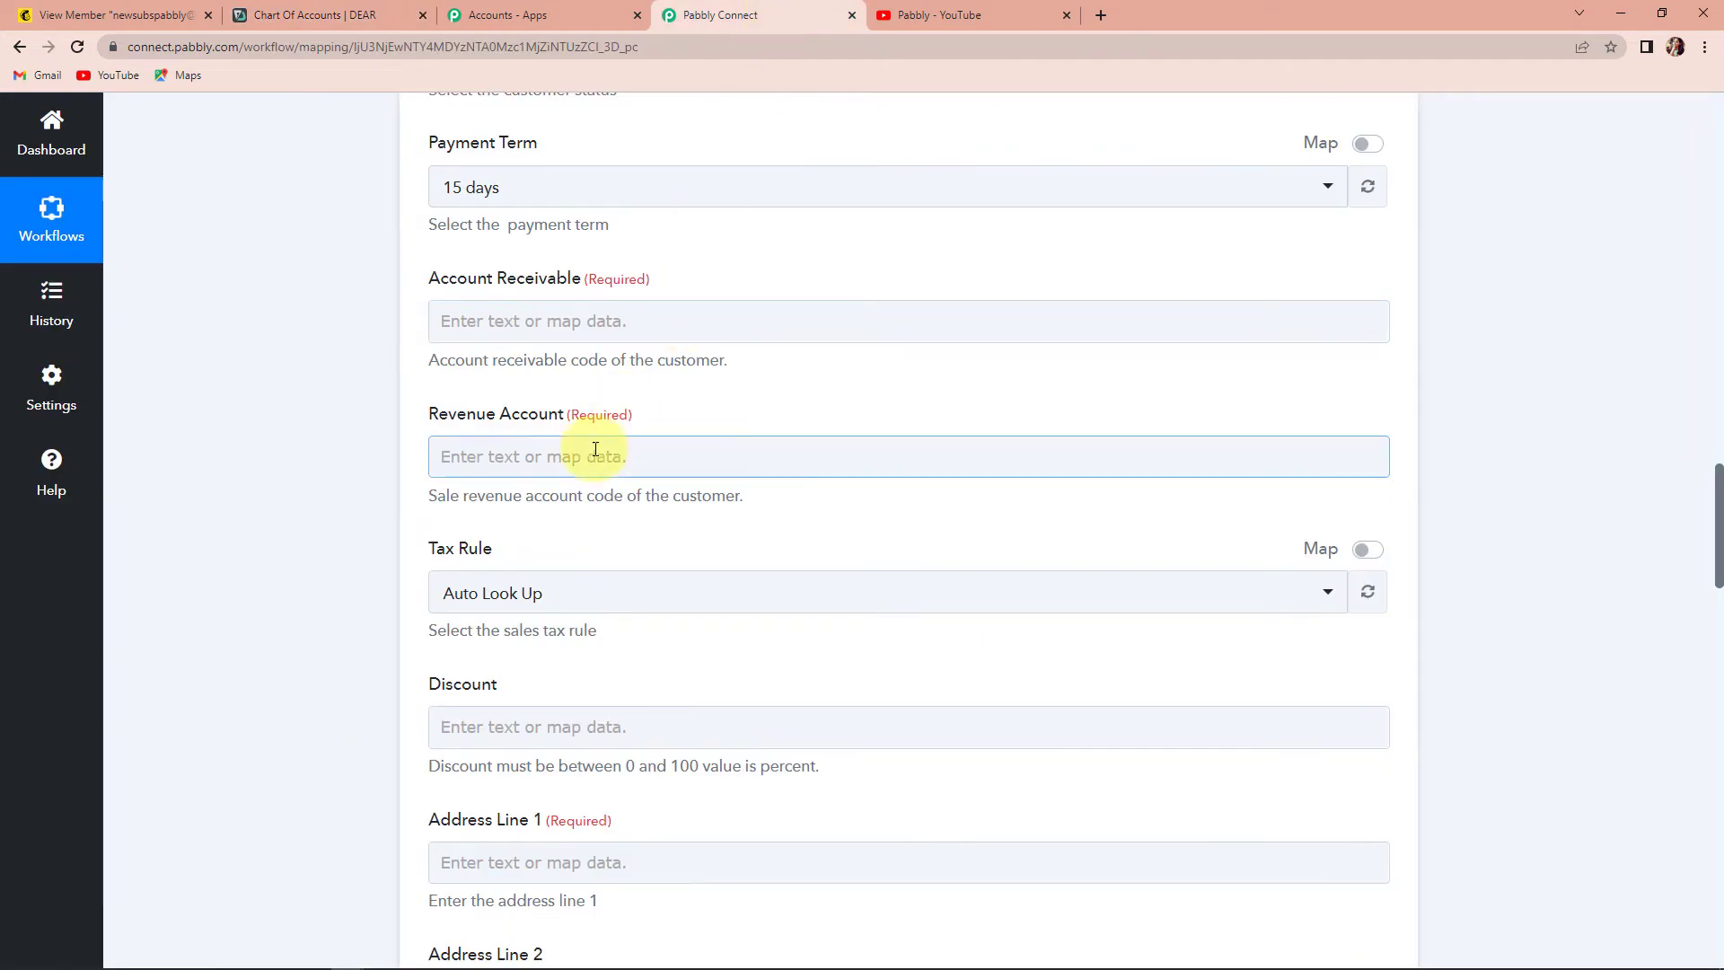
- Enter Account Receivable 1200, checking DEAR's Chart Of Accounts for the revenue code
click(564, 321)
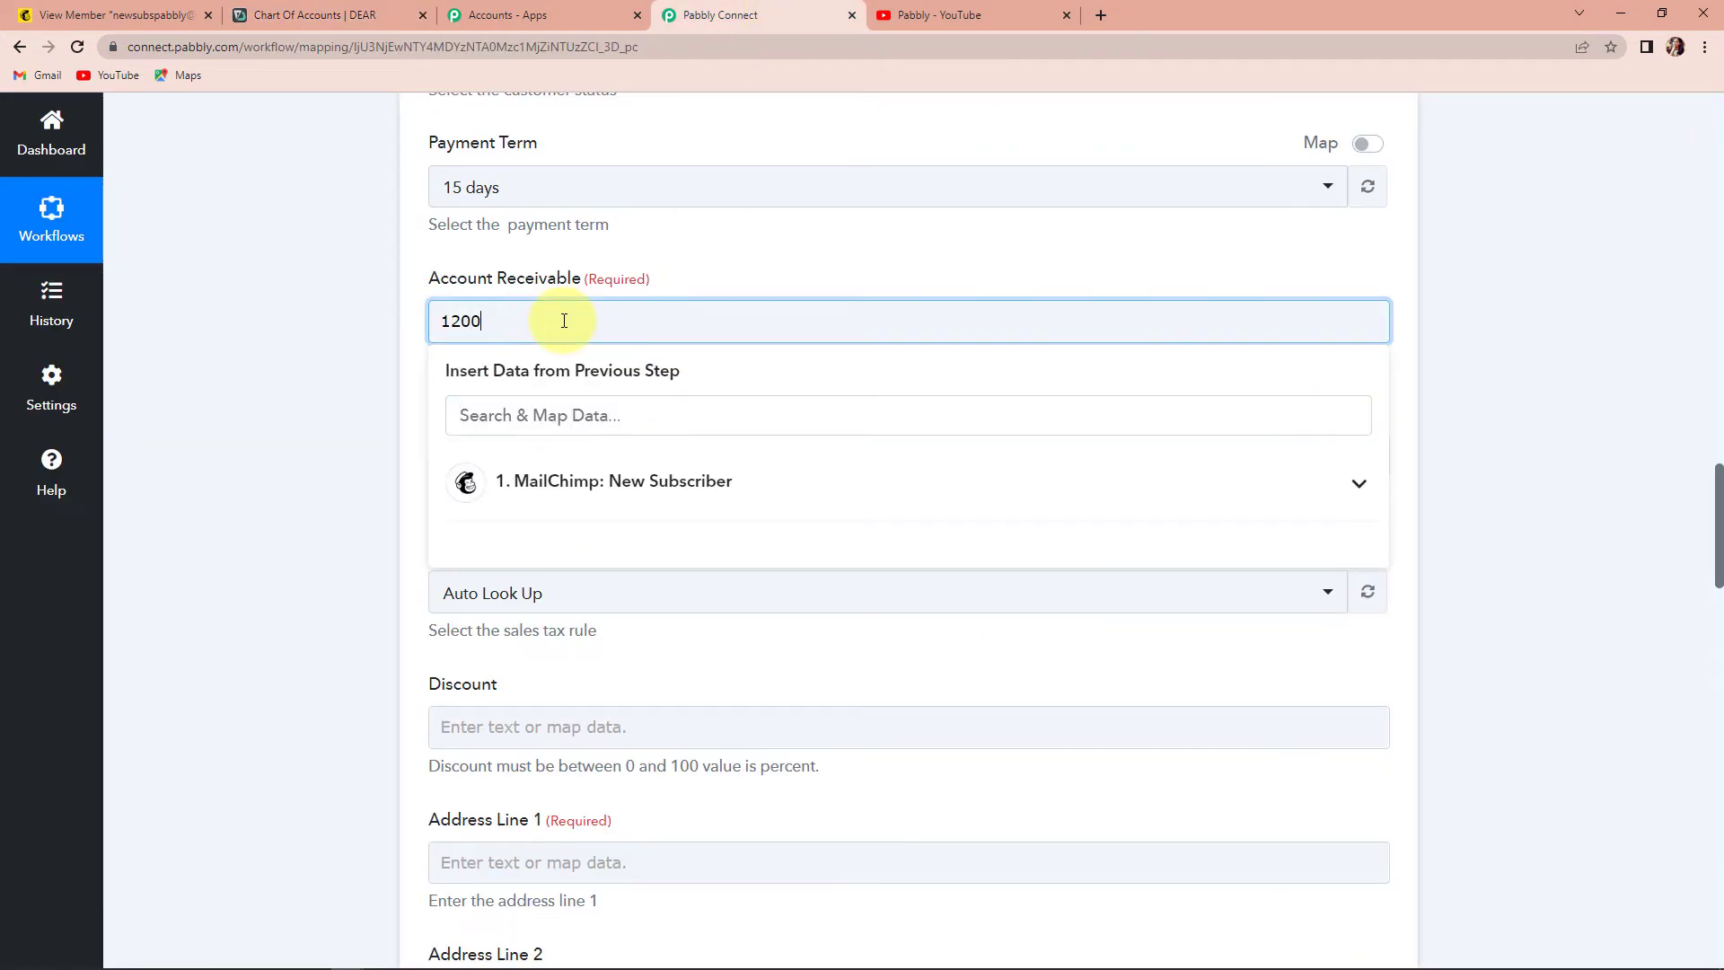
click(354, 338)
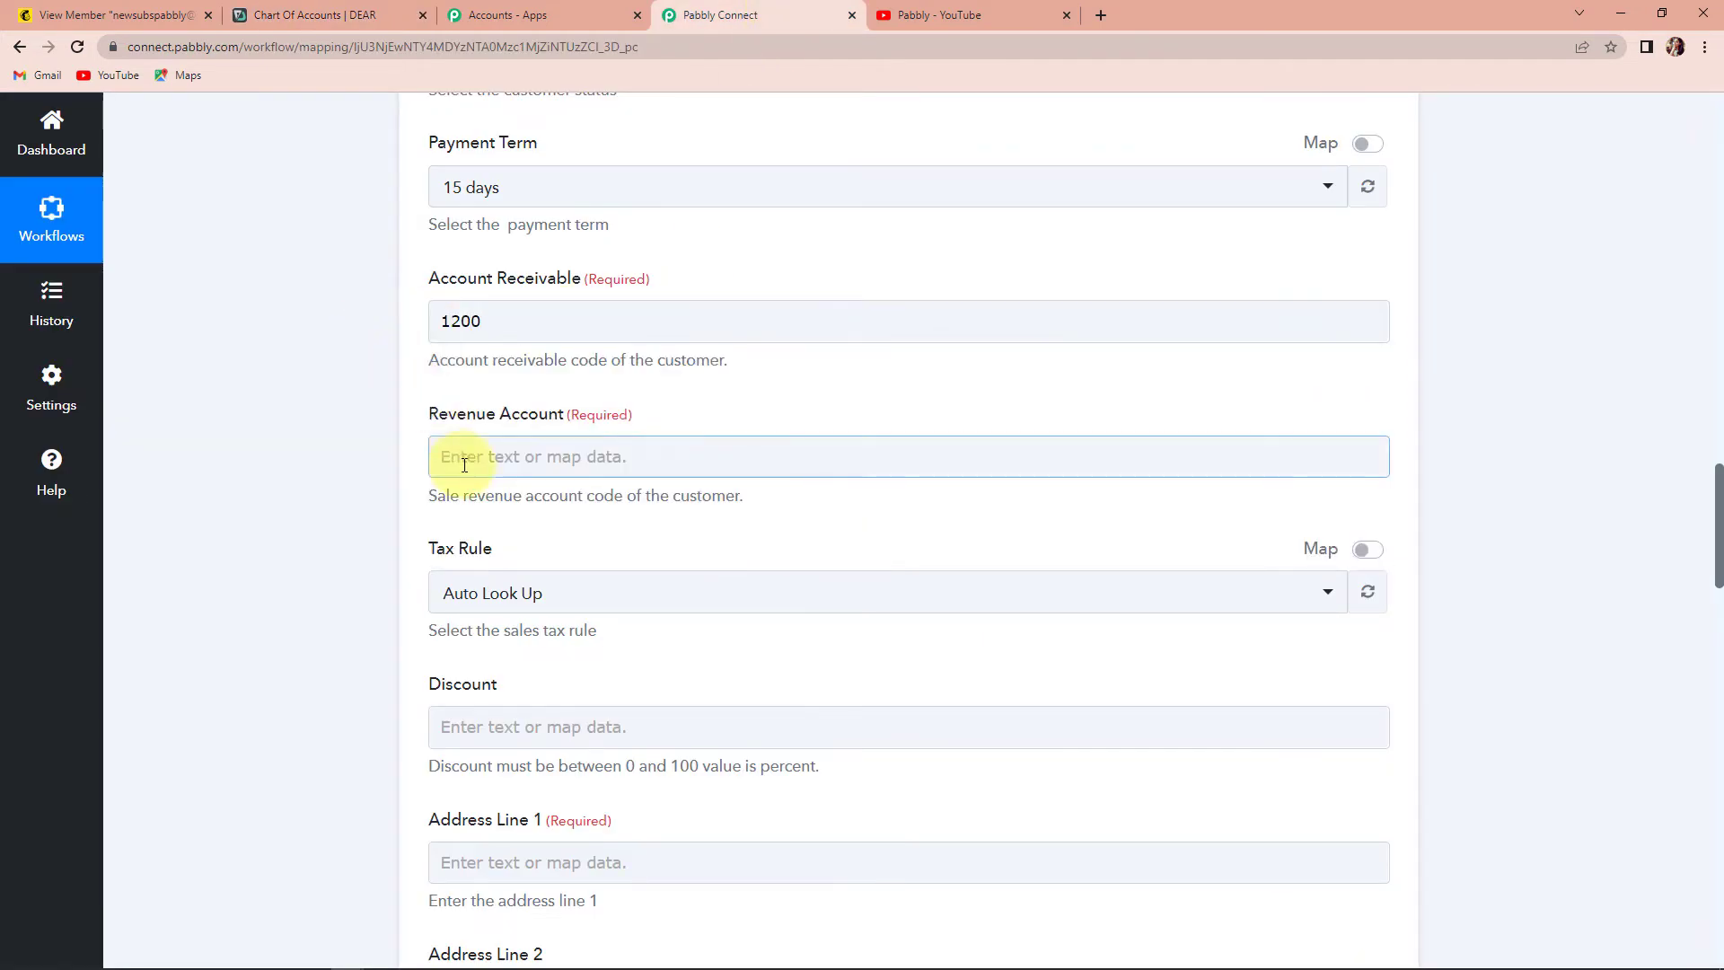
click(319, 16)
scroll(348, 568, down, 10)
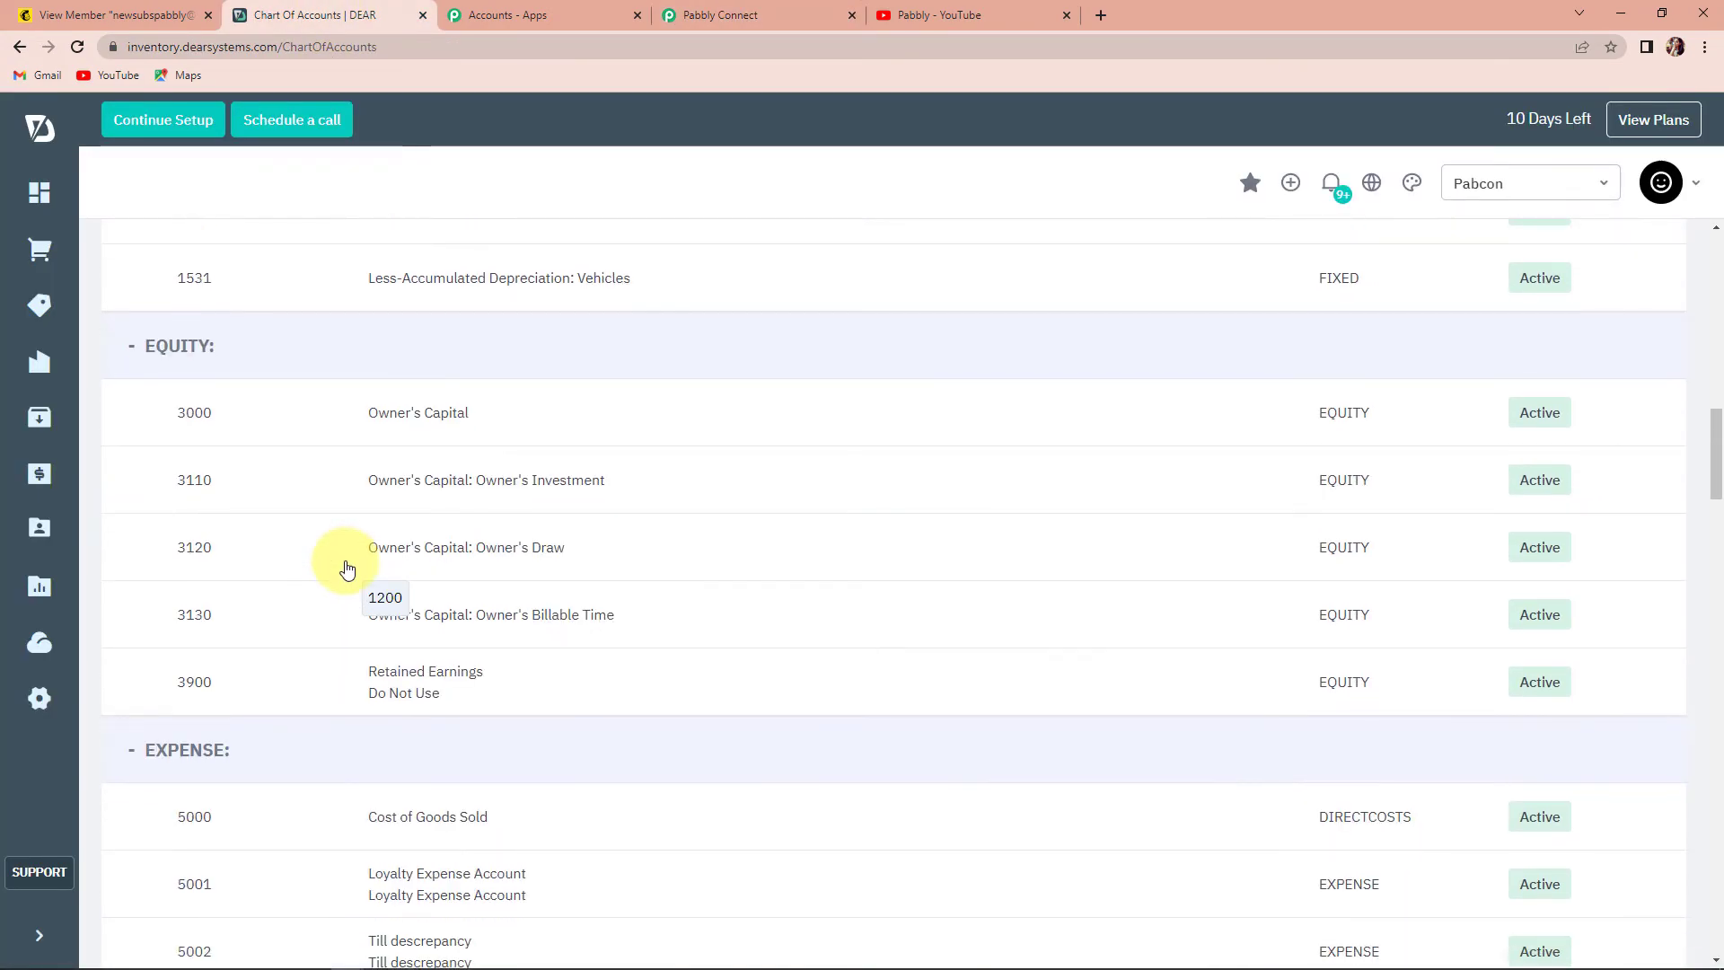
scroll(348, 568, down, 20)
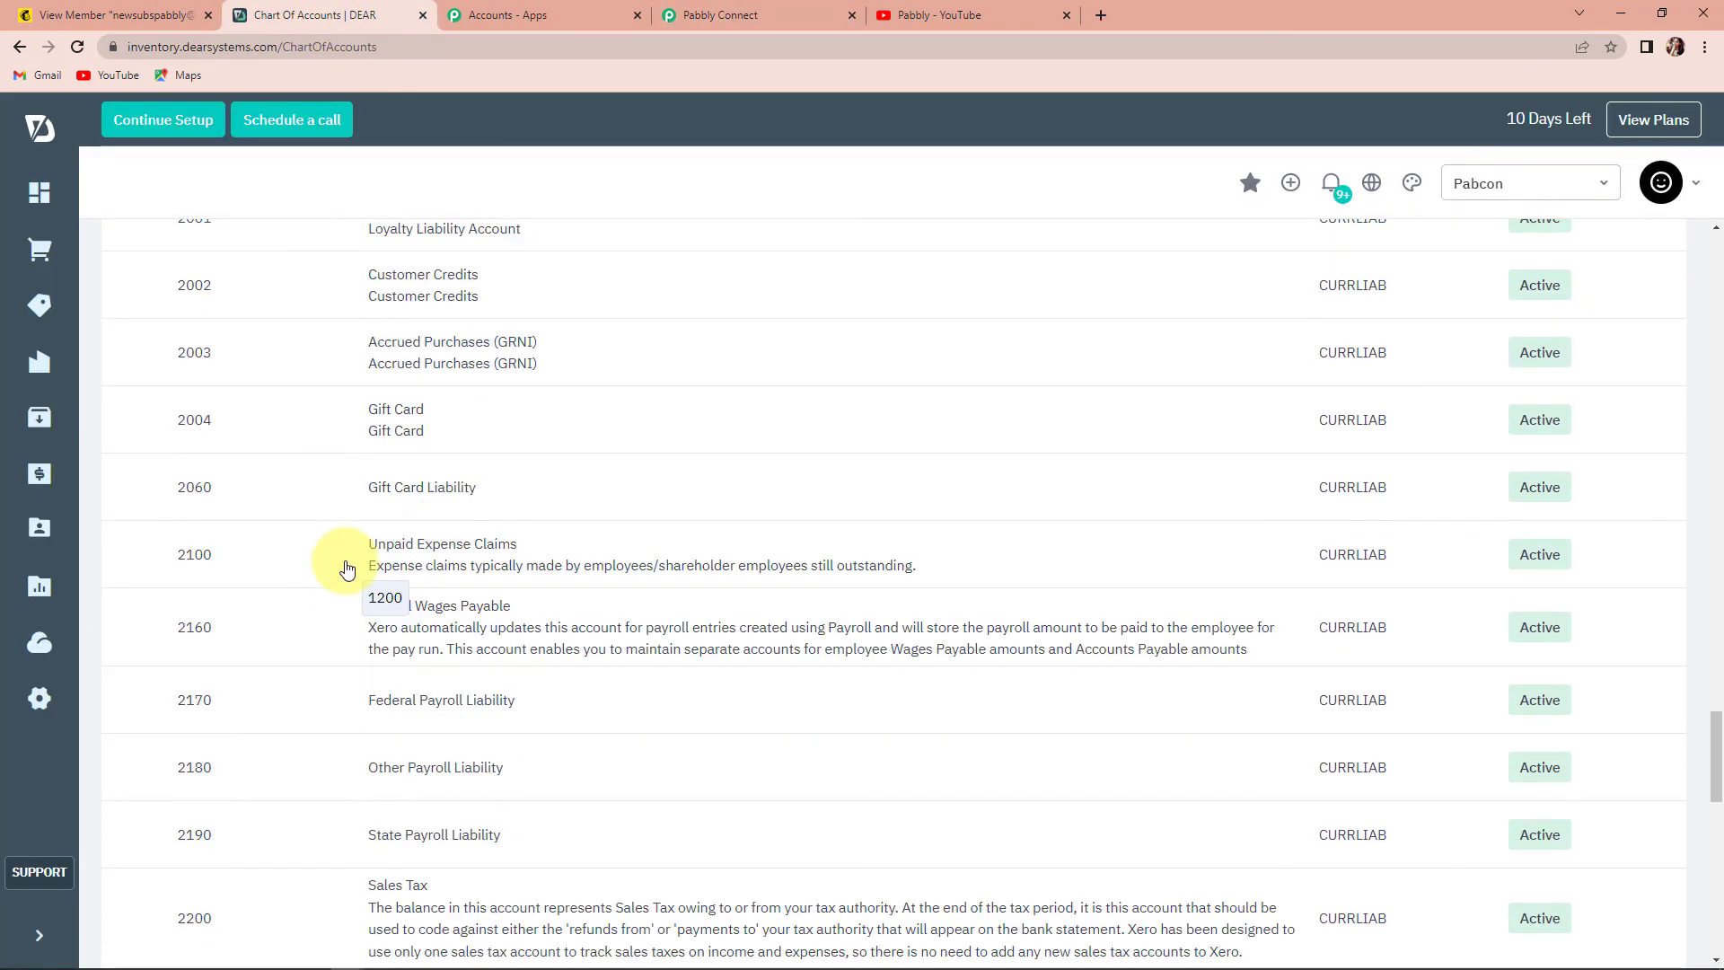
scroll(347, 567, down, 10)
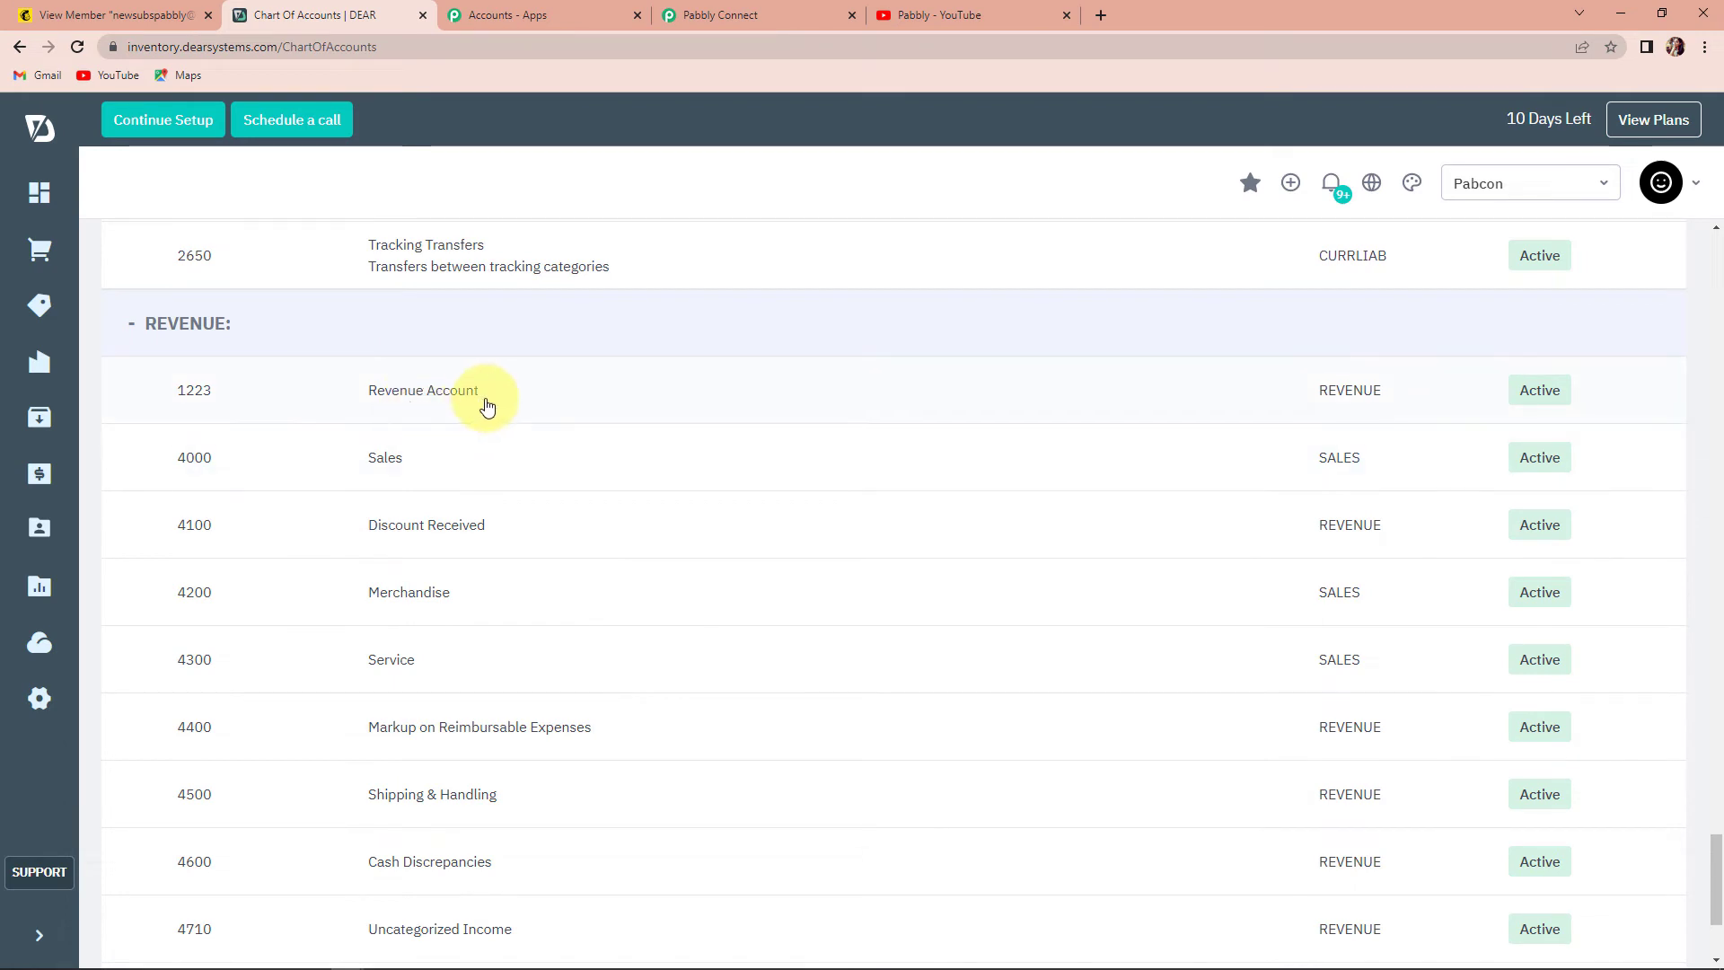
click(699, 23)
- Set Revenue Account 1223, Tax Rule to Tax Exempt and Discount to 10
click(516, 458)
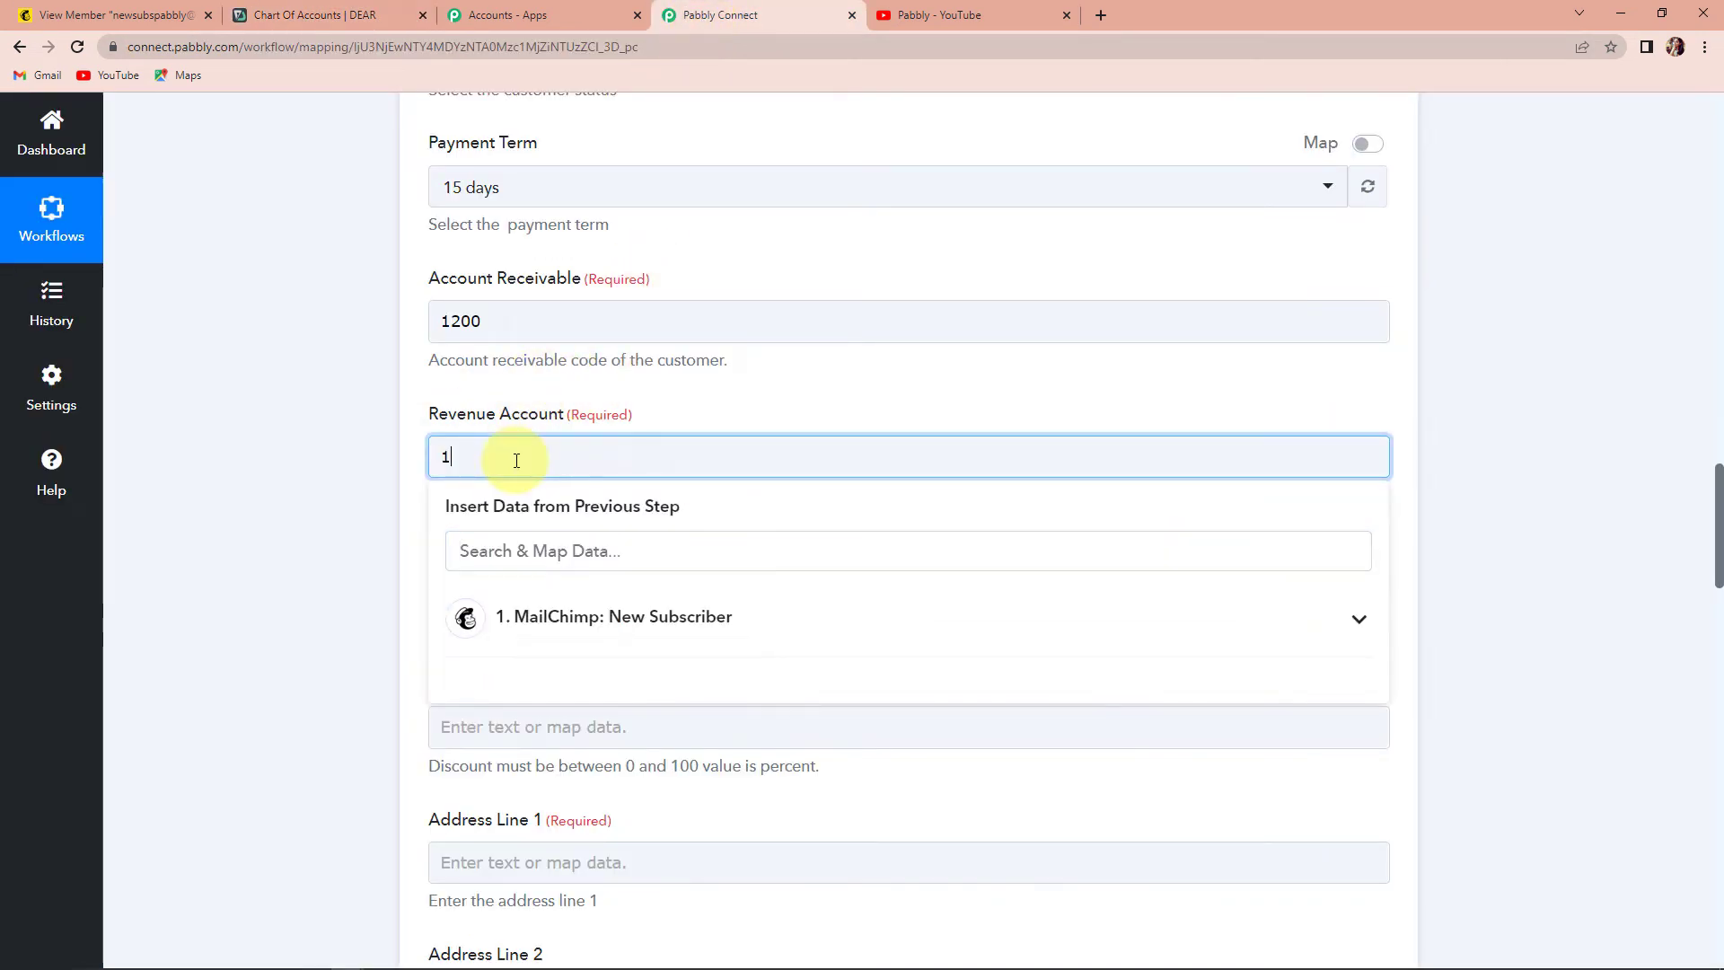
click(359, 492)
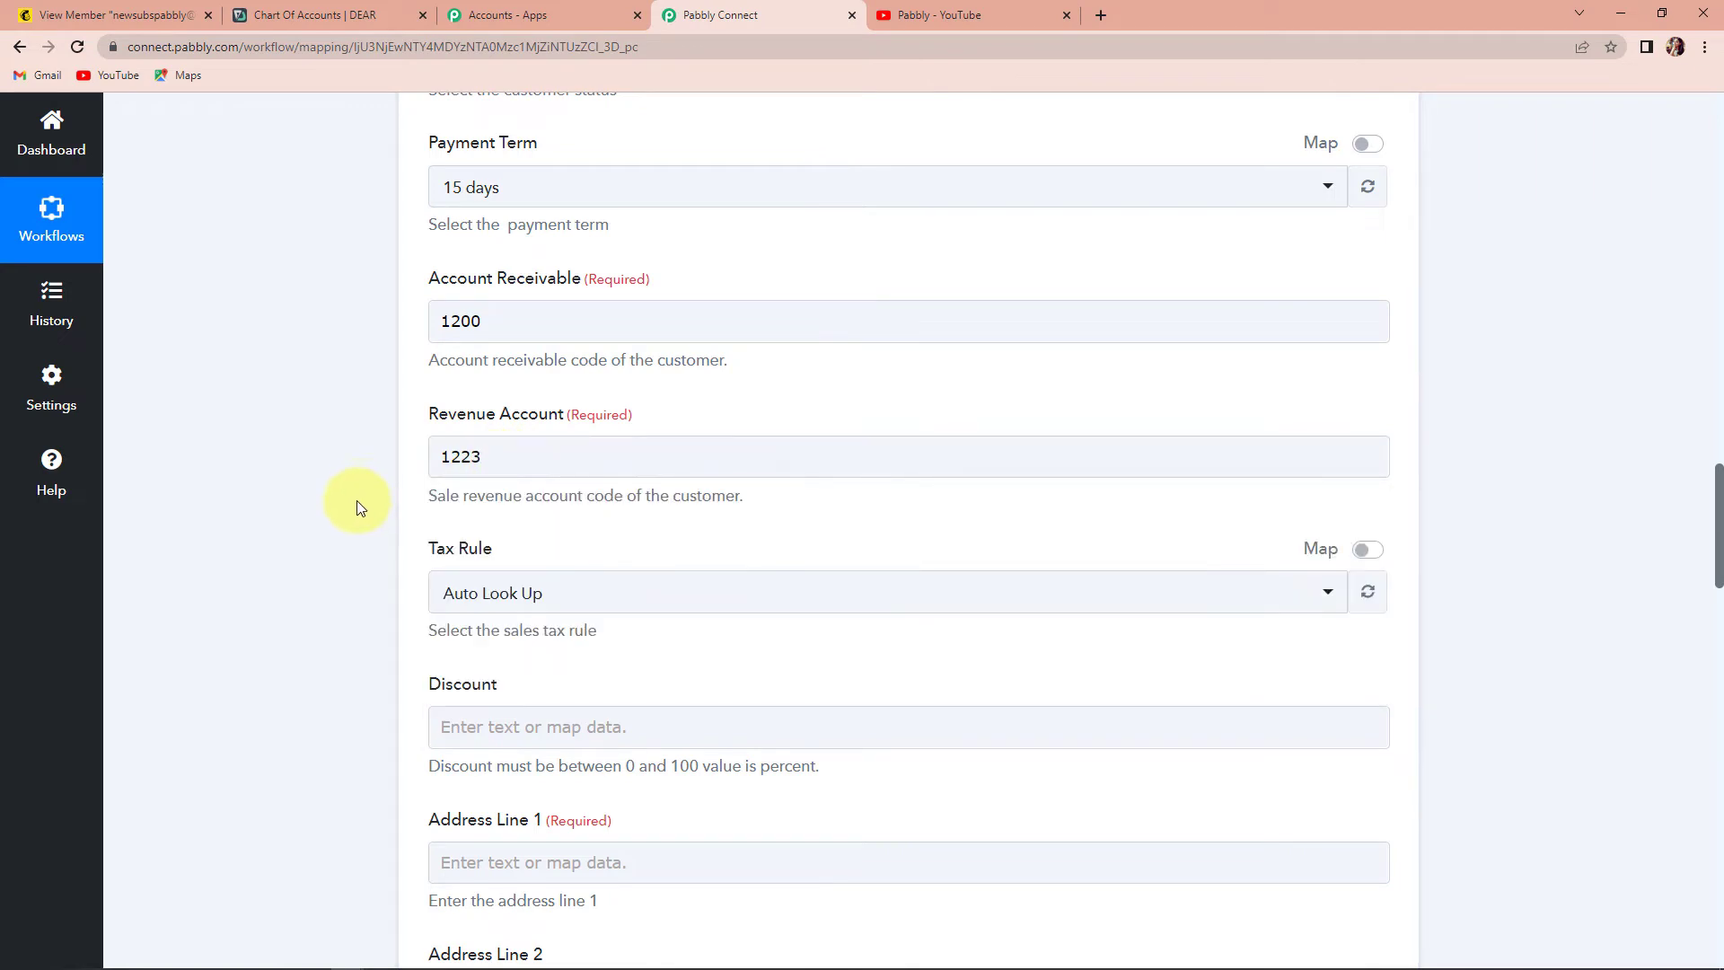
scroll(357, 500, down, 2)
click(554, 419)
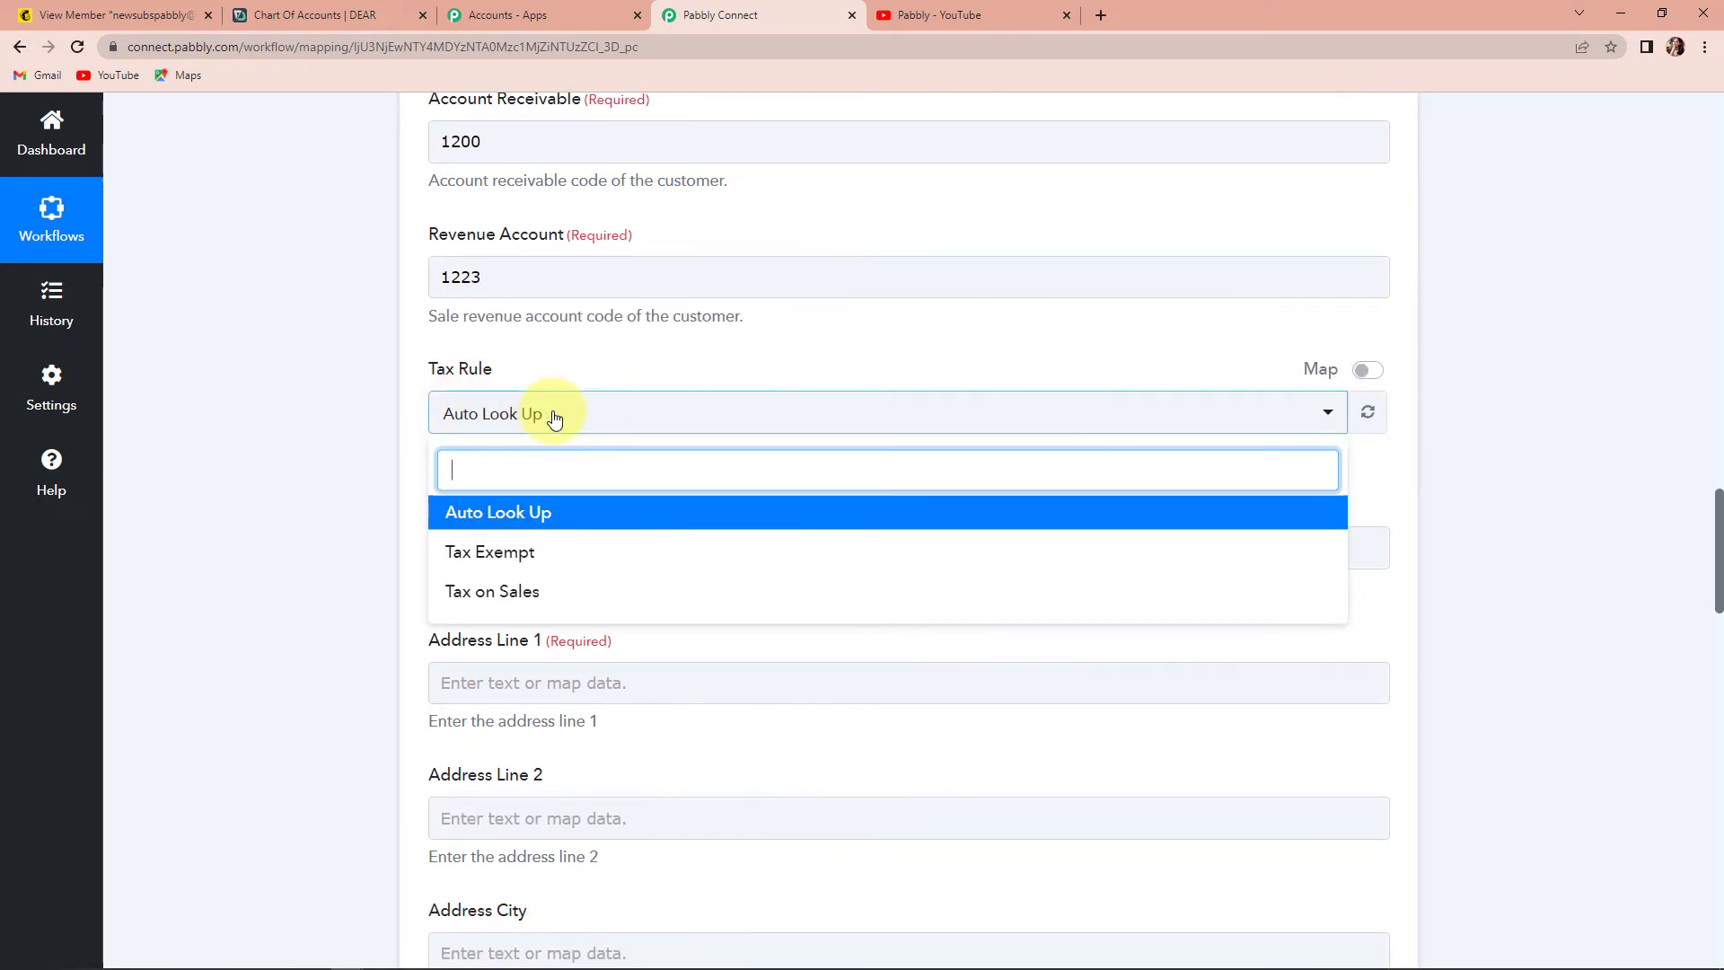
click(473, 562)
scroll(314, 530, down, 2)
click(467, 371)
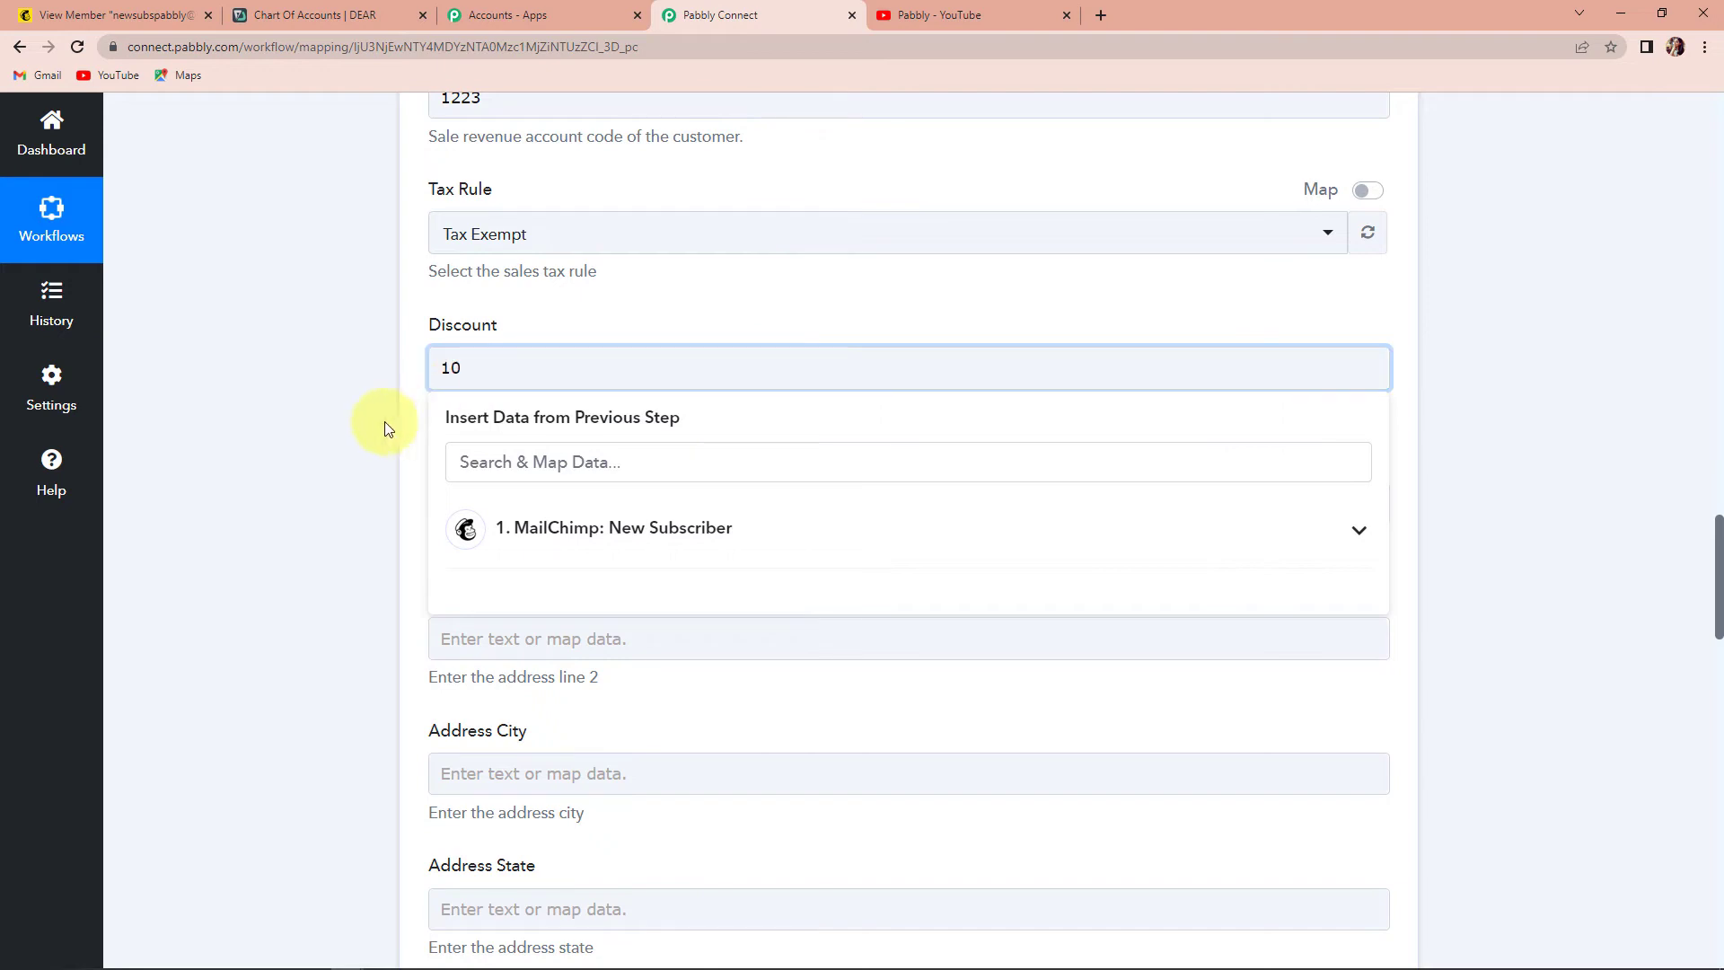
- Fill Address Line 1 with 'Random Address'
click(343, 427)
scroll(343, 427, down, 2)
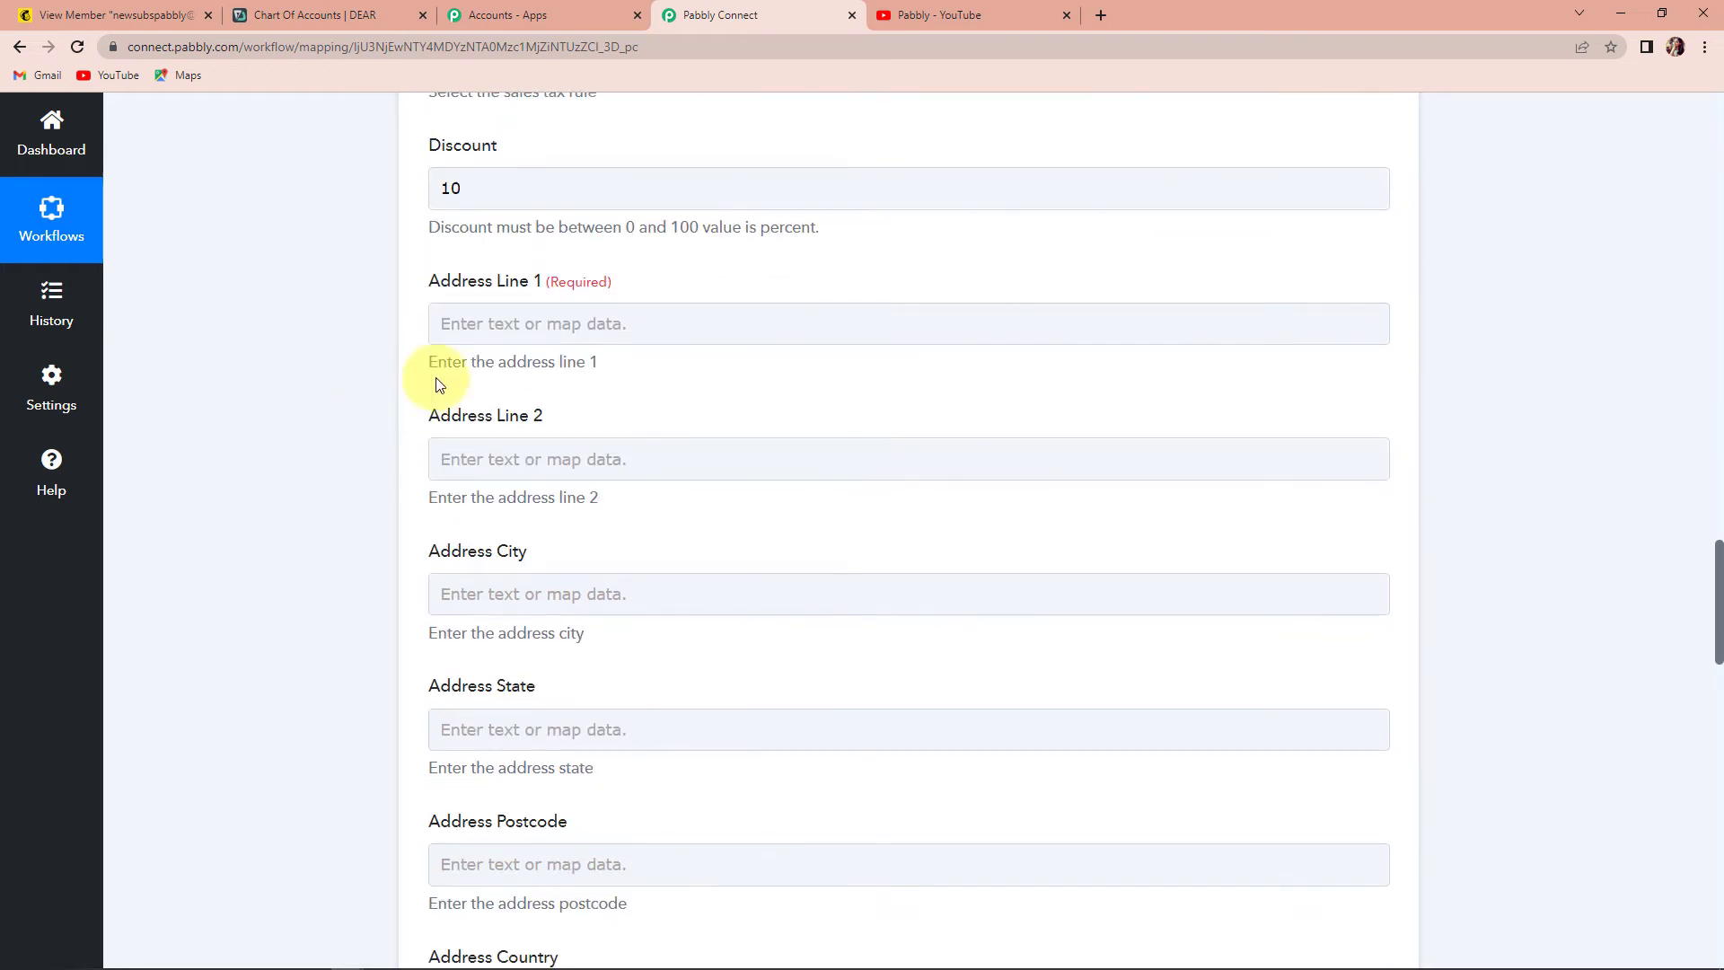
click(484, 316)
click(552, 506)
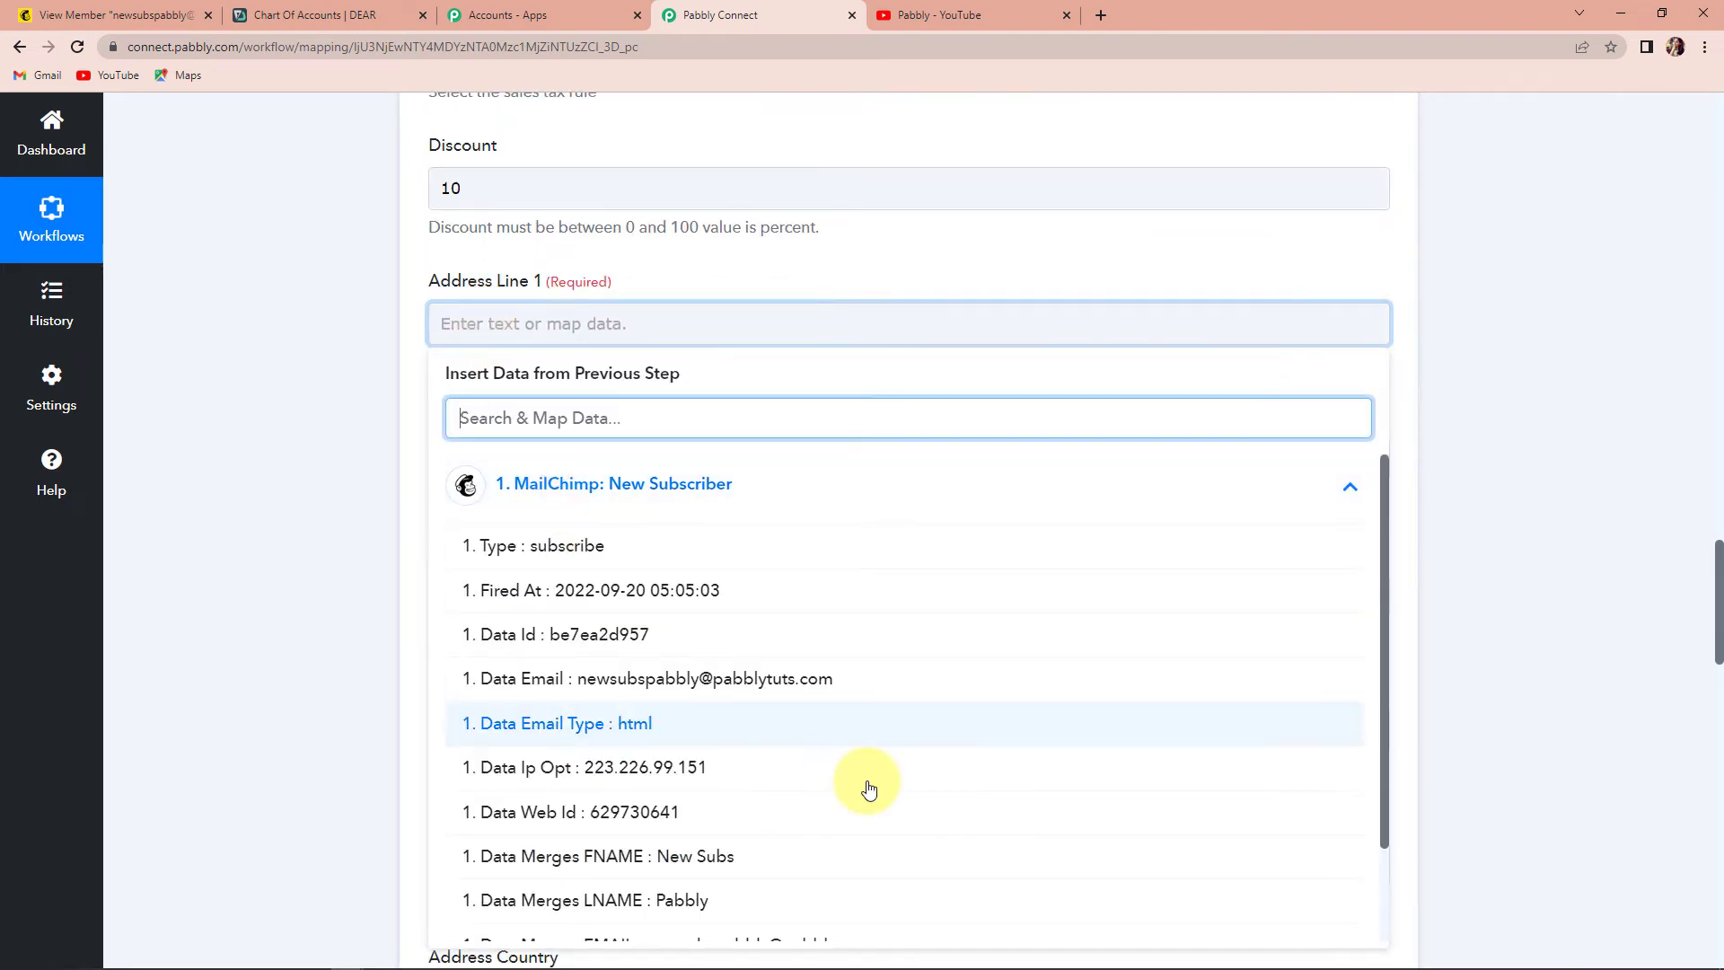
scroll(923, 731, down, 2)
scroll(929, 734, up, 2)
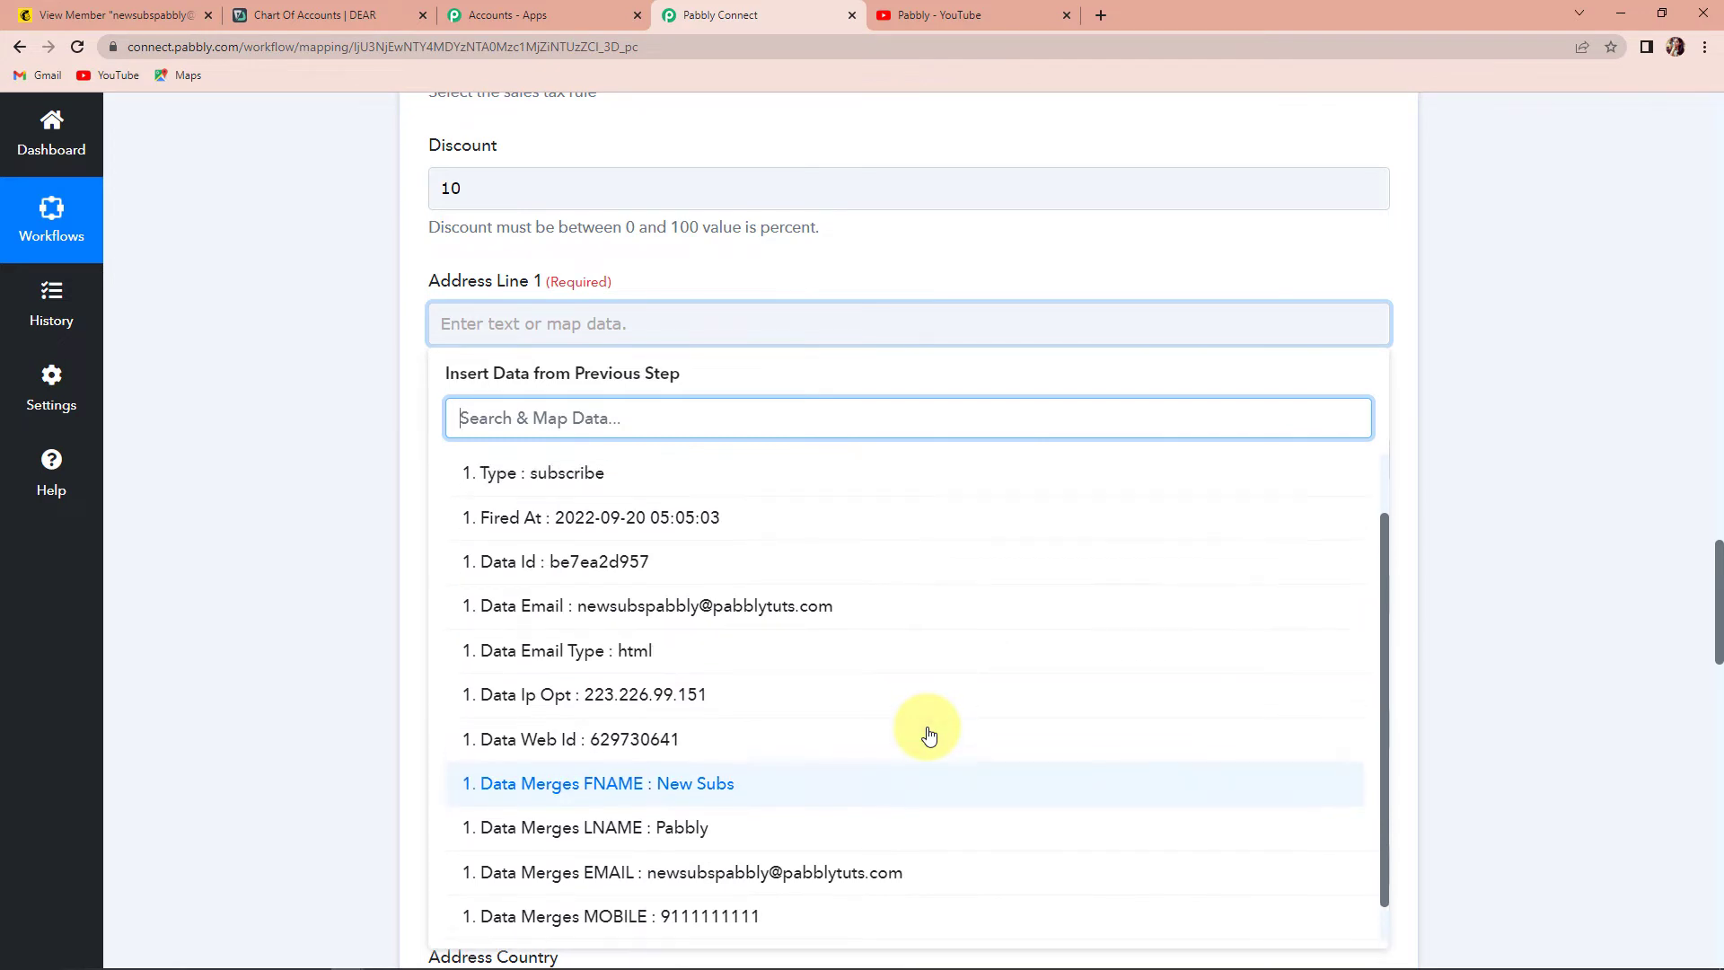
click(336, 492)
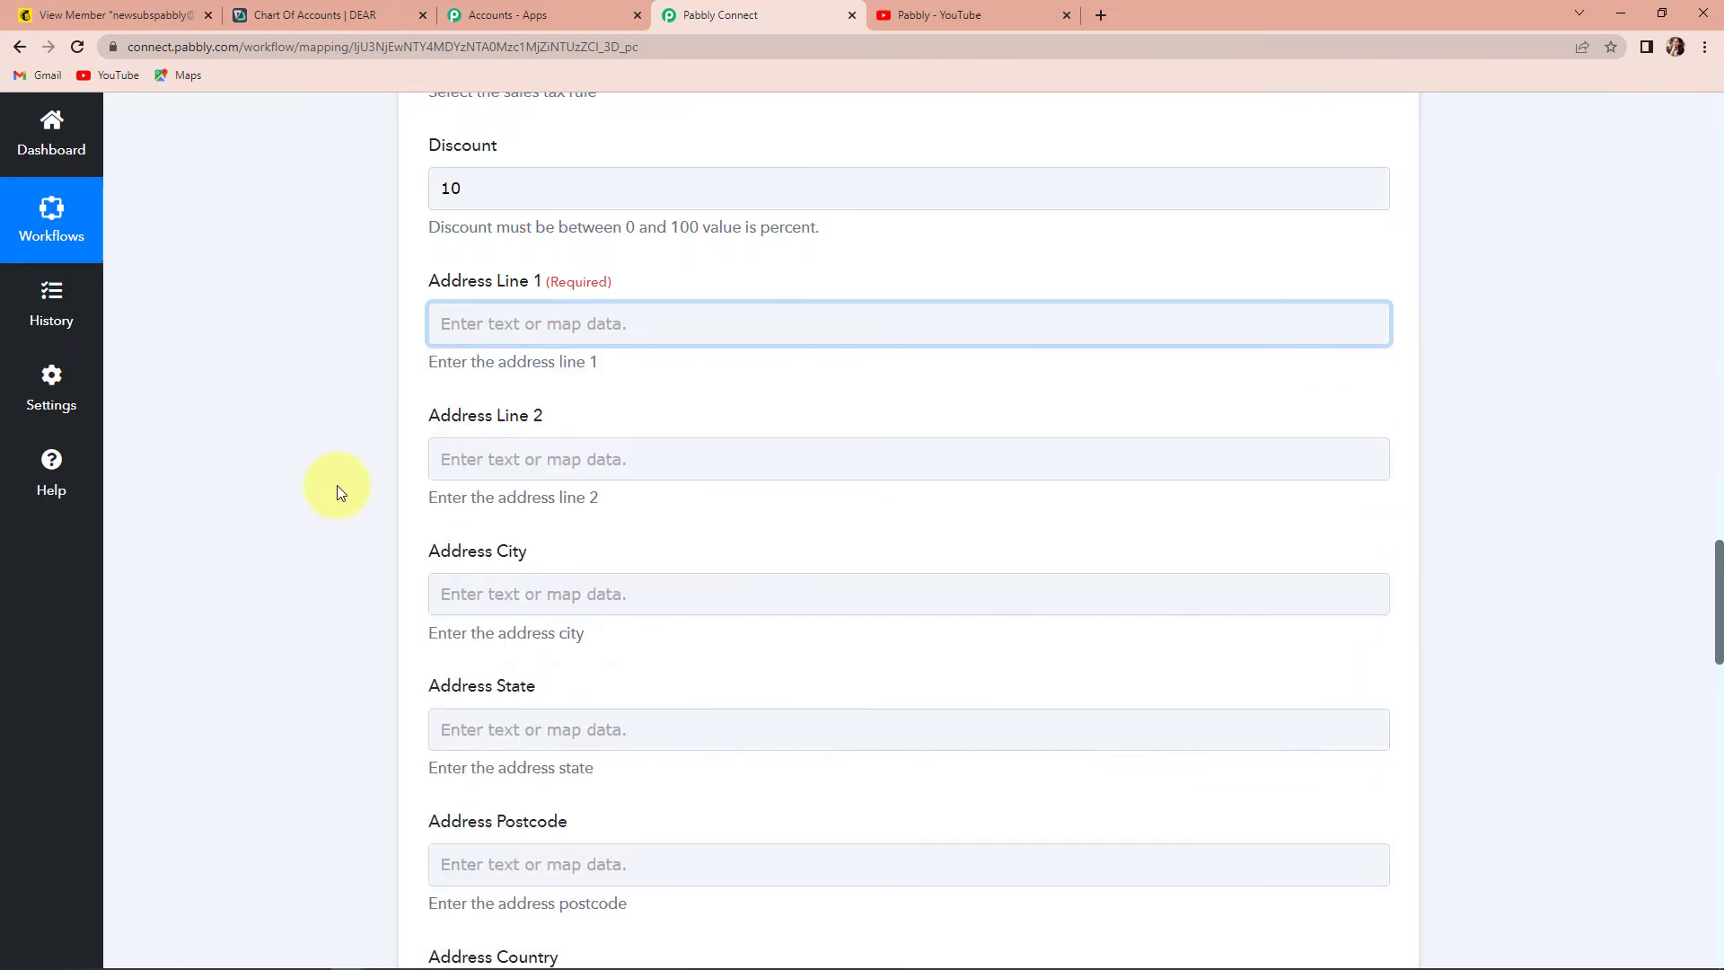
click(474, 323)
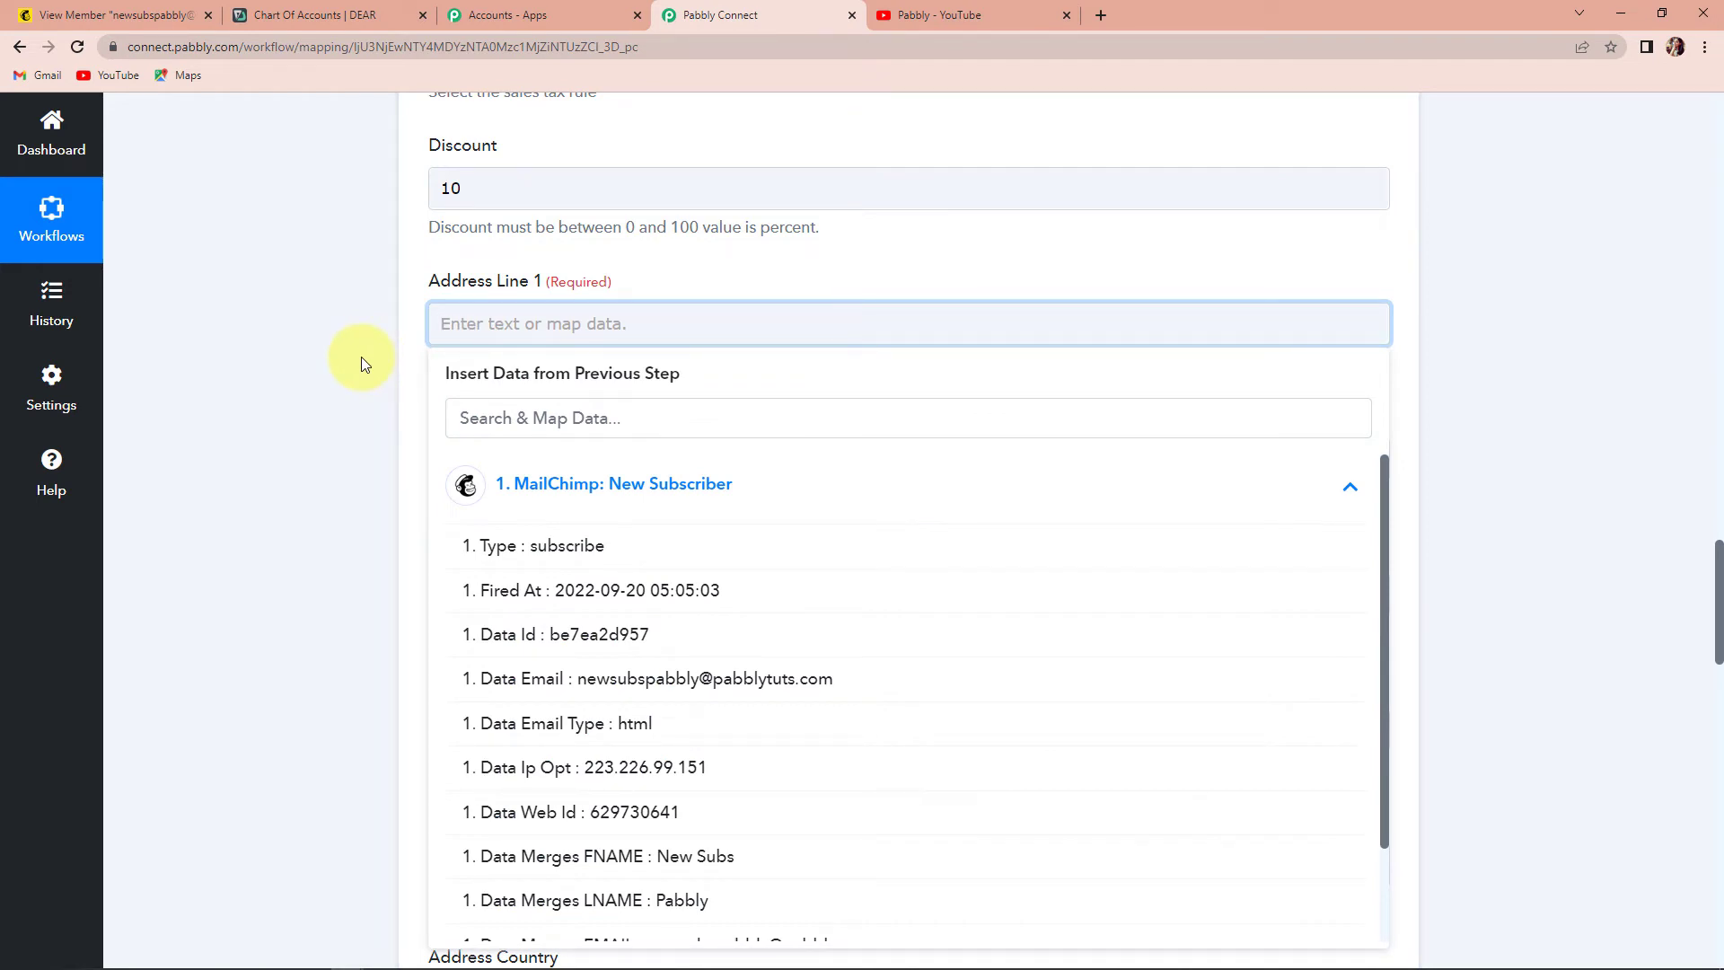
click(361, 357)
click(482, 323)
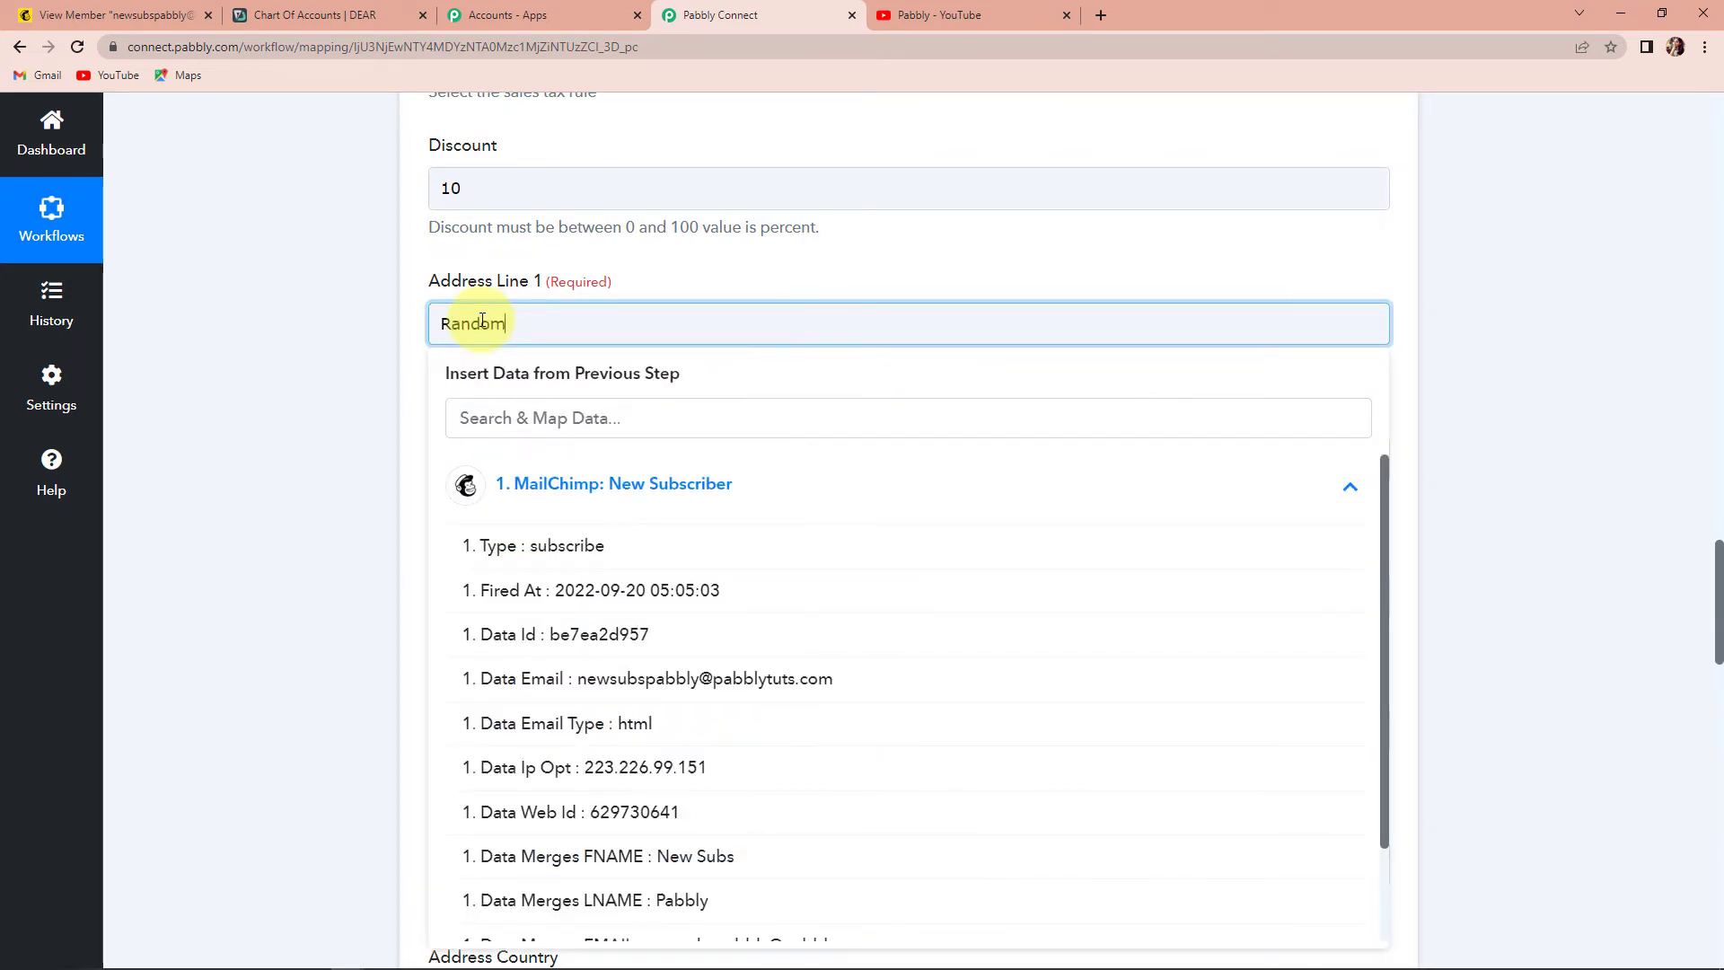
click(338, 516)
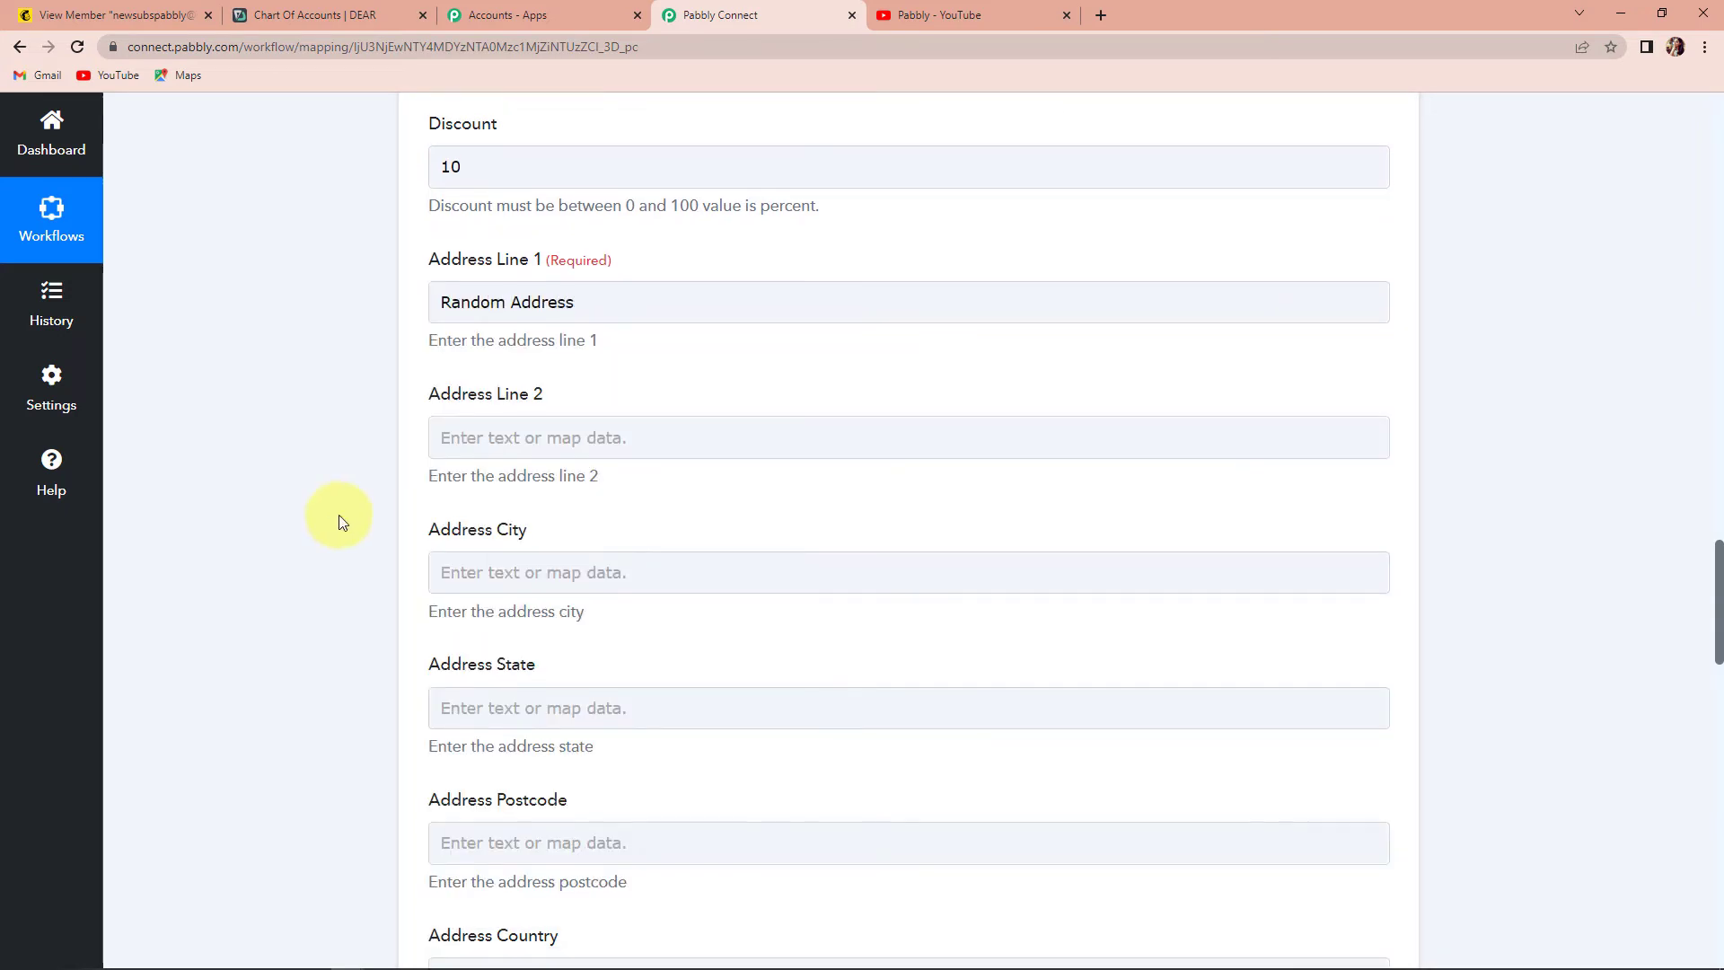
- Set Address Type to Billing, leaving Address Default For Type as True
scroll(338, 516, down, 6)
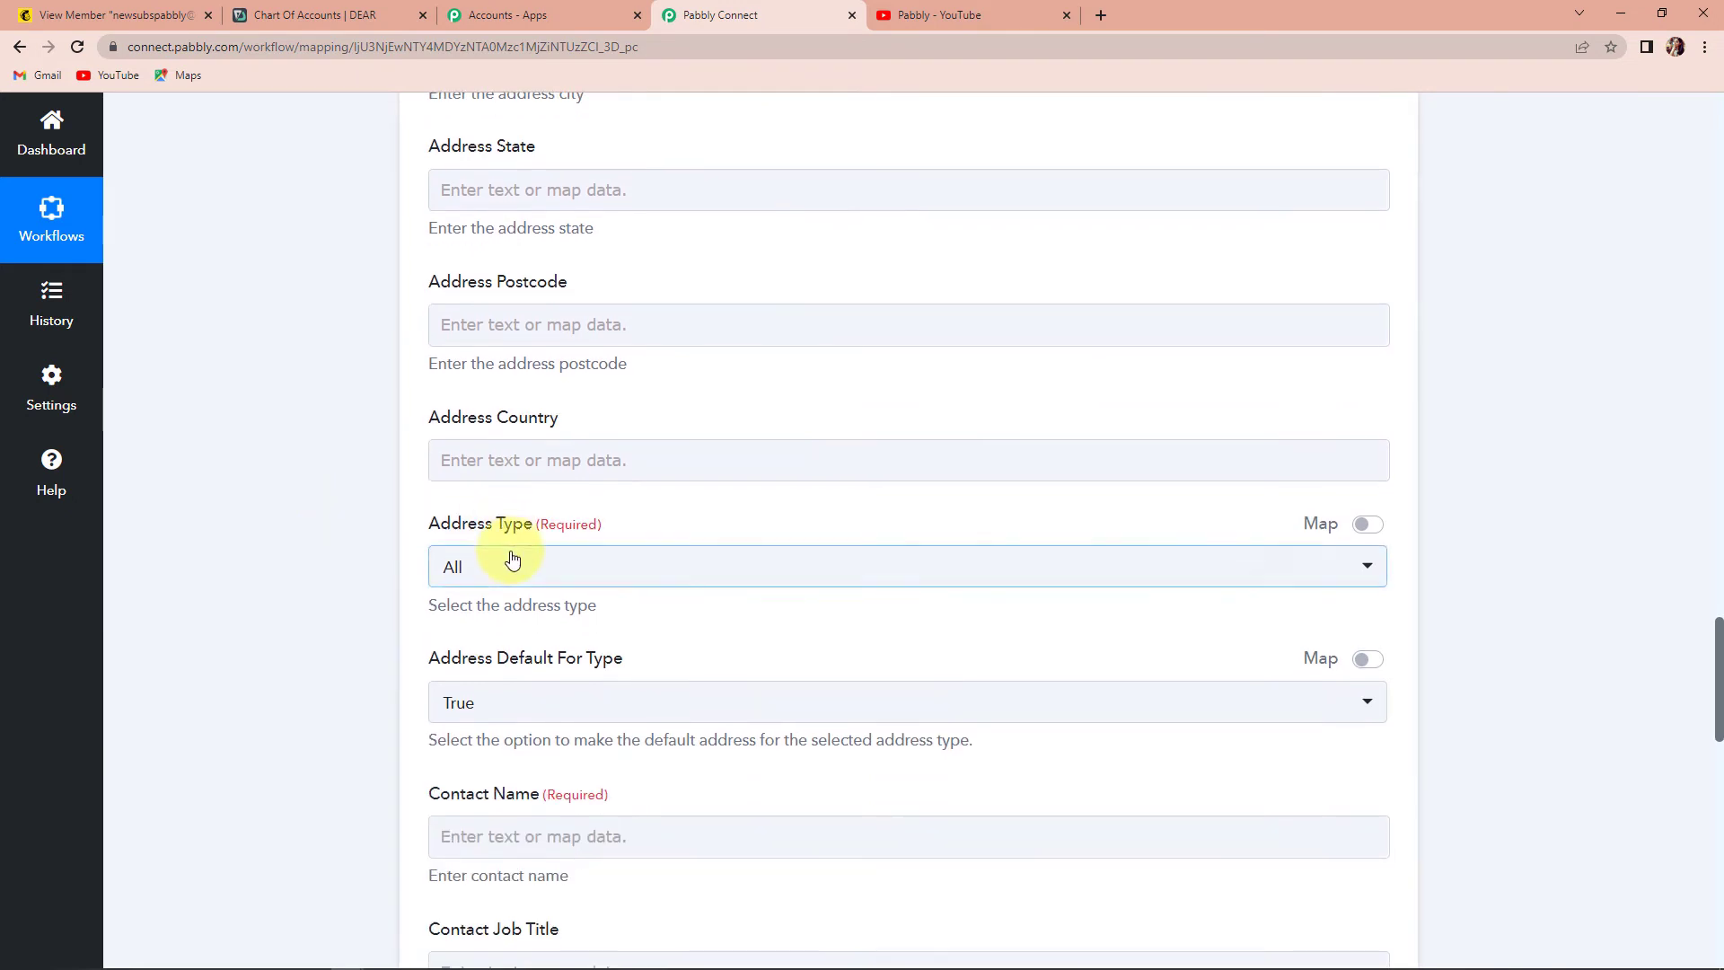
scroll(512, 557, down, 2)
click(514, 390)
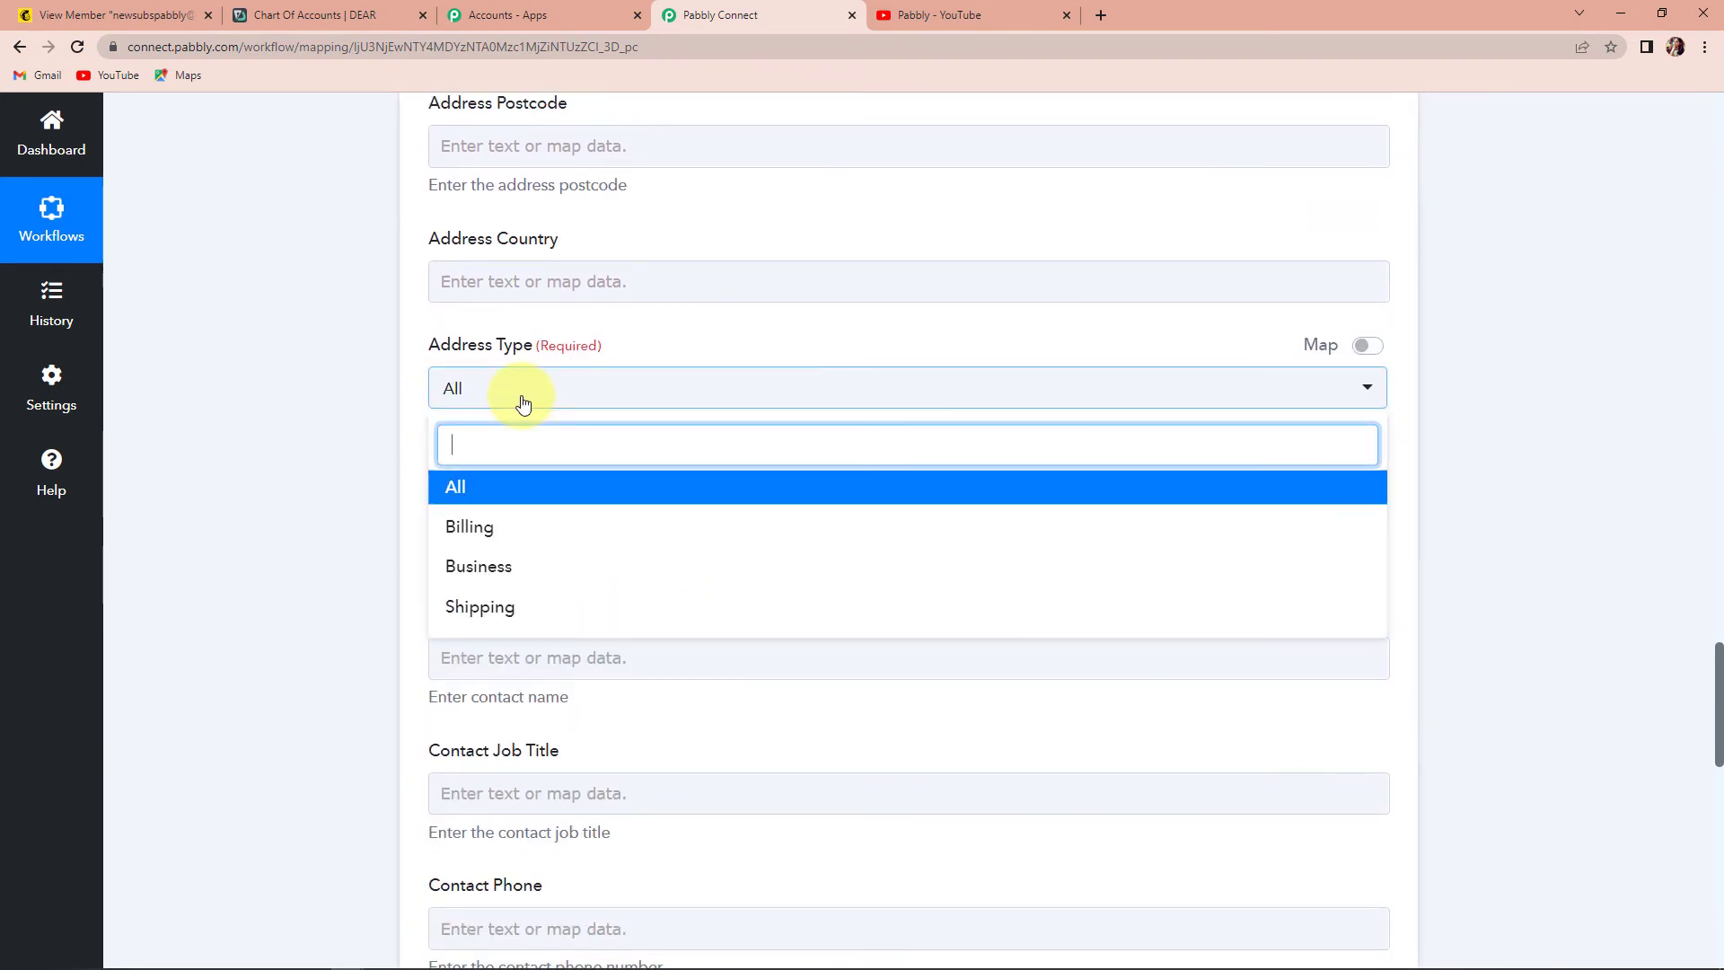
click(493, 527)
scroll(297, 507, down, 2)
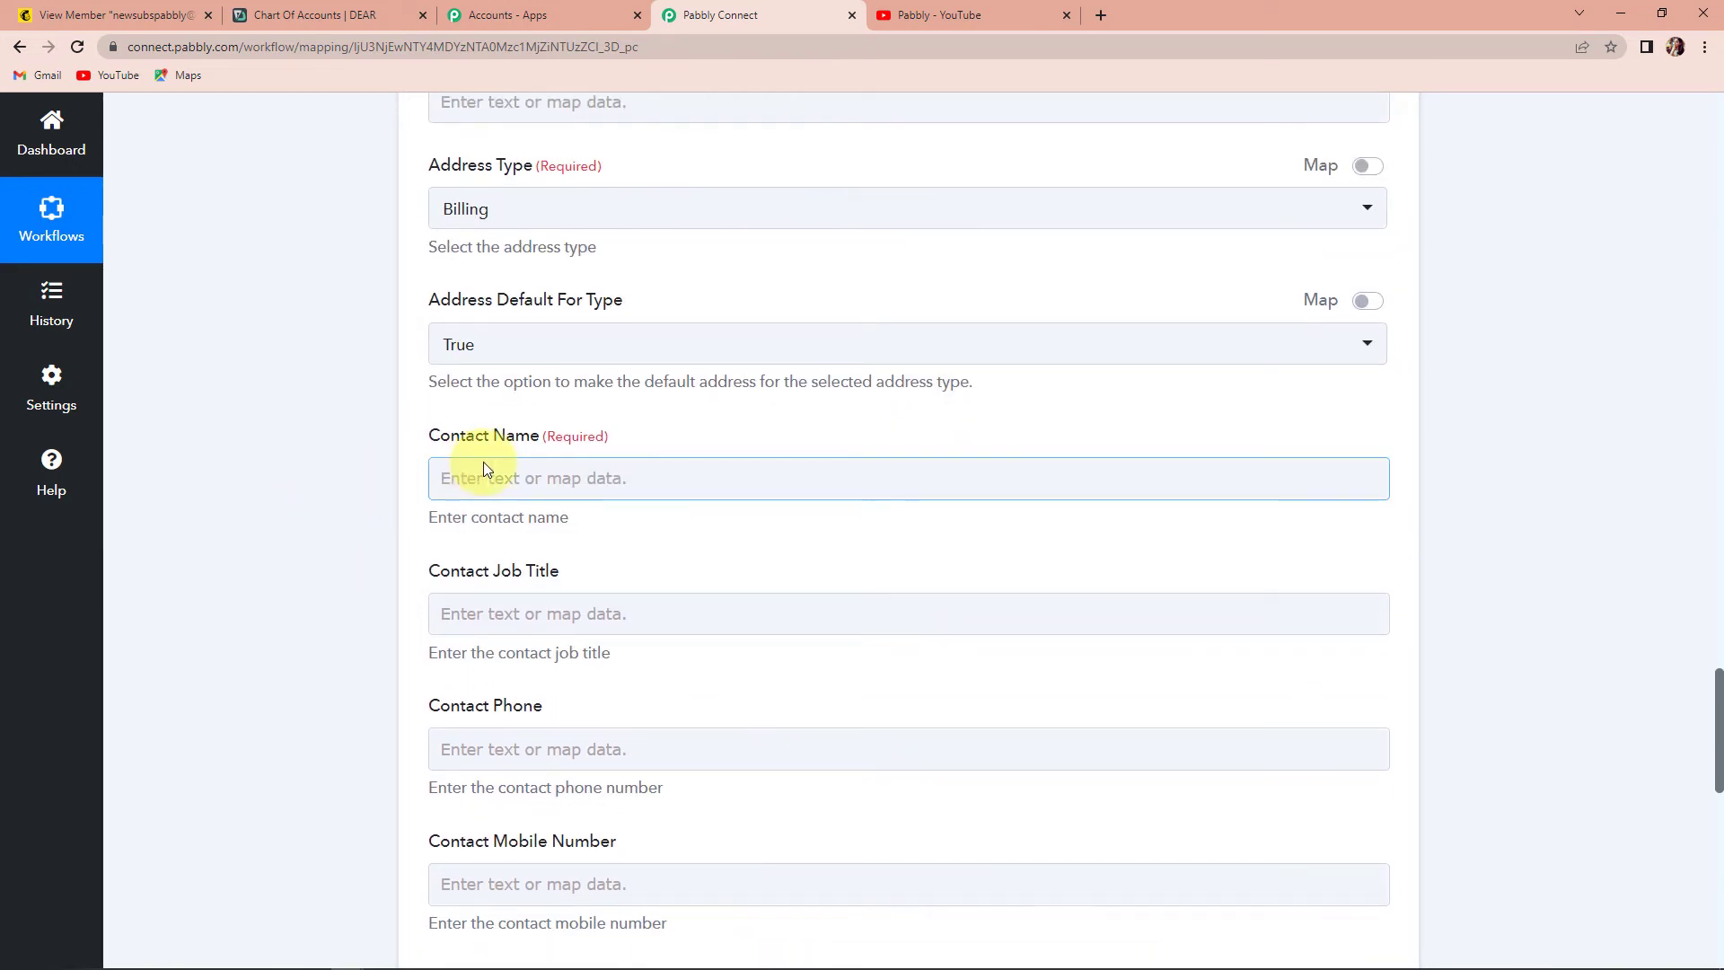
- Map Contact Name to the subscriber's FNAME and LNAME
scroll(485, 500, down, 3)
click(536, 213)
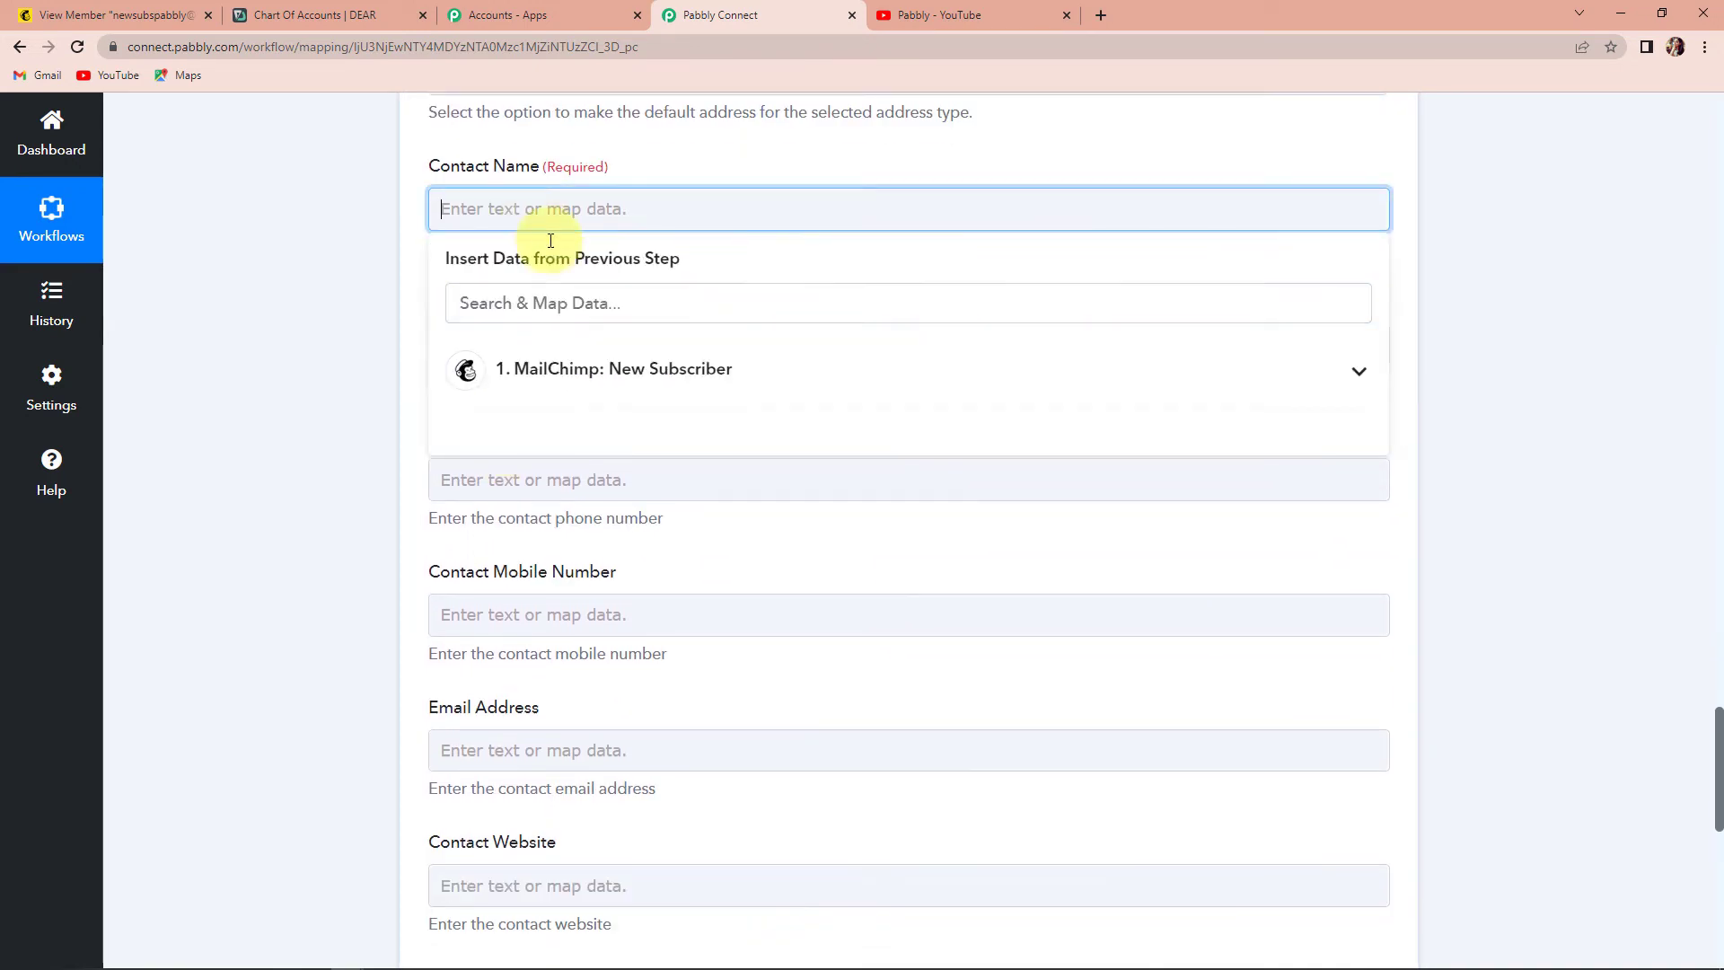
click(549, 377)
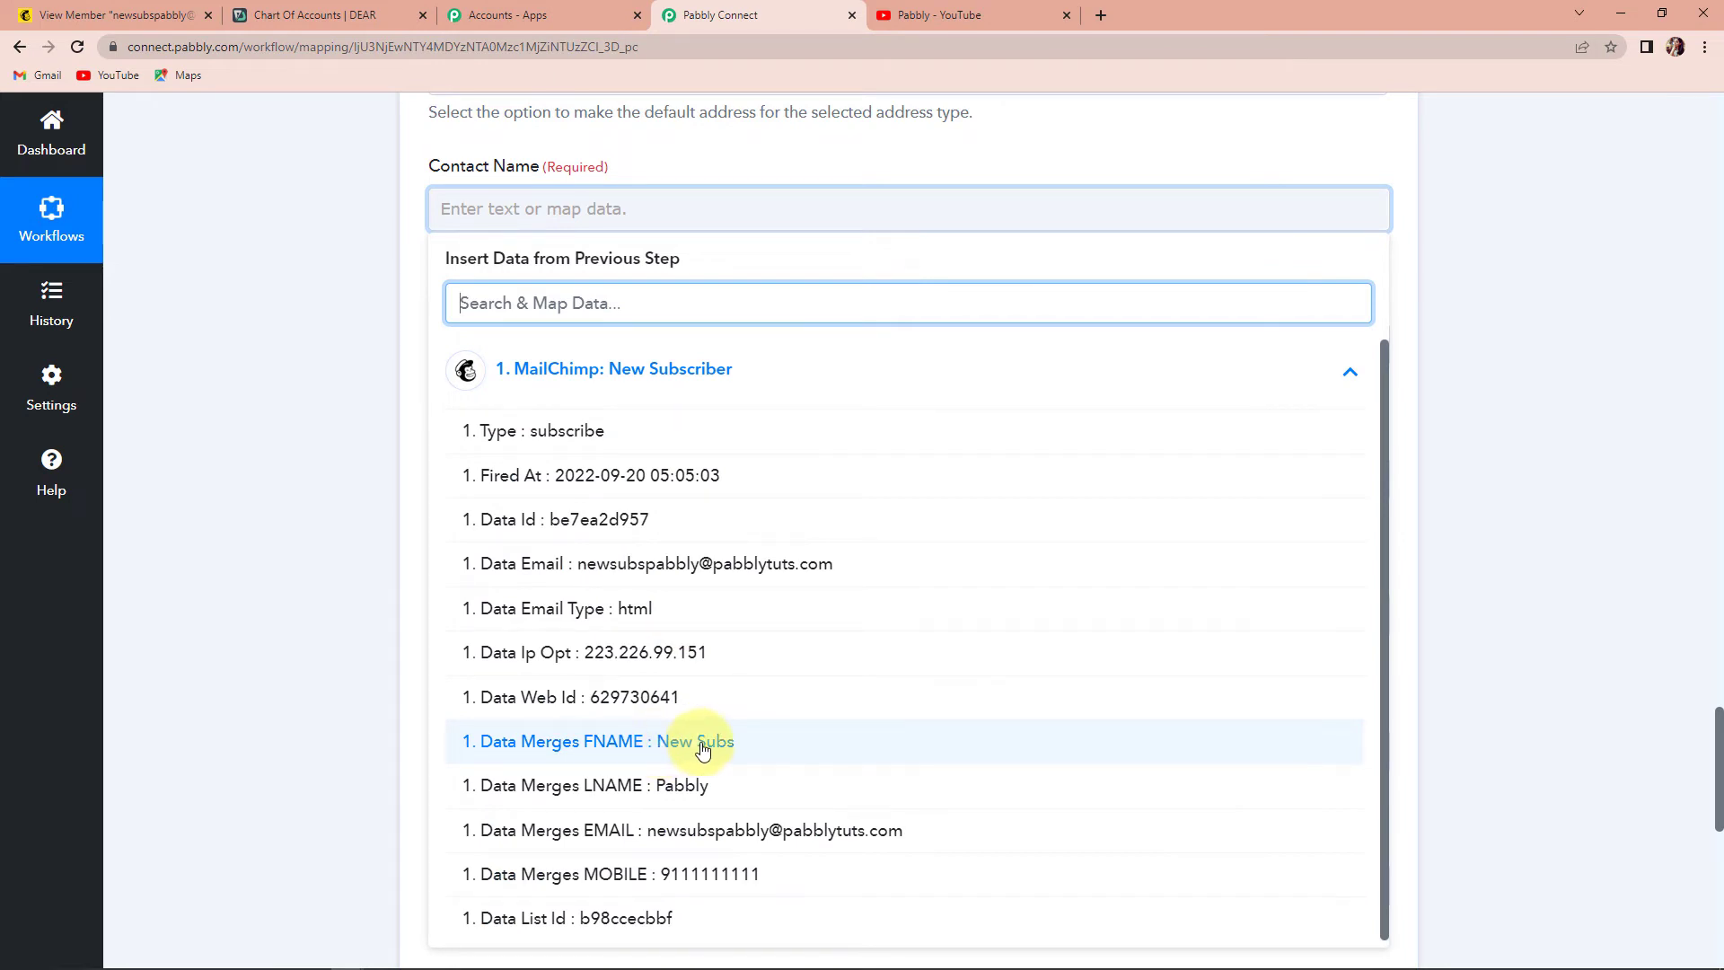
click(665, 752)
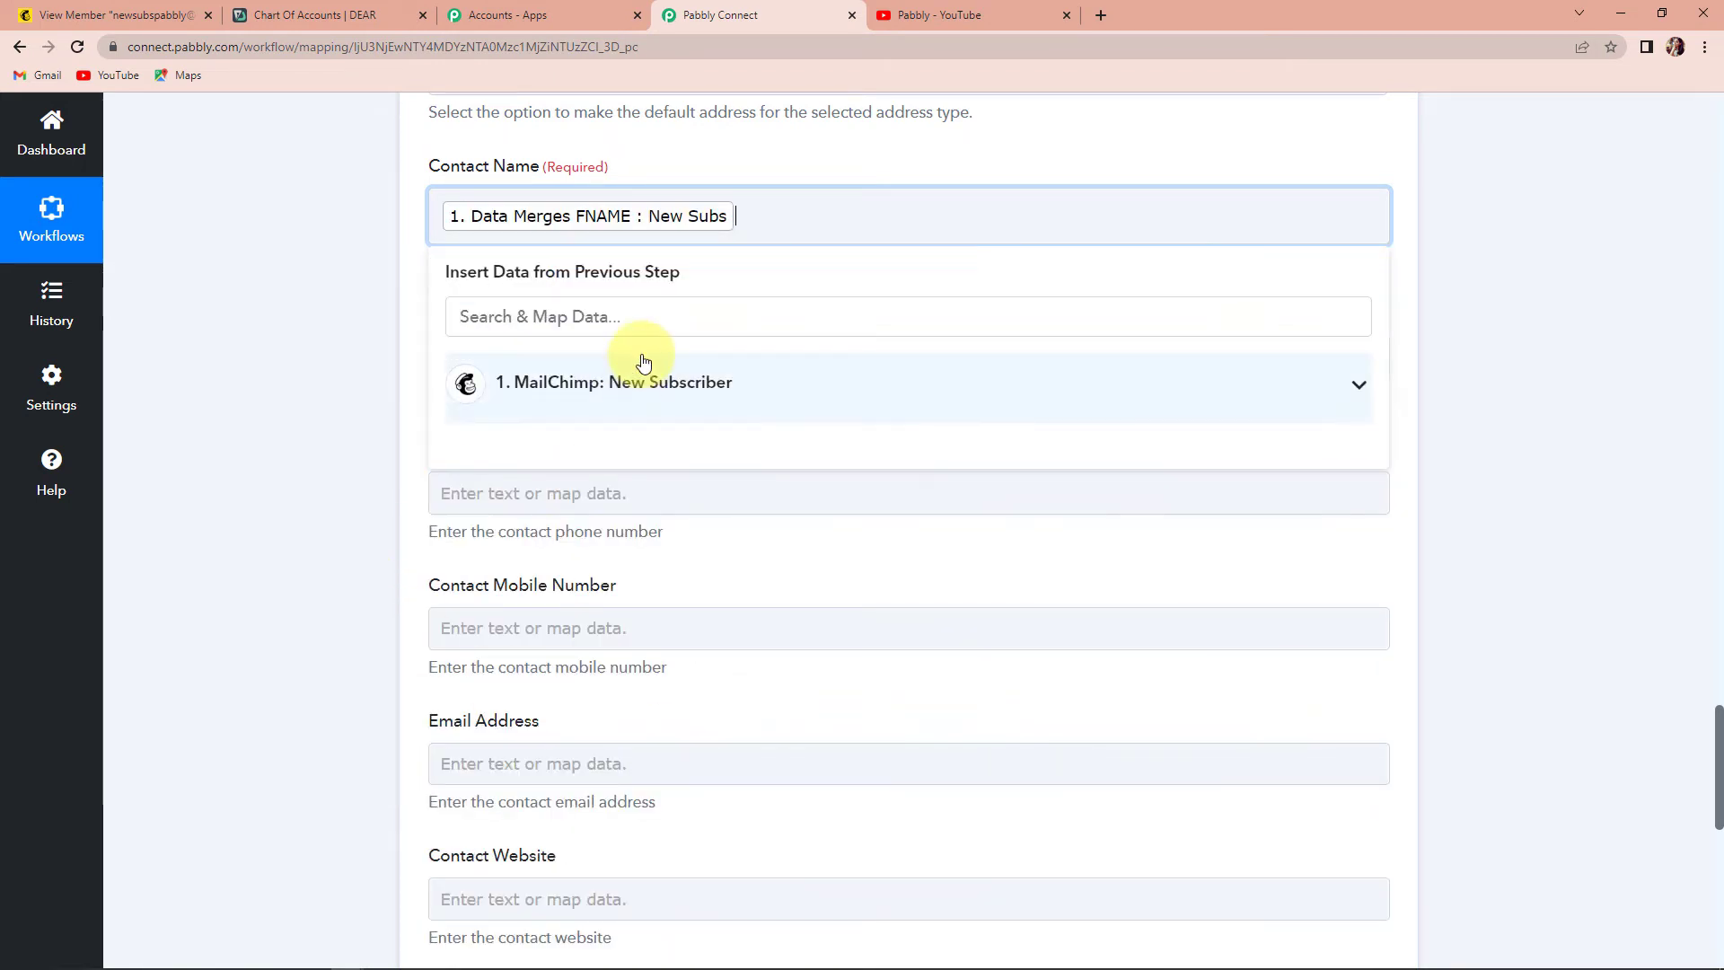
click(665, 396)
click(692, 797)
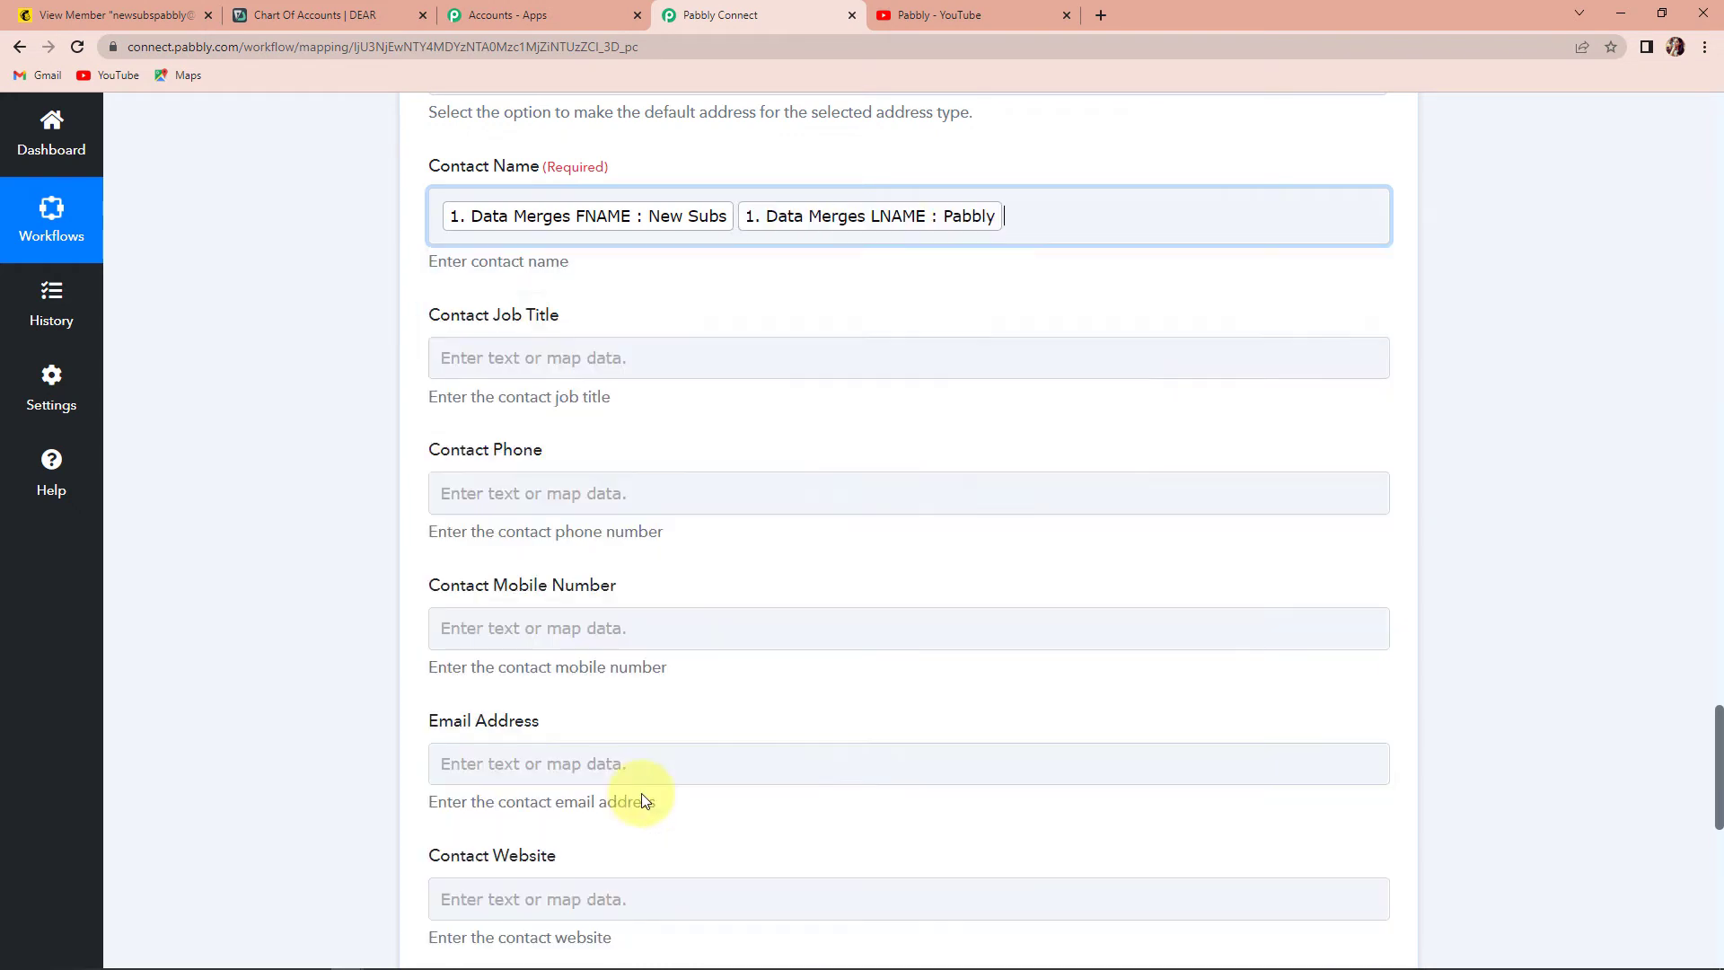
- Set Contact Job Title to Accountant and map Contact Phone to MOBILE
scroll(431, 448, down, 1)
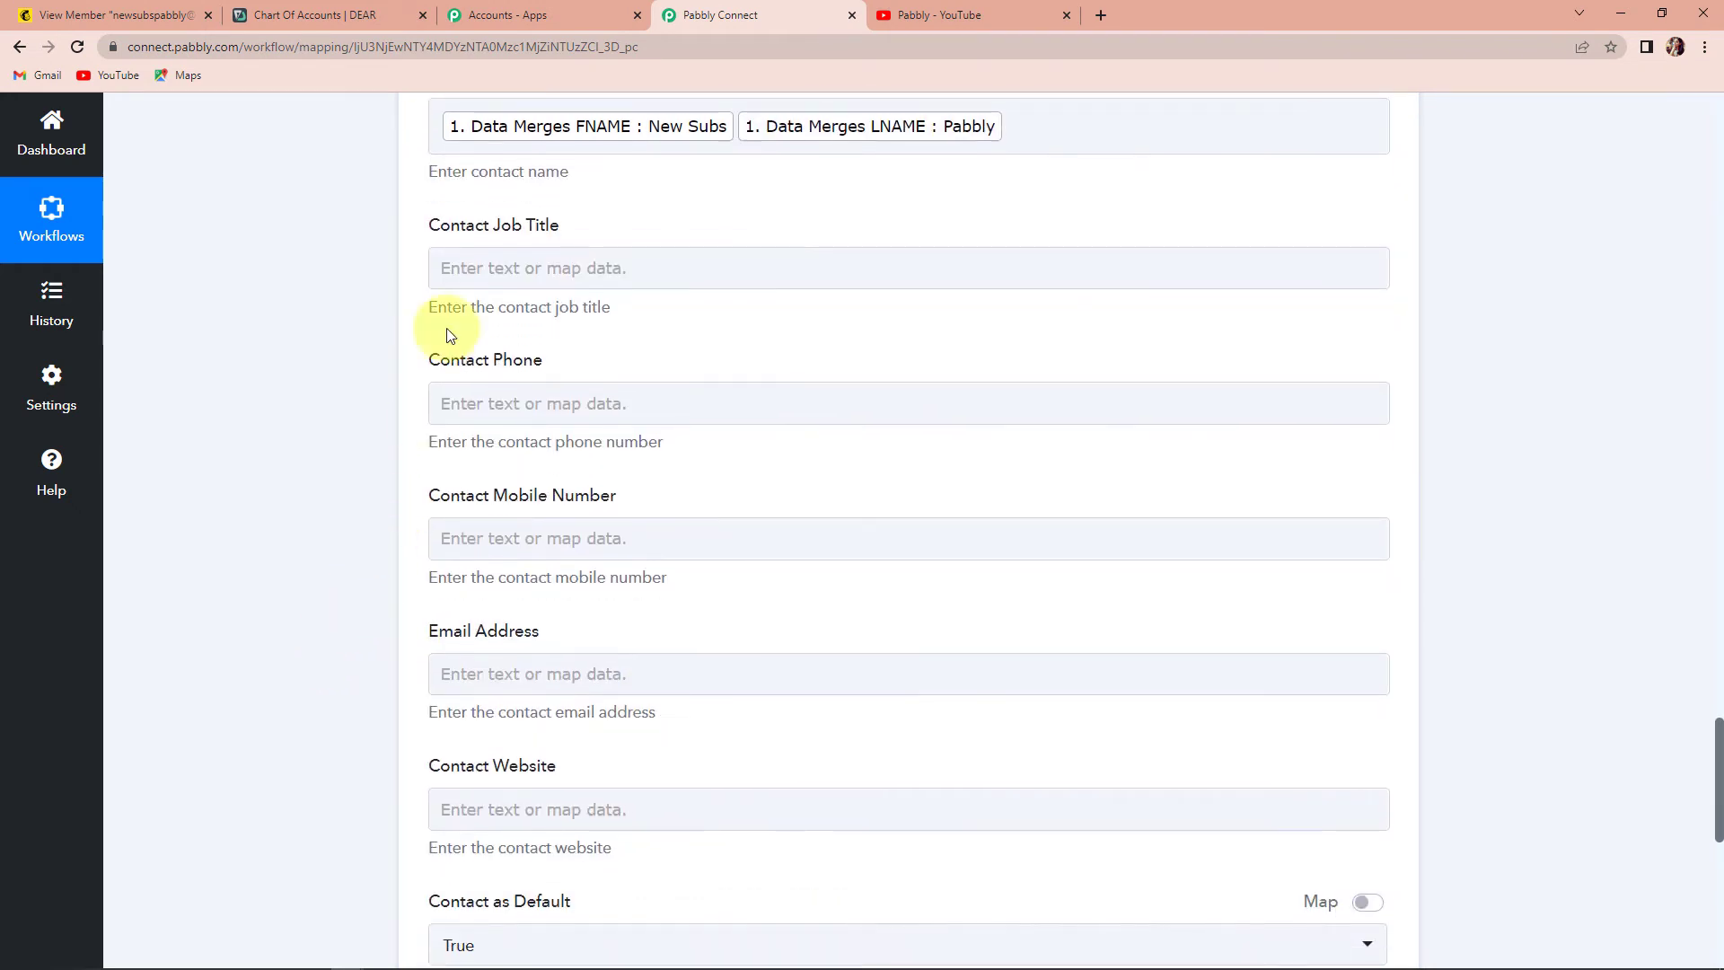
click(503, 269)
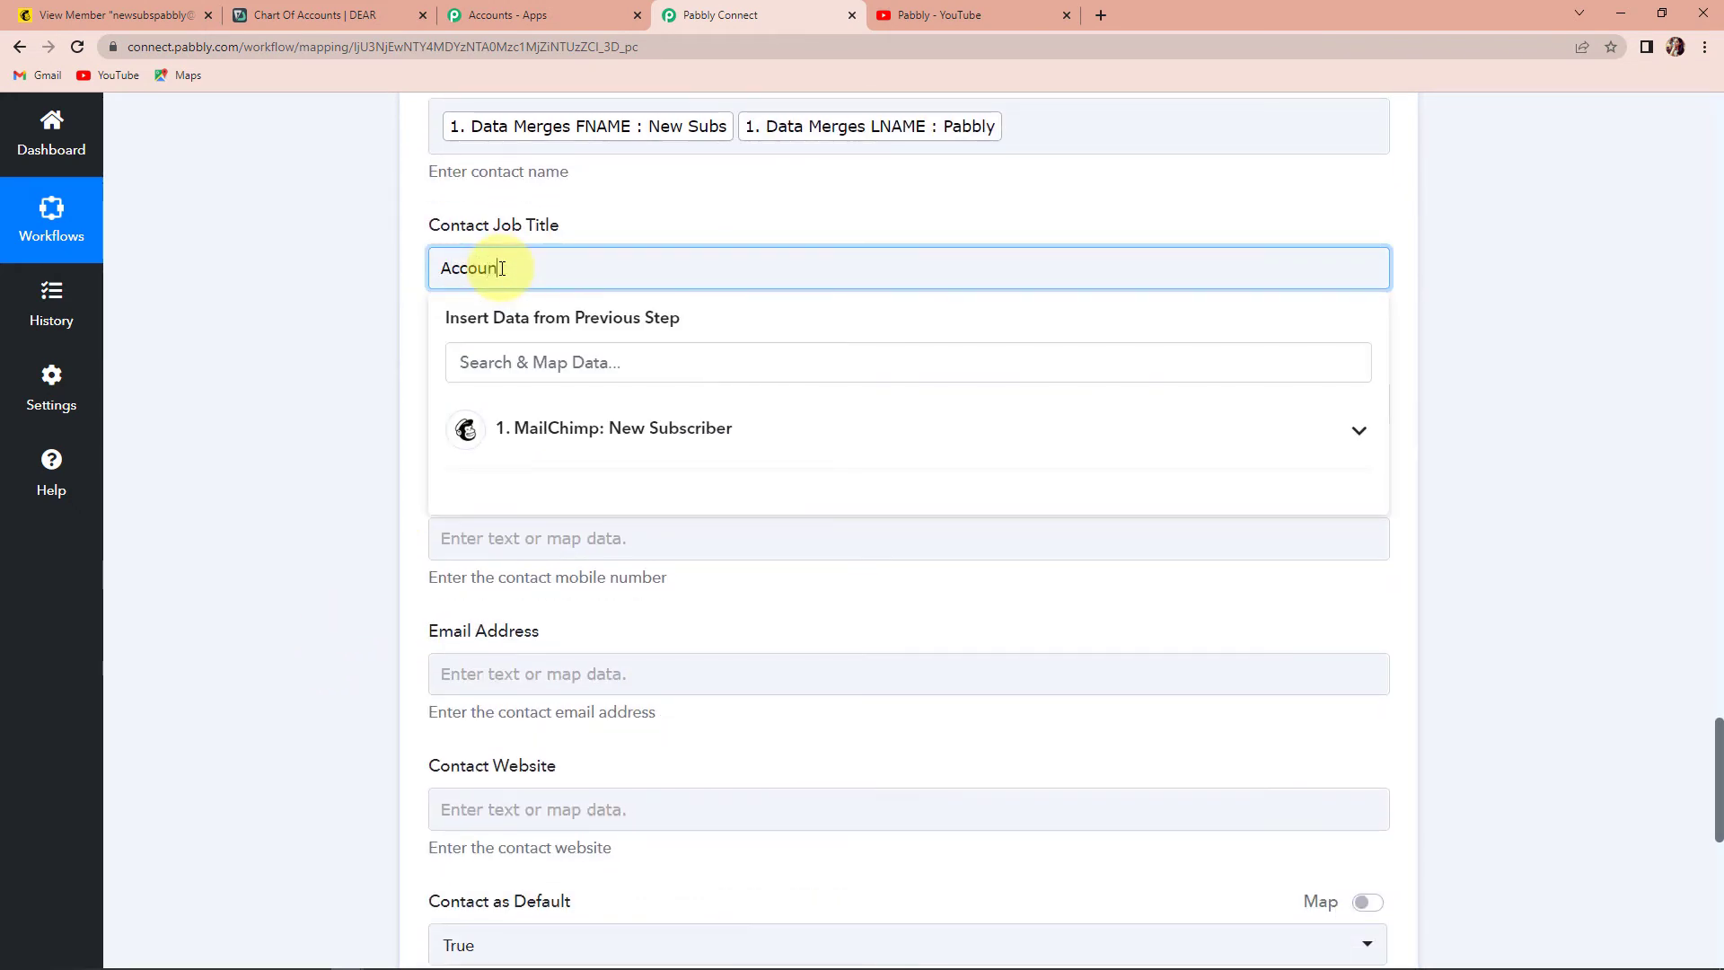
click(346, 376)
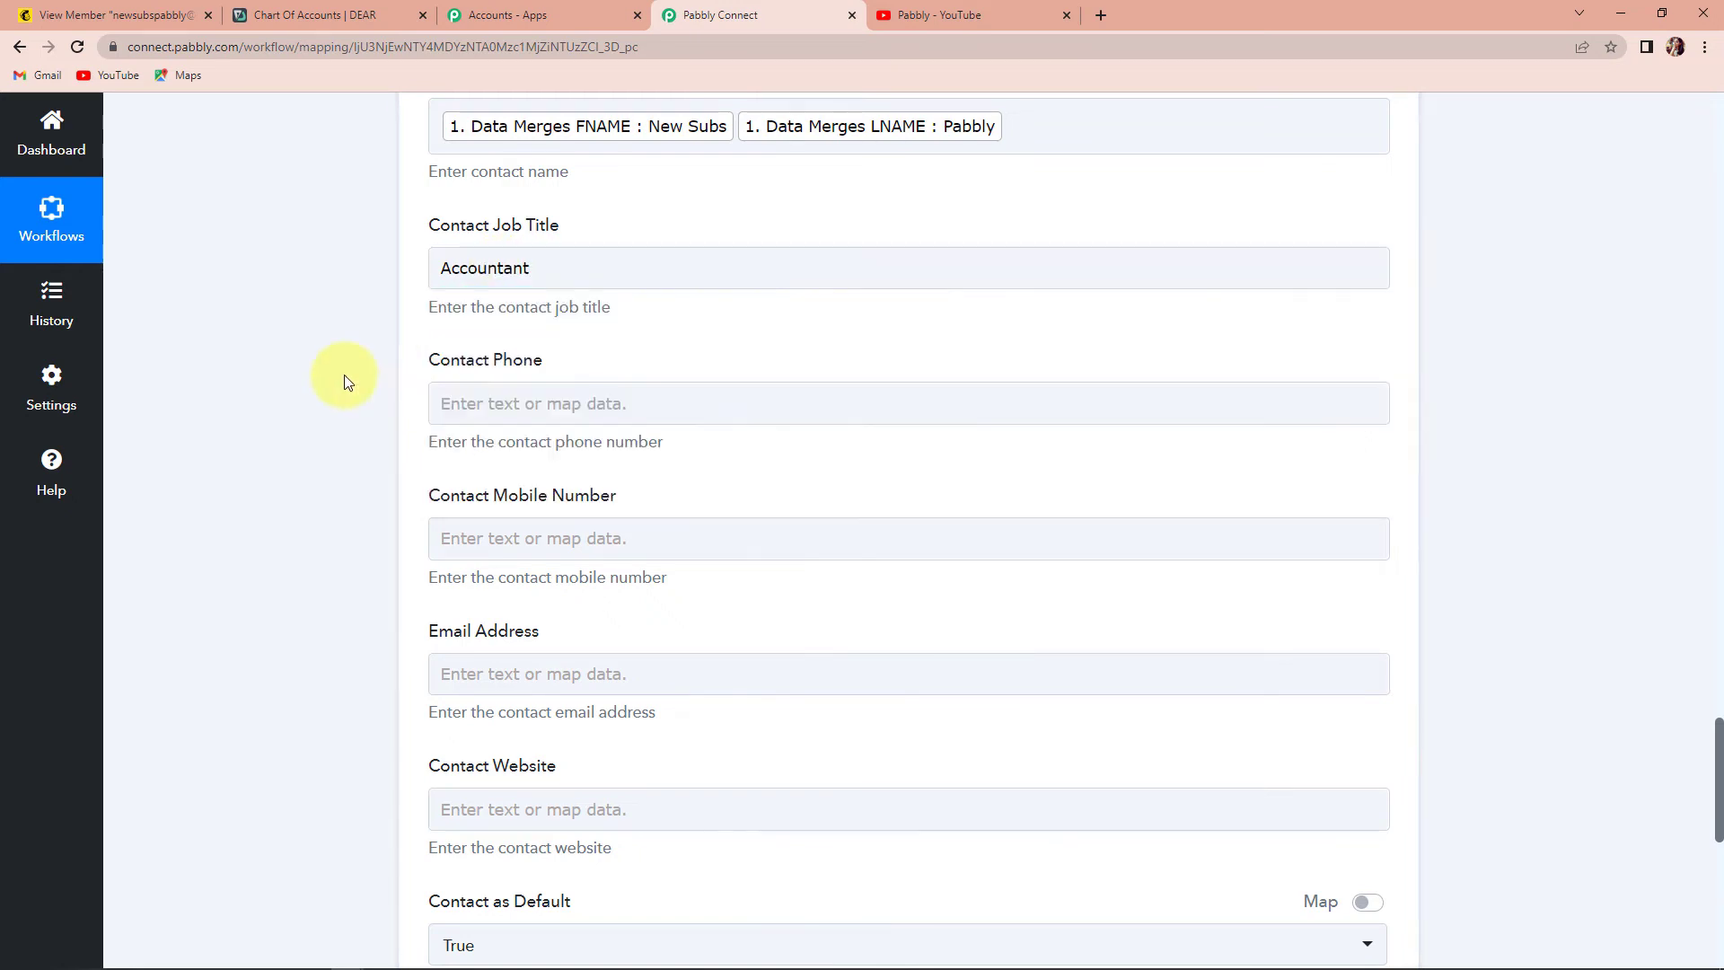
click(513, 409)
click(539, 564)
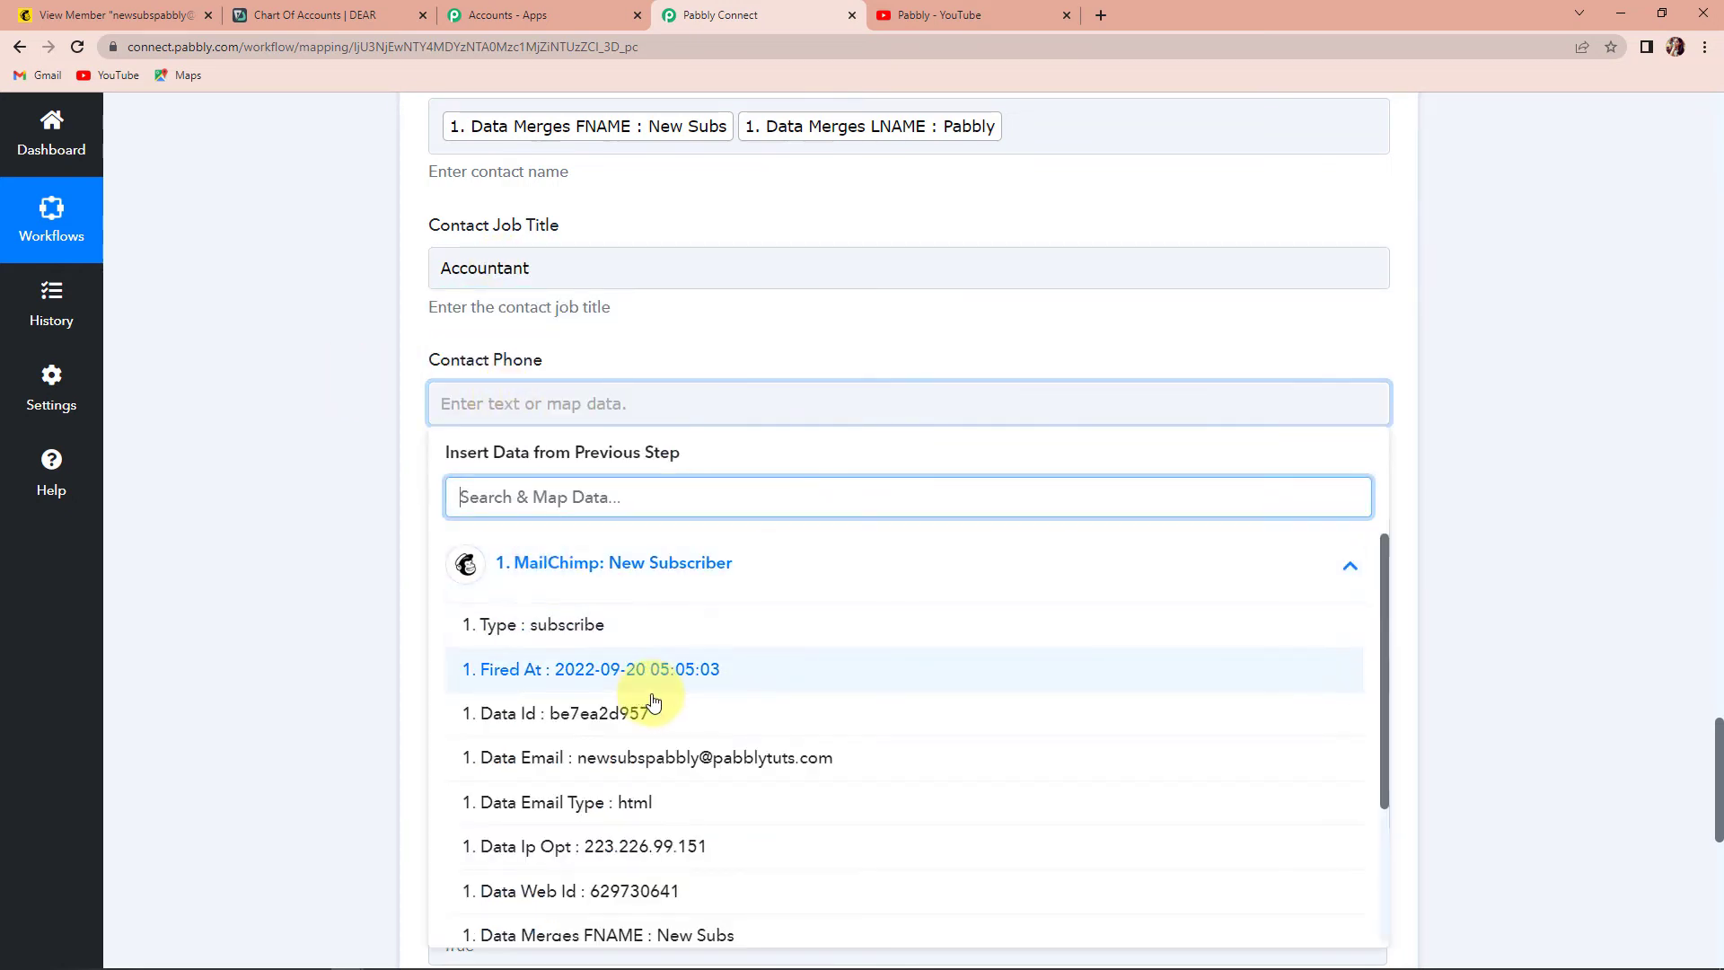
scroll(712, 820, down, 2)
click(626, 866)
click(272, 595)
scroll(272, 594, down, 2)
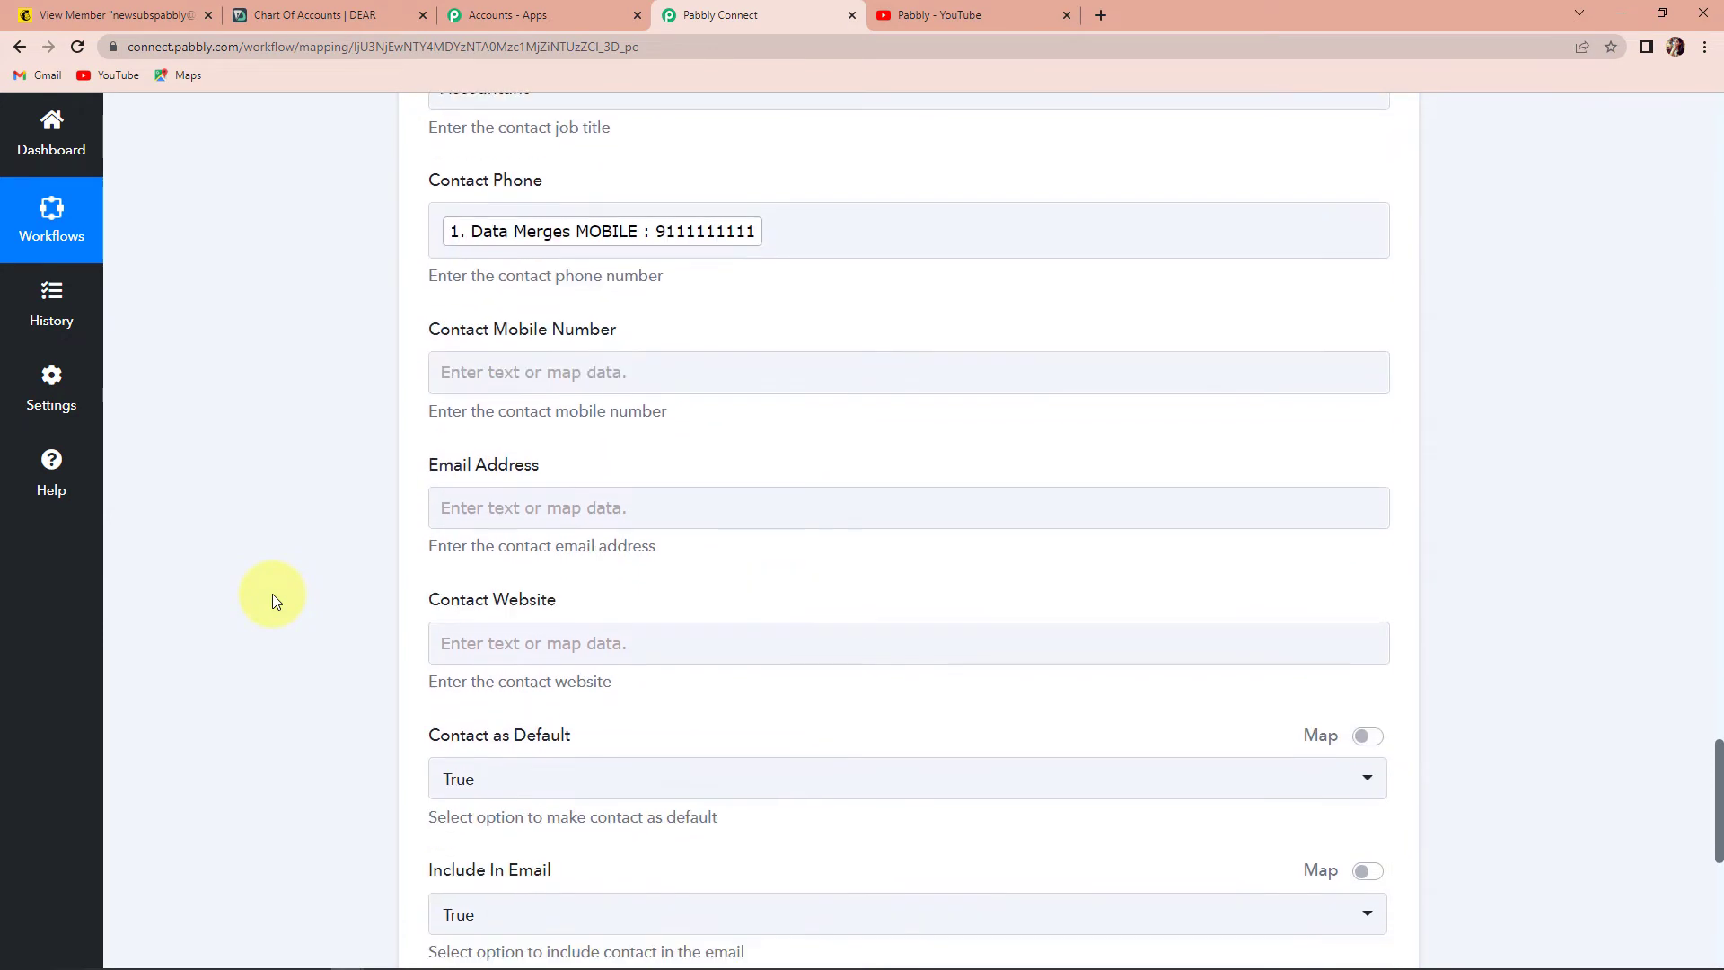
- Map Contact Mobile Number to the subscriber's MOBILE field
click(514, 378)
click(655, 532)
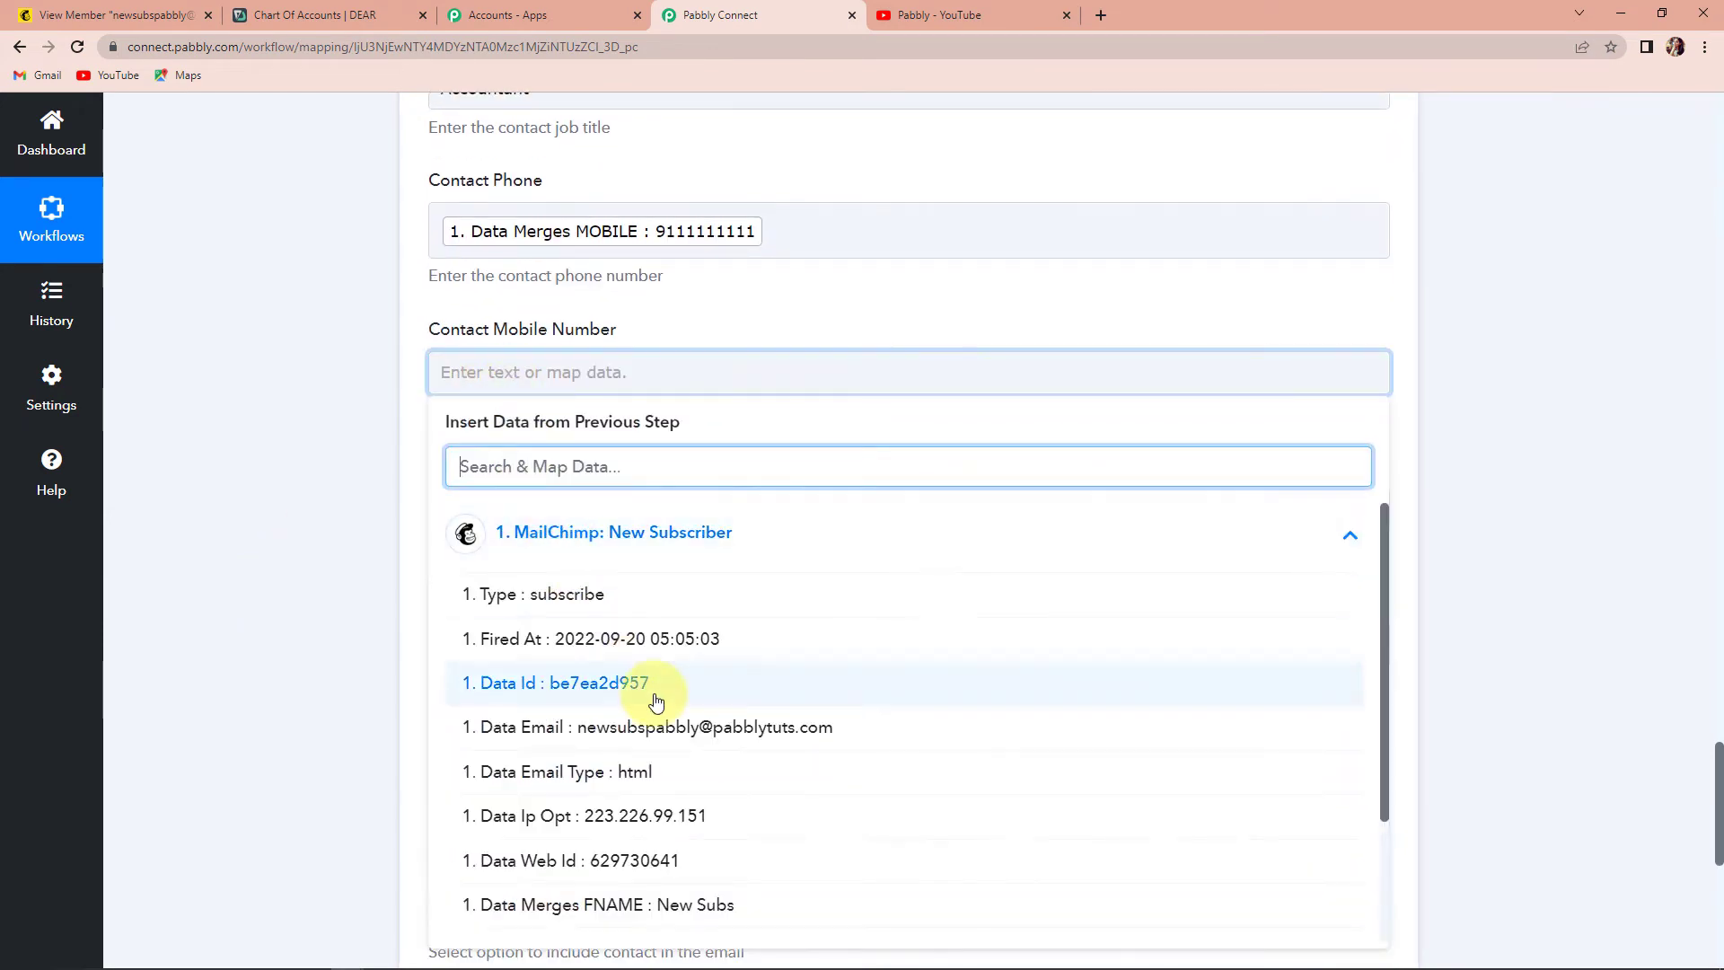
scroll(655, 772, down, 2)
click(682, 882)
click(256, 634)
scroll(256, 634, down, 2)
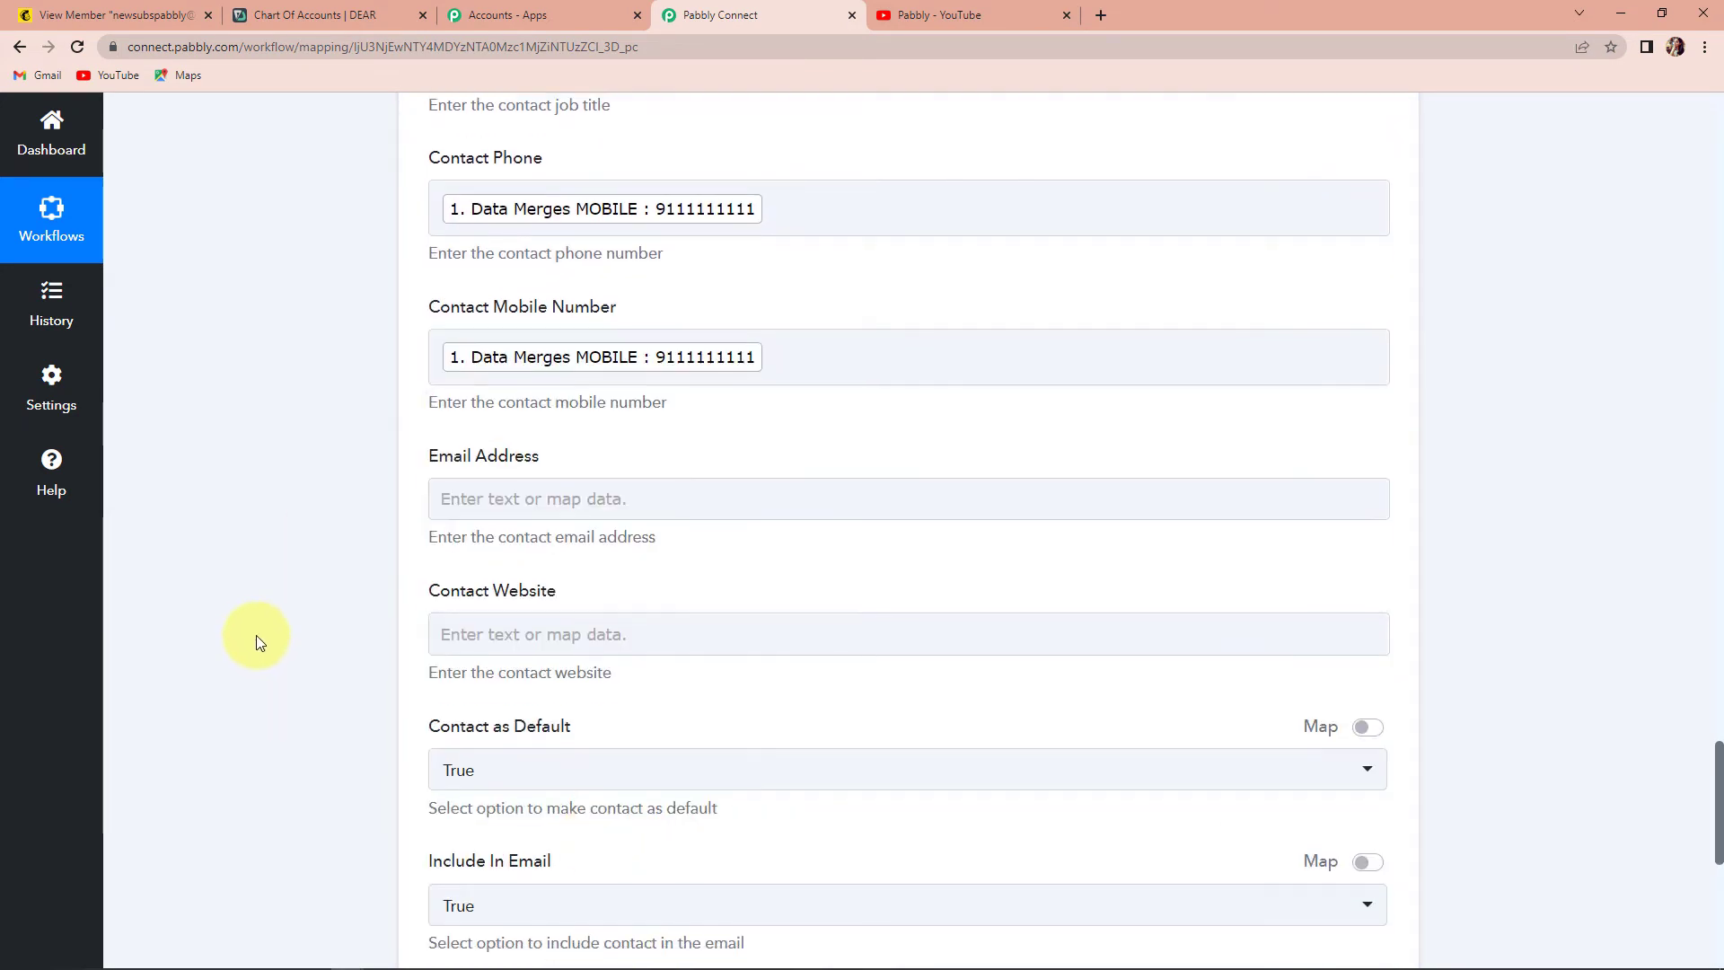
click(539, 332)
click(666, 500)
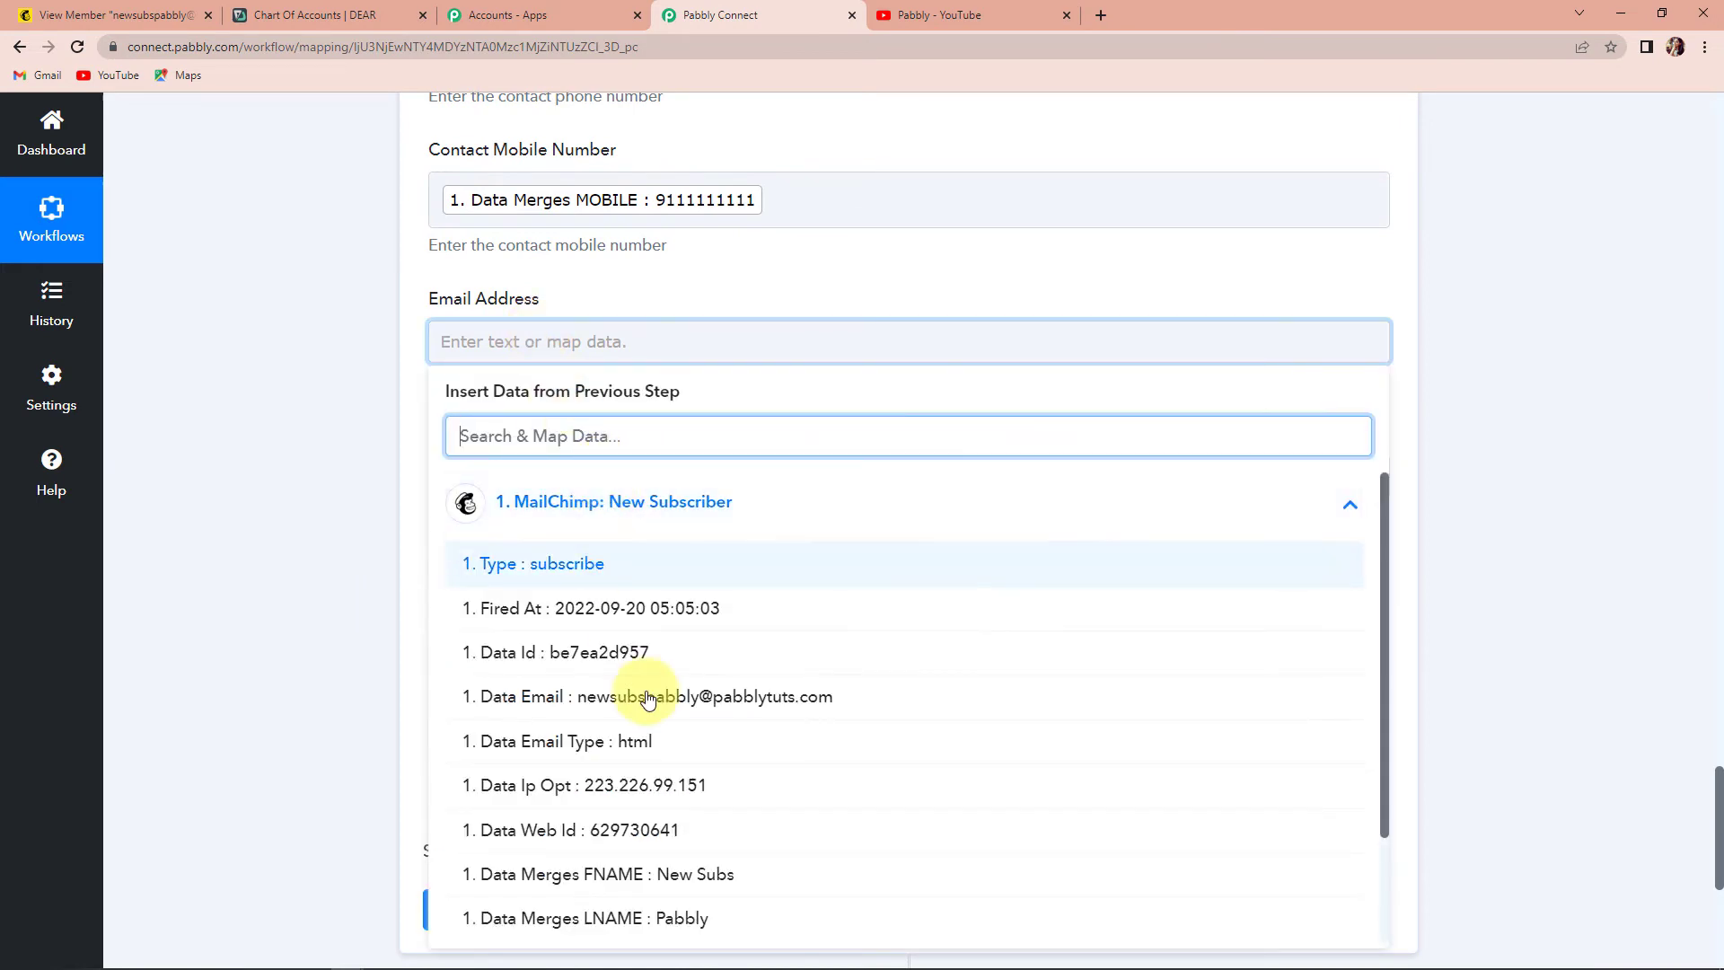
scroll(647, 697, down, 2)
click(689, 830)
click(339, 658)
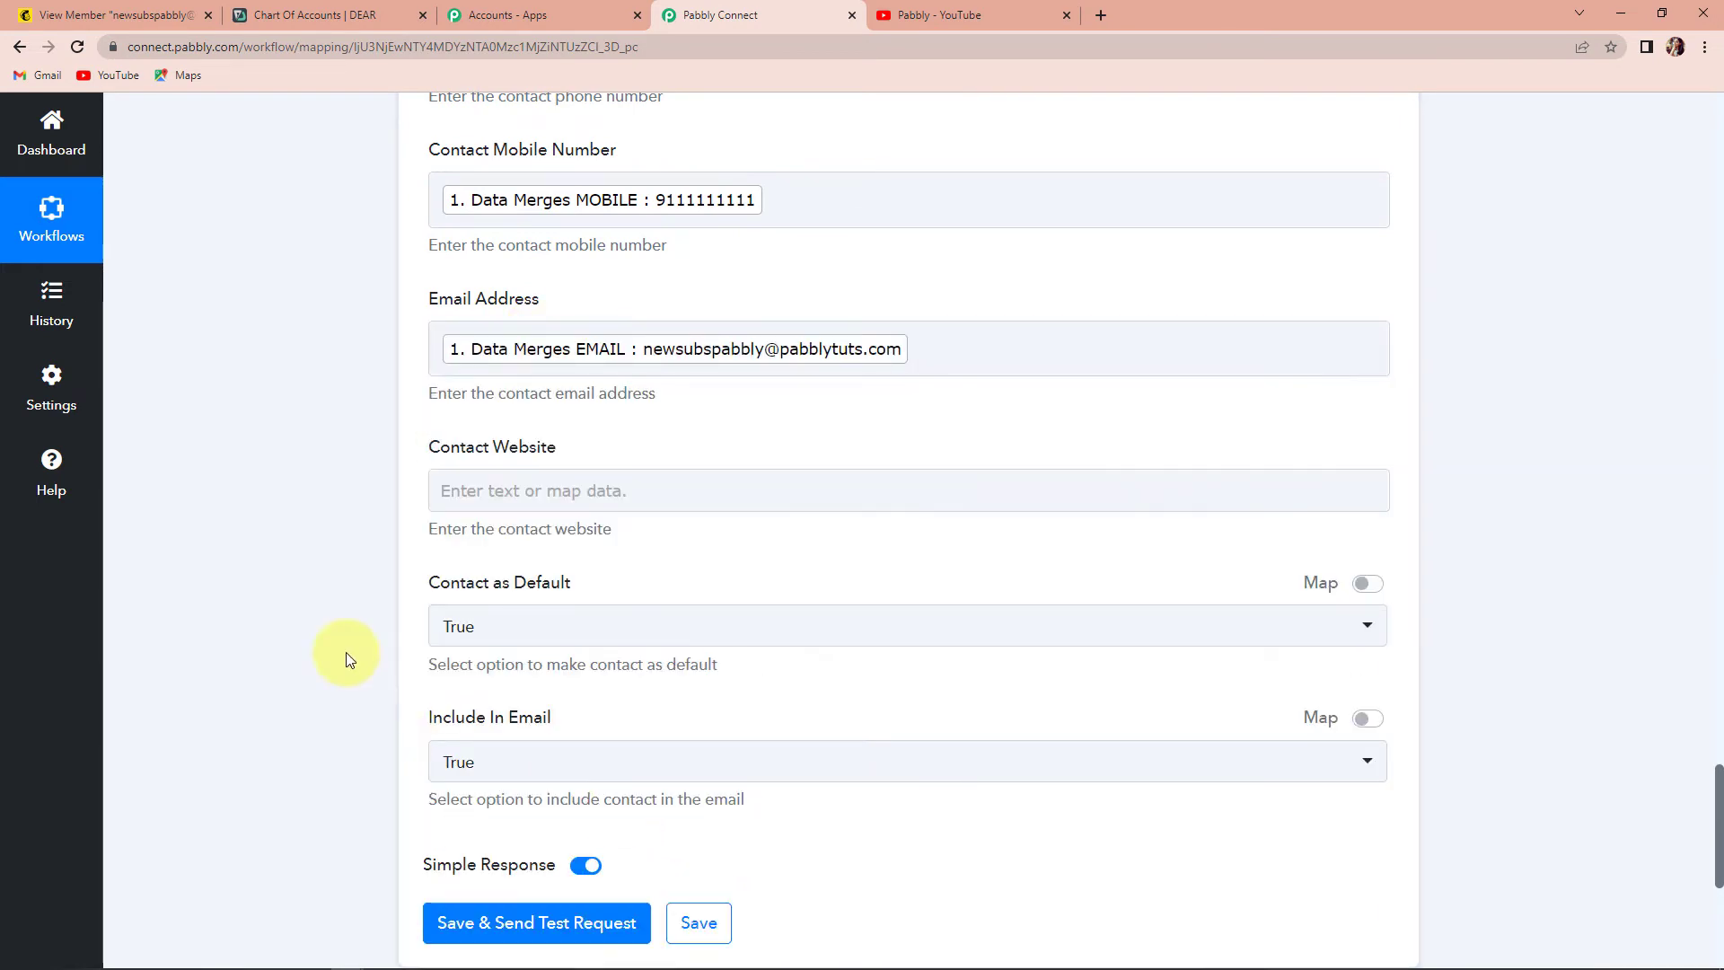
scroll(470, 433, down, 2)
click(521, 303)
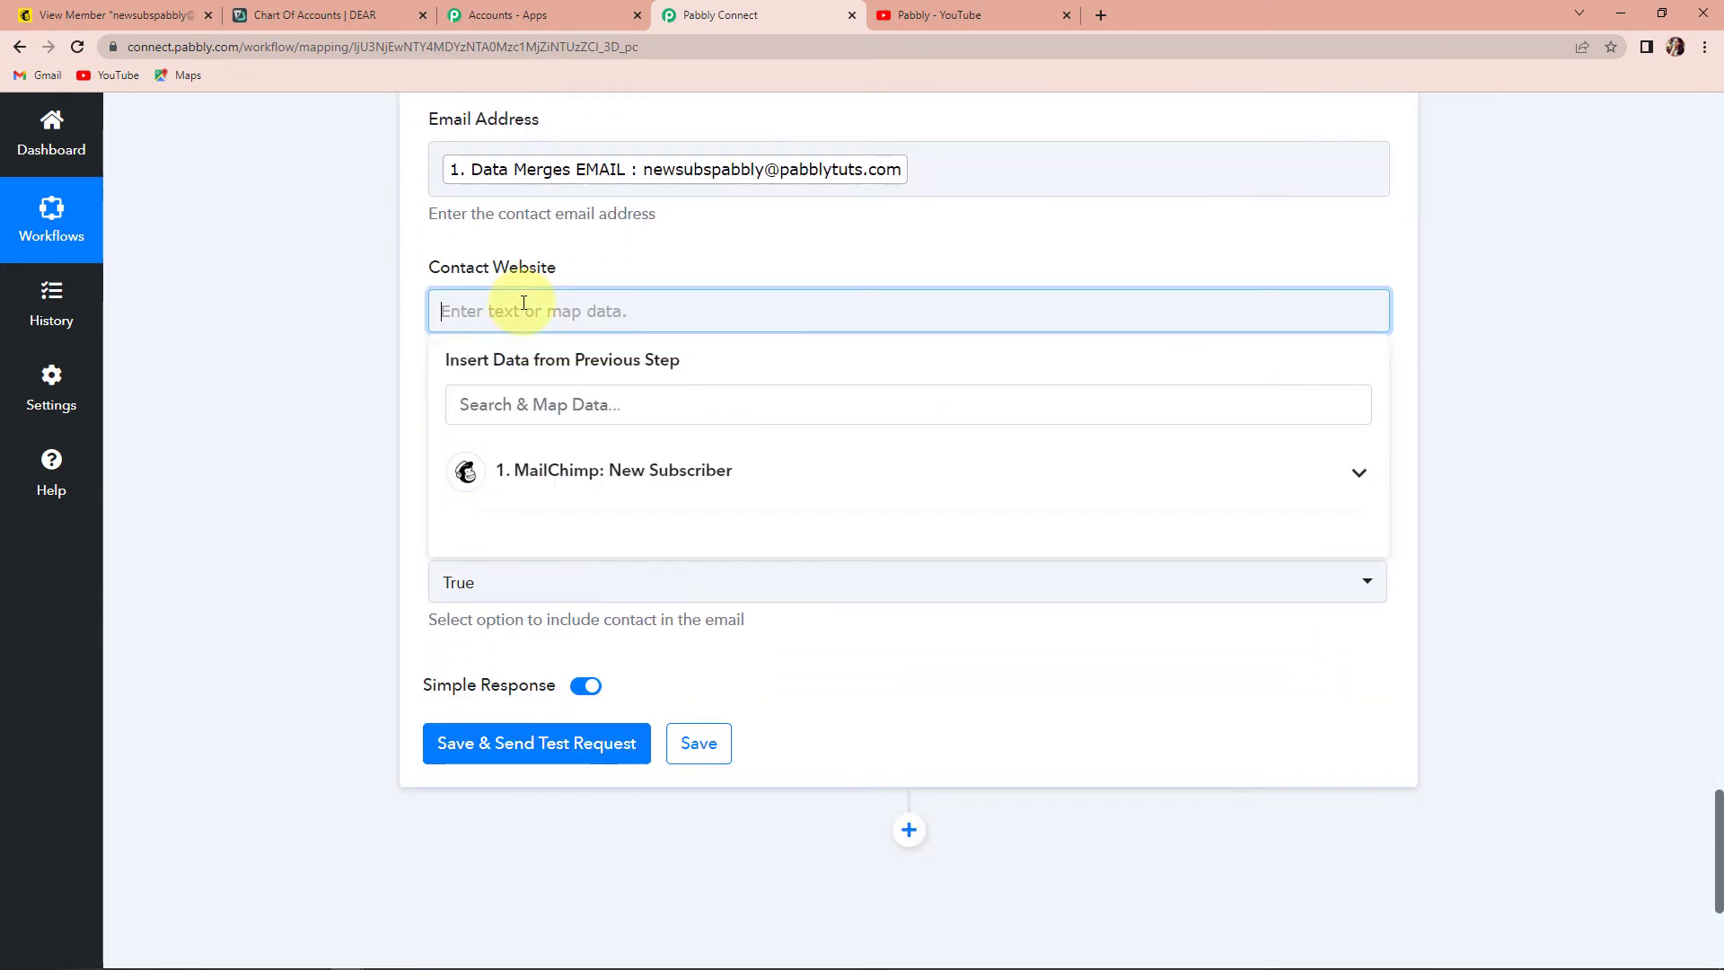
text(www.pabbl)
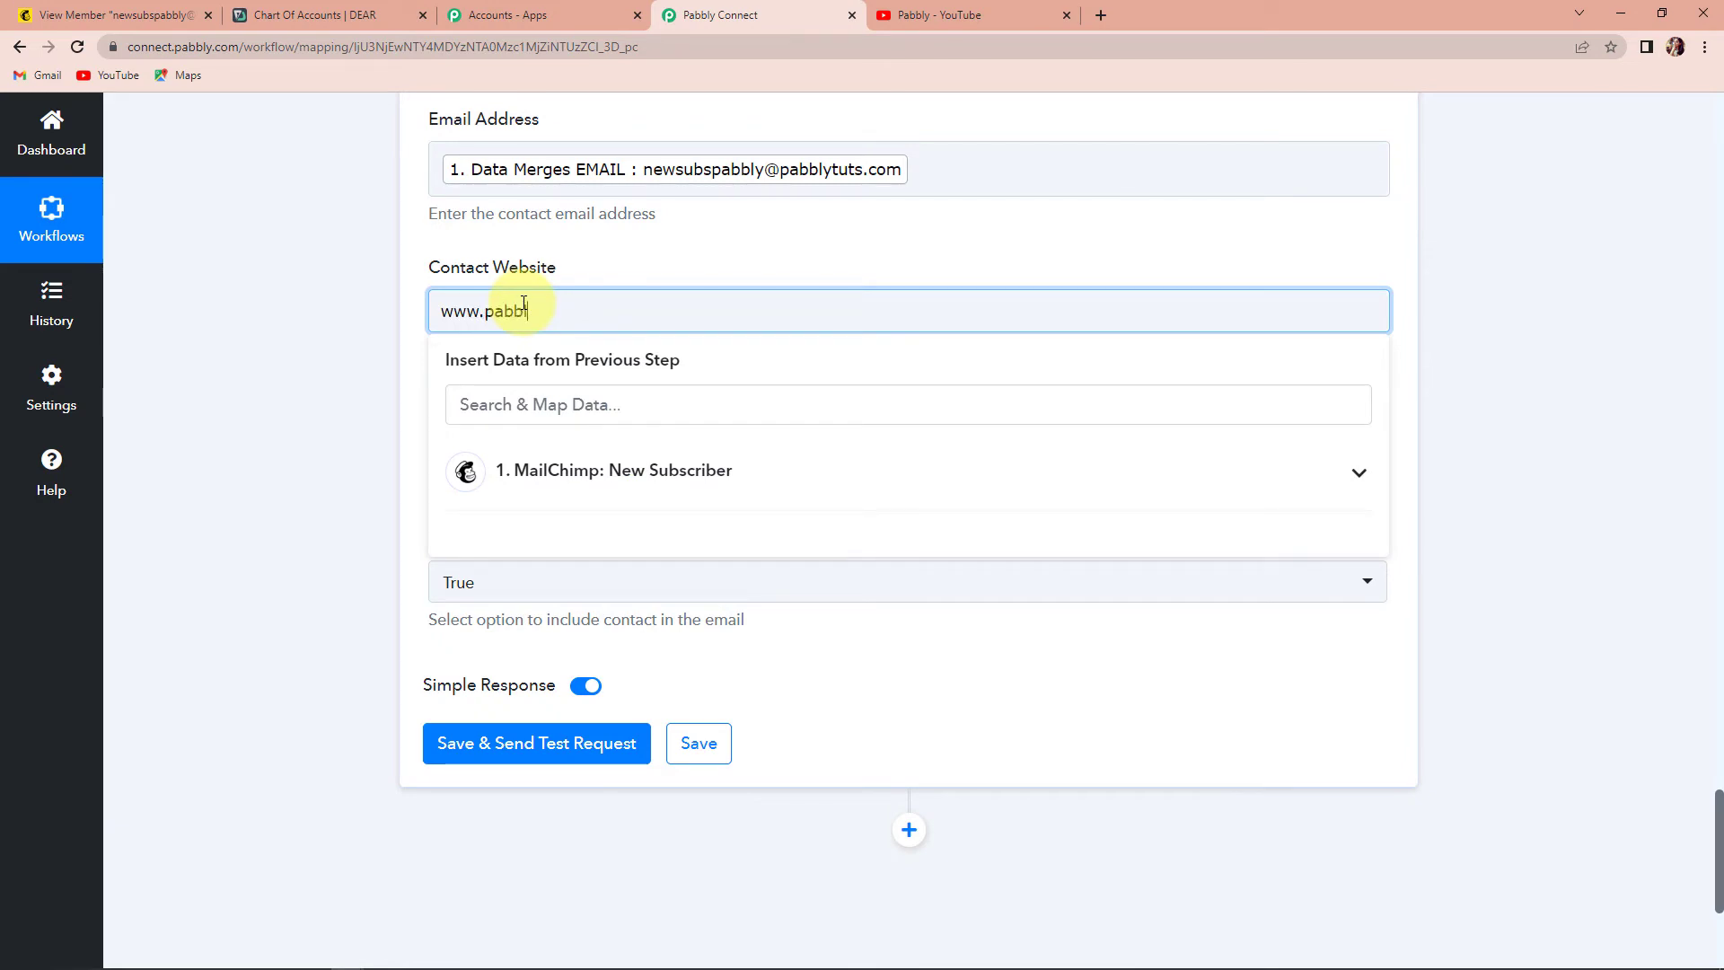
click(569, 246)
scroll(569, 246, down, 2)
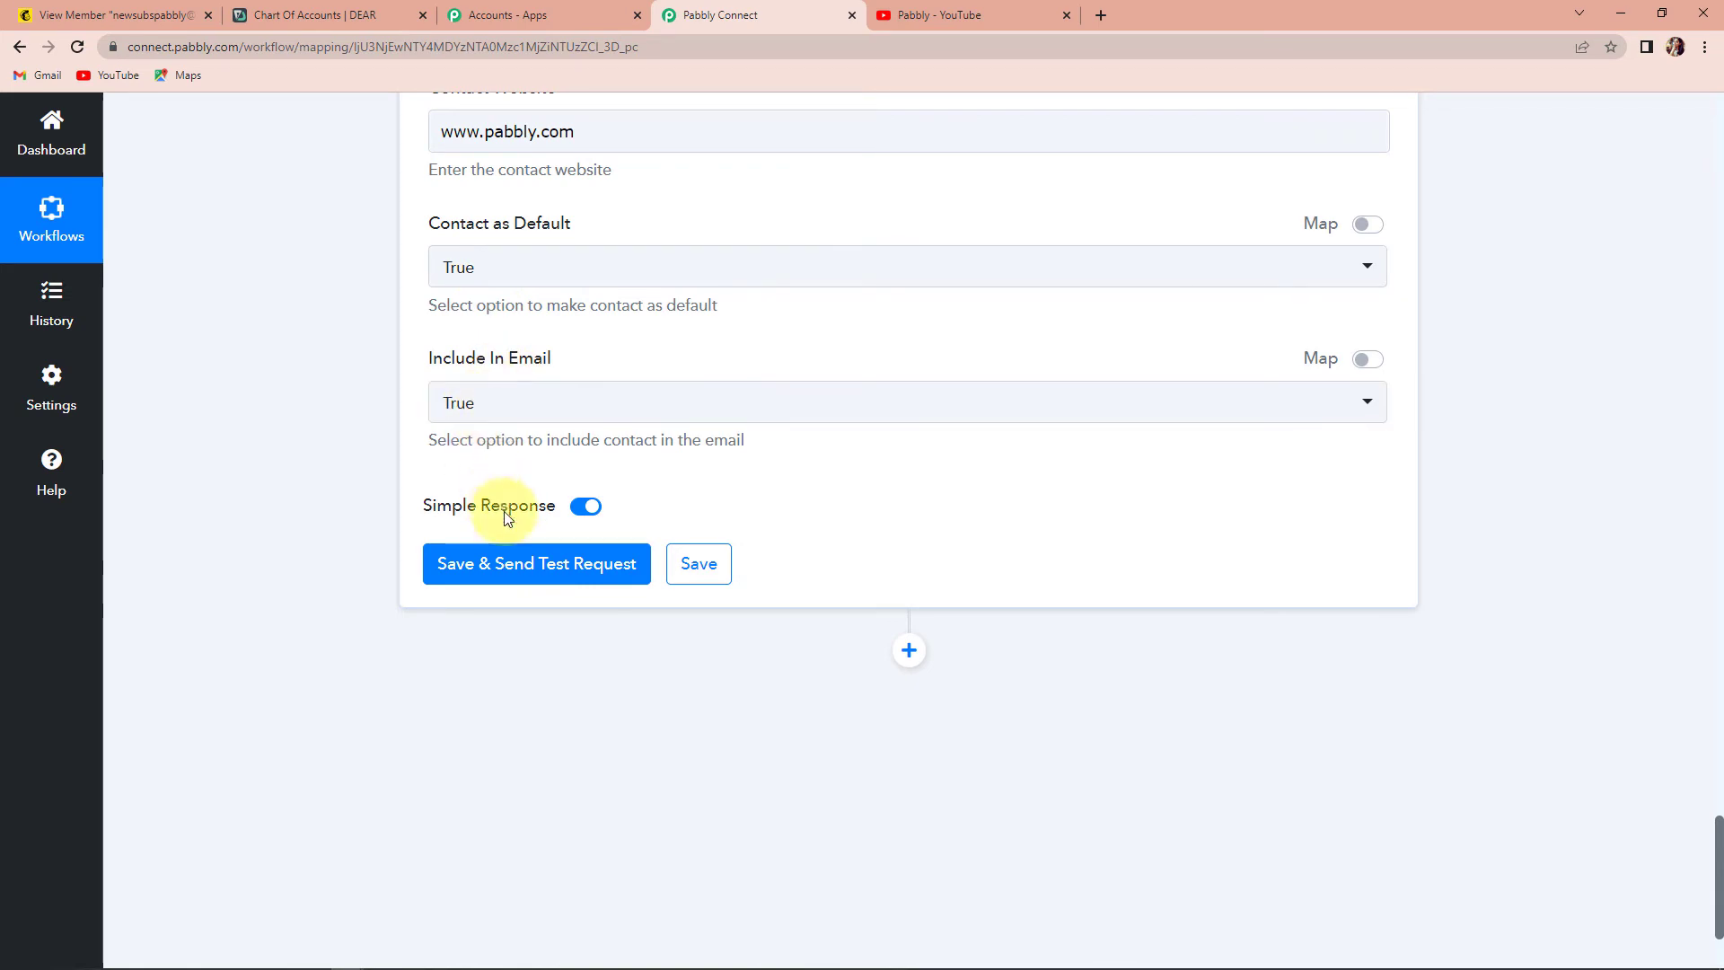
- Save and send a test request, which returns a 'Country is required' error
click(515, 571)
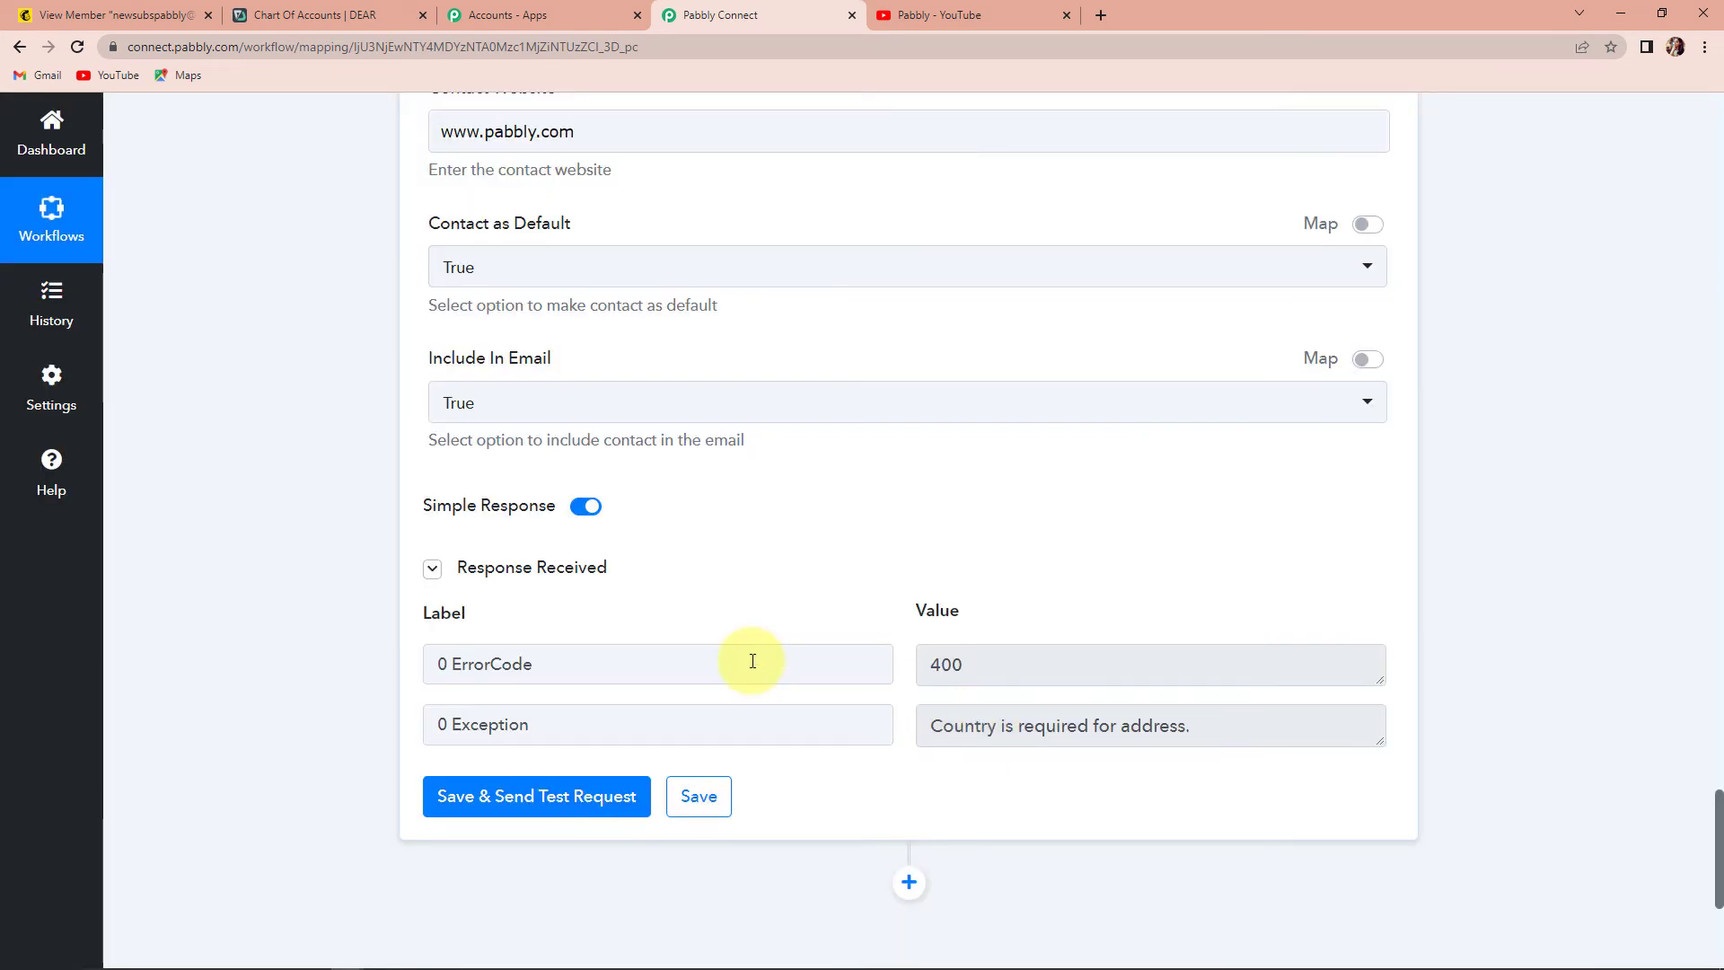
scroll(750, 658, up, 9)
scroll(752, 660, up, 10)
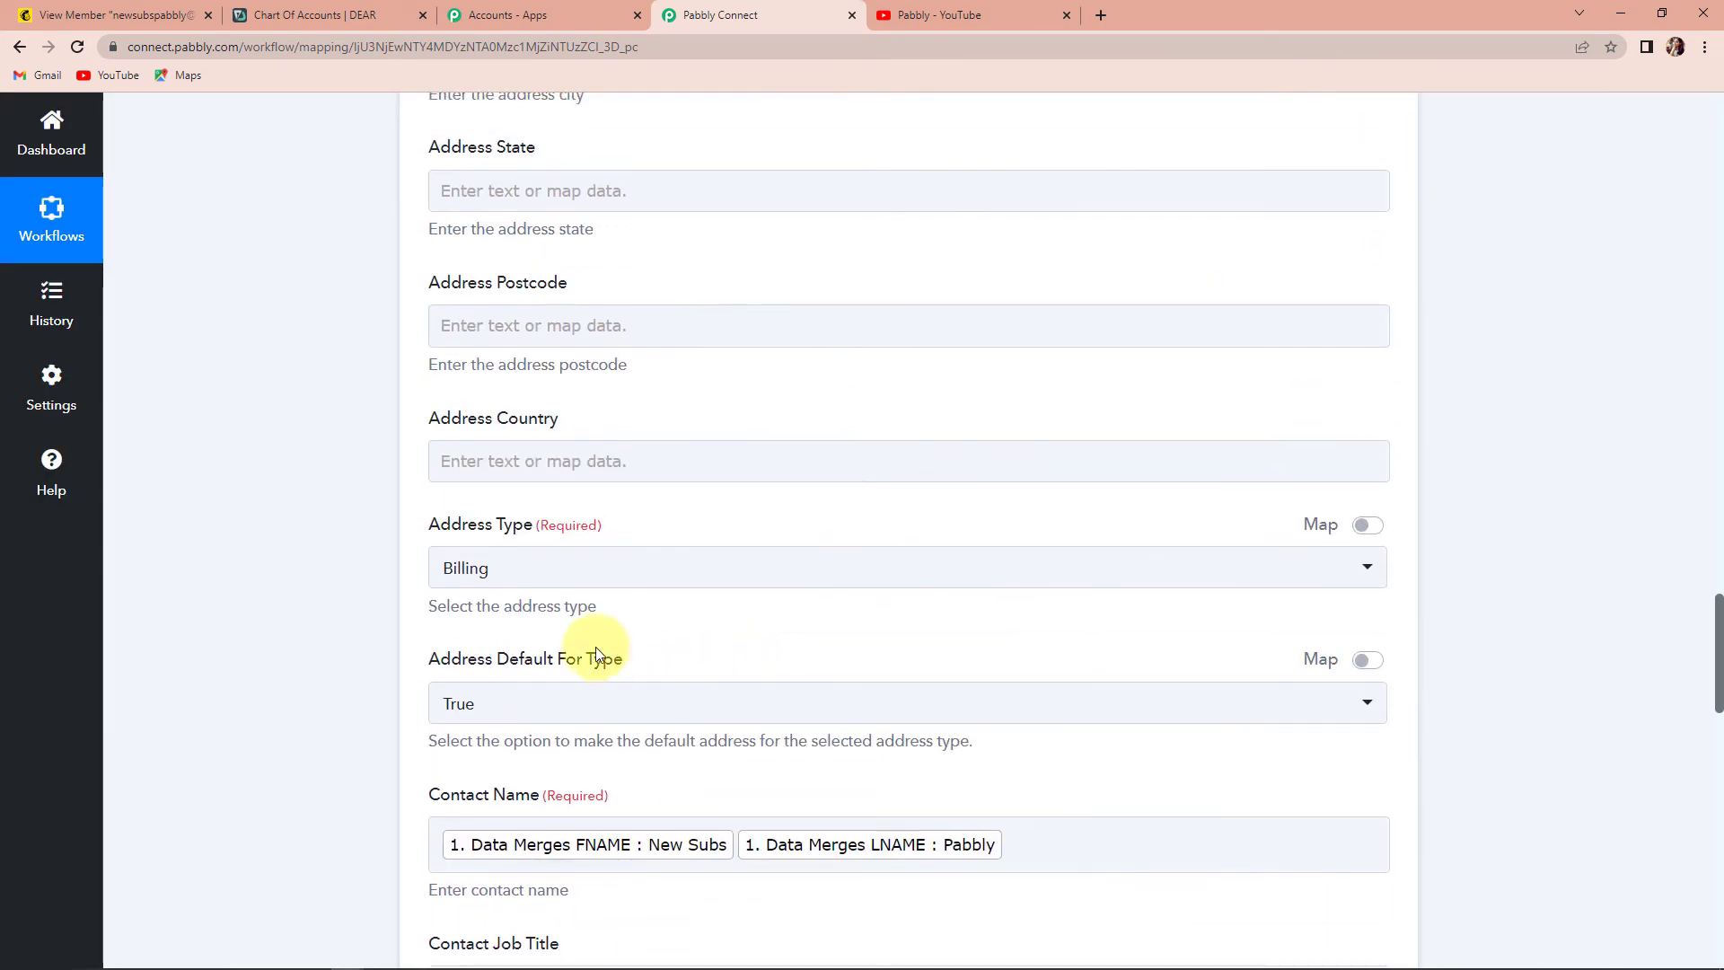
scroll(506, 538, down, 2)
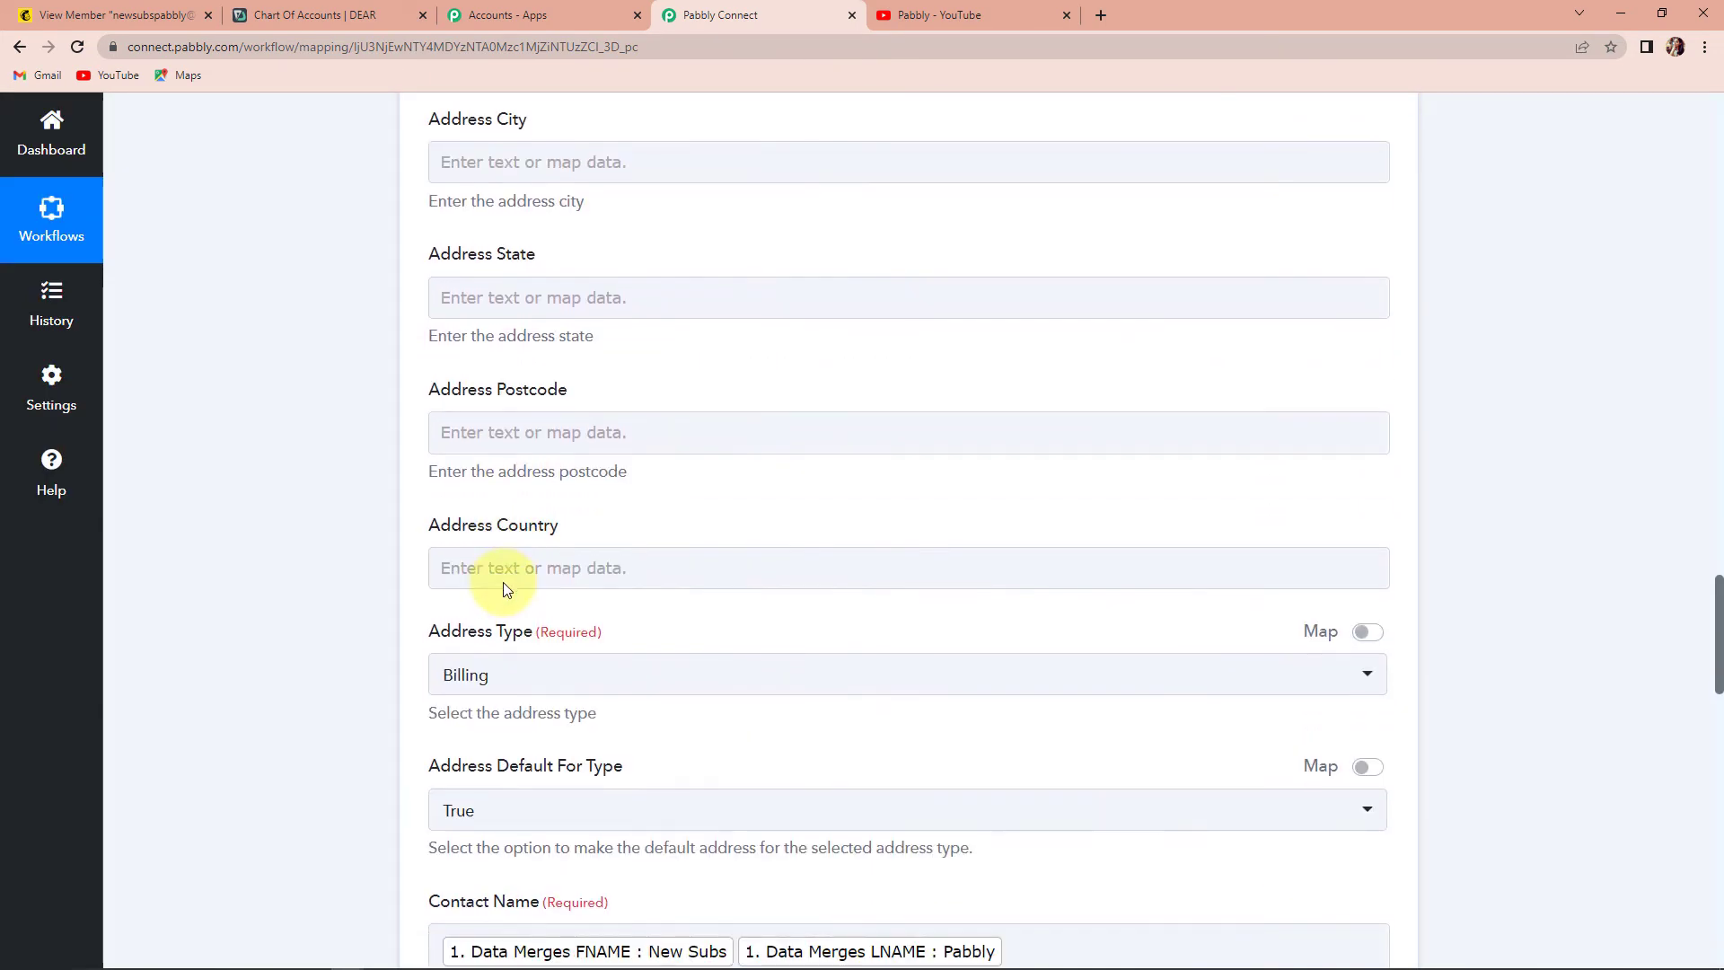
- Fill the address with country India, postcode 462042 and state Madhya Pradesh
click(504, 539)
text(In)
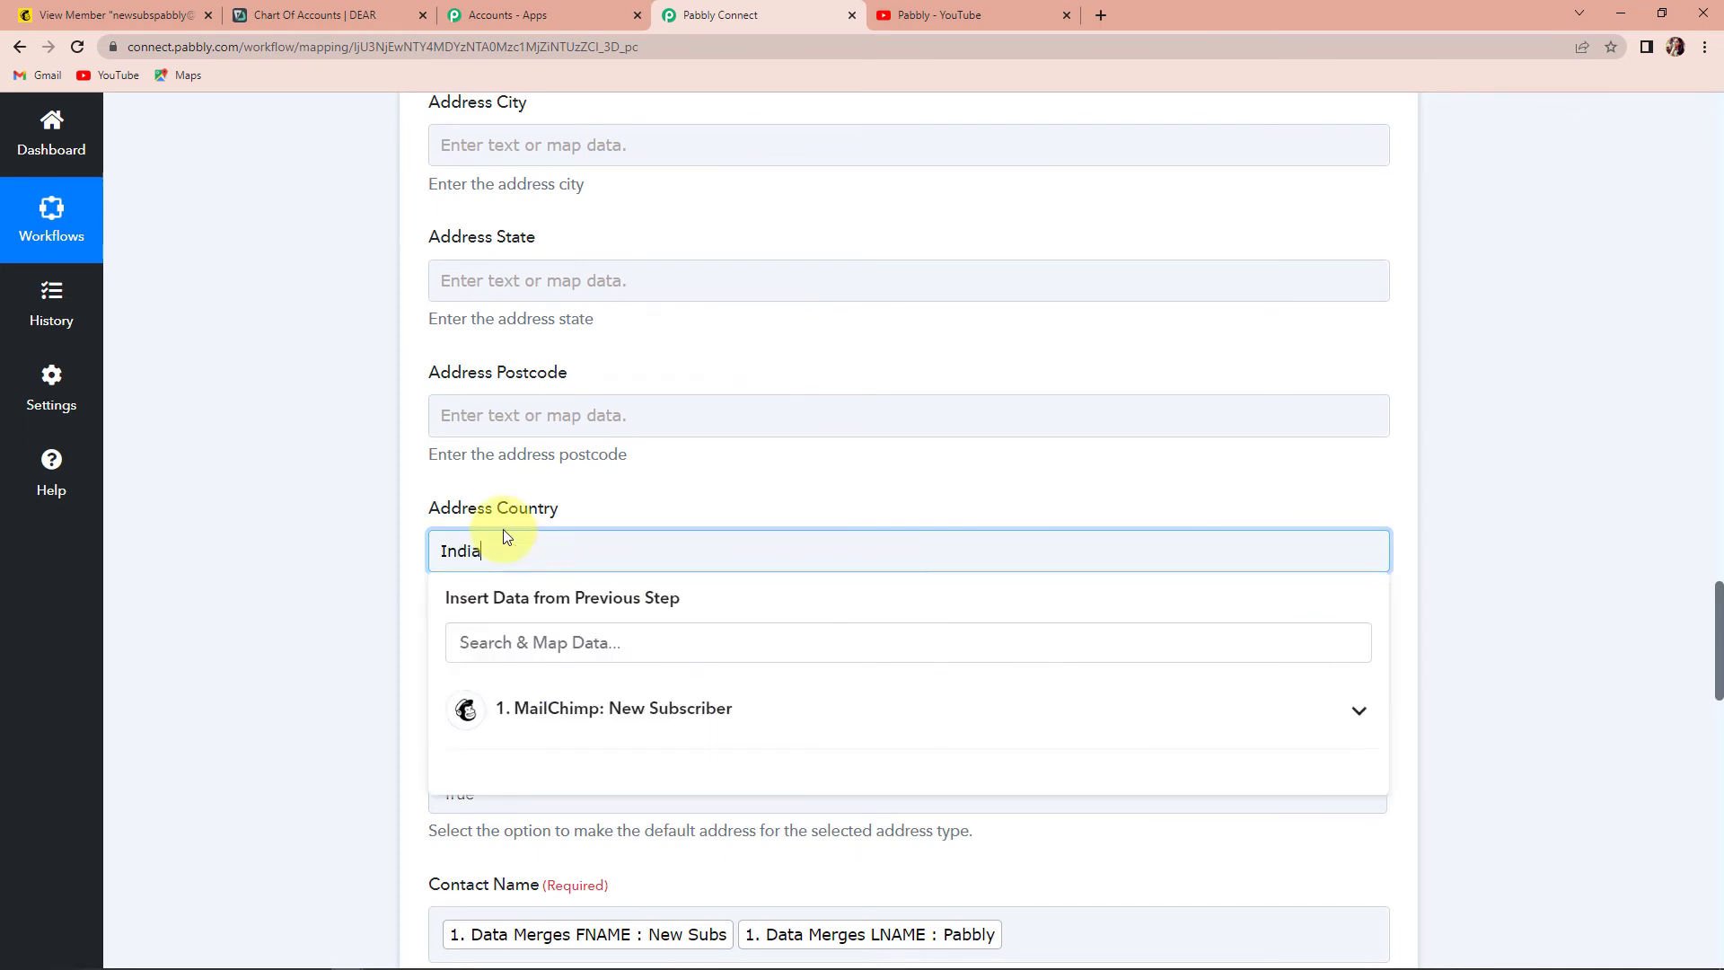
text(dia)
click(281, 450)
click(503, 415)
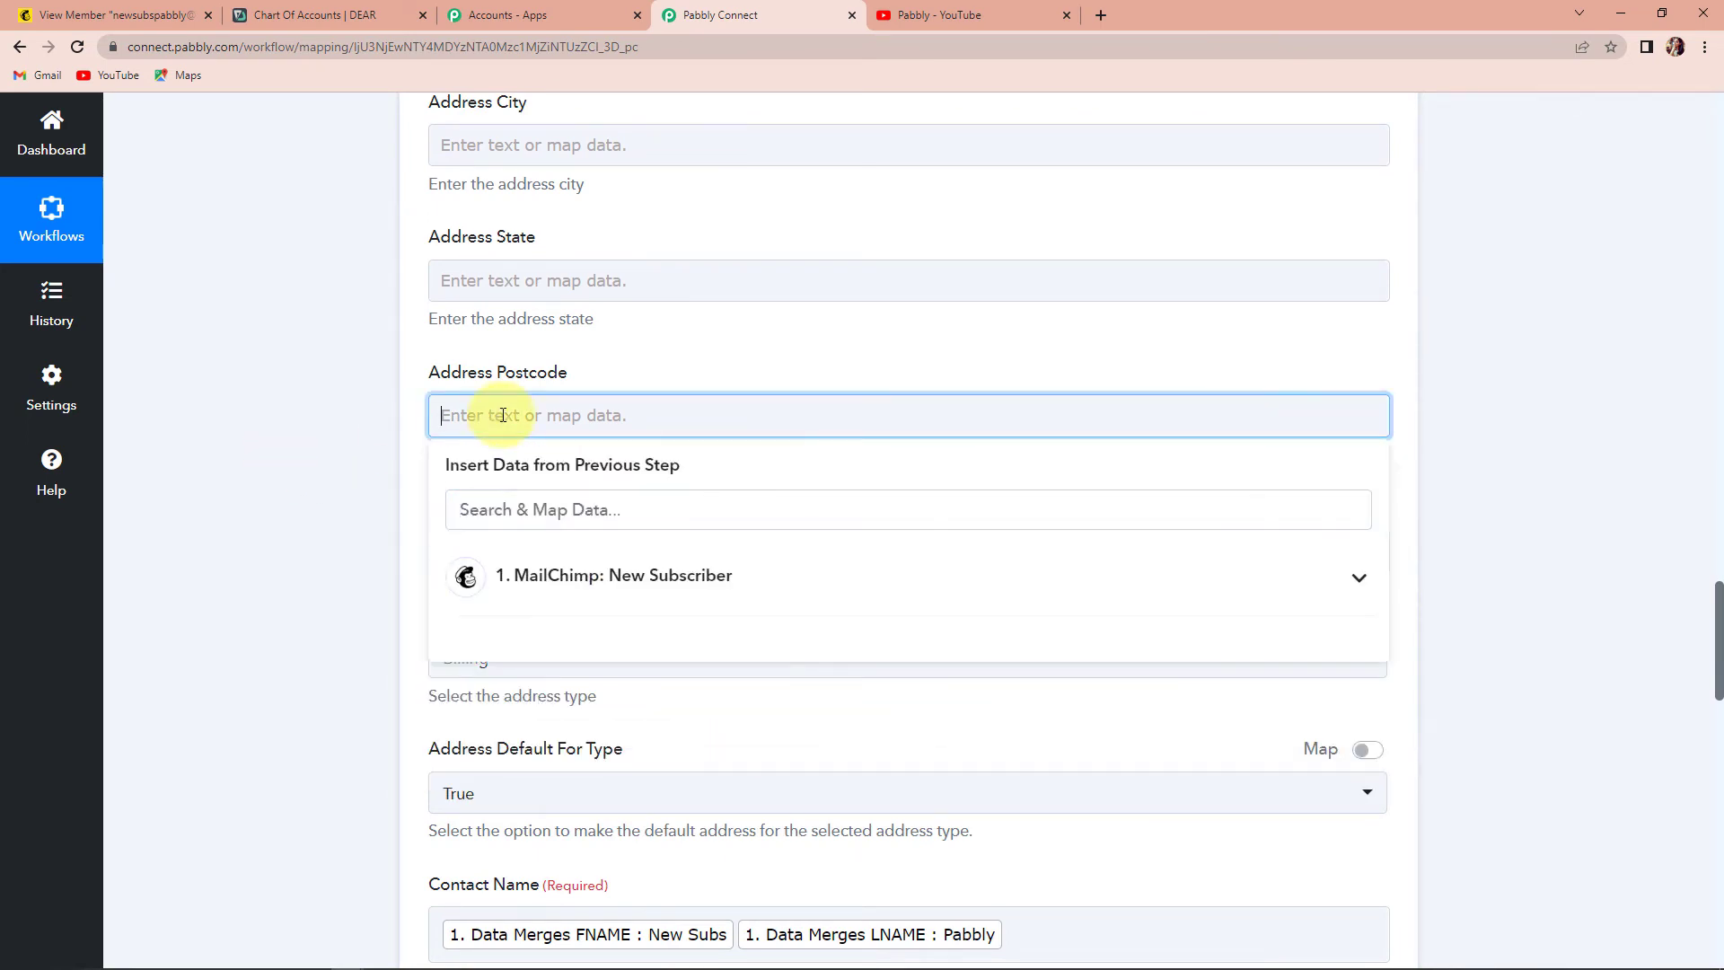
text(462042)
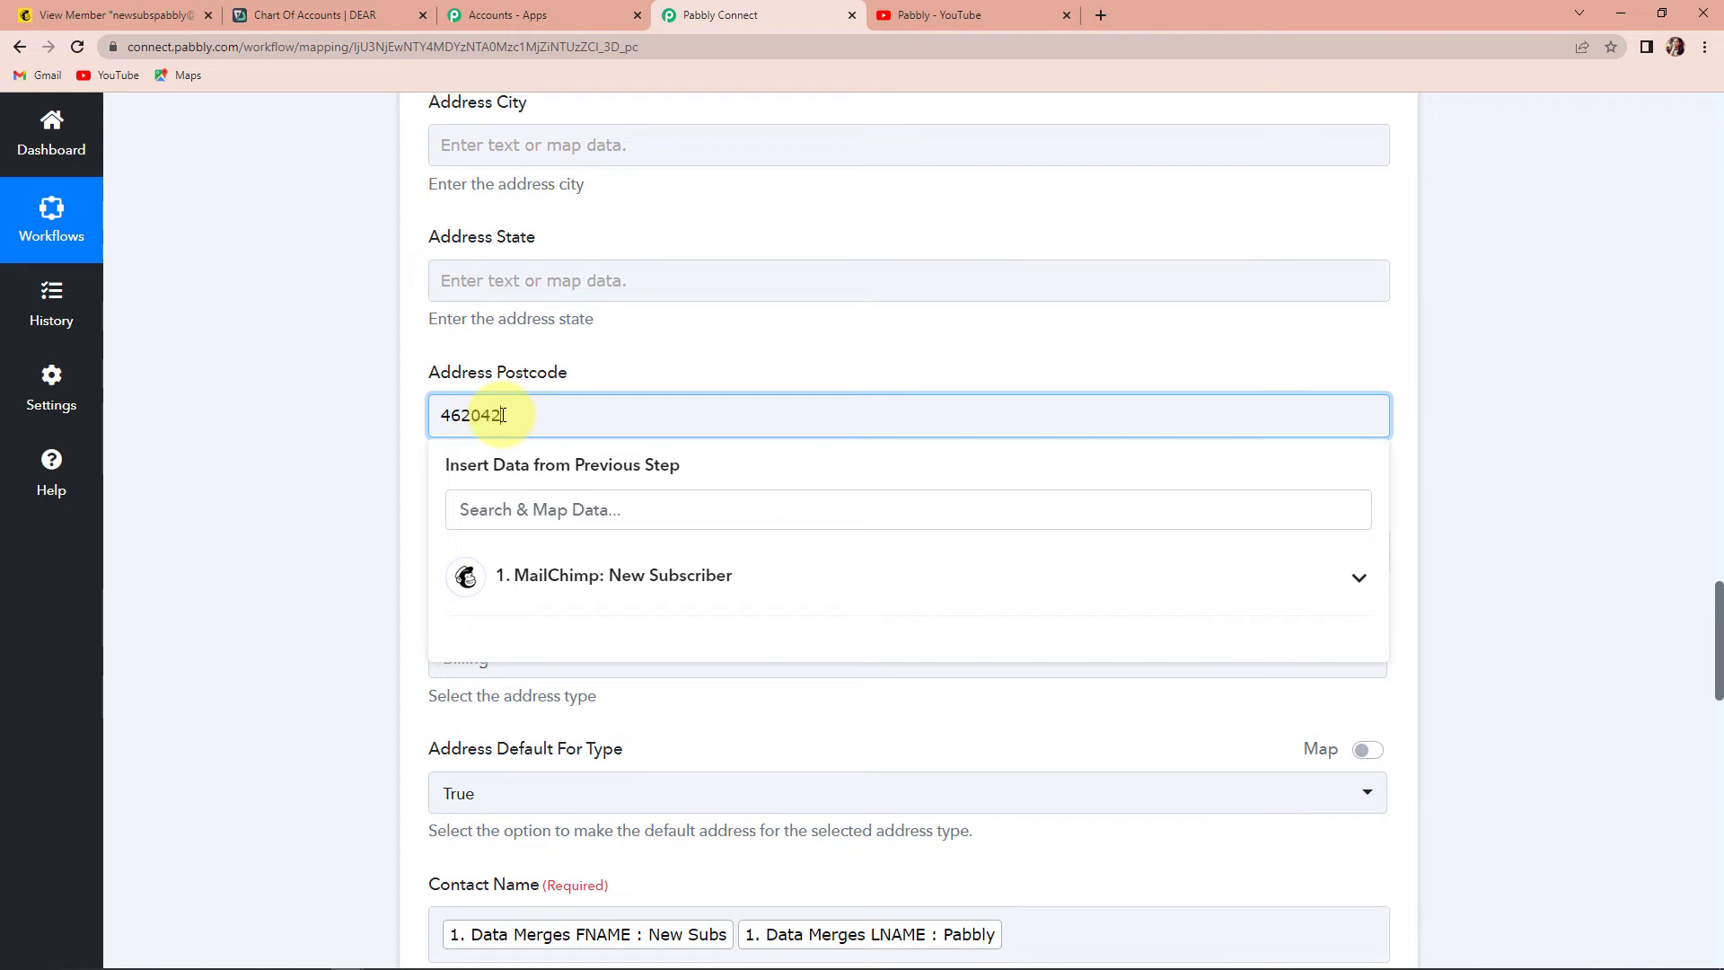
click(523, 276)
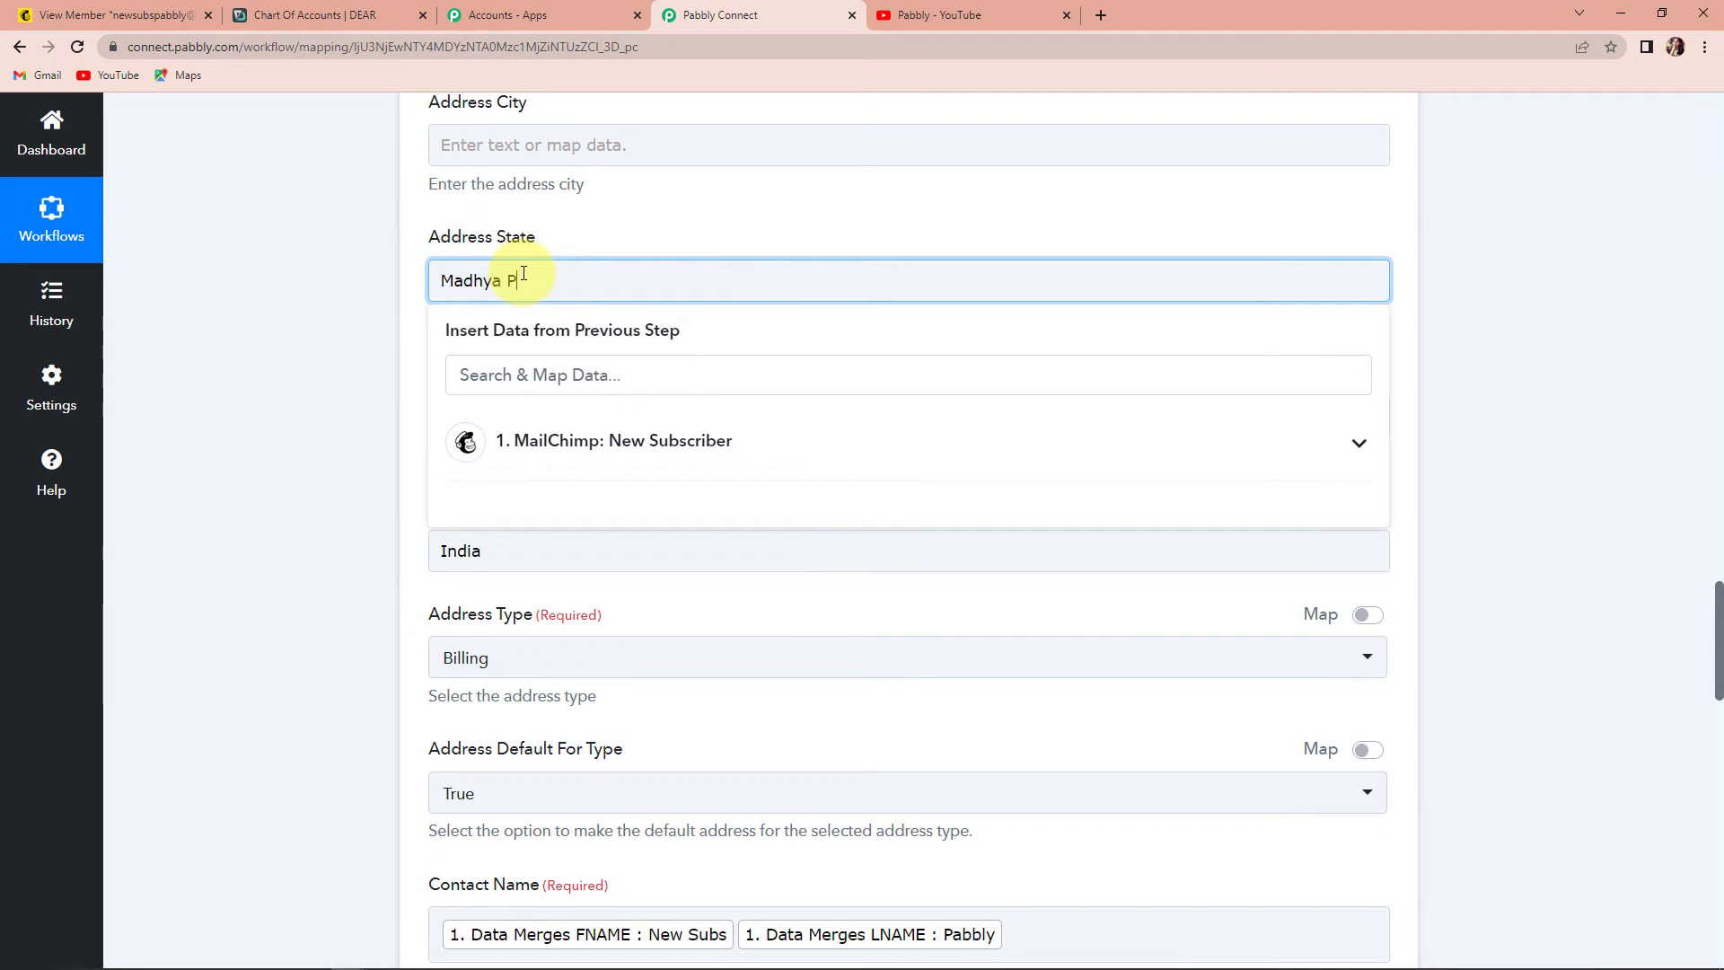
click(338, 300)
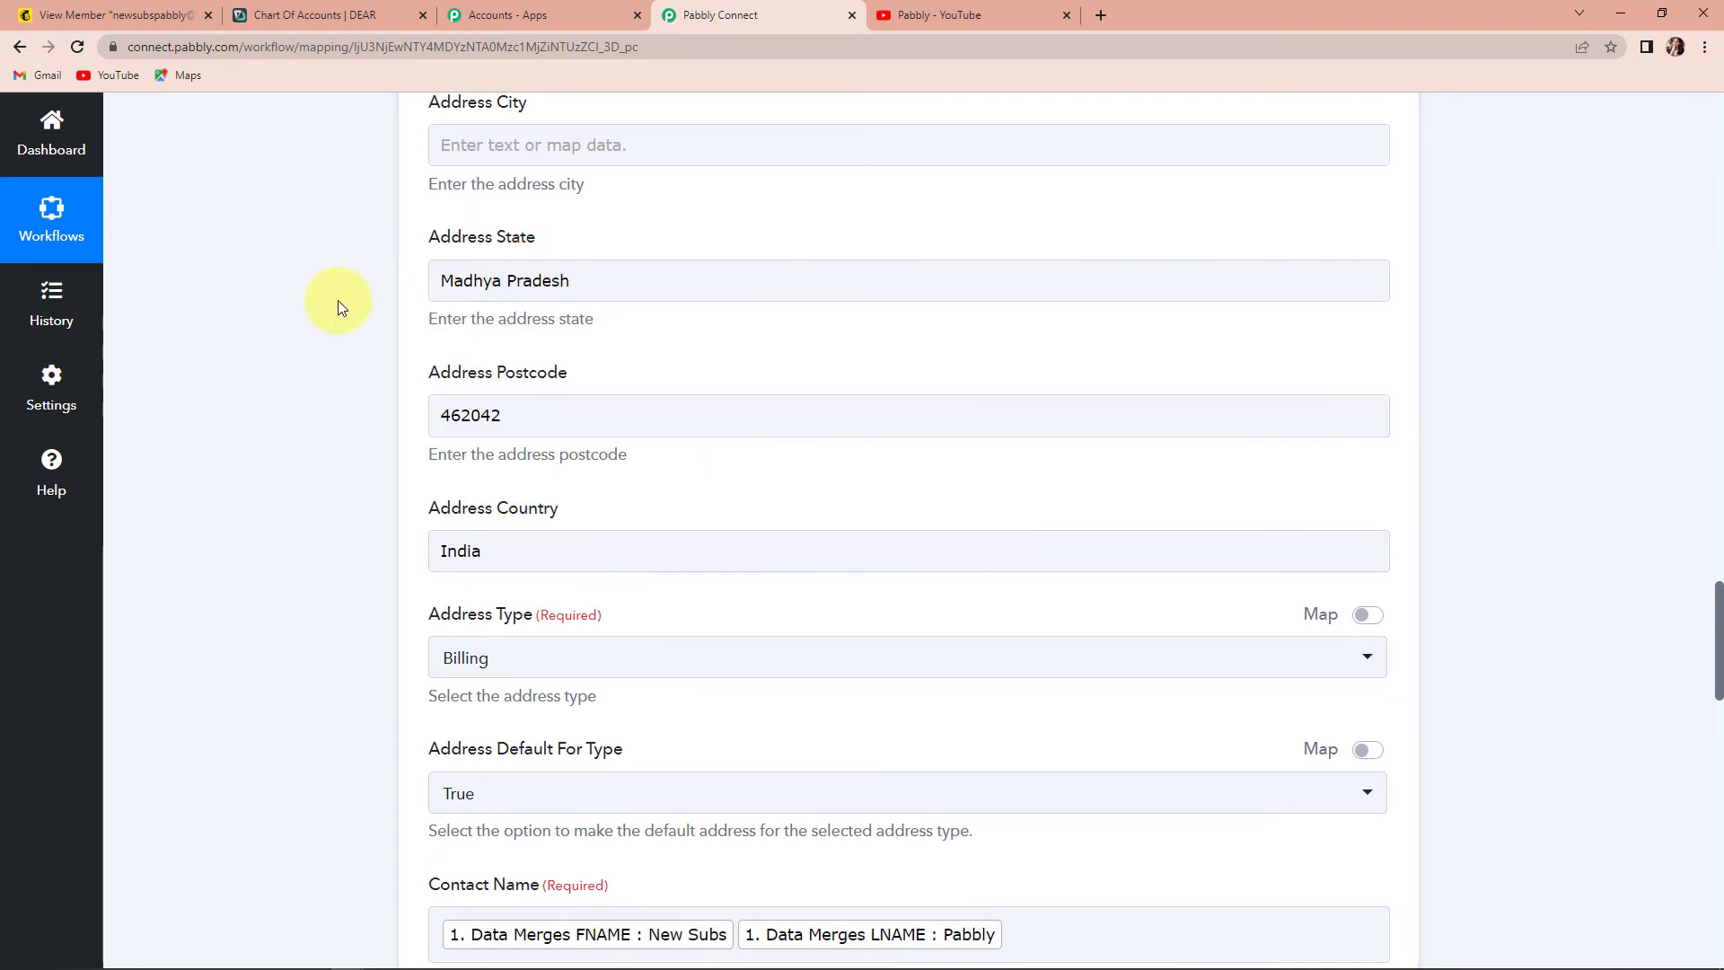
scroll(337, 300, down, 20)
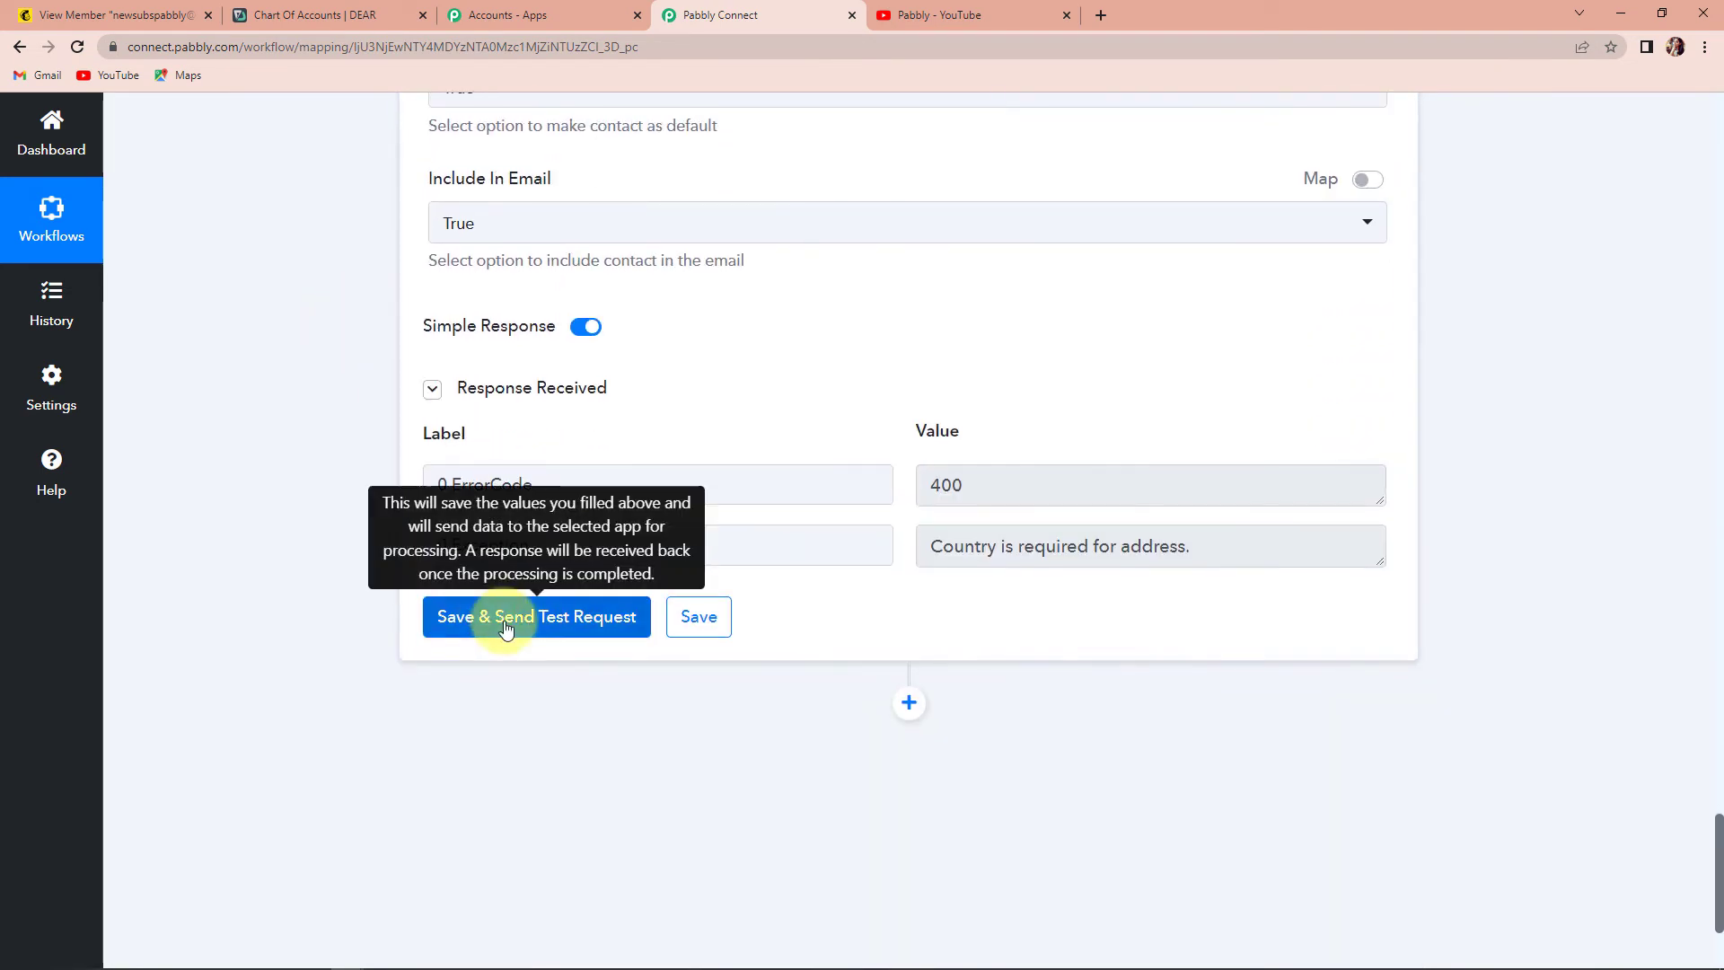
- Resend the test request and confirm it returns the new DEAR customer record
click(502, 616)
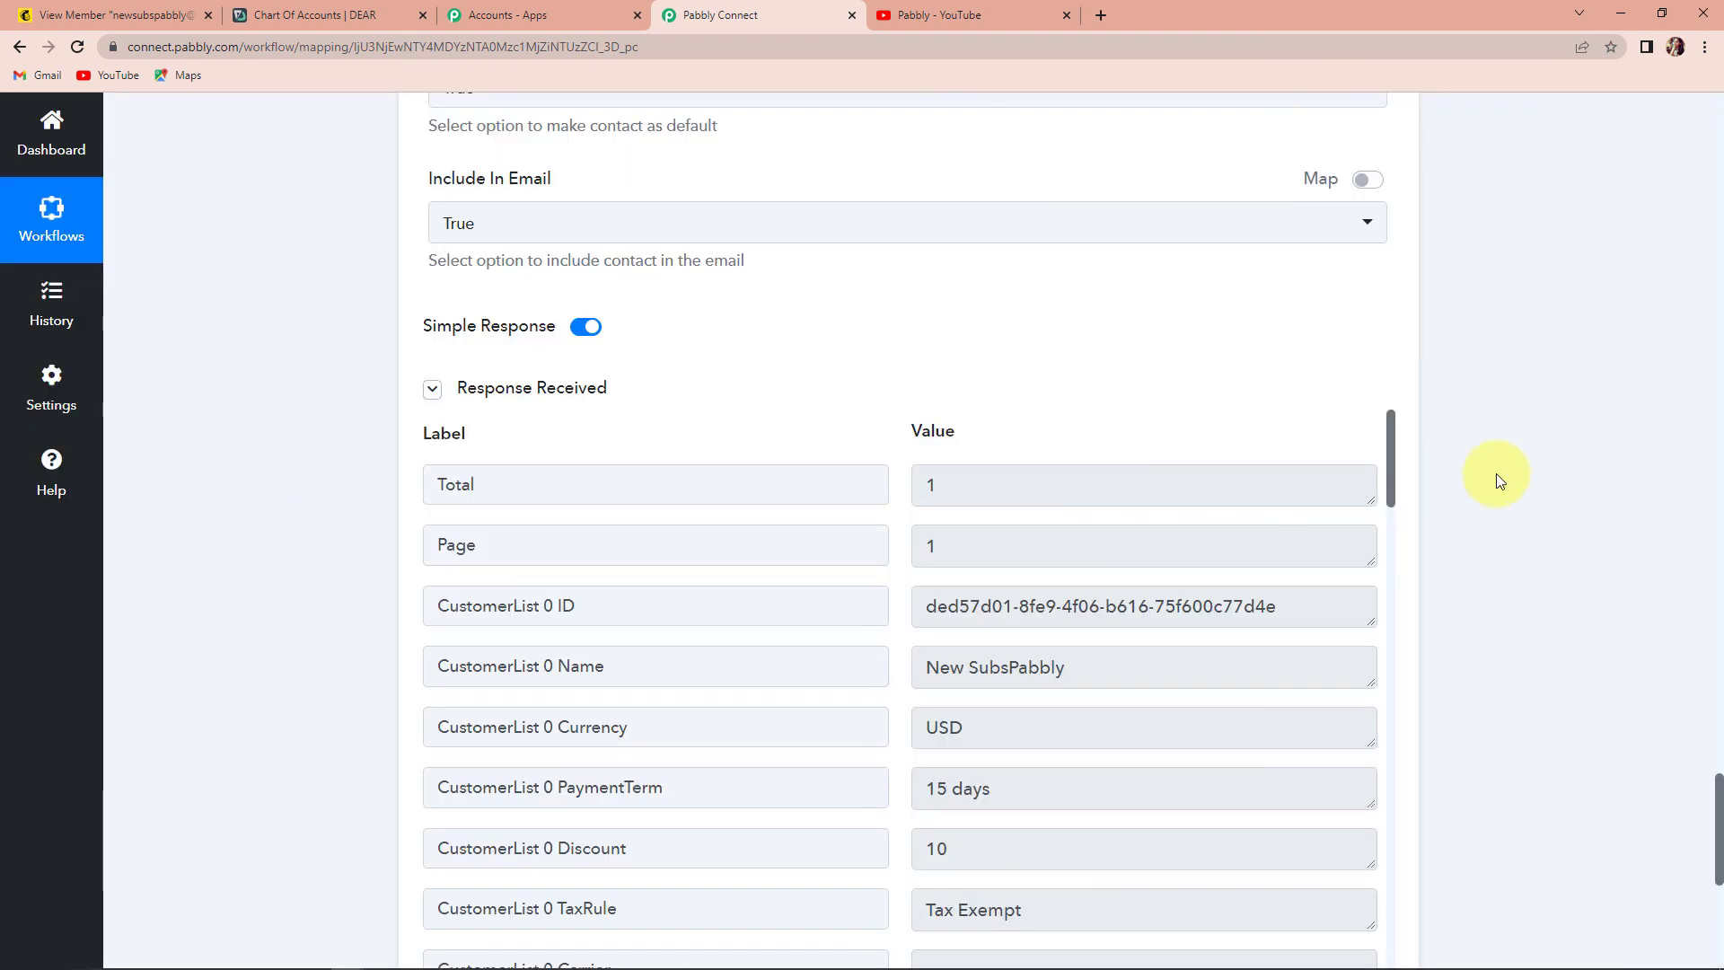
scroll(1495, 472, down, 2)
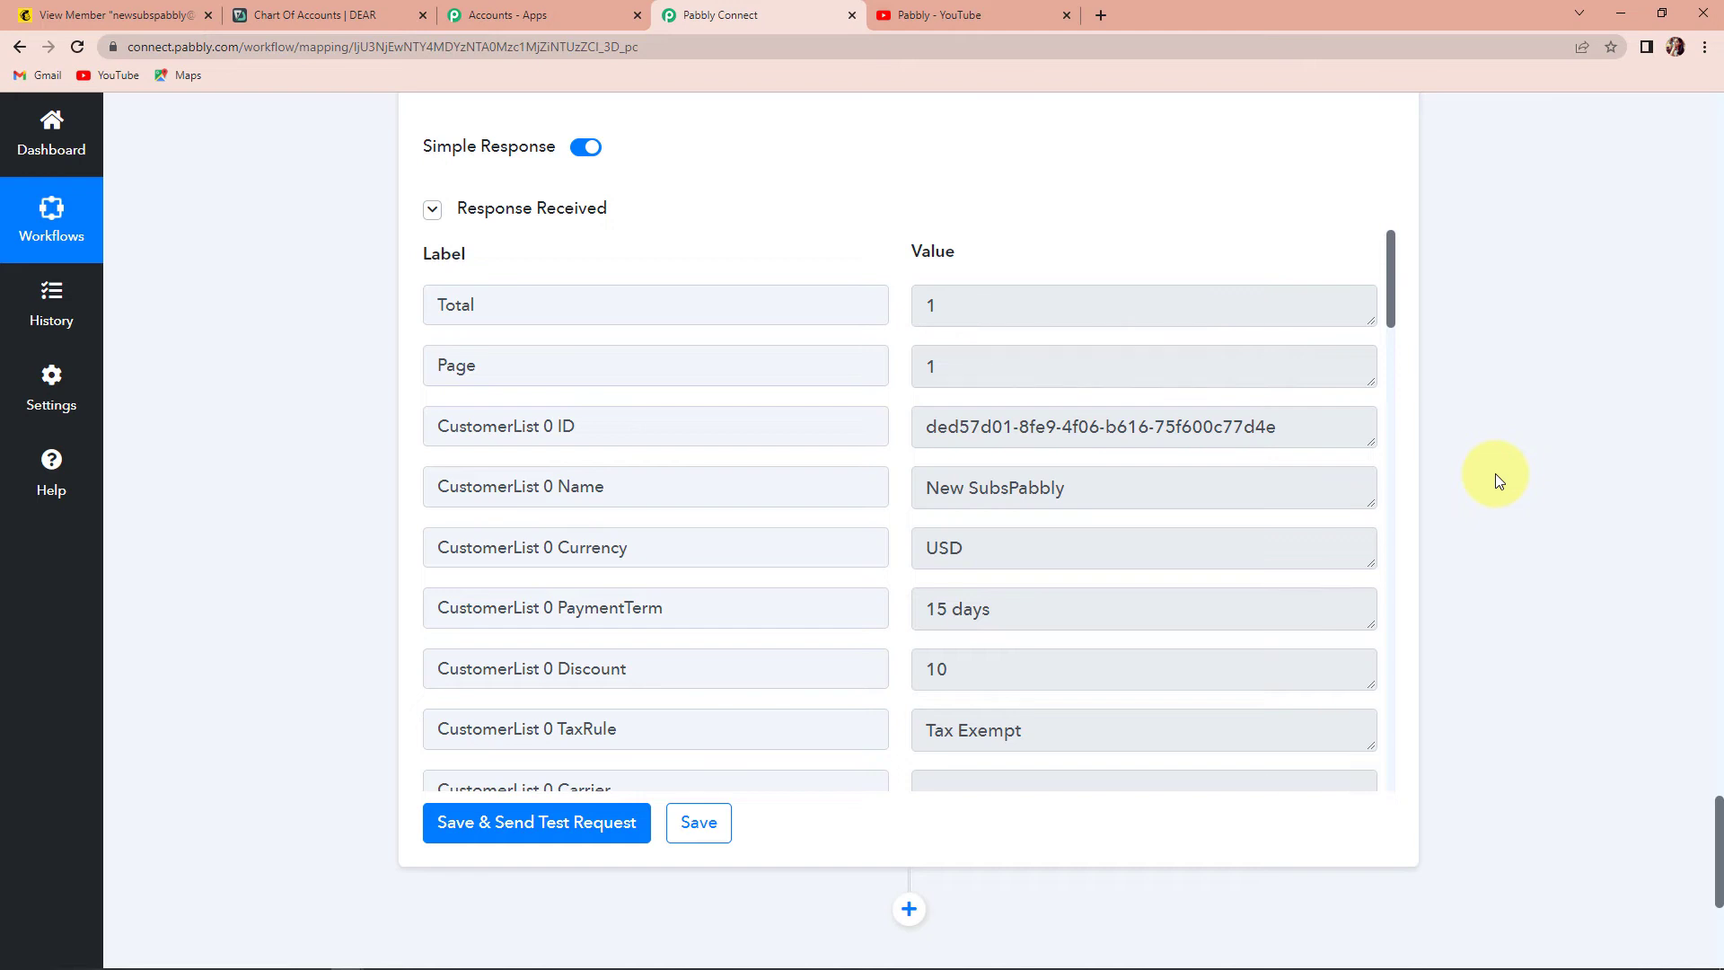
scroll(1527, 557, up, 10)
click(371, 18)
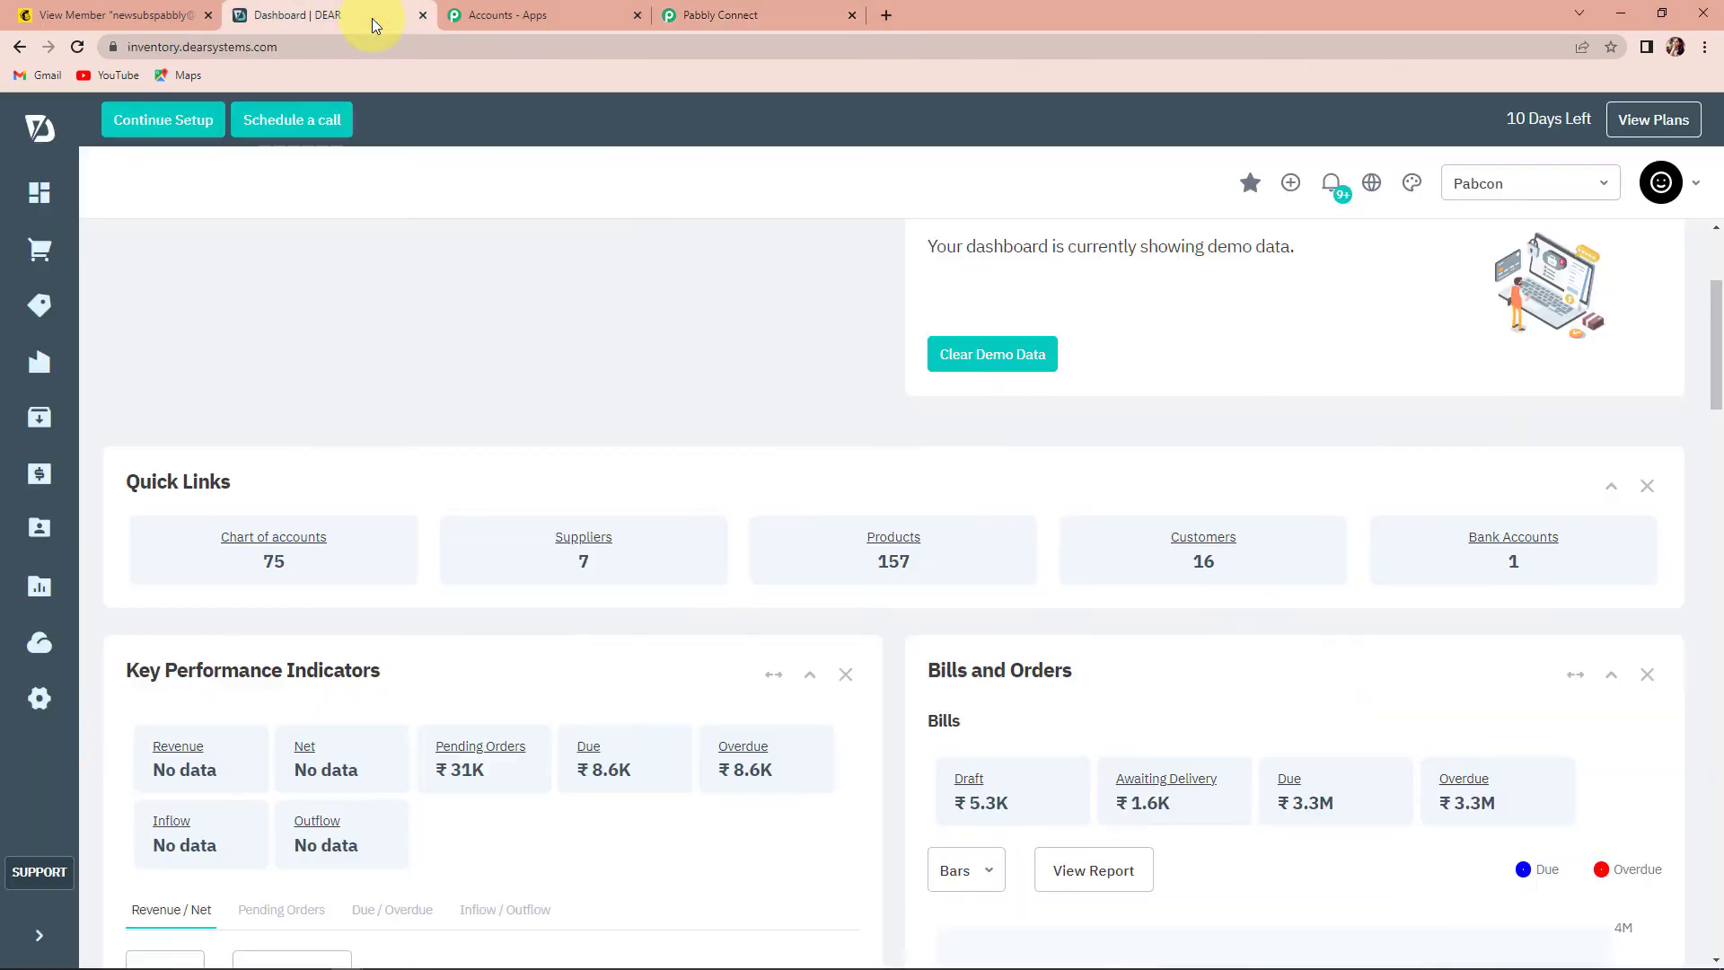
- Reload DEAR's dashboard and open the Customers list to find the Mailchimp-created customer
click(58, 210)
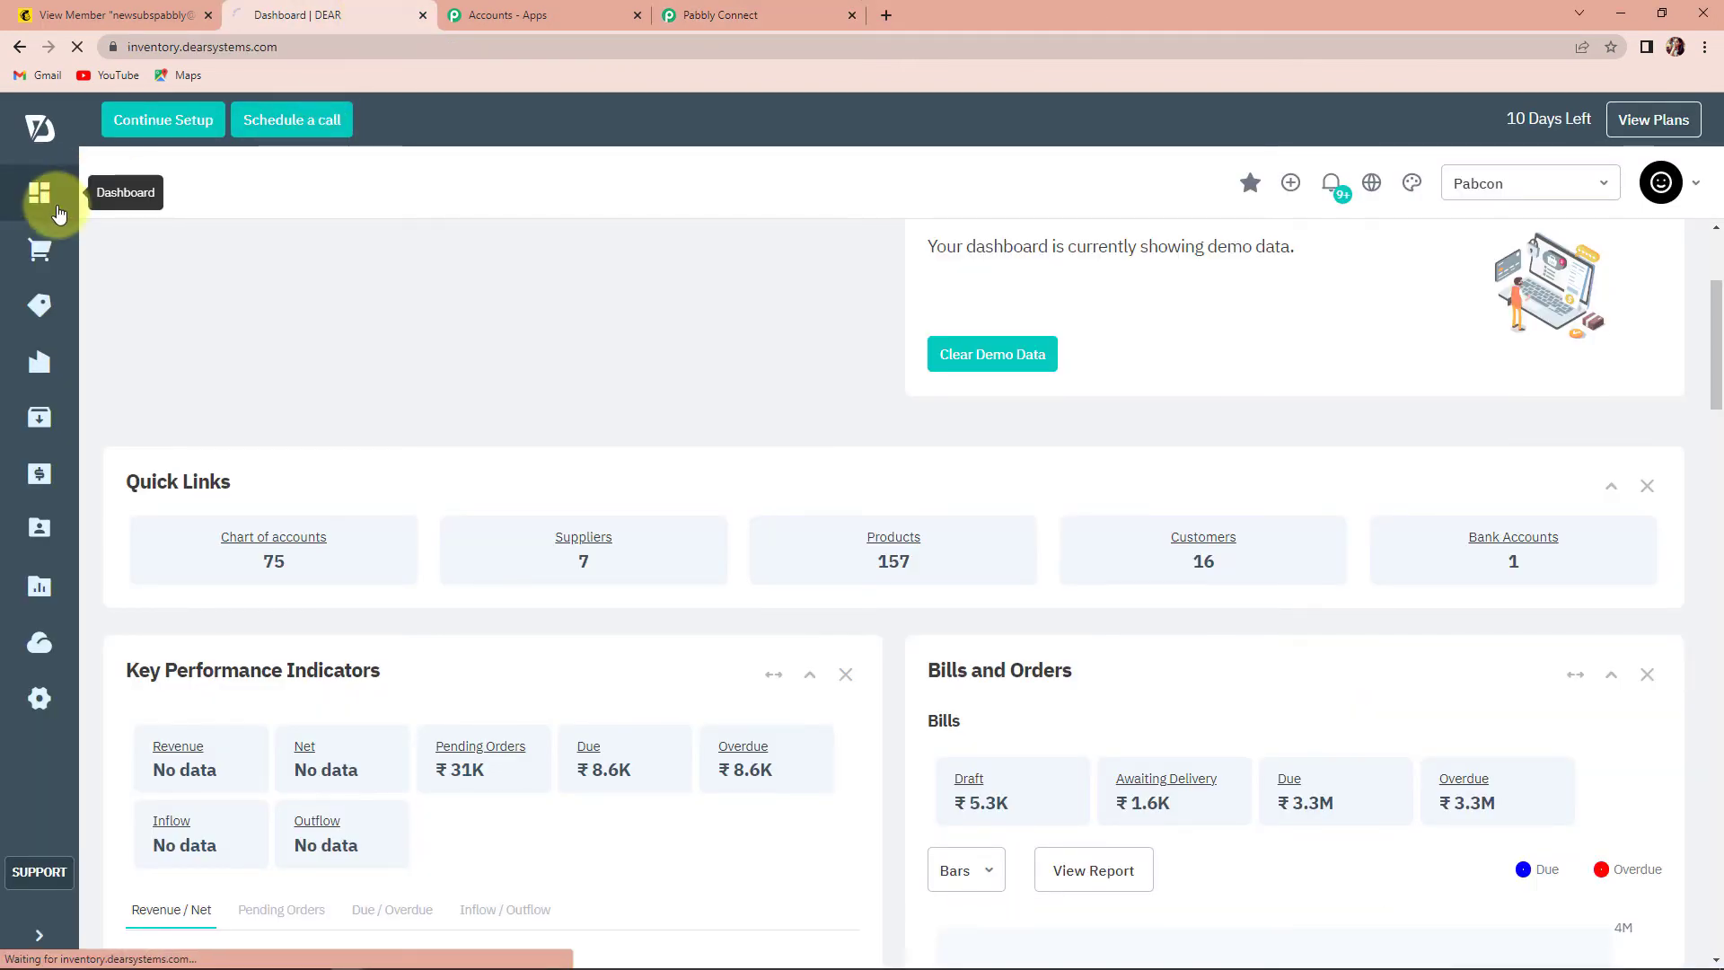
click(1213, 544)
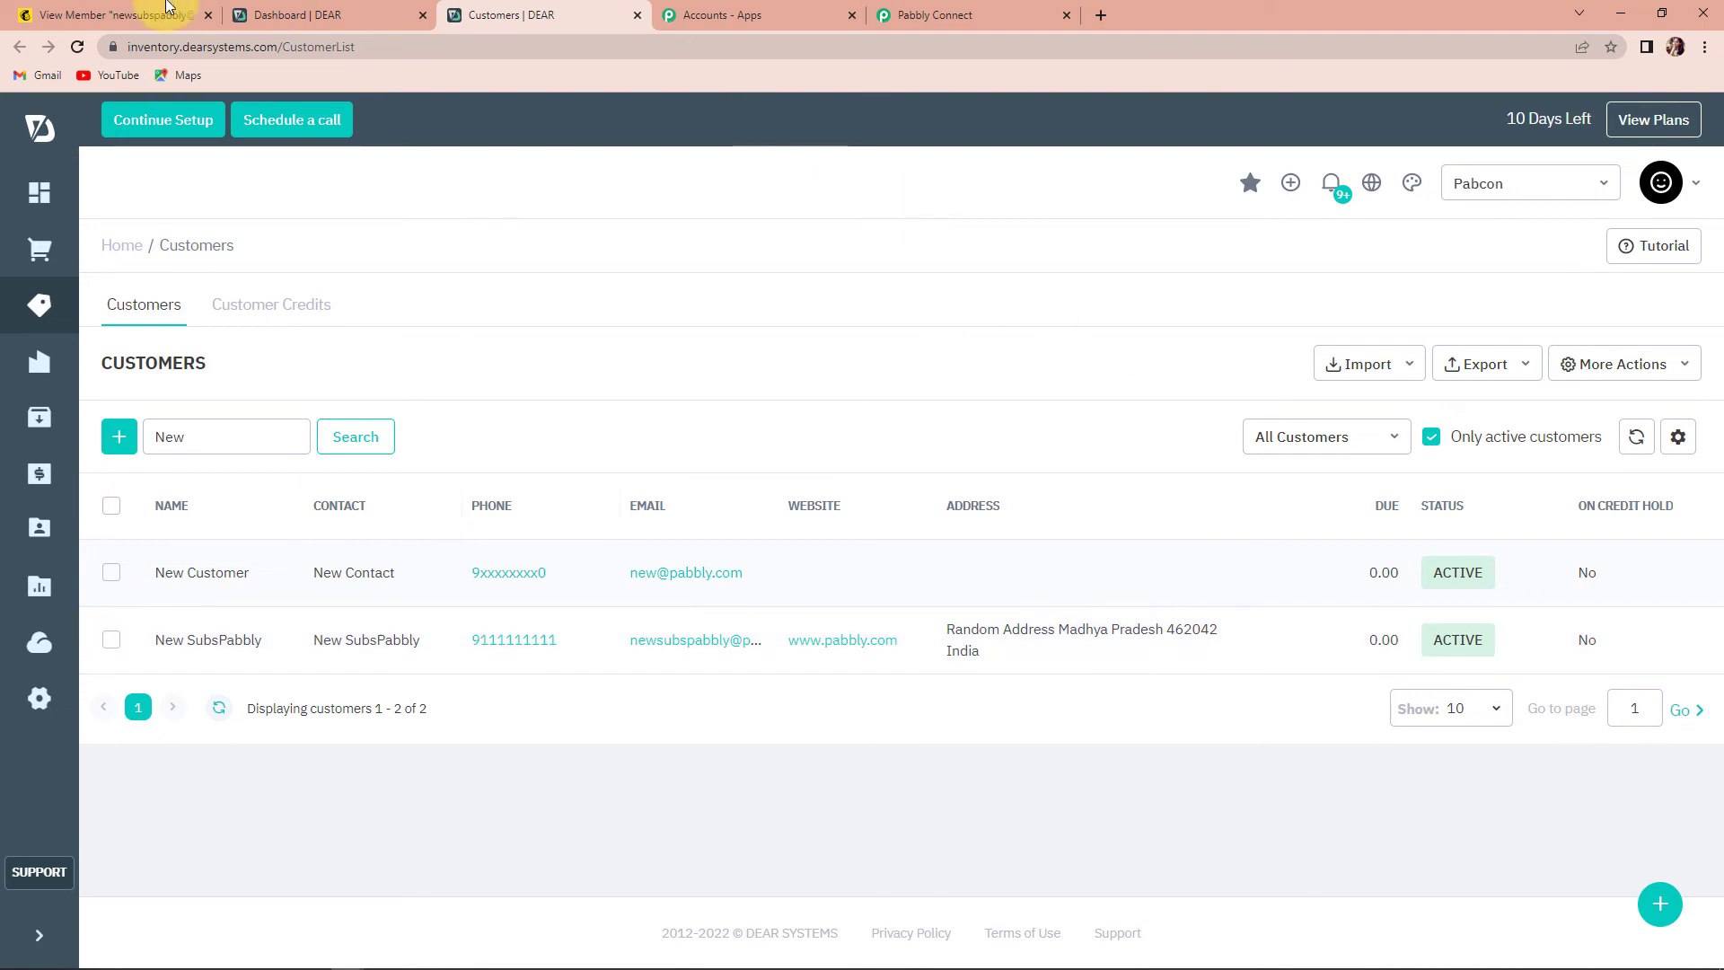
click(102, 20)
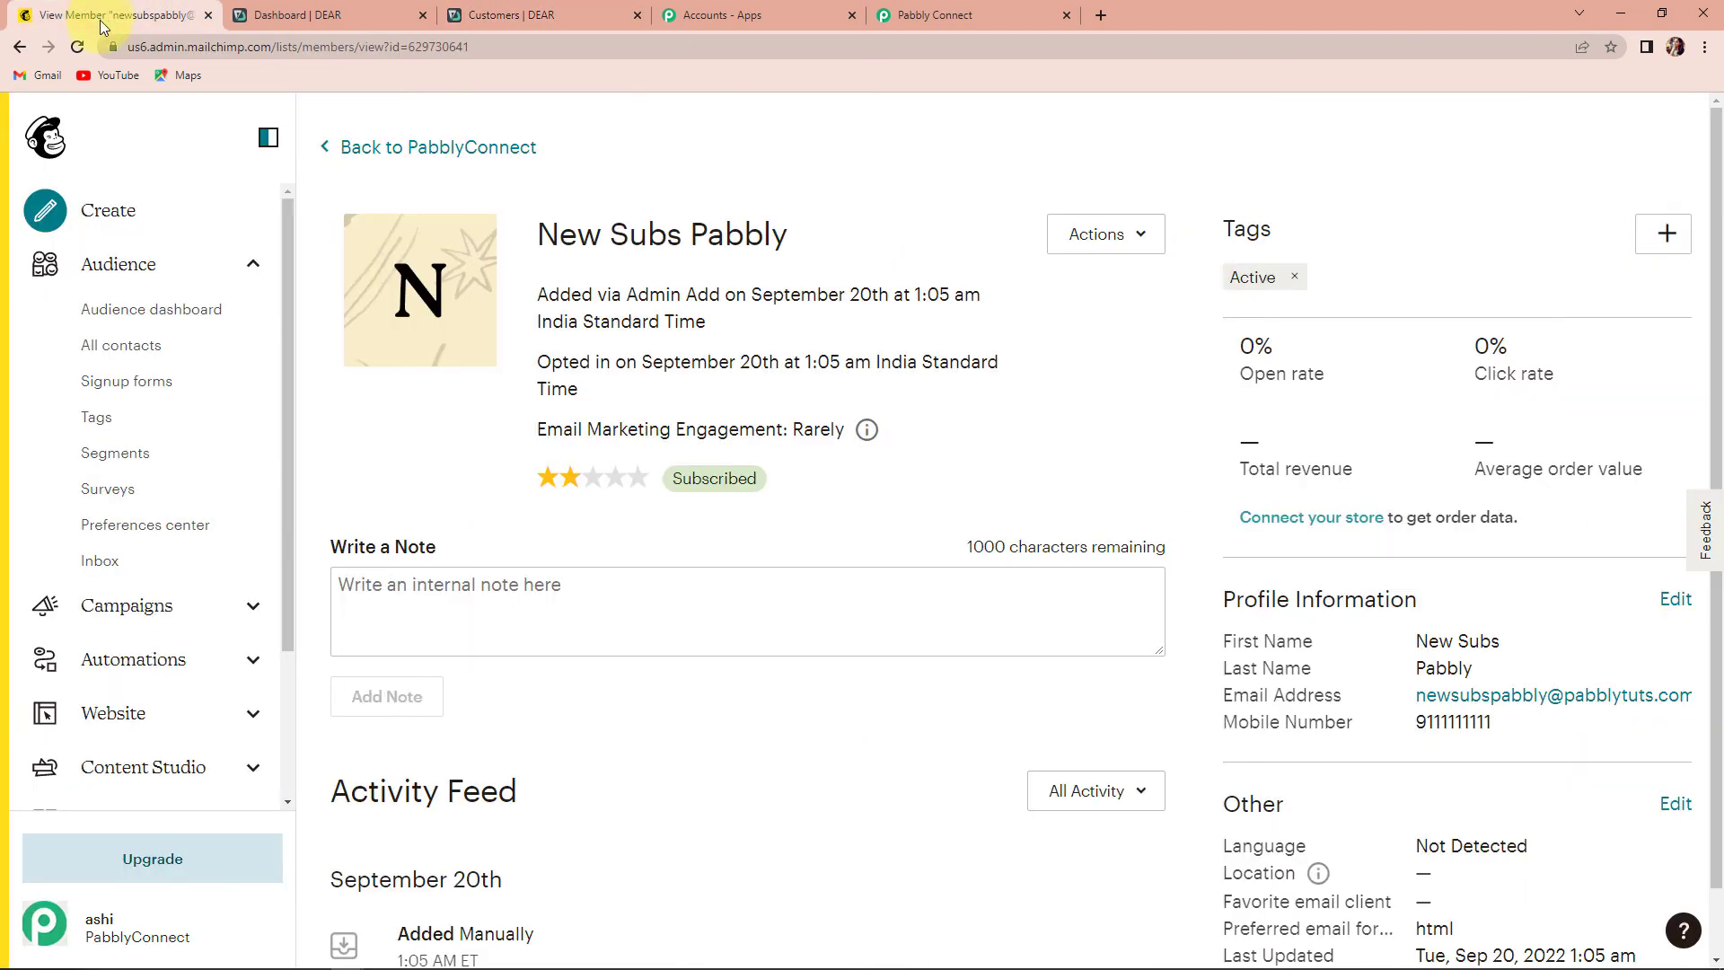
- Open Add a subscriber and enter the test subscriber's first name, last name and email
click(119, 305)
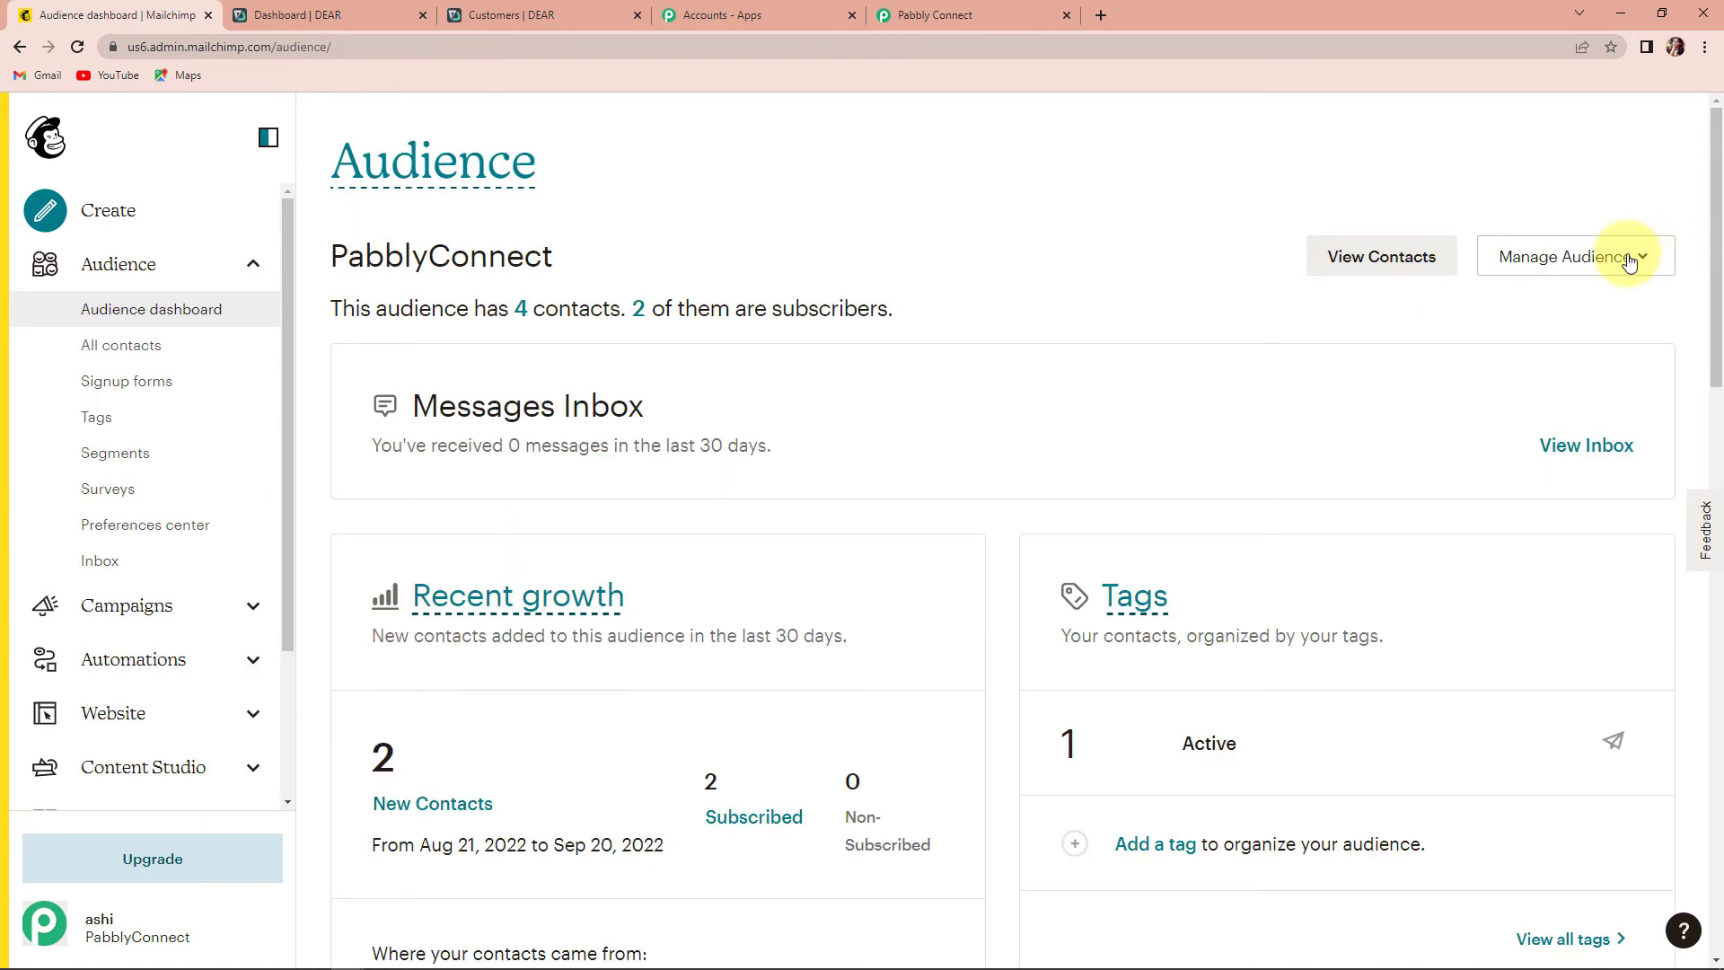
click(1629, 260)
click(1480, 305)
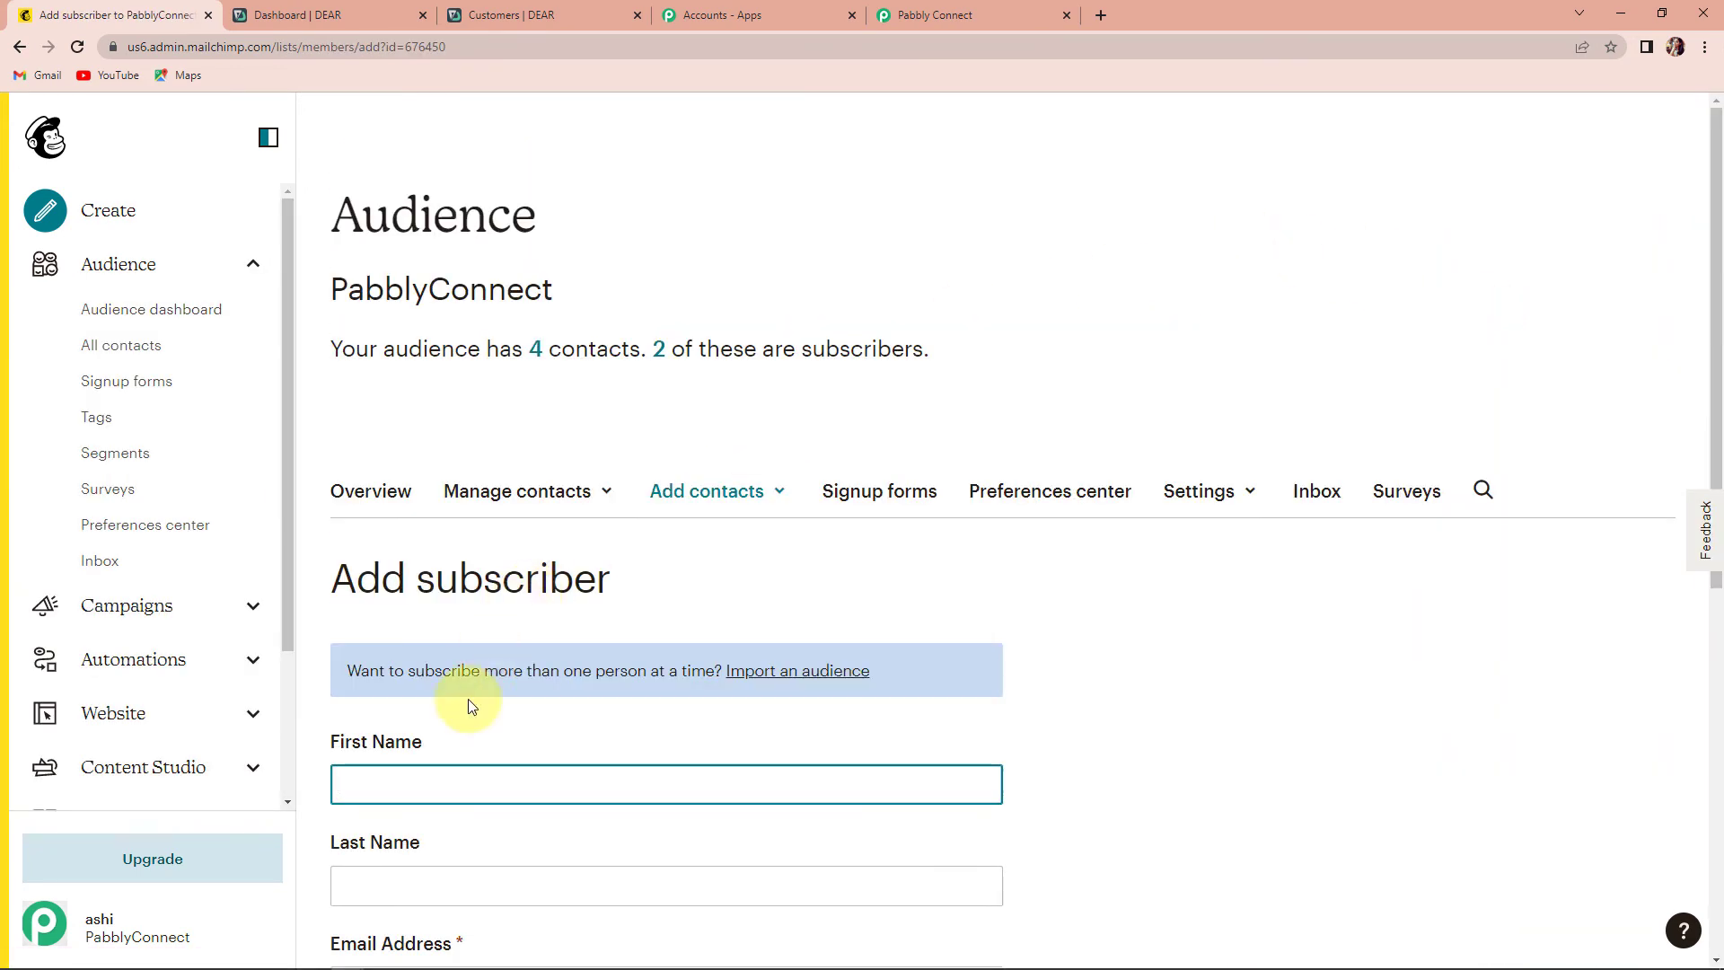
scroll(468, 706, down, 4)
click(442, 431)
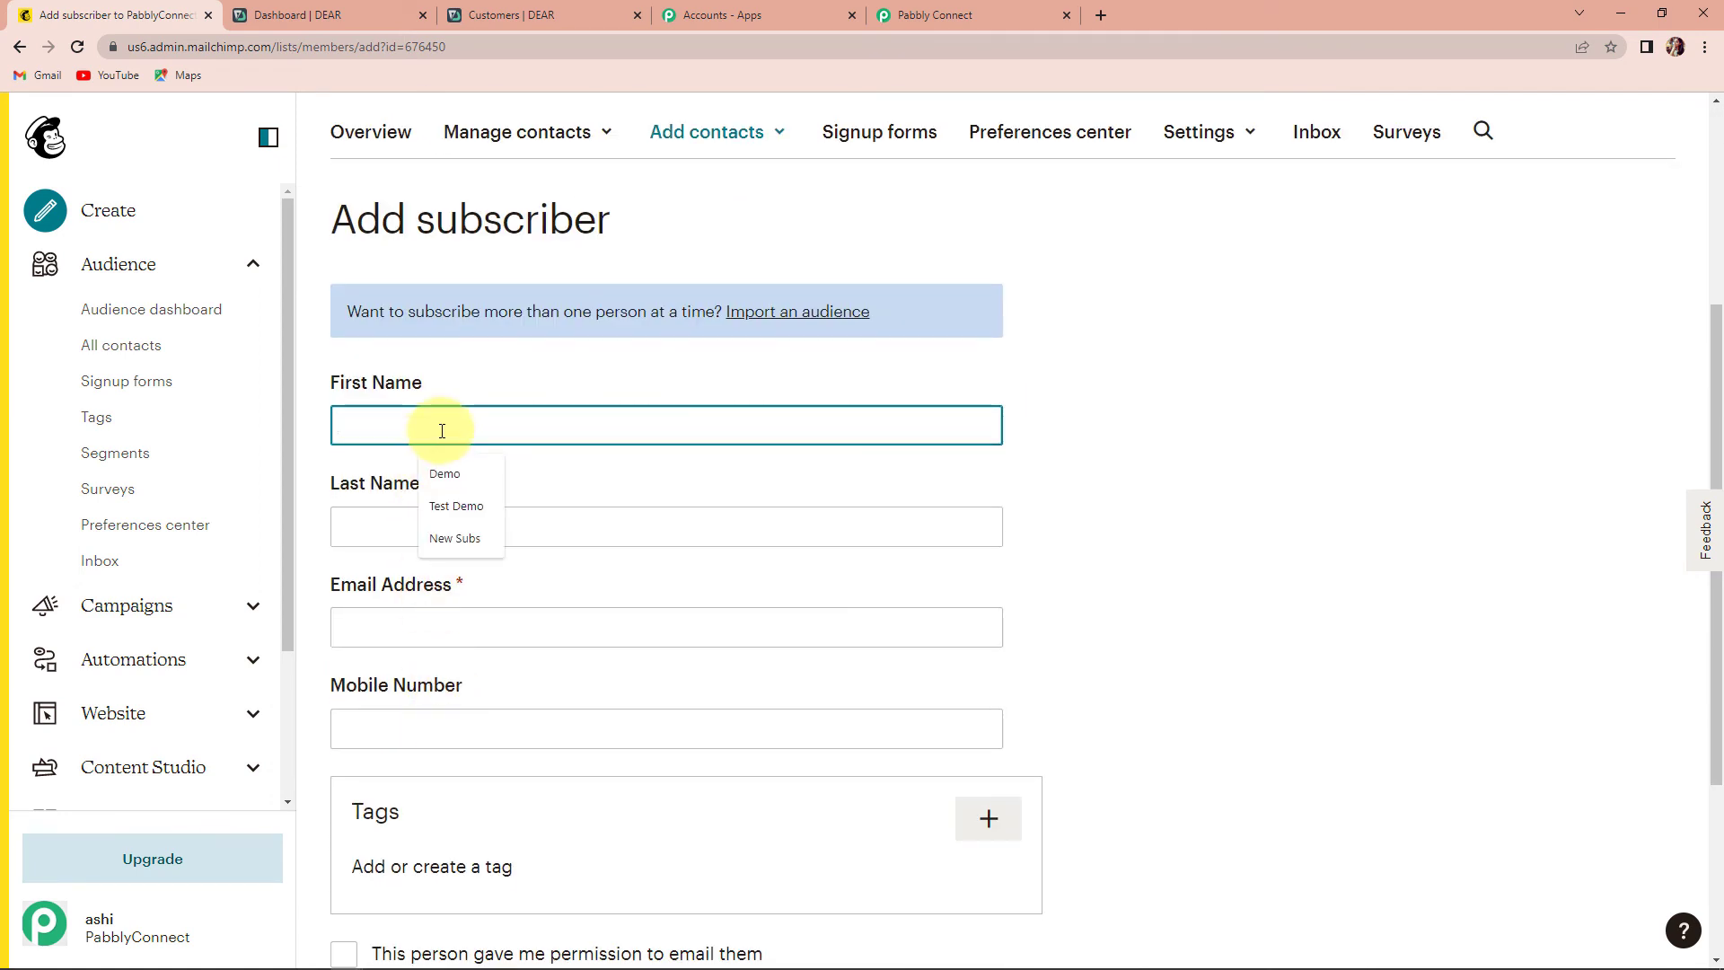
text(Dumm)
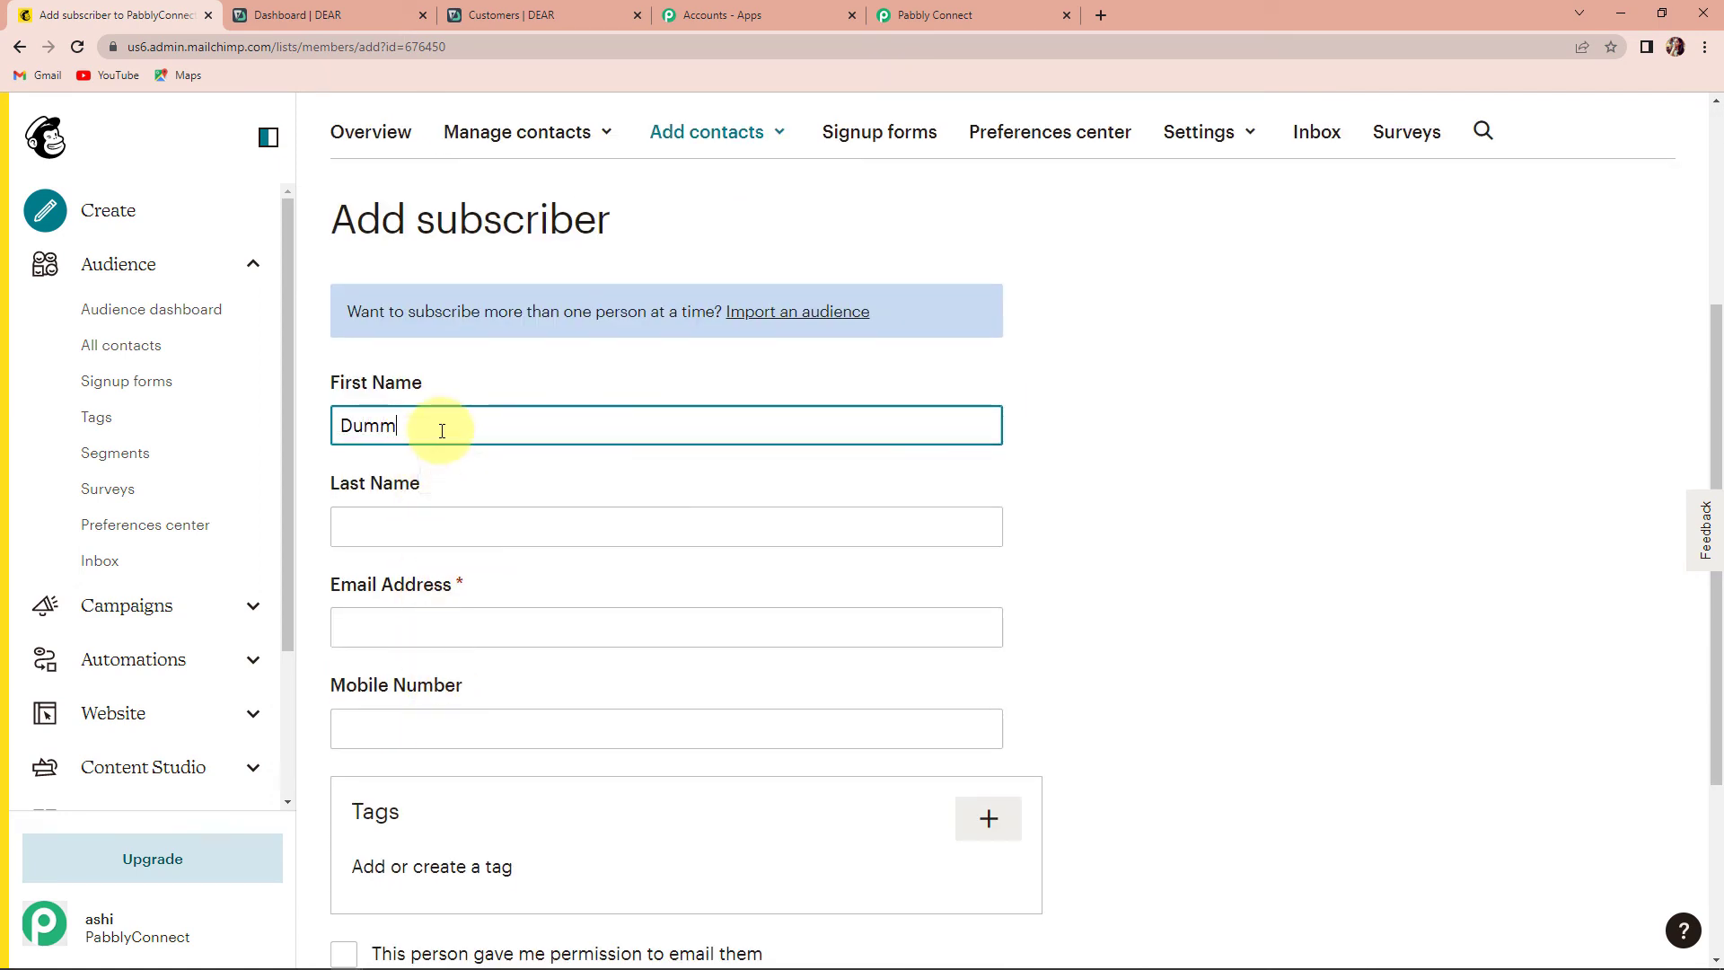
text(y)
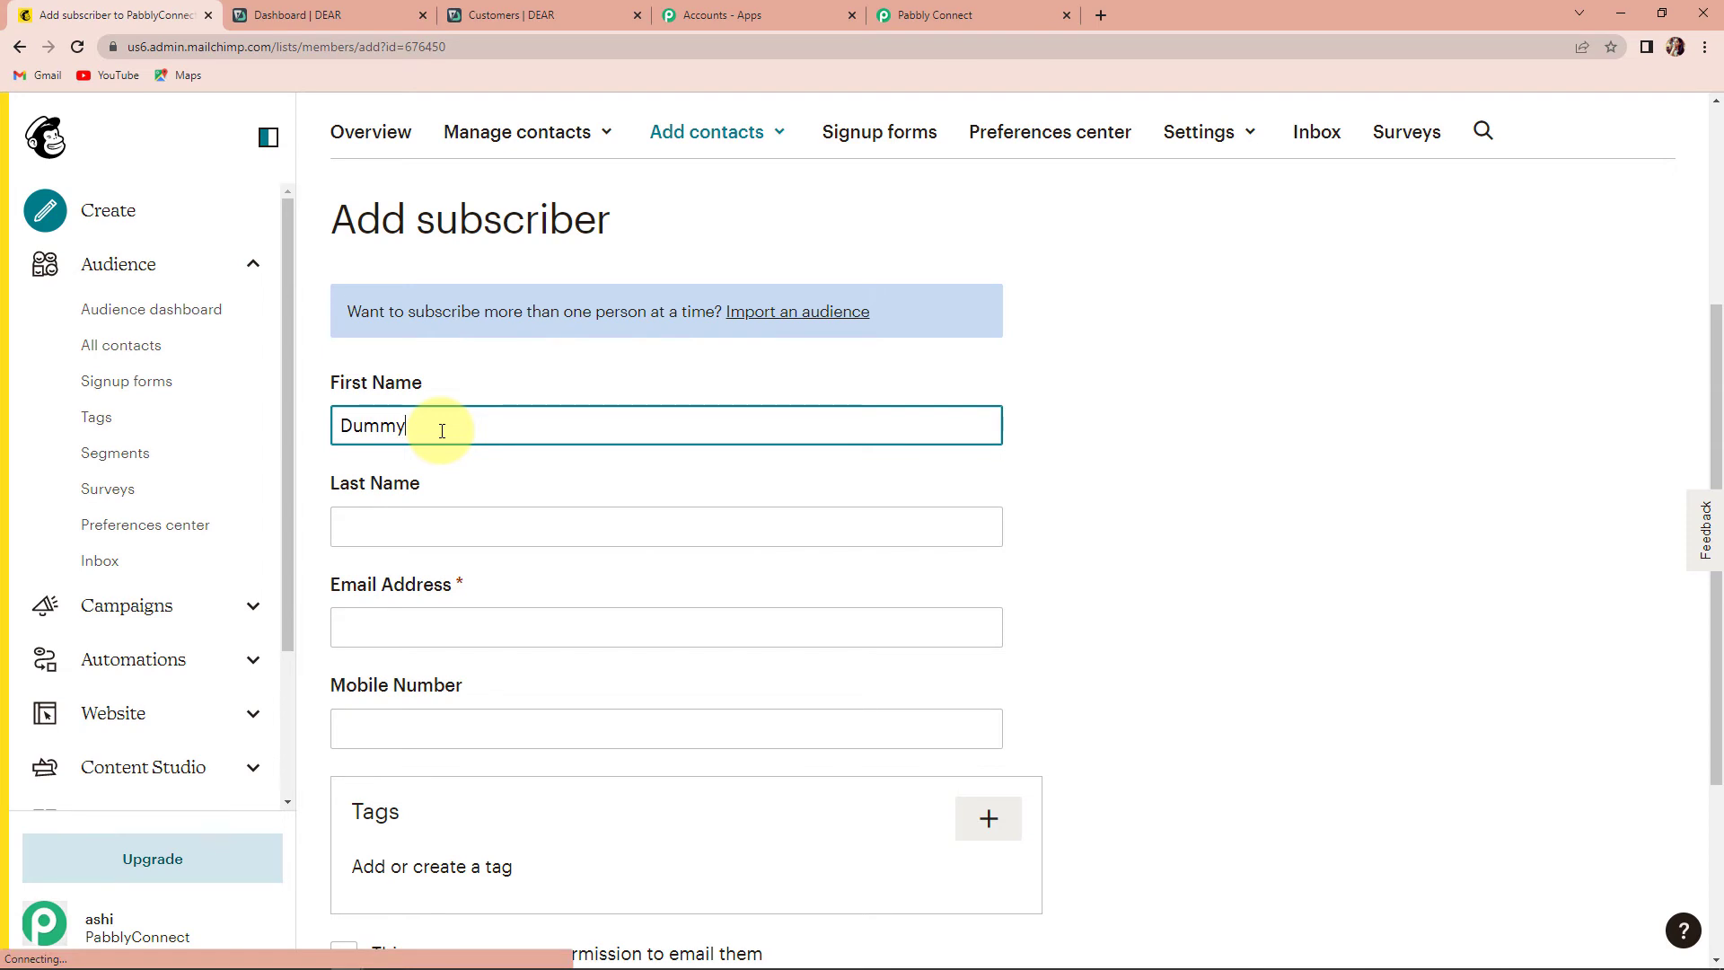
text(ji)
click(430, 535)
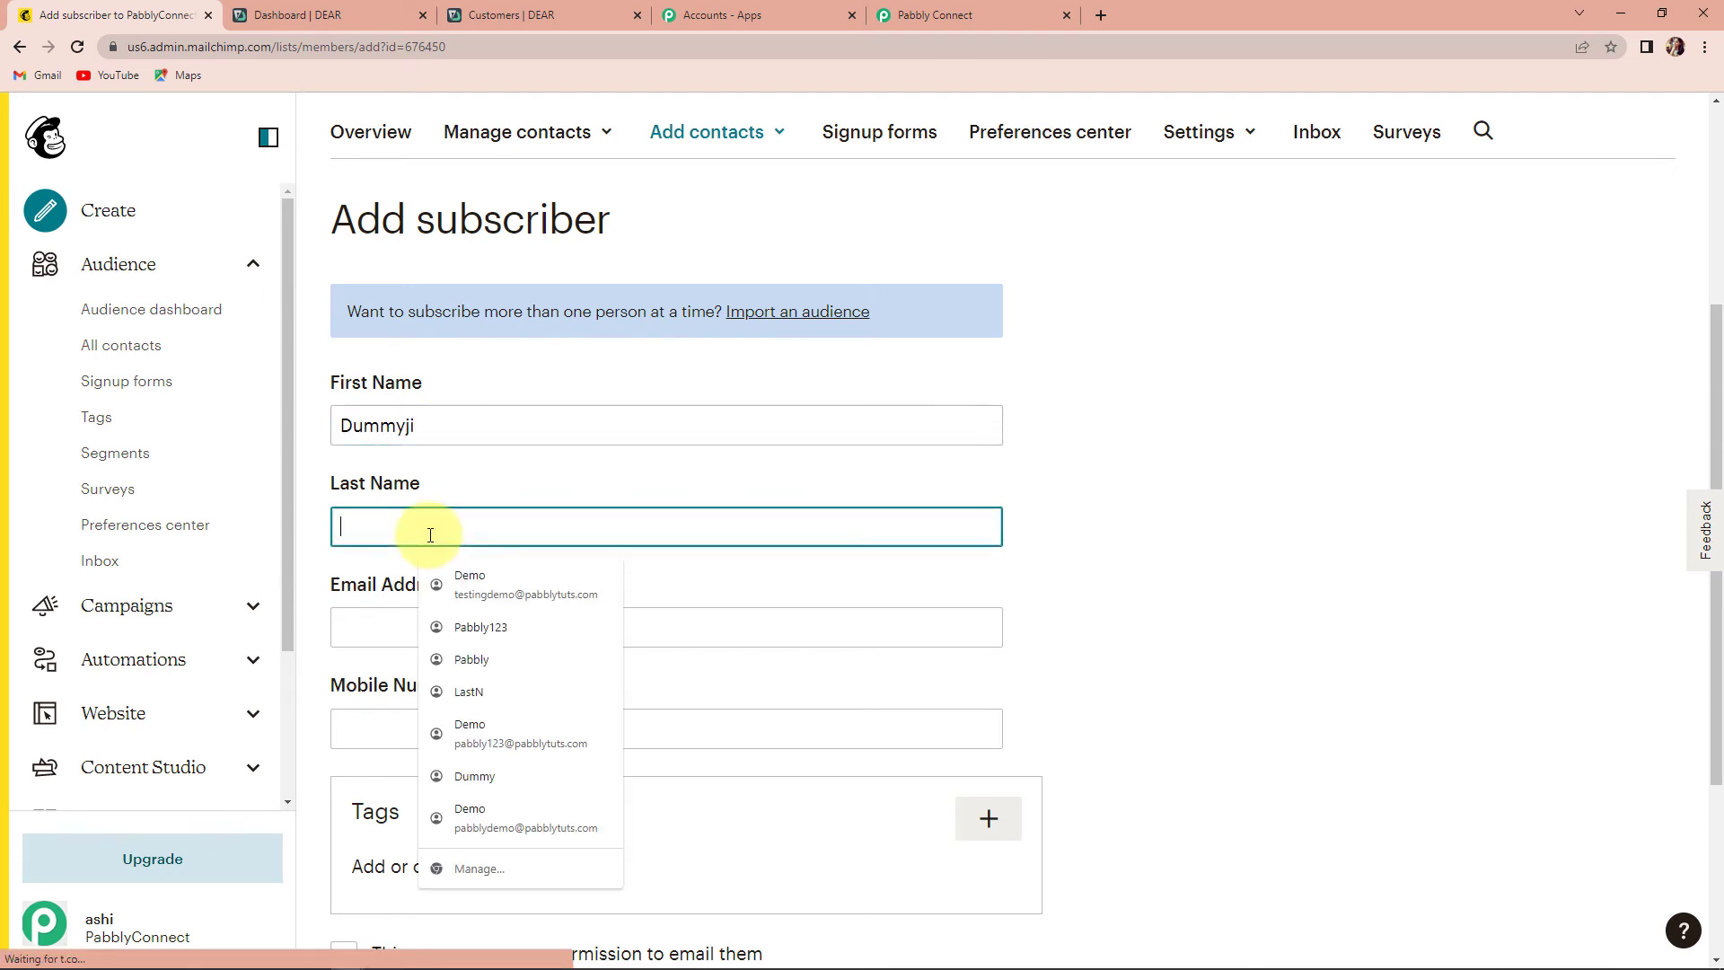
text(P)
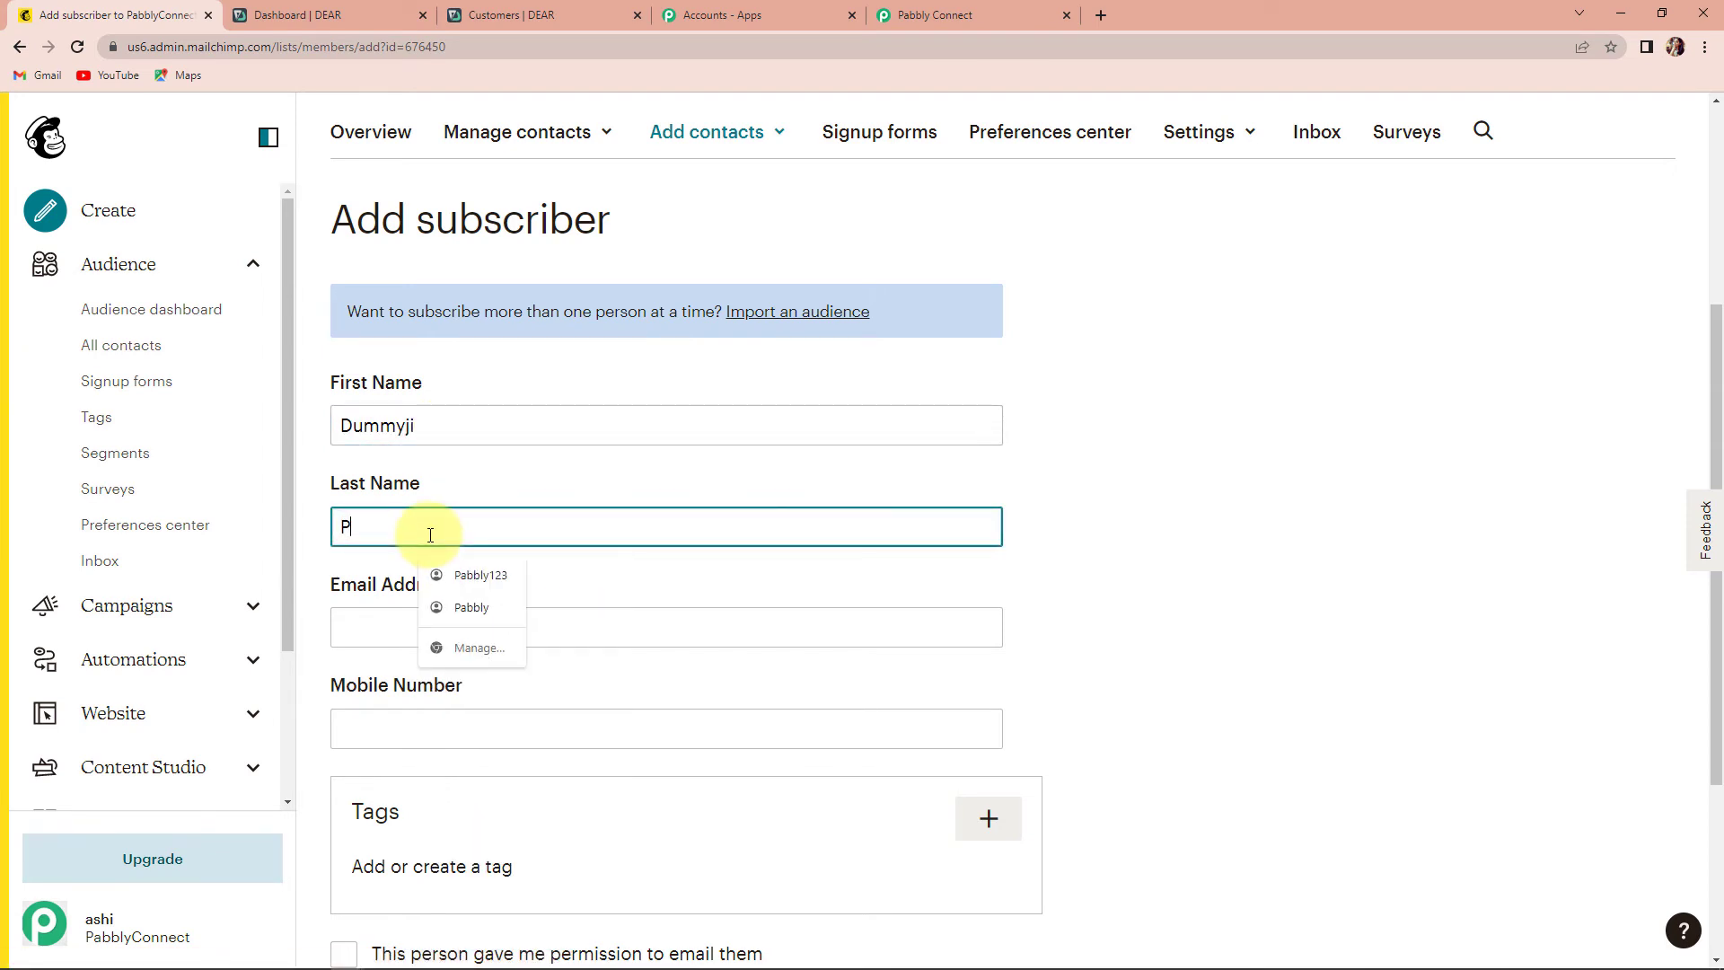
text(abblyji)
click(444, 621)
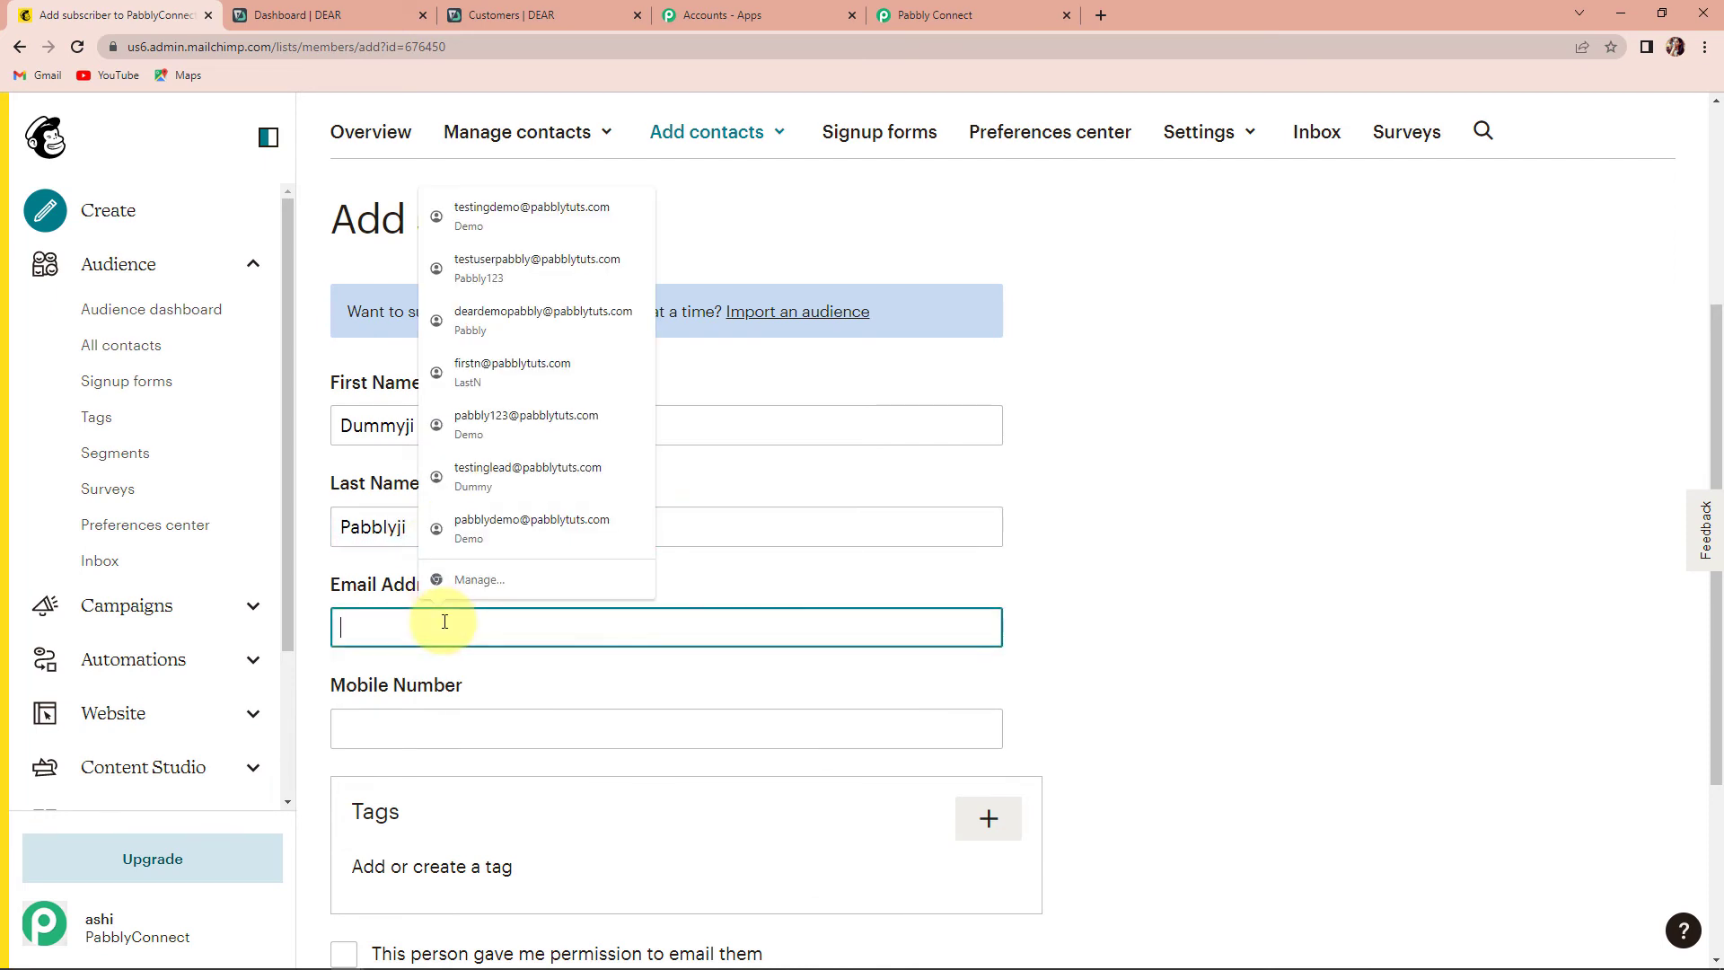
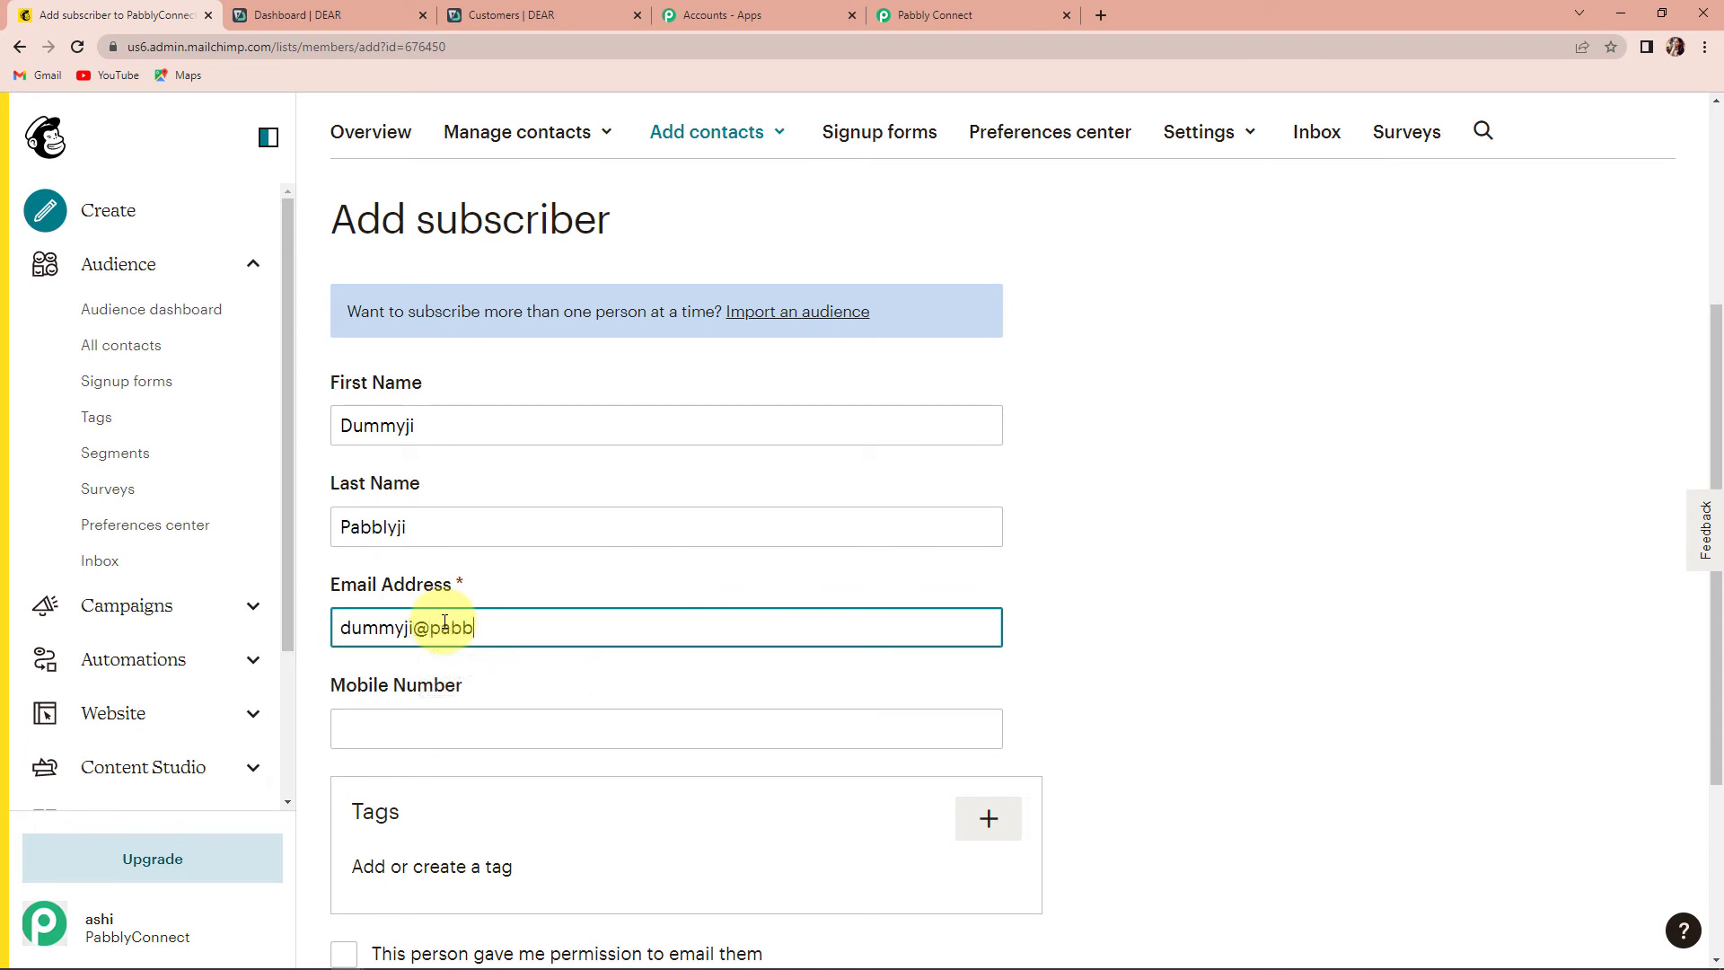
- Fill the mobile number, tag Google Forms, tick both permission boxes and subscribe
click(385, 730)
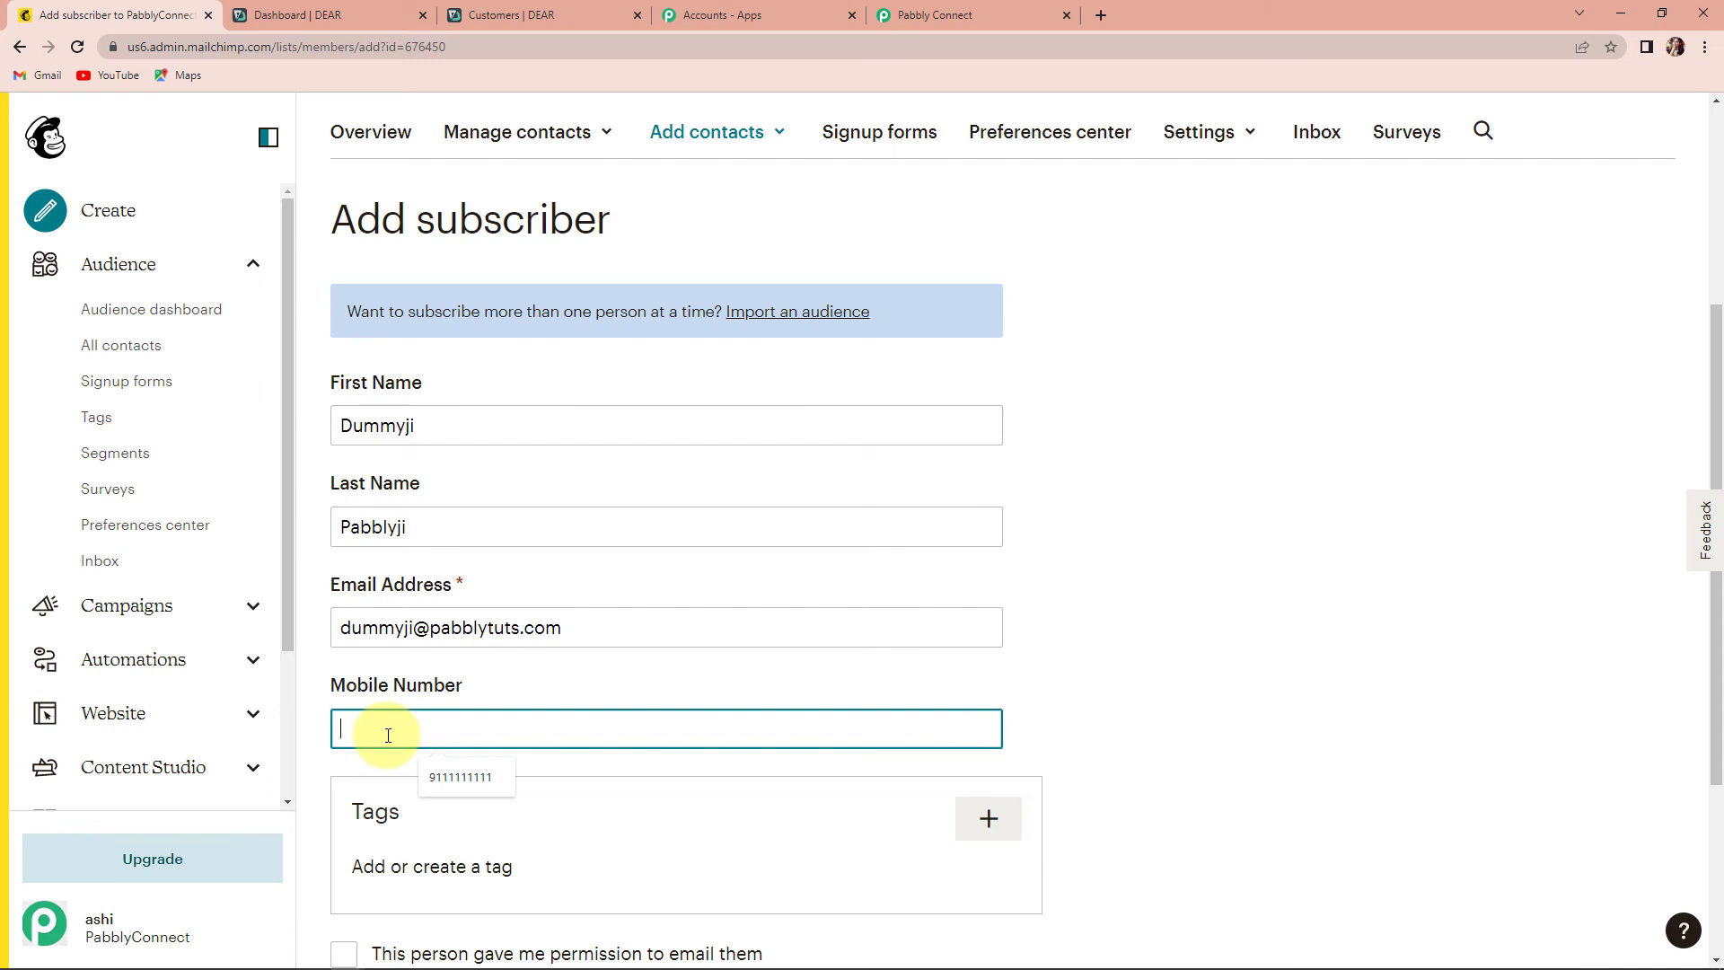
click(444, 765)
scroll(444, 765, down, 3)
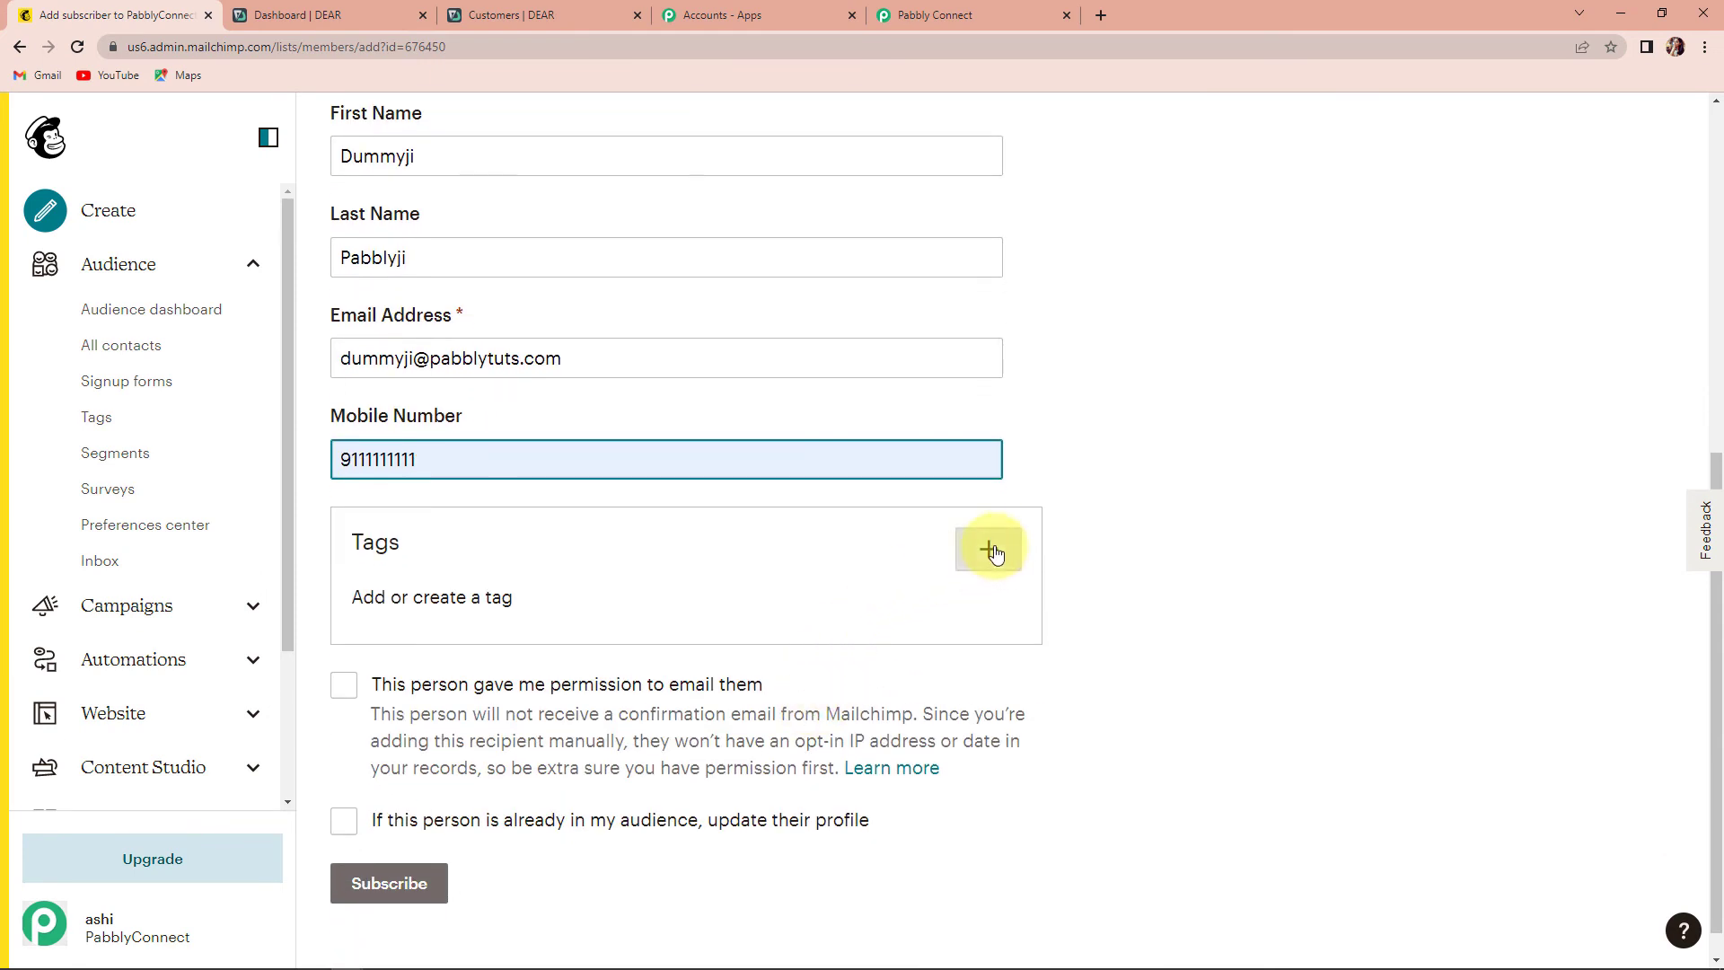
click(989, 548)
scroll(1078, 763, down, 2)
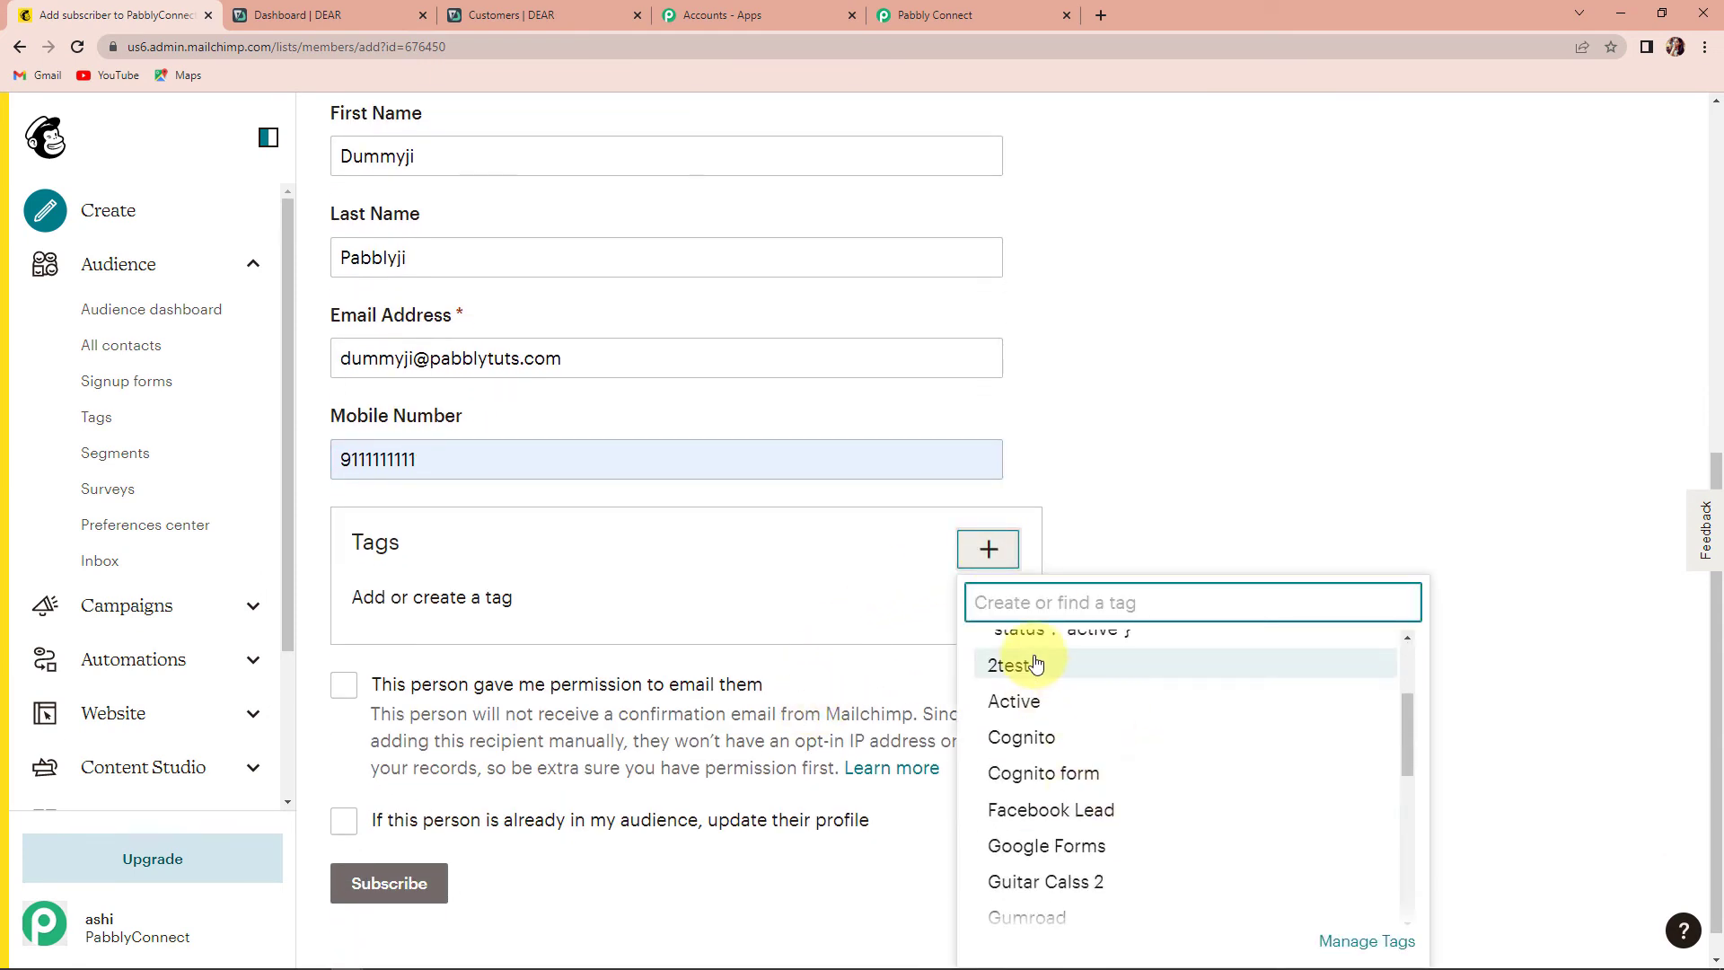
click(1032, 846)
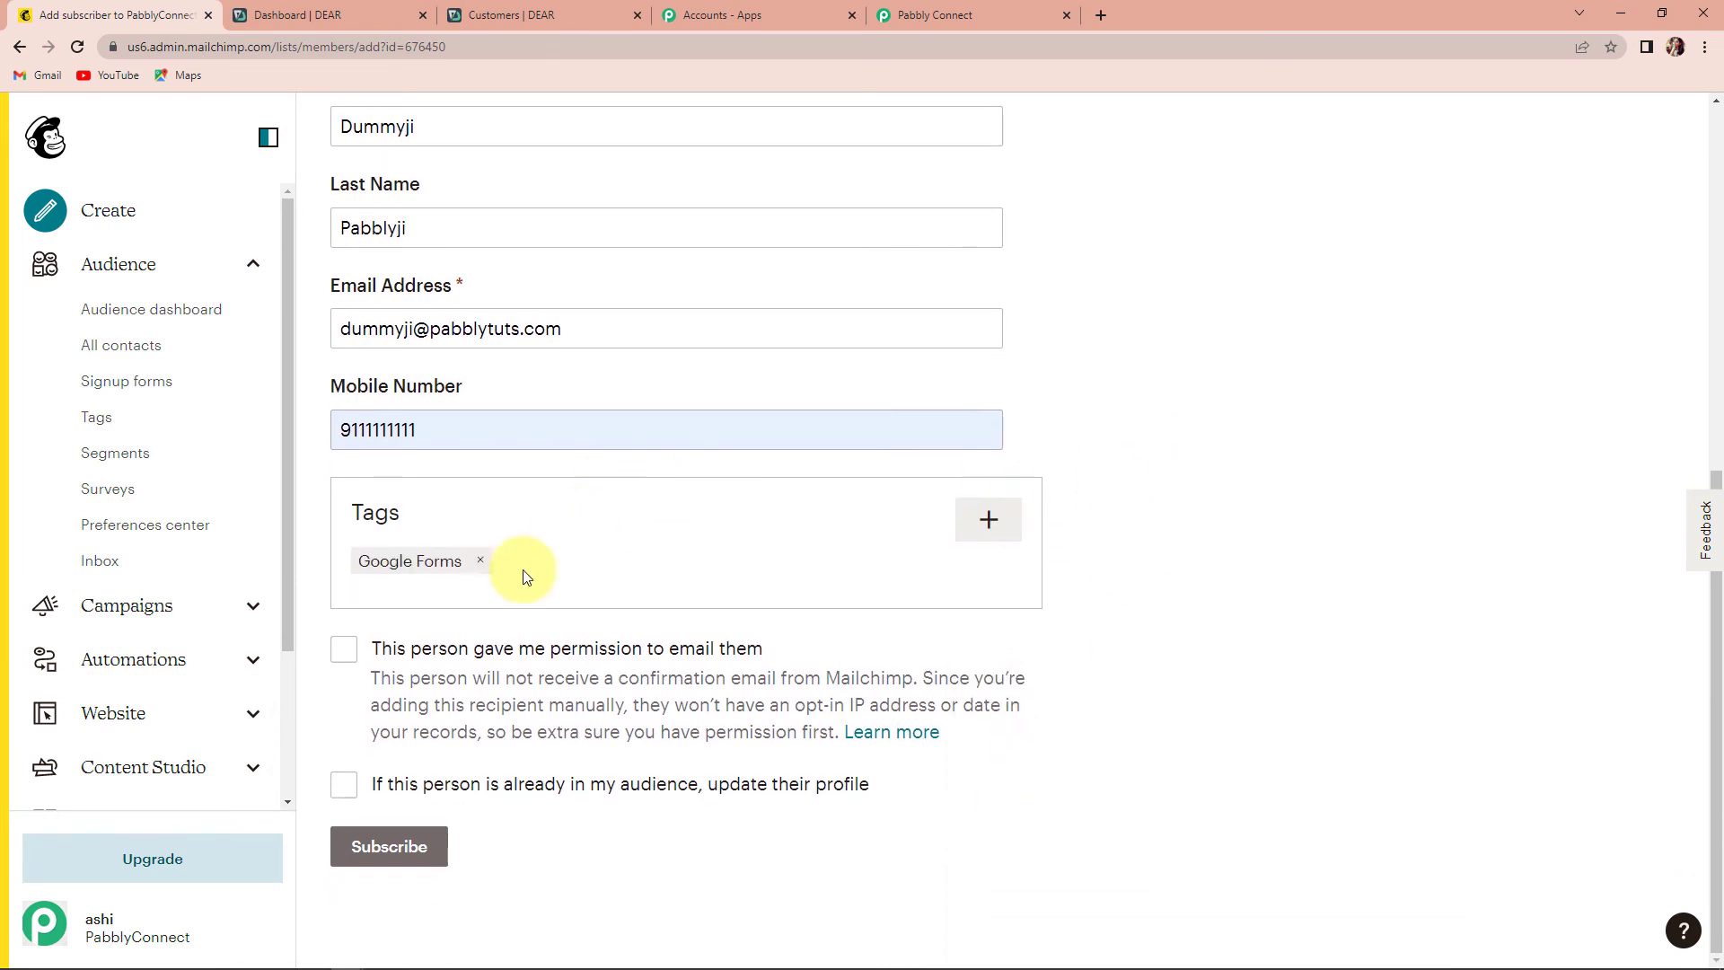
click(343, 649)
click(344, 784)
click(395, 845)
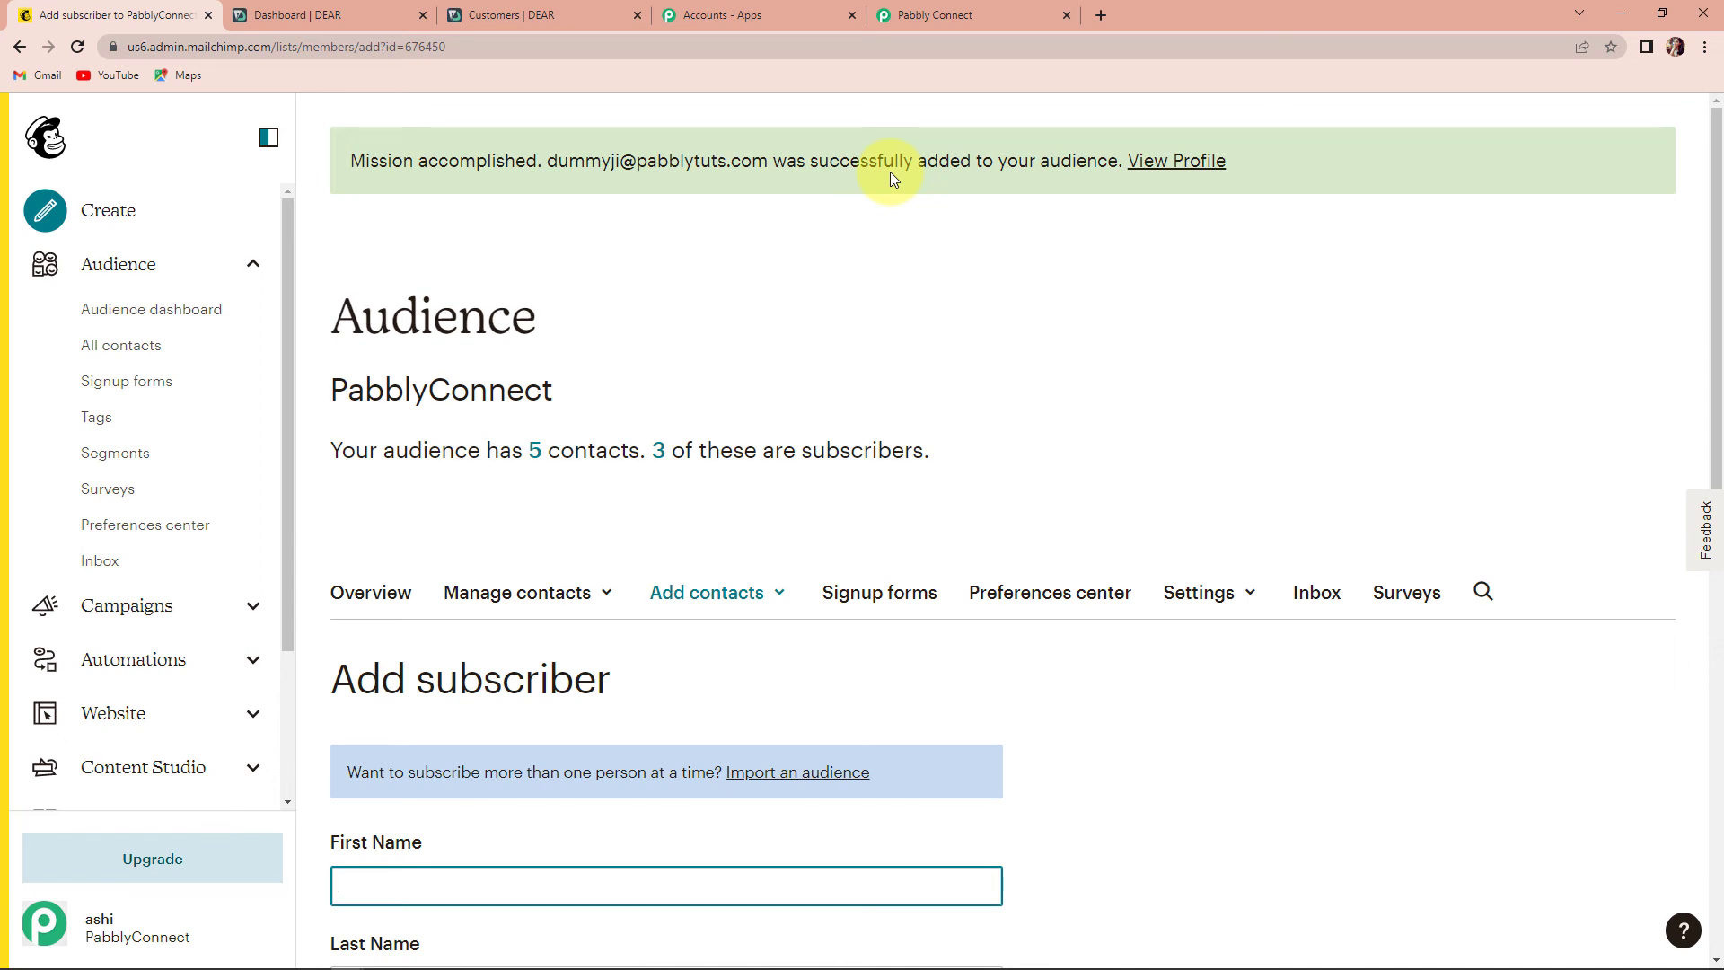
- Reload DEAR's dashboard and check the customer list, searched for 'dummy', for the new customer
click(319, 14)
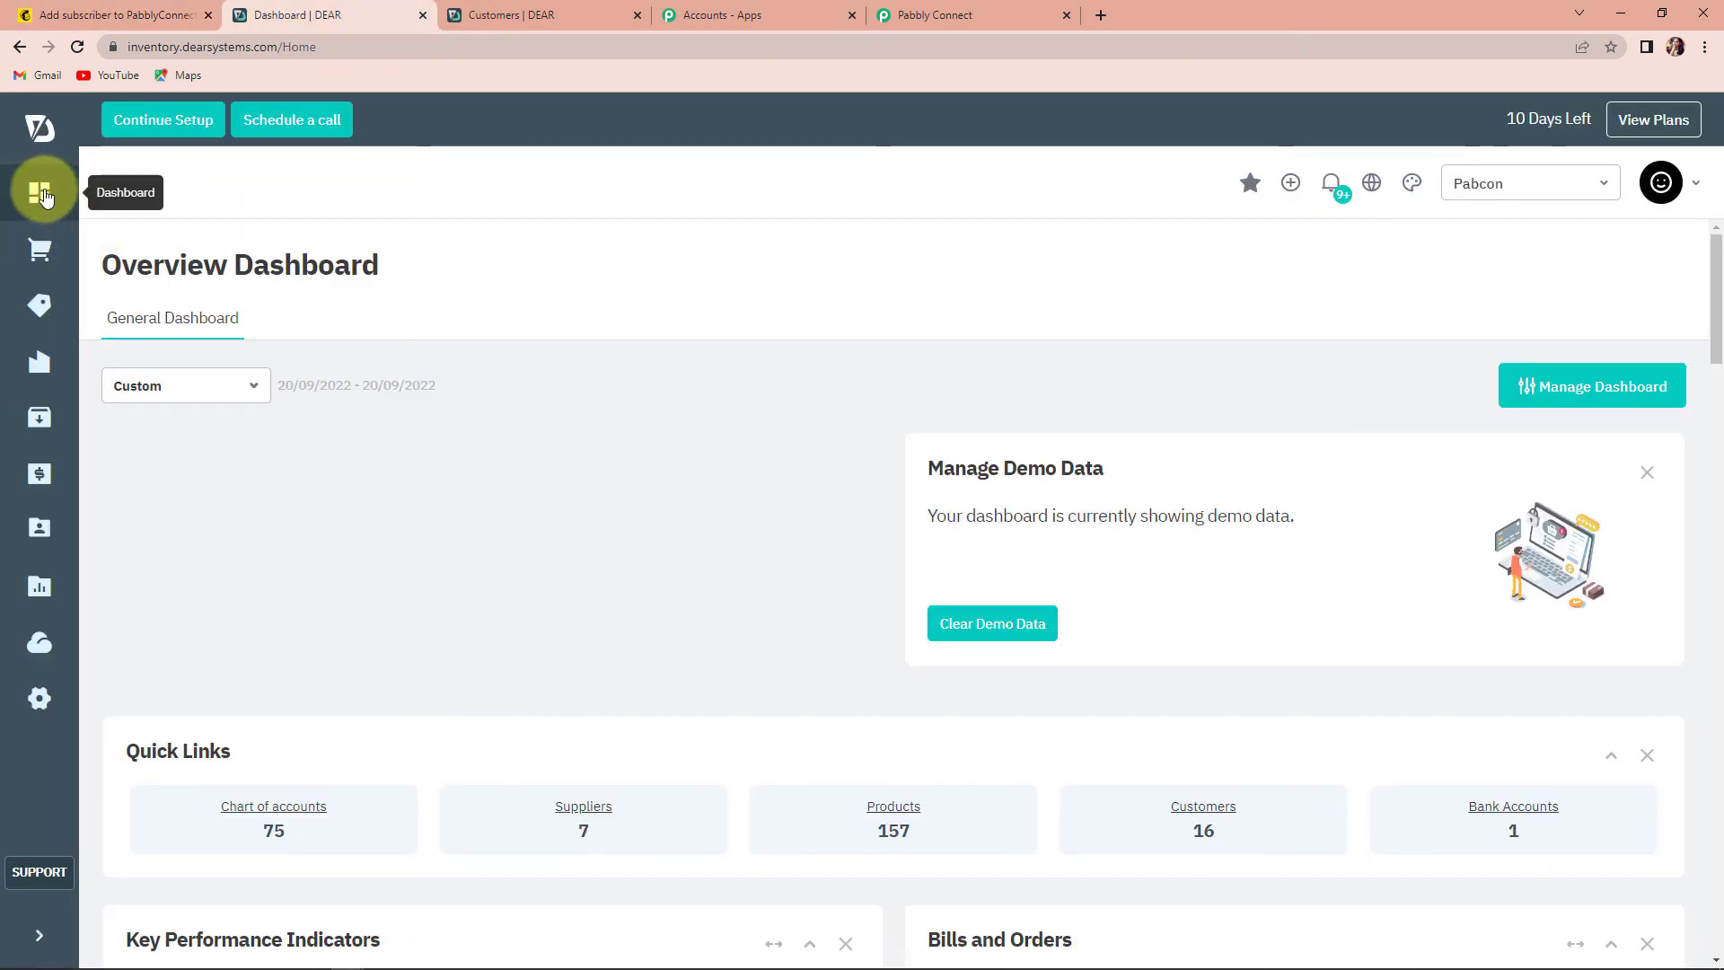
click(81, 47)
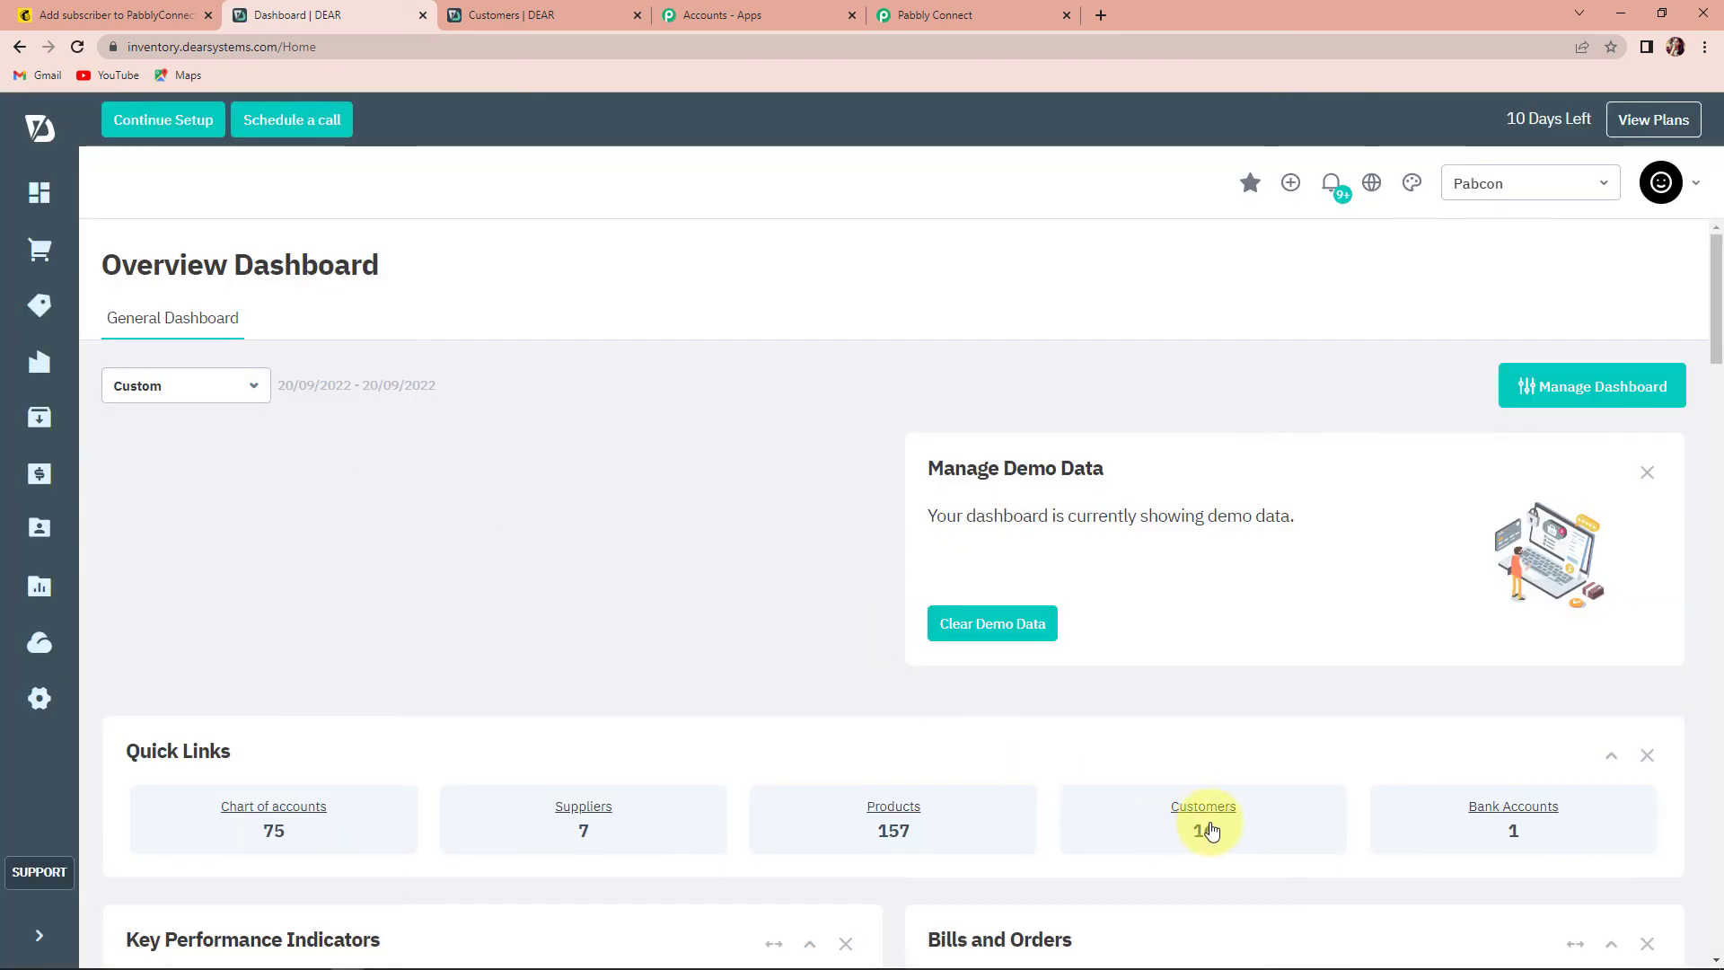
click(1203, 817)
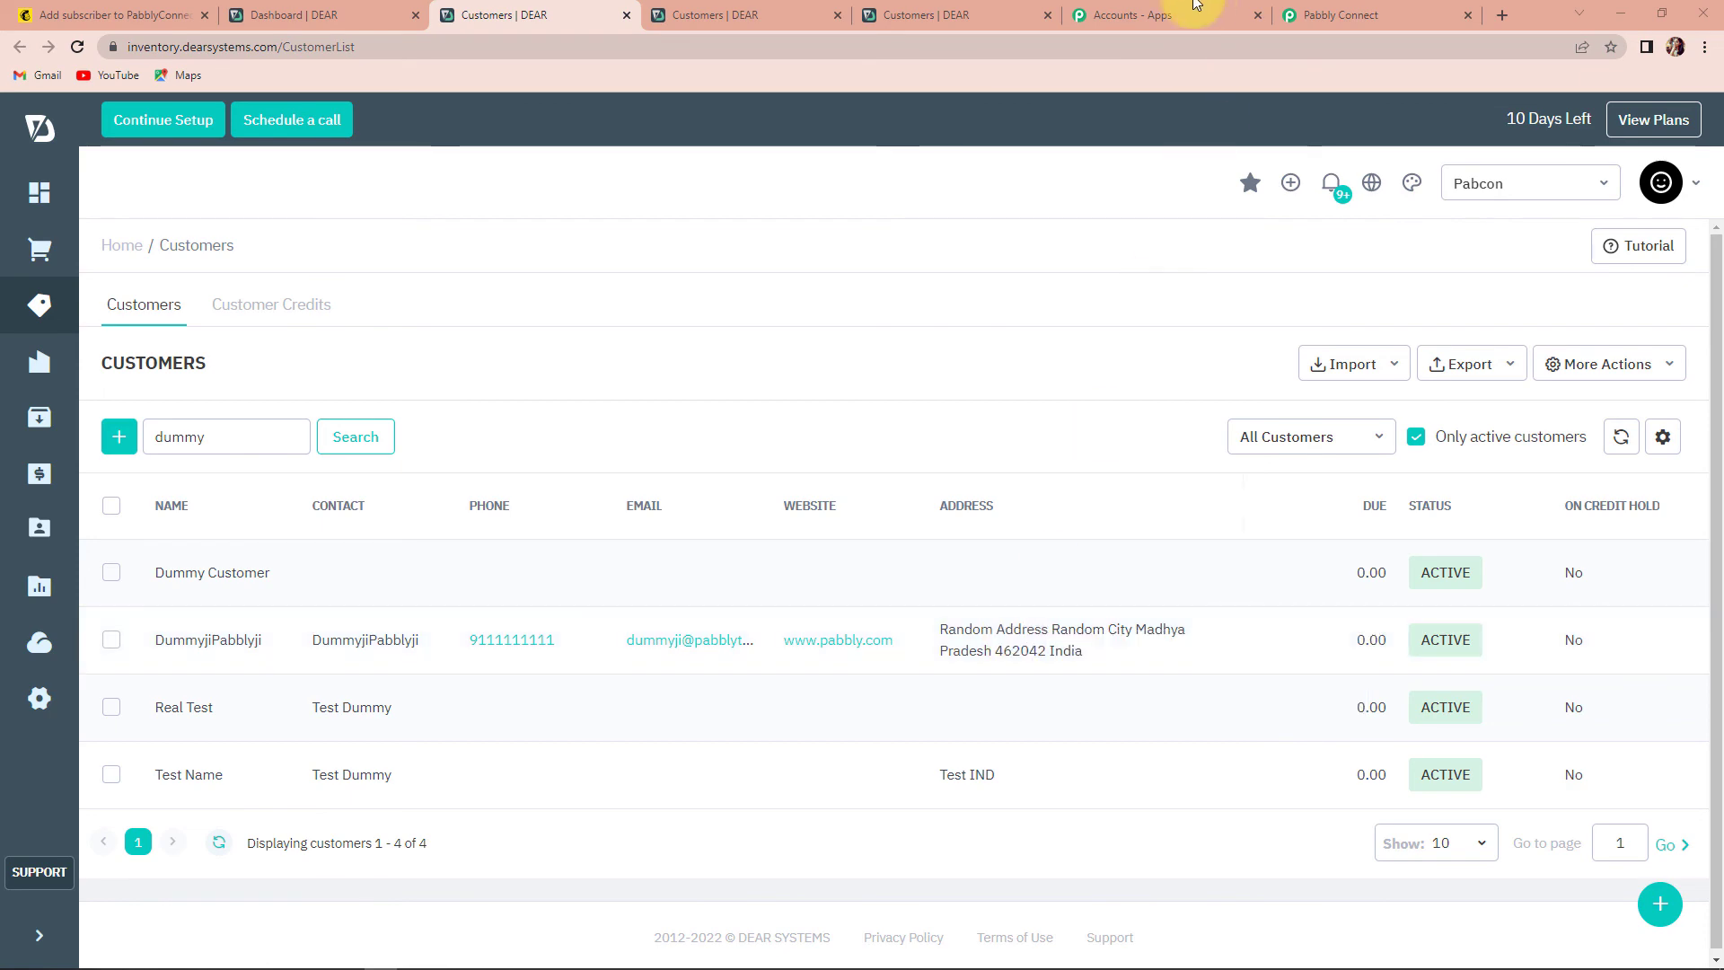
click(1329, 16)
scroll(1050, 565, up, 15)
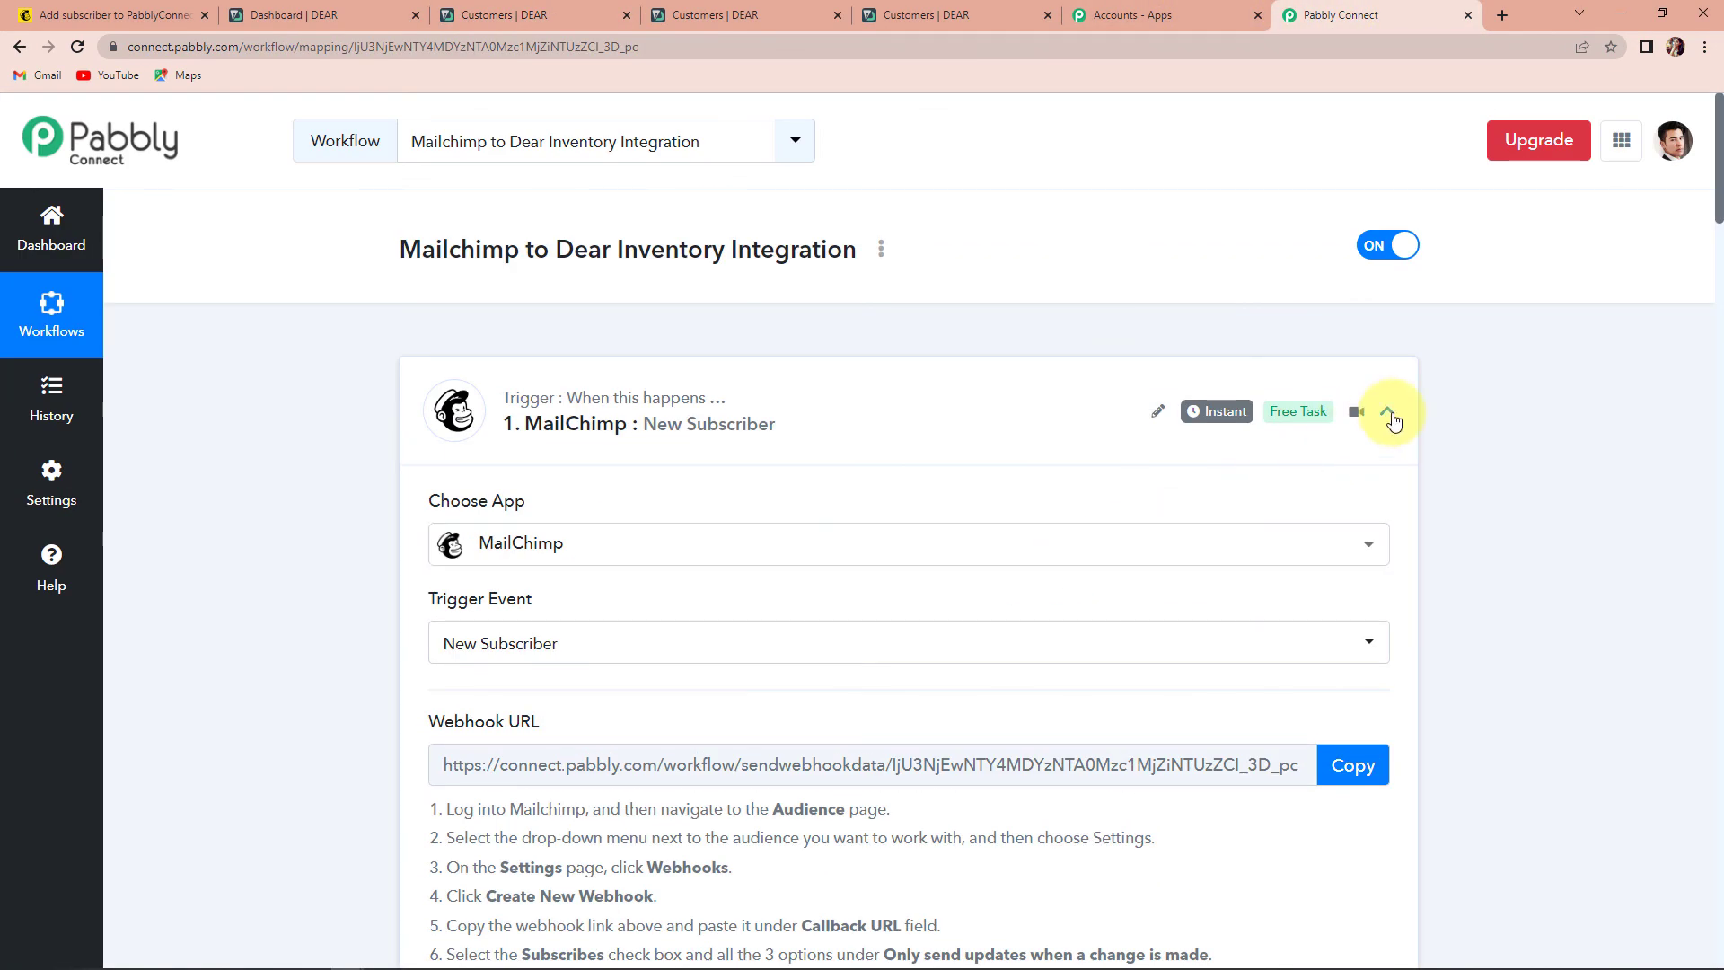
- Collapse the MailChimp New Subscriber trigger and the DEAR Inventory Create Customer action
click(1387, 411)
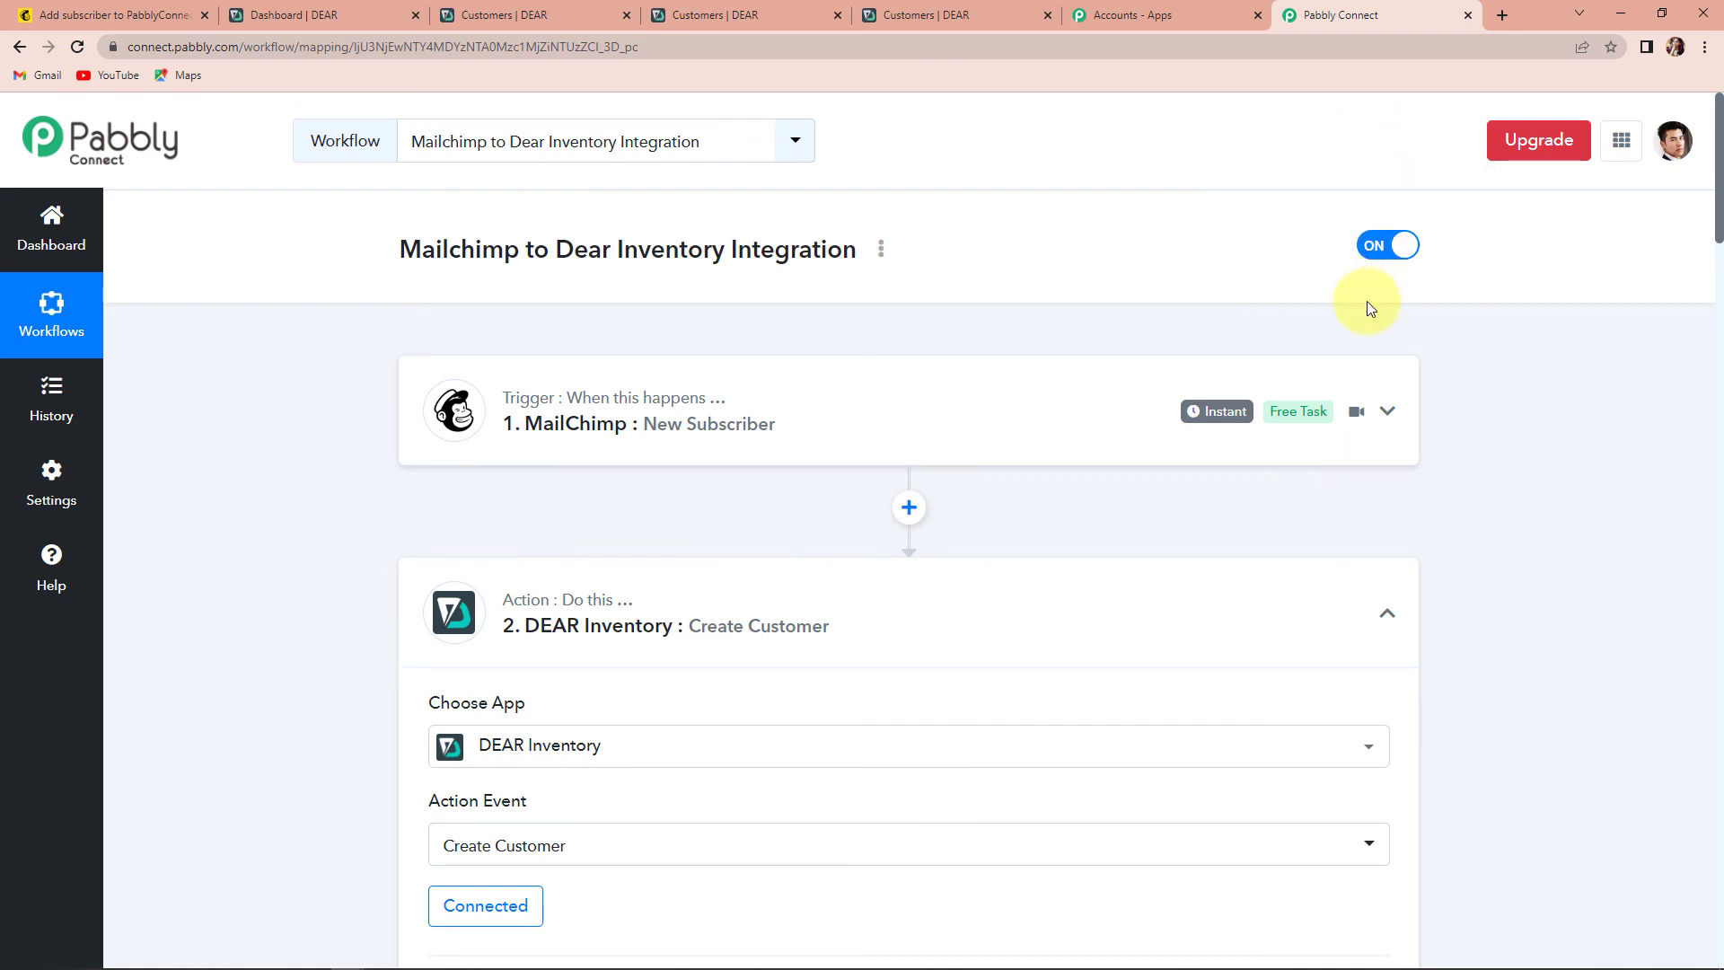
click(1385, 610)
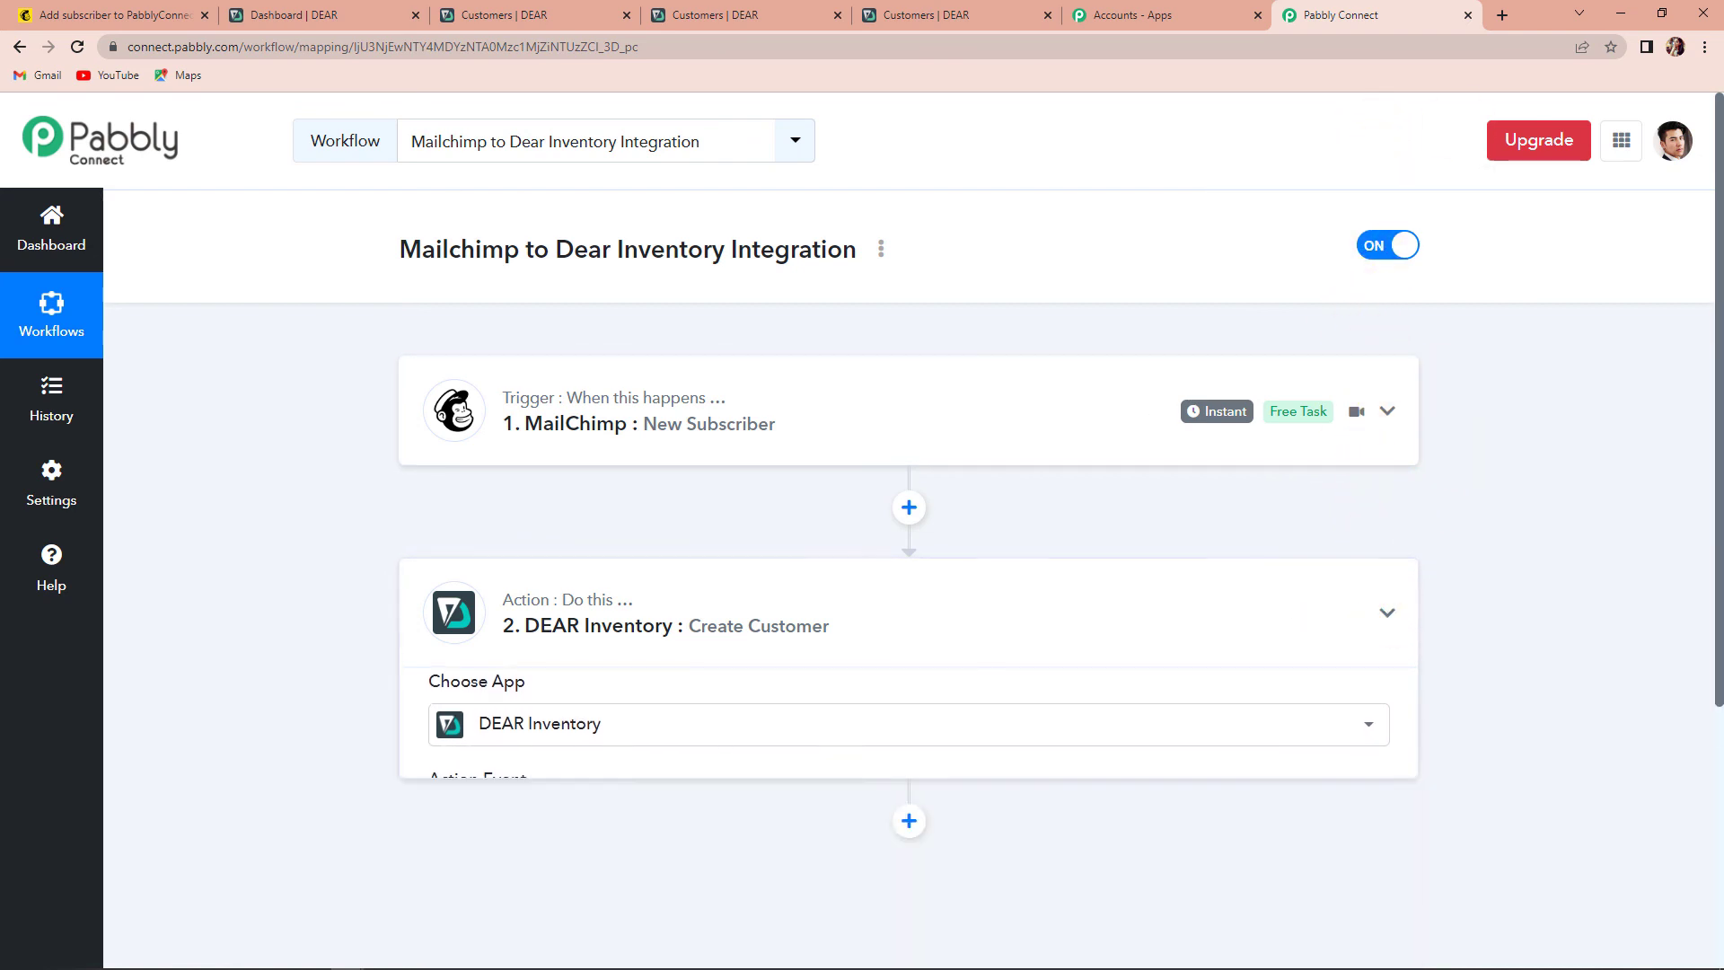